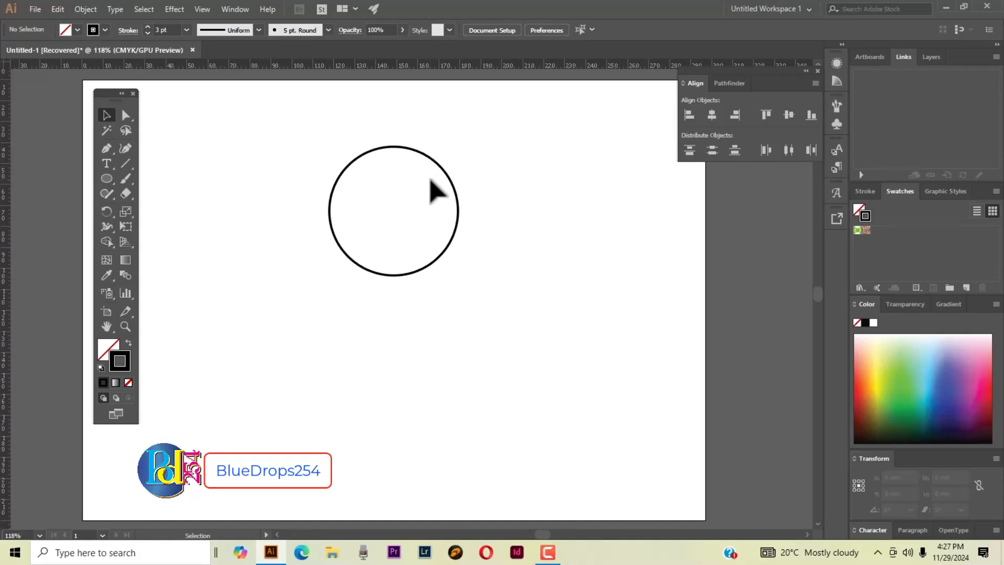
Place two horizontal and two vertical ruler guides tangent to the circle's top, bottom, left and right edges.
{"action": "key", "text": "ctrl+r"}
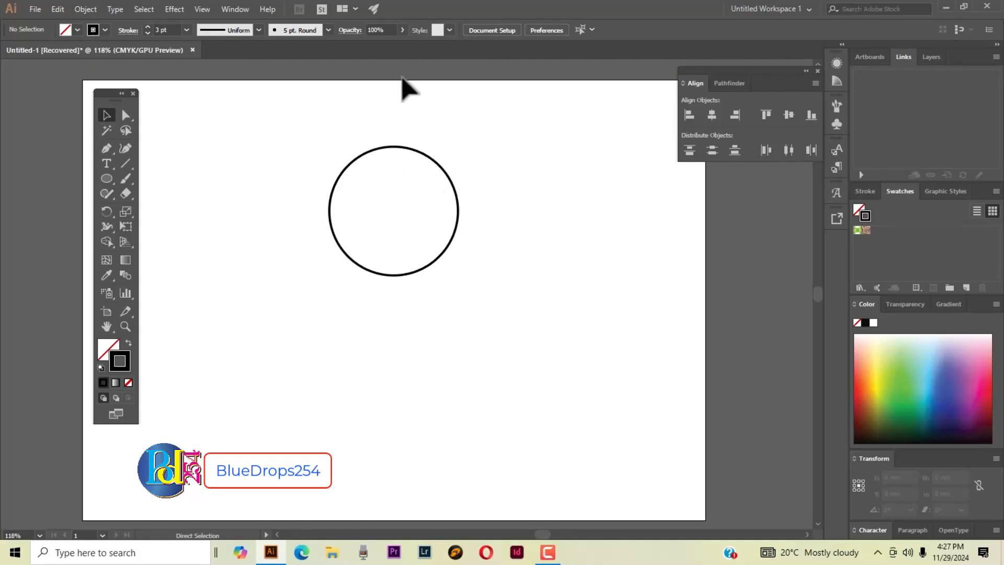
{"action": "key", "text": "ctrl+r"}
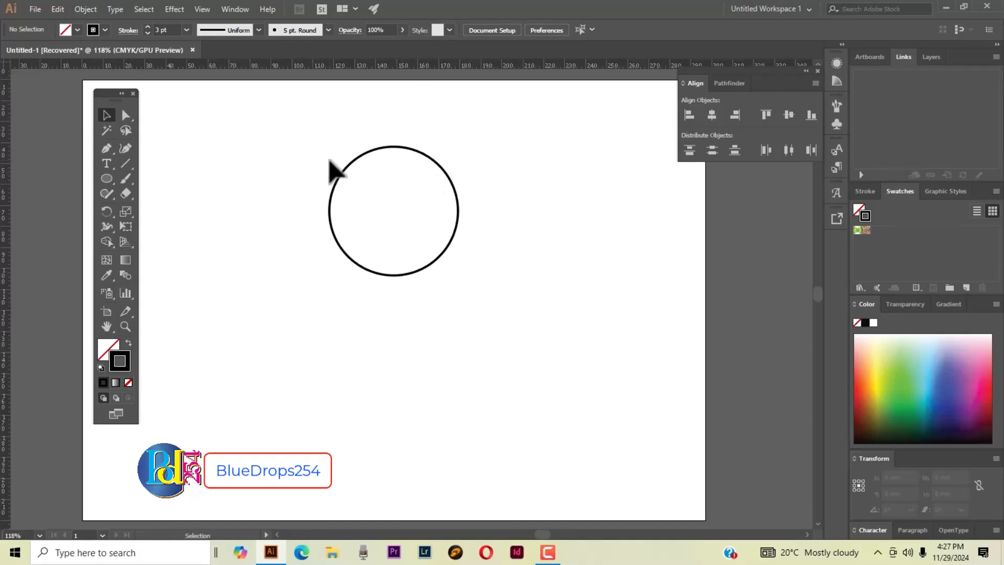
{"action": "left_click_drag", "start_coordinate": [424, 70], "coordinate": [438, 142]}
{"action": "left_click_drag", "start_coordinate": [393, 66], "coordinate": [417, 277]}
{"action": "left_click_drag", "start_coordinate": [5, 254], "coordinate": [328, 264]}
{"action": "left_click_drag", "start_coordinate": [5, 262], "coordinate": [460, 320]}
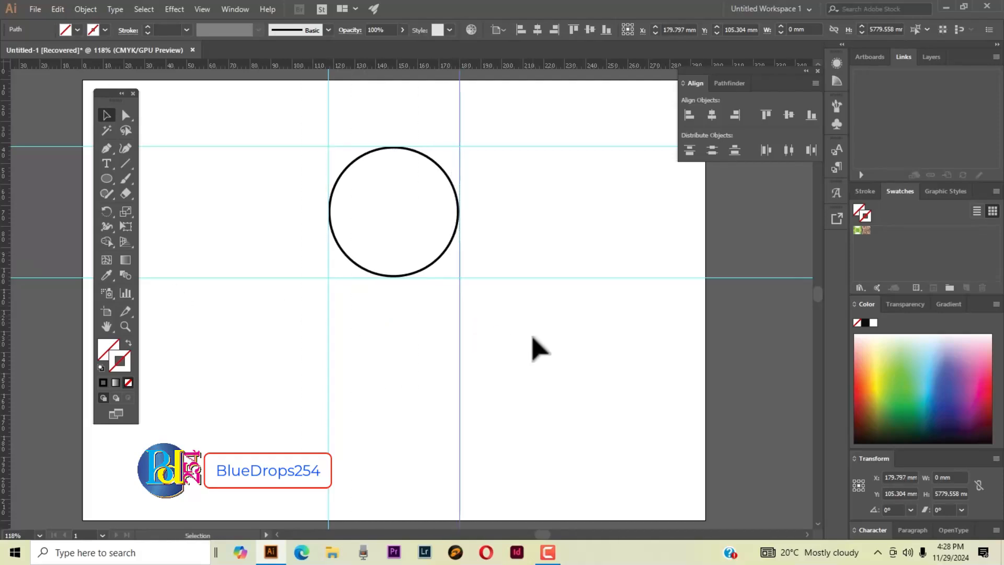
{"action": "left_click", "coordinate": [538, 350]}
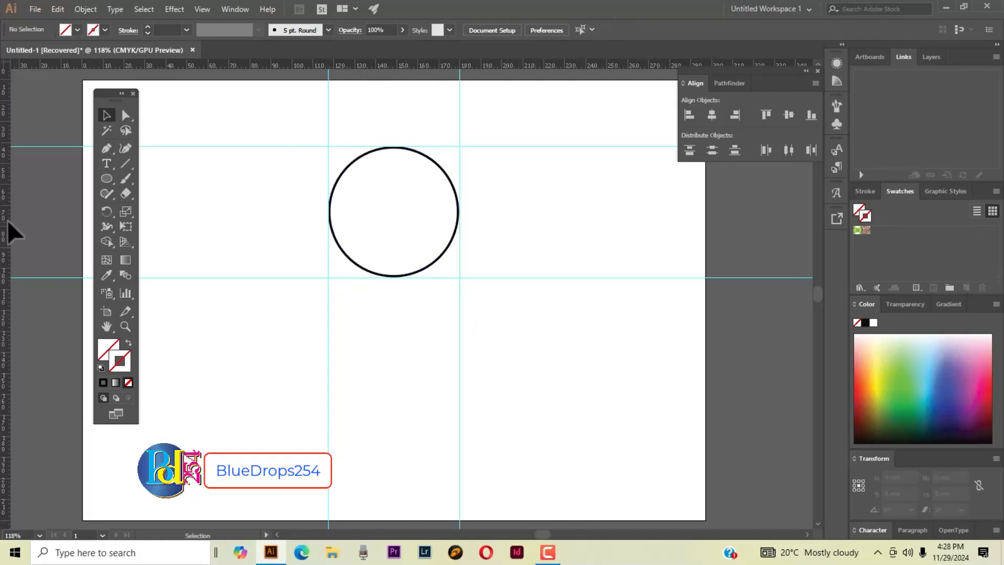
Add a vertical guide through the circle's centre and two horizontal guides below the circle at Y about 103.5 mm and 113.7 mm.
{"action": "left_click_drag", "start_coordinate": [7, 220], "coordinate": [393, 277]}
{"action": "left_click", "coordinate": [542, 335]}
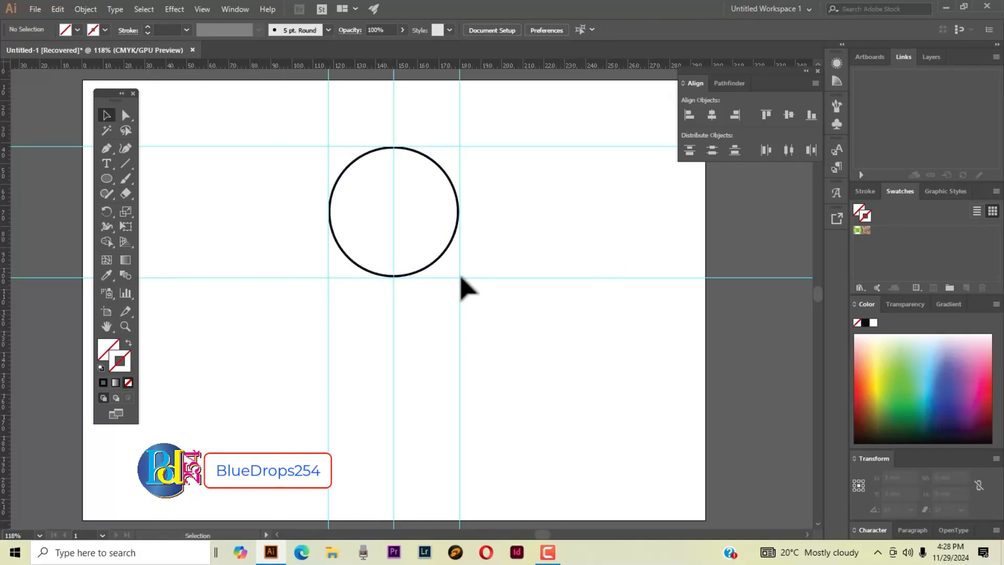
{"action": "left_click_drag", "start_coordinate": [314, 278], "coordinate": [314, 329]}
{"action": "left_click", "coordinate": [522, 385]}
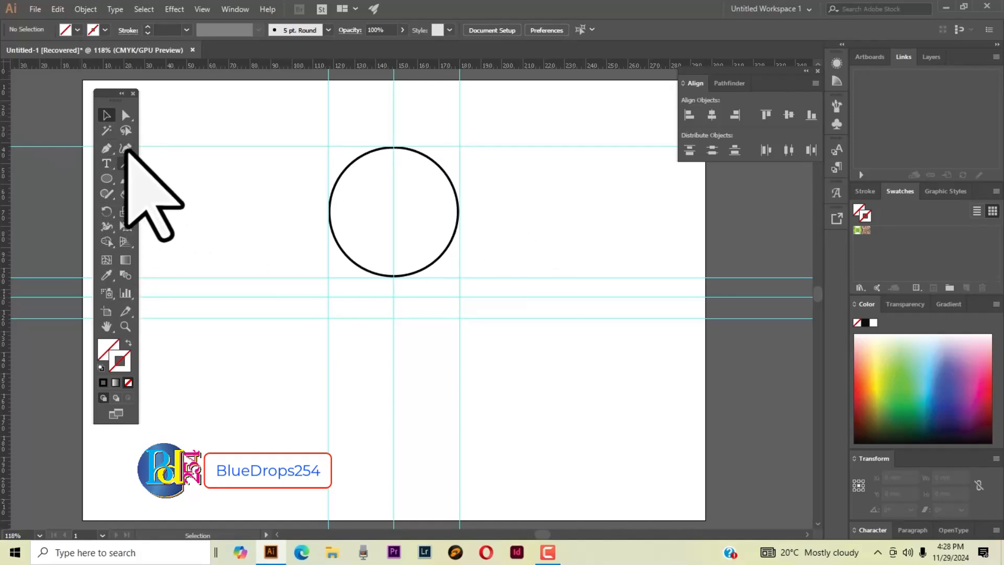
Draw a downward-bowing Pen curve about 62 mm wide and 9 mm deep just below the circle, spanning the circle's side guides.
{"action": "left_click", "coordinate": [106, 148]}
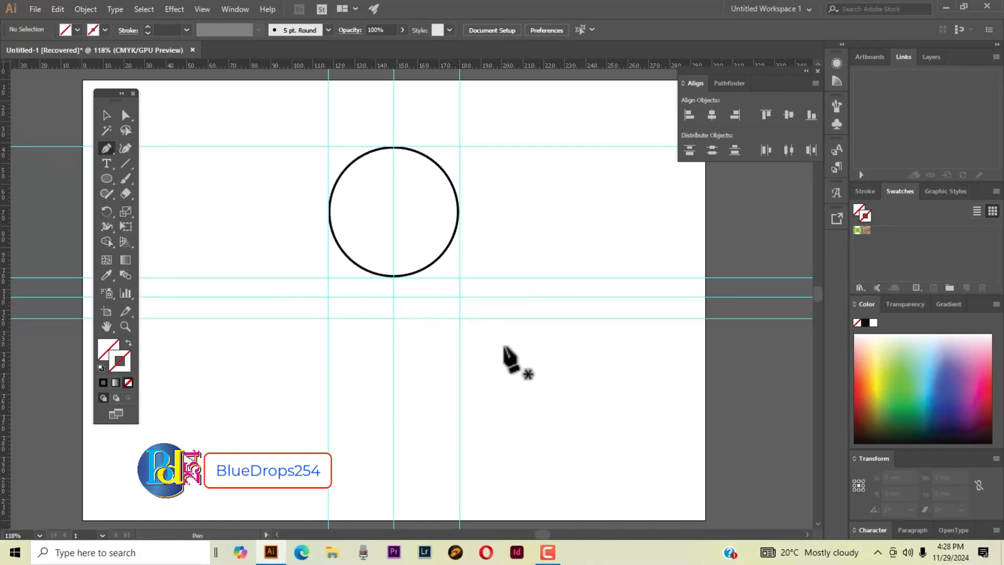
{"action": "left_click", "coordinate": [328, 277]}
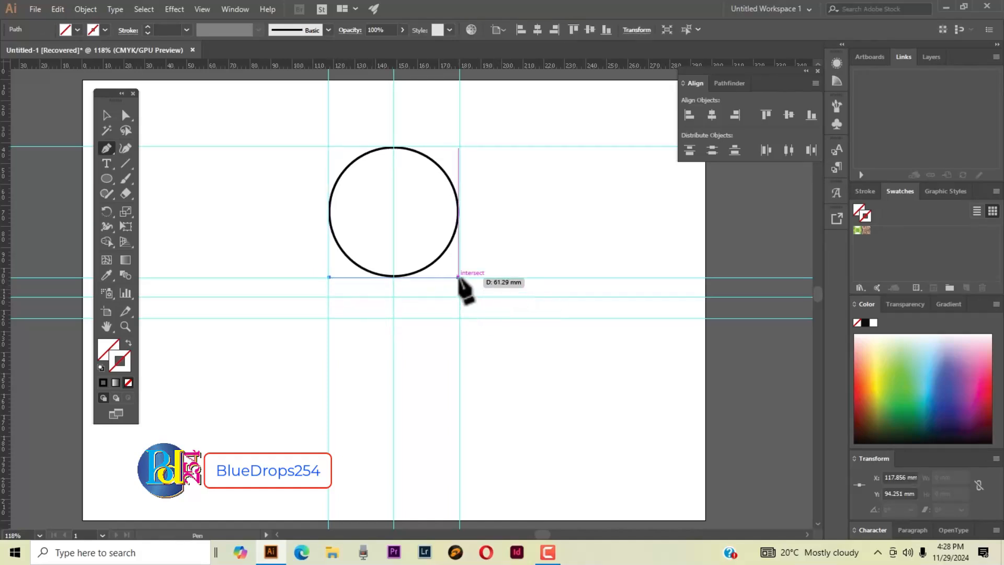
{"action": "left_click_drag", "start_coordinate": [459, 277], "coordinate": [539, 232]}
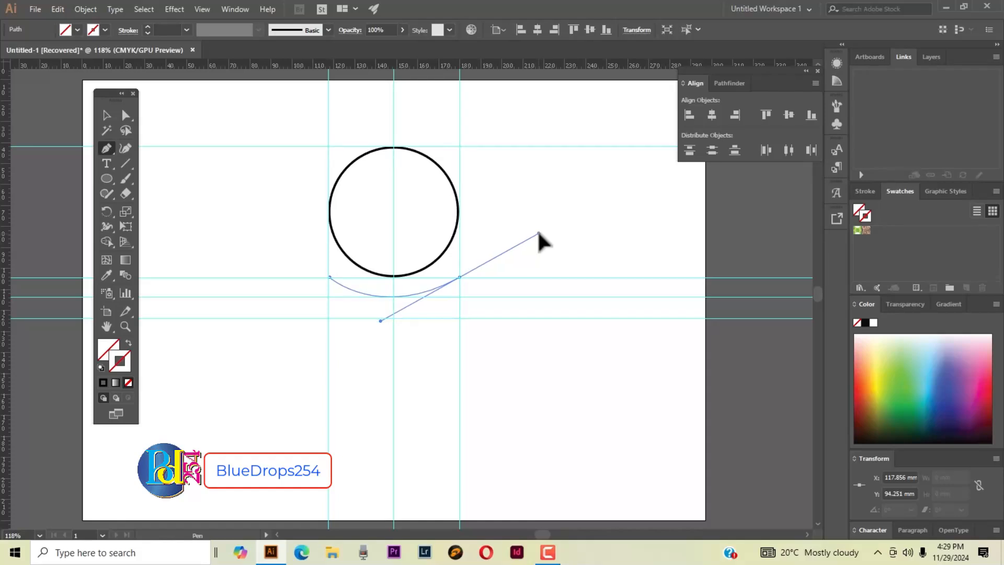
{"action": "mouse_move", "coordinate": [538, 233]}
{"action": "left_mouse_down"}
{"action": "mouse_move", "coordinate": [524, 239]}
{"action": "mouse_move", "coordinate": [531, 236]}
{"action": "left_mouse_up"}
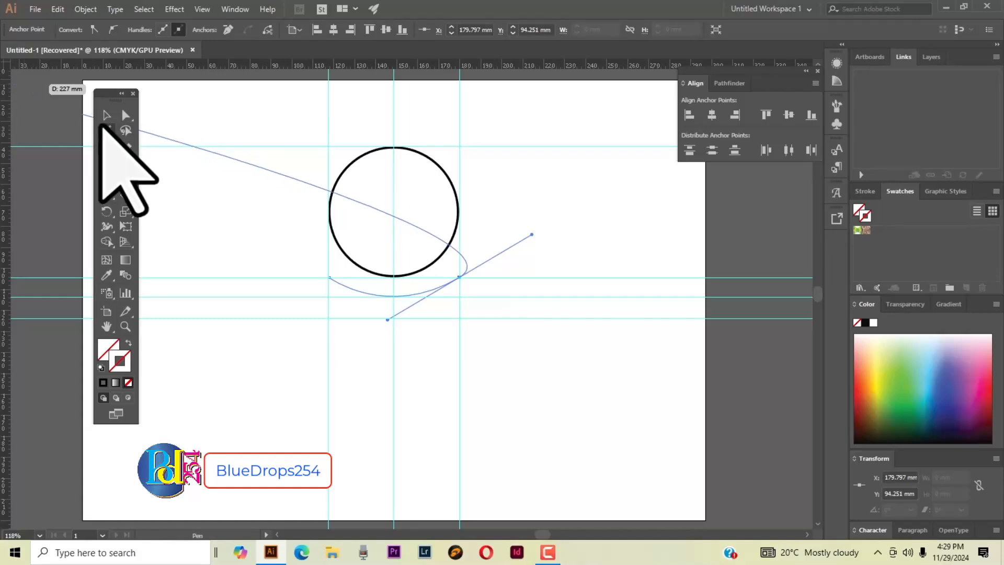
{"action": "left_click", "coordinate": [107, 116]}
{"action": "left_click", "coordinate": [466, 340]}
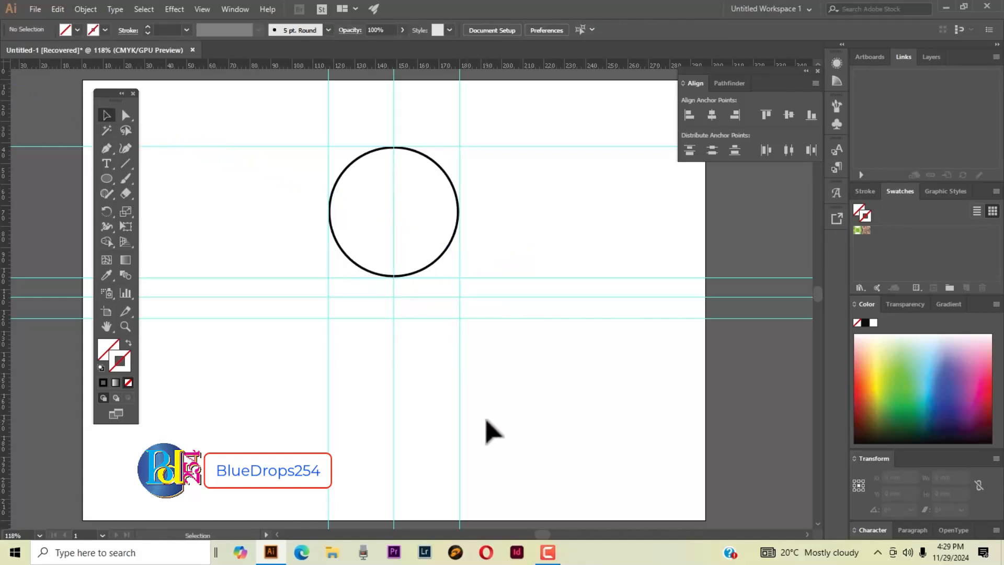
Apply a solid black 1 pt stroke to the curve below the circle.
{"action": "left_click", "coordinate": [424, 292]}
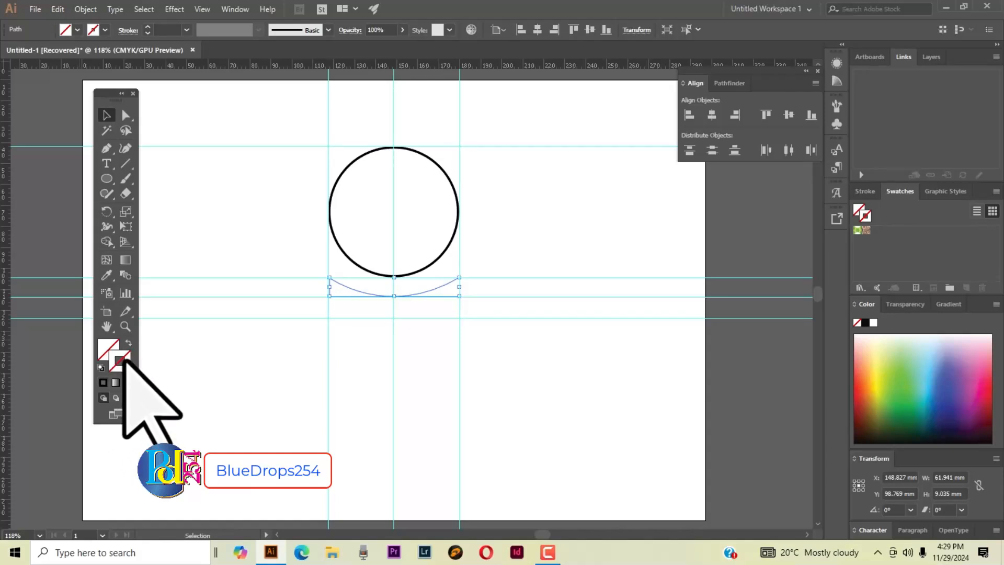
{"action": "left_click", "coordinate": [103, 382]}
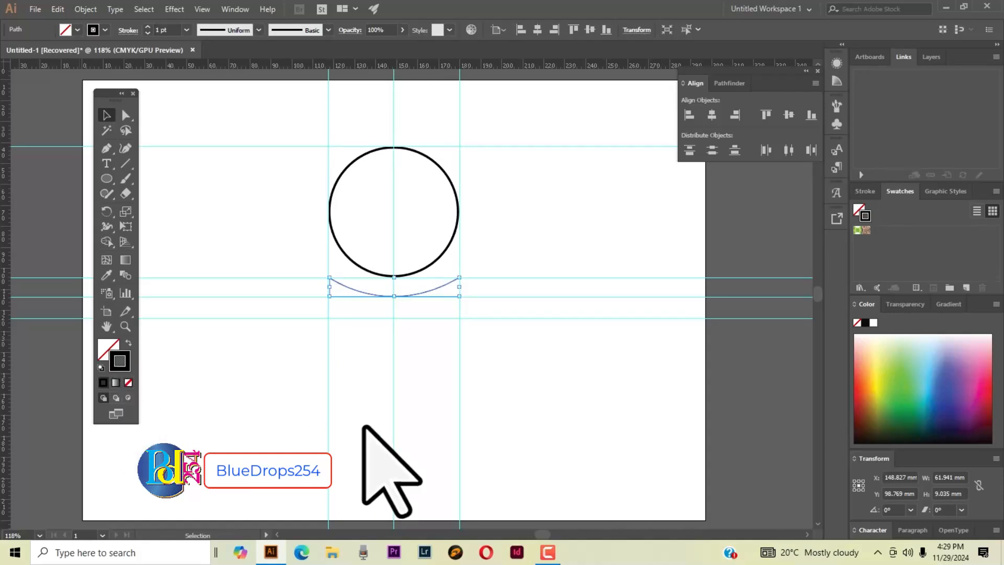
{"action": "left_click", "coordinate": [551, 412]}
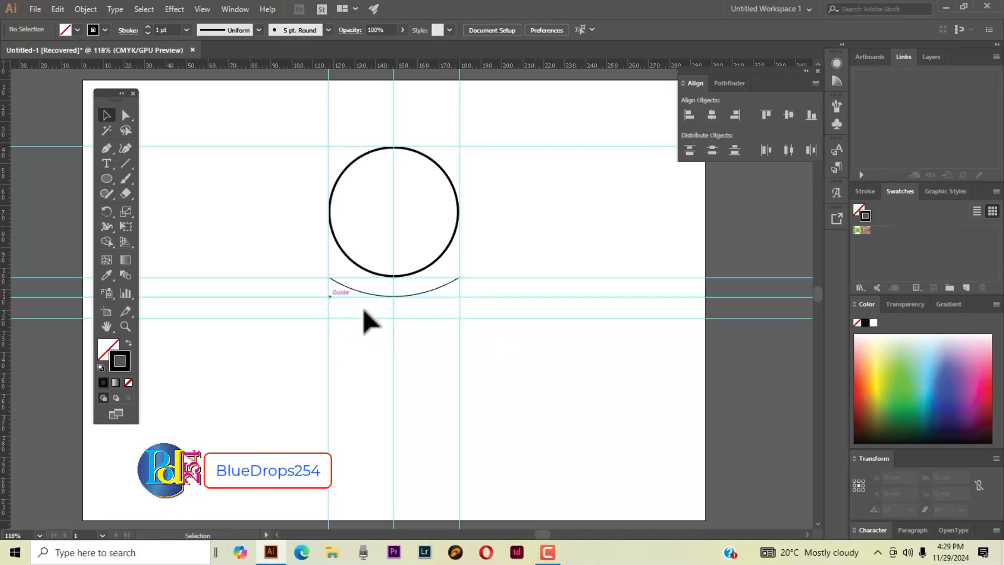
Draw a second Pen curve about 62 mm wide beneath the first, from side guide to side guide and dipping to the lowest guide.
{"action": "left_click", "coordinate": [107, 147]}
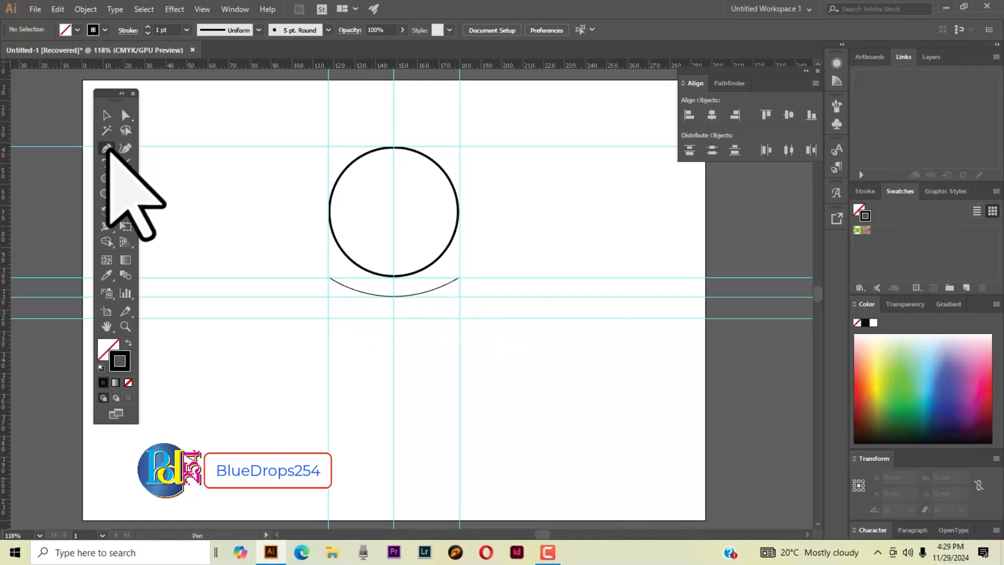
{"action": "left_click", "coordinate": [329, 296]}
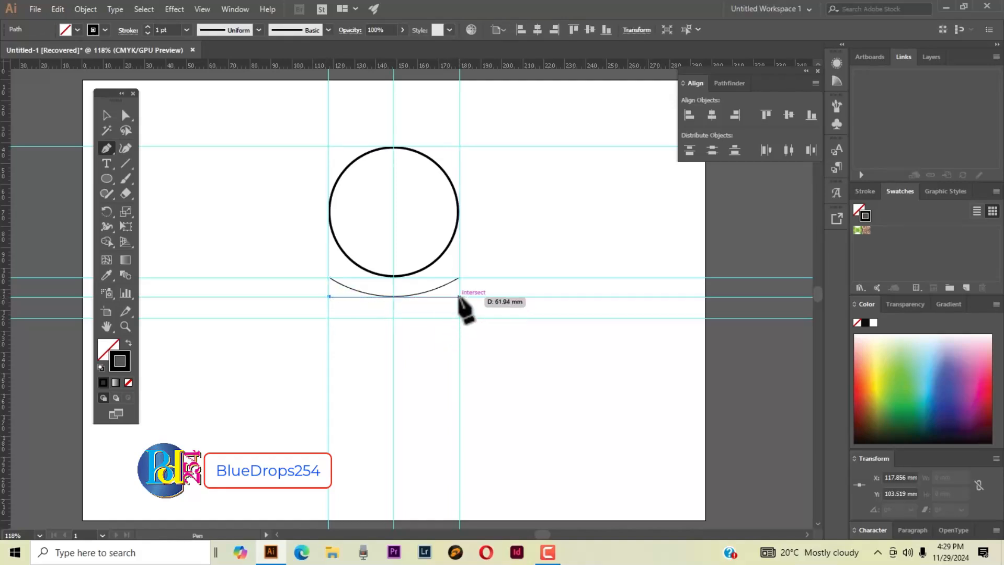
{"action": "left_click_drag", "start_coordinate": [490, 286], "coordinate": [539, 249]}
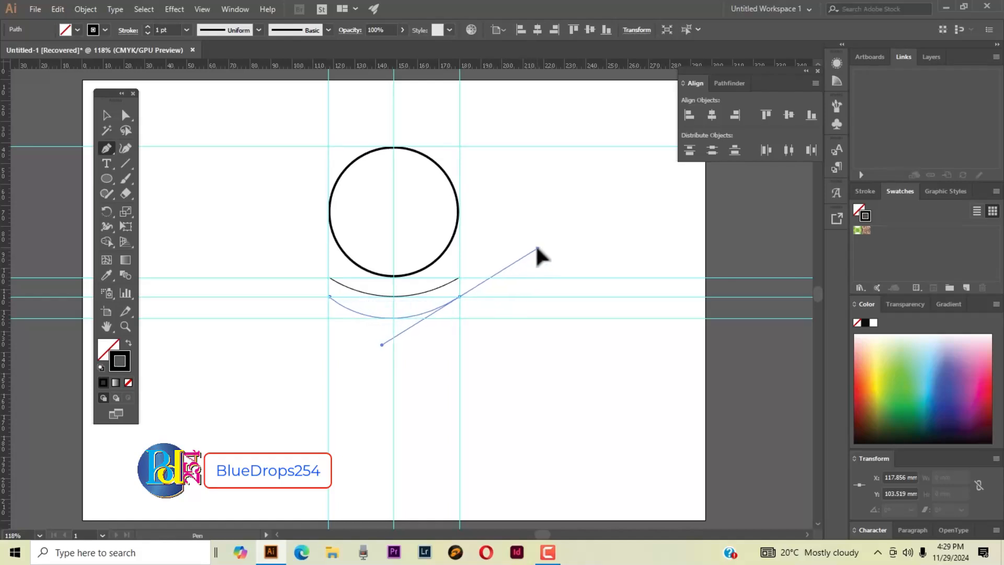
{"action": "mouse_move", "coordinate": [537, 248]}
{"action": "left_mouse_down"}
{"action": "mouse_move", "coordinate": [513, 257]}
{"action": "mouse_move", "coordinate": [530, 249]}
{"action": "left_mouse_up"}
{"action": "left_click", "coordinate": [106, 115]}
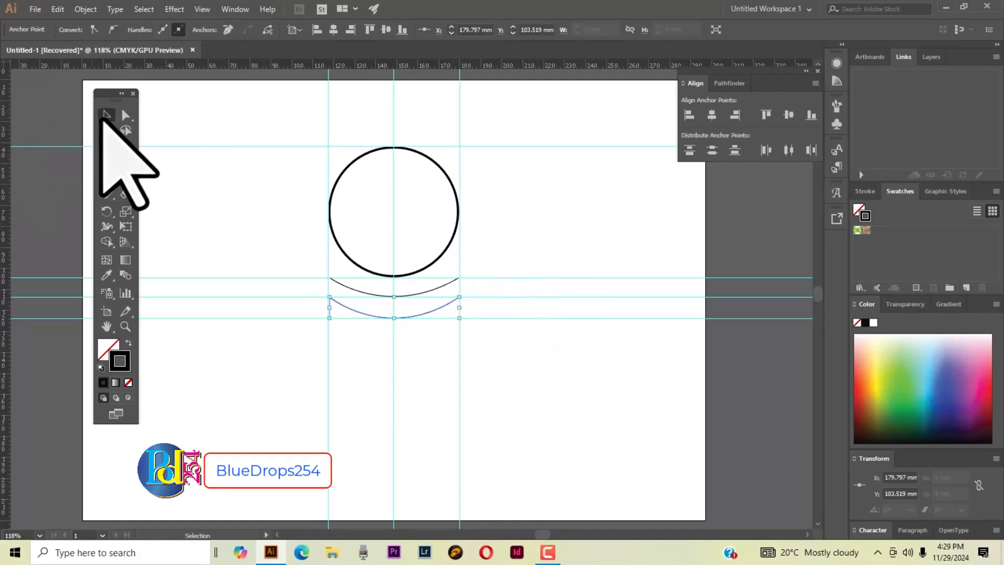
{"action": "left_click", "coordinate": [477, 434]}
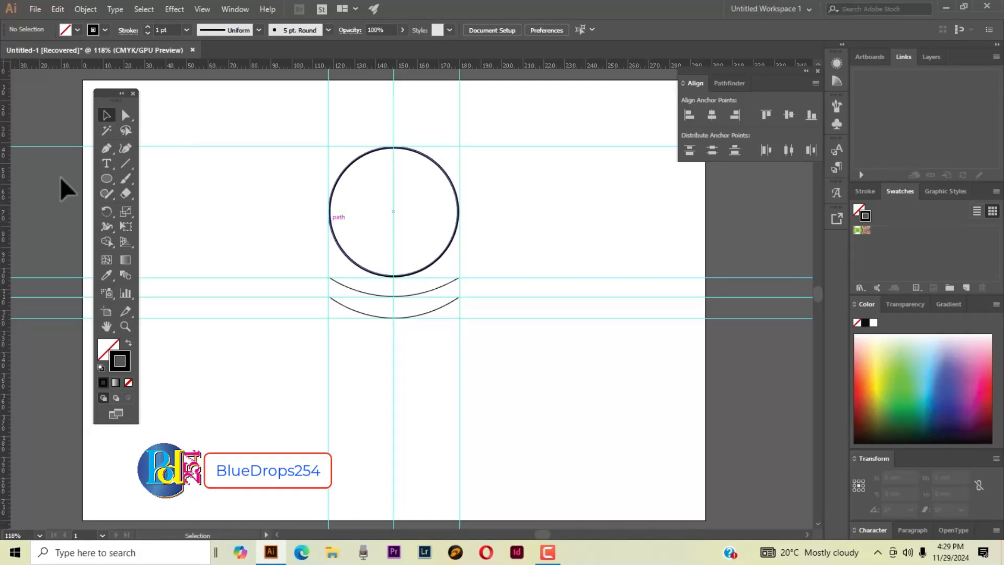
Add outer vertical guides on both sides of the circle, at X about 105.4 mm and 192.4 mm.
{"action": "left_click_drag", "start_coordinate": [7, 238], "coordinate": [305, 276]}
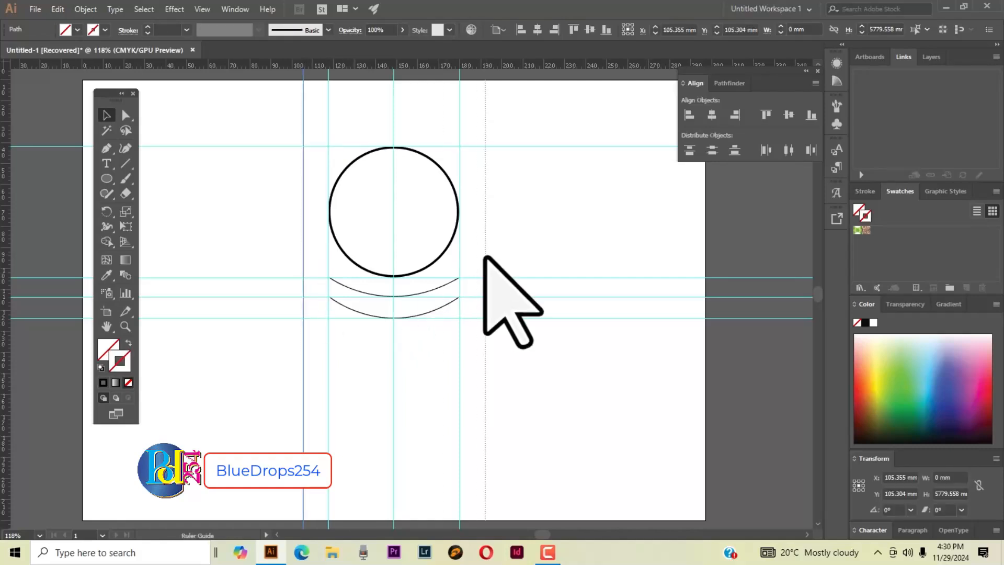
{"action": "left_click_drag", "start_coordinate": [483, 256], "coordinate": [485, 257]}
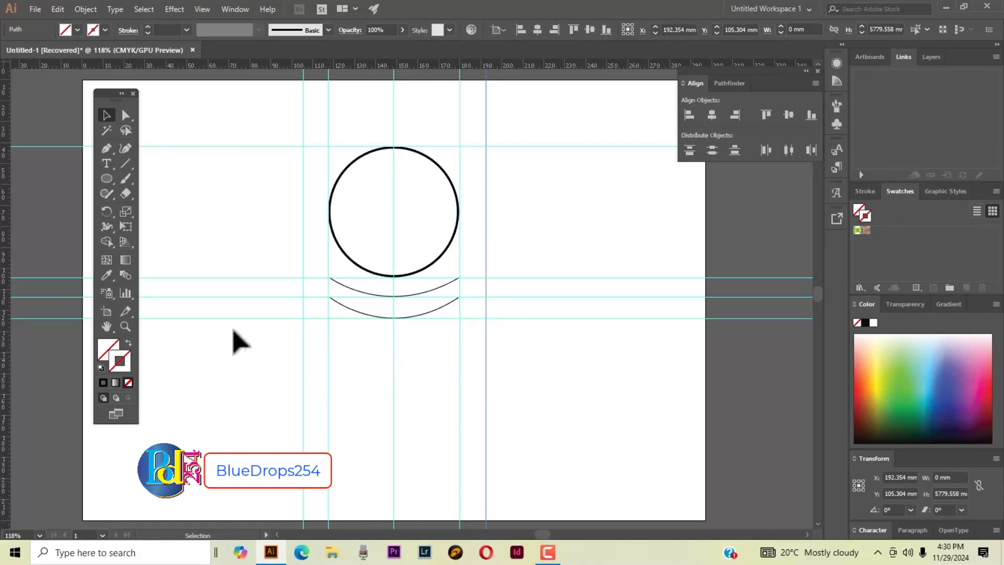
Compare the outer guides' spacing with a temporary black 12.5 mm line drawn between the left pair and moved to the right pair, then delete it.
{"action": "left_click", "coordinate": [125, 163]}
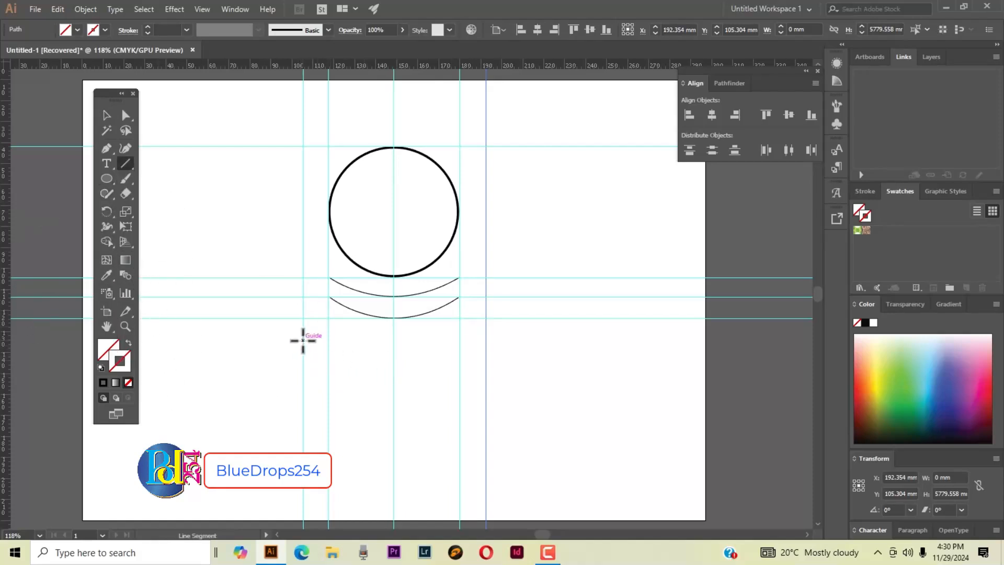
{"action": "left_click_drag", "start_coordinate": [303, 340], "coordinate": [329, 340]}
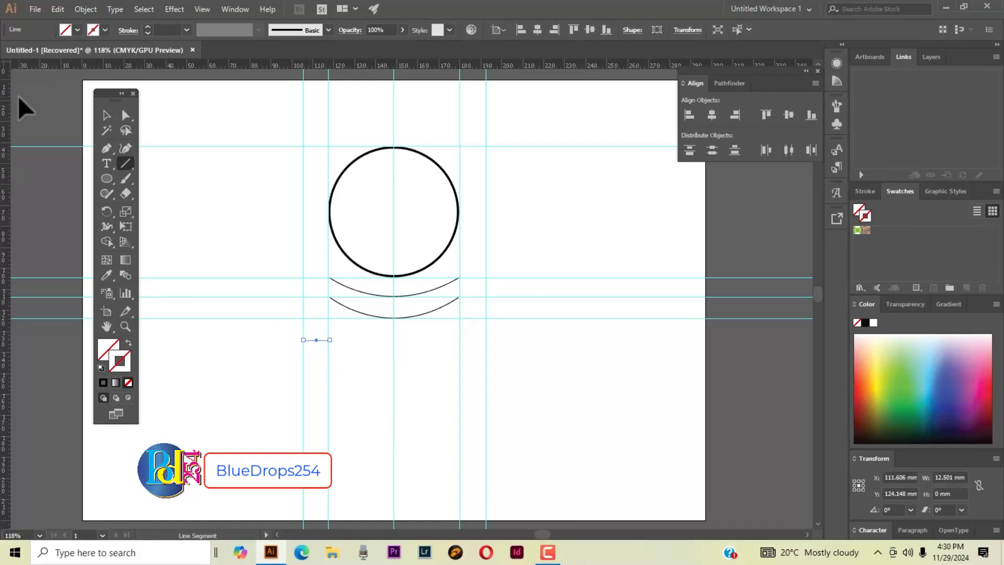
{"action": "left_click", "coordinate": [106, 115]}
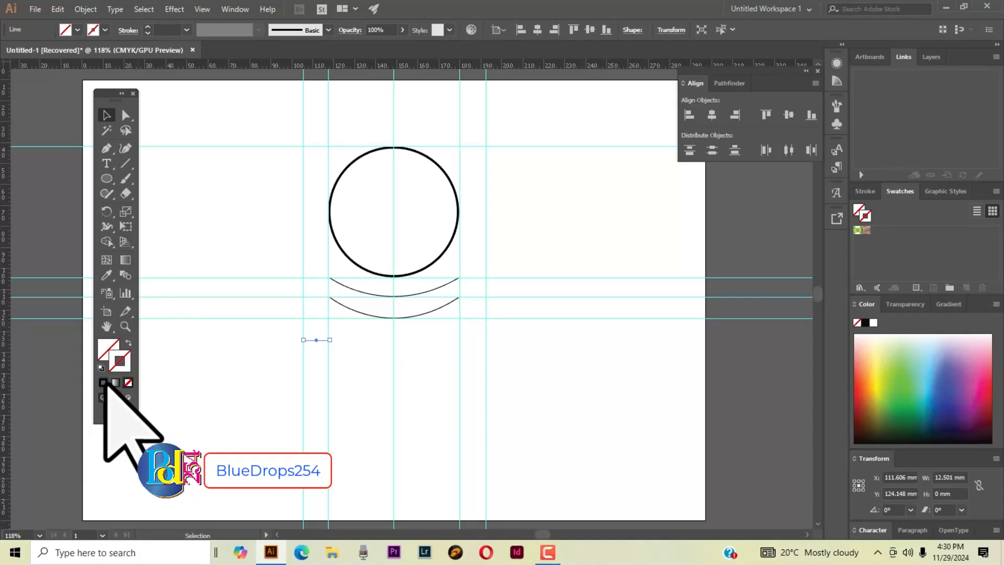
{"action": "left_click", "coordinate": [104, 382]}
{"action": "left_click", "coordinate": [317, 348]}
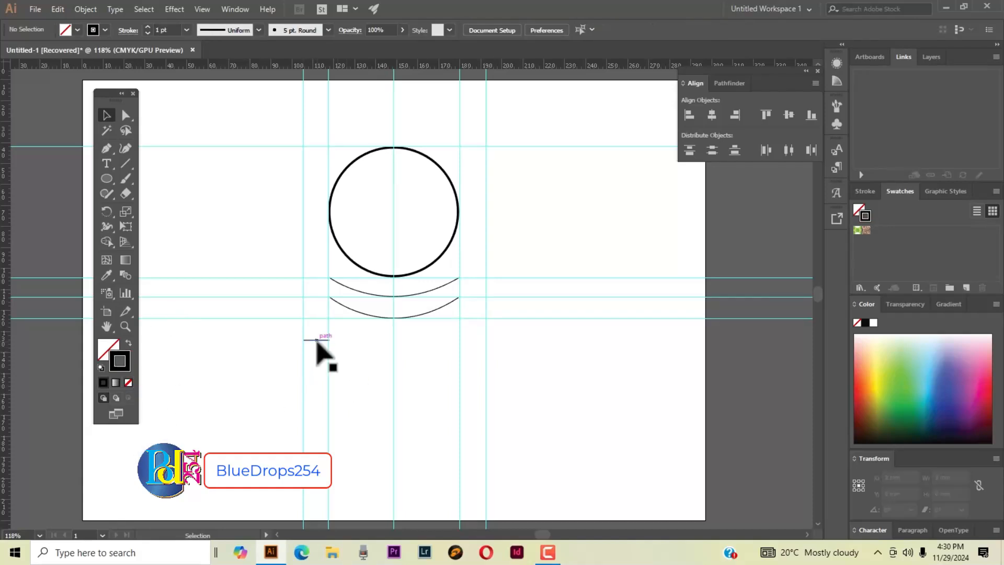
{"action": "left_click_drag", "start_coordinate": [317, 339], "coordinate": [472, 343]}
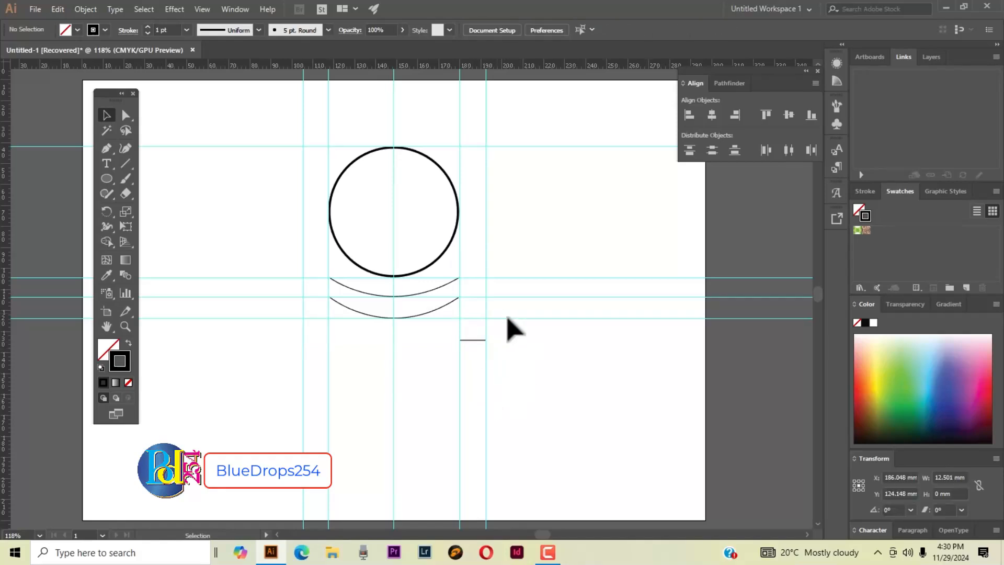
{"action": "left_click", "coordinate": [470, 340]}
{"action": "key", "text": "Delete"}
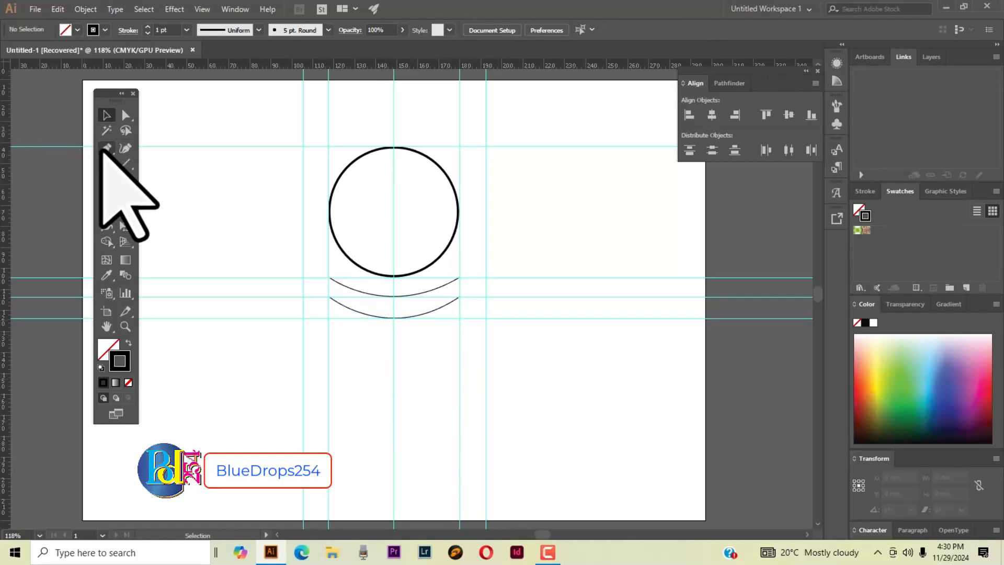
Draw the ribbon's left tail with the Pen tool, joining both curves' left ends via the outer guide with an inward notch about 5 mm deep.
{"action": "left_click", "coordinate": [106, 147]}
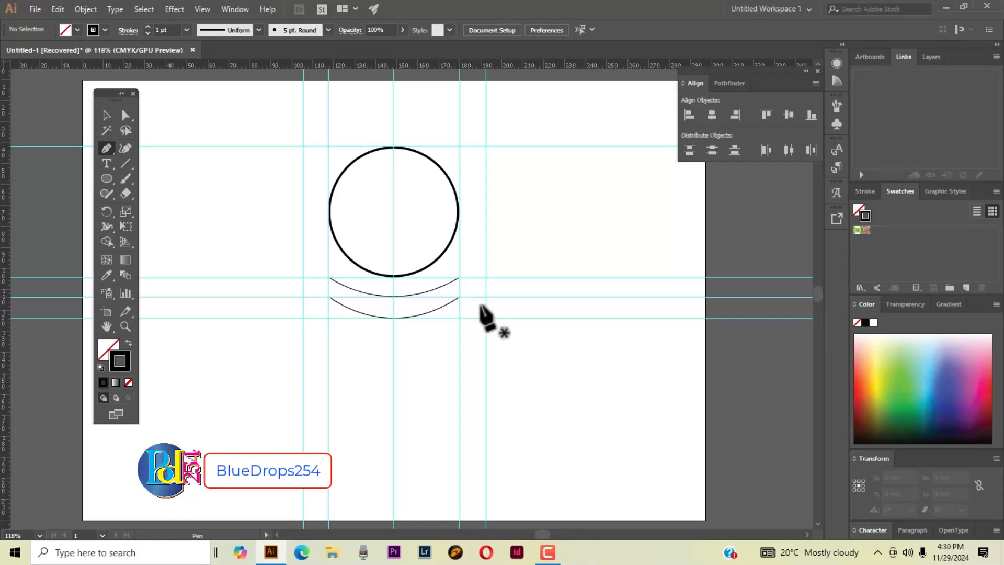
{"action": "left_click", "coordinate": [329, 277]}
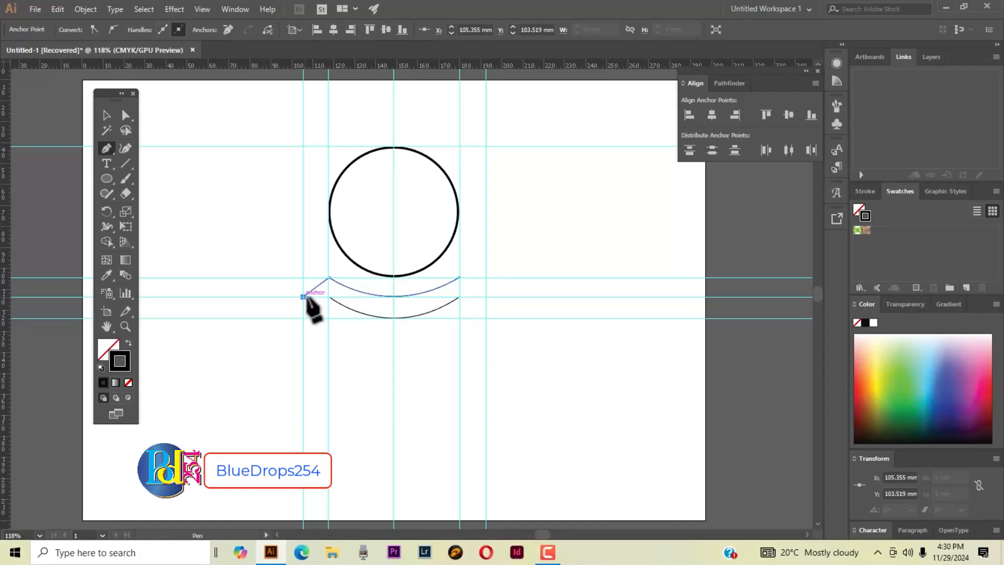
{"action": "left_click", "coordinate": [303, 296]}
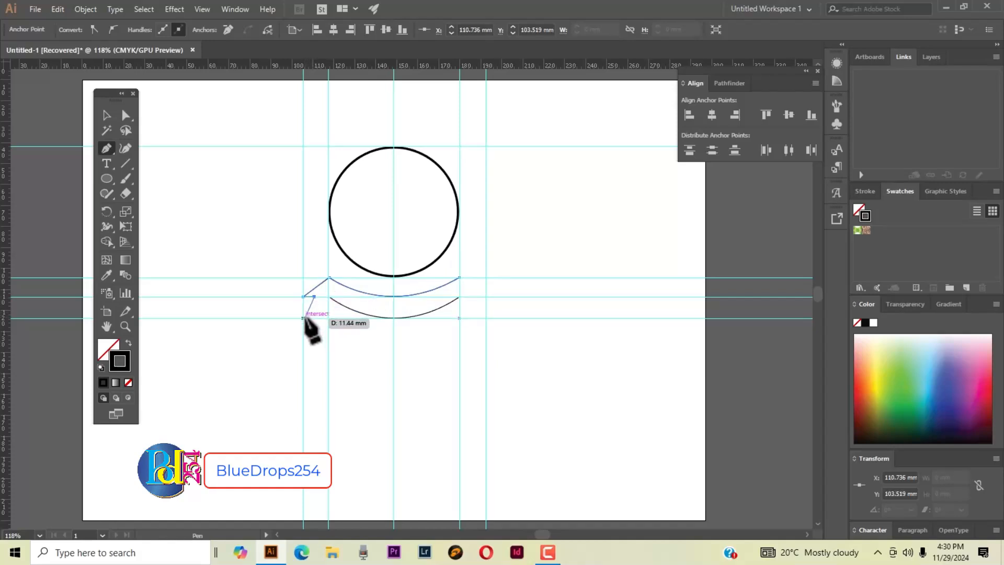
{"action": "left_click", "coordinate": [303, 318]}
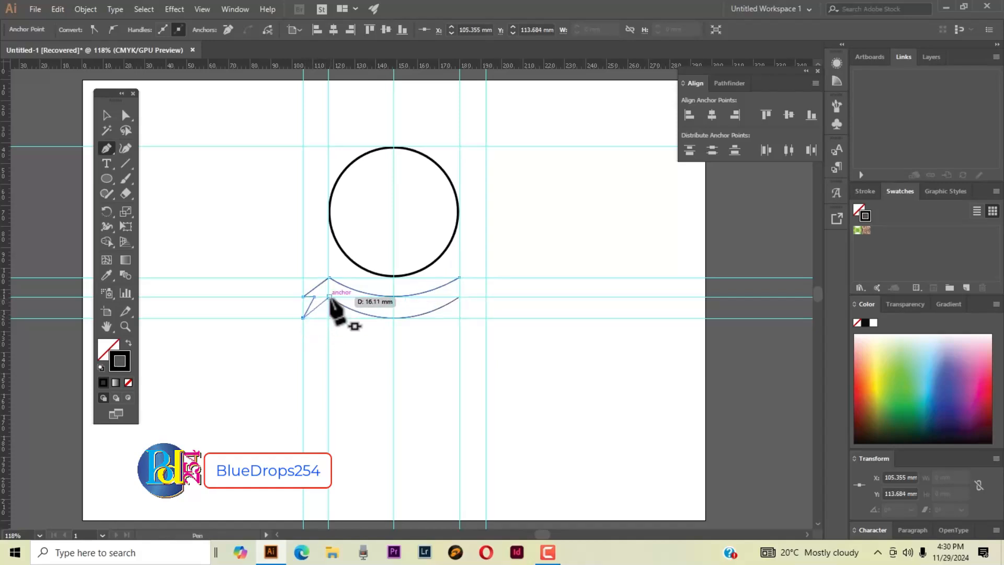
{"action": "left_click", "coordinate": [329, 296]}
Draw the ribbon's right tail with the Pen tool, joining both curves' right ends via the outer guide with an inward notch about 6 mm deep.
{"action": "left_click", "coordinate": [459, 277]}
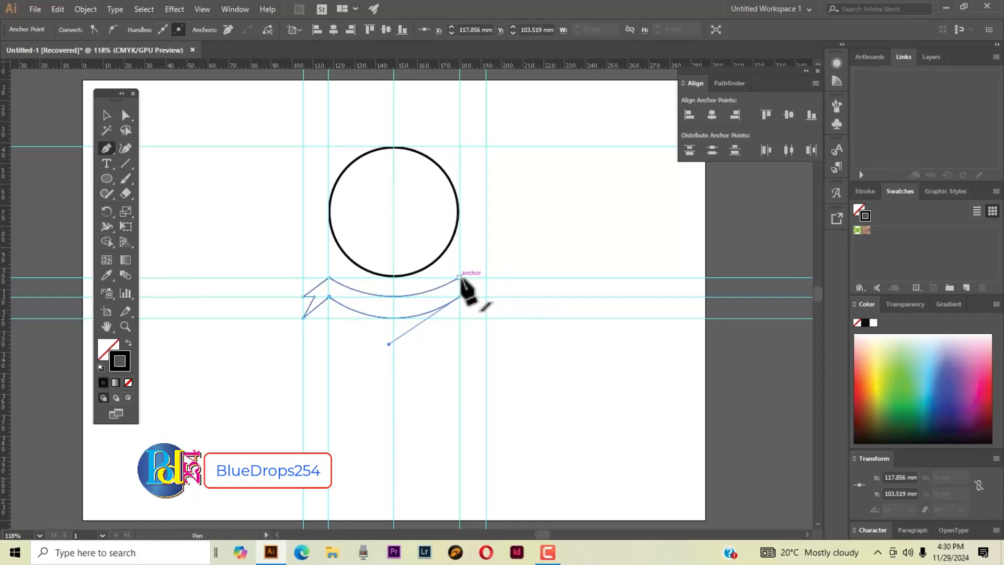
{"action": "left_click", "coordinate": [459, 277]}
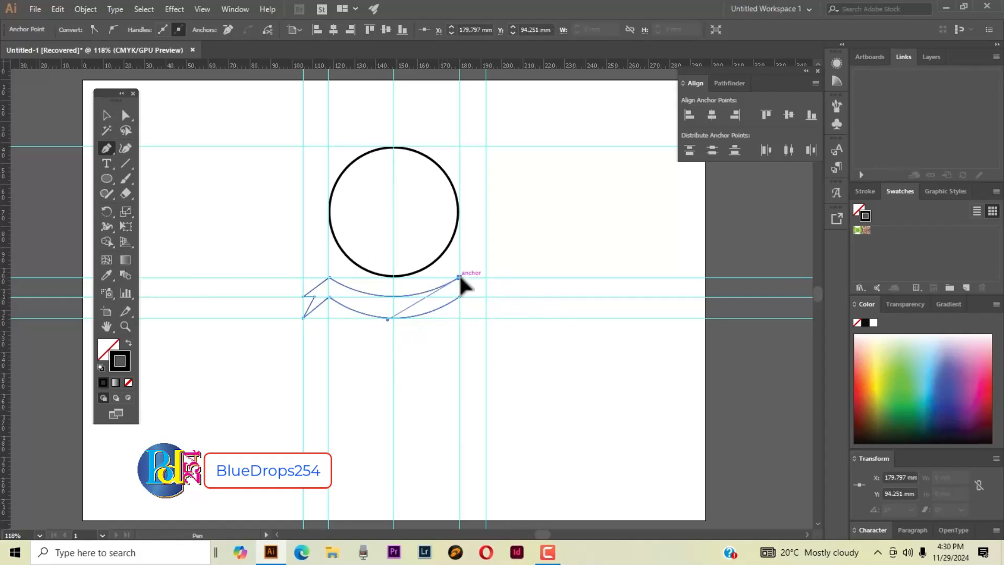
{"action": "left_click", "coordinate": [486, 296]}
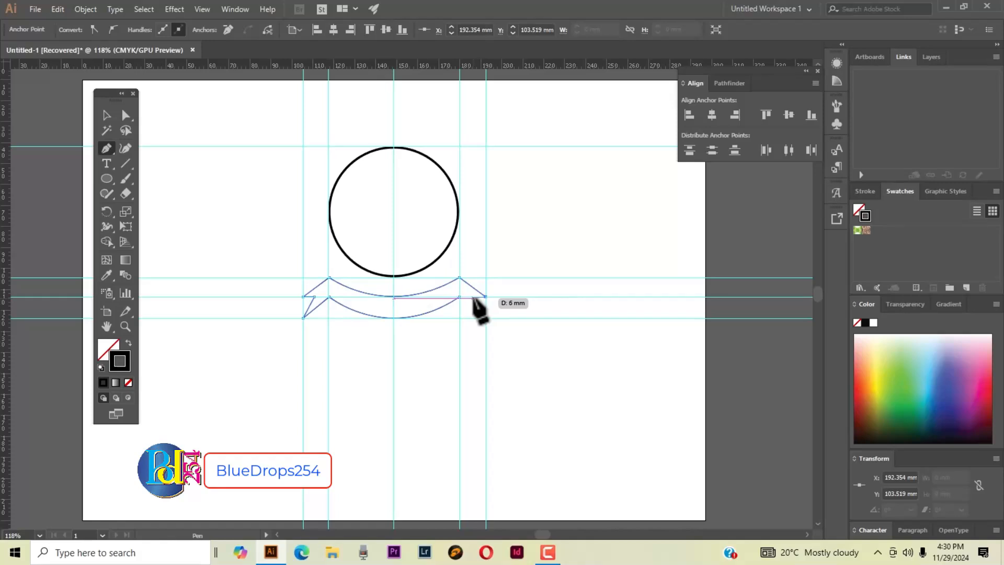
{"action": "left_click", "coordinate": [473, 298]}
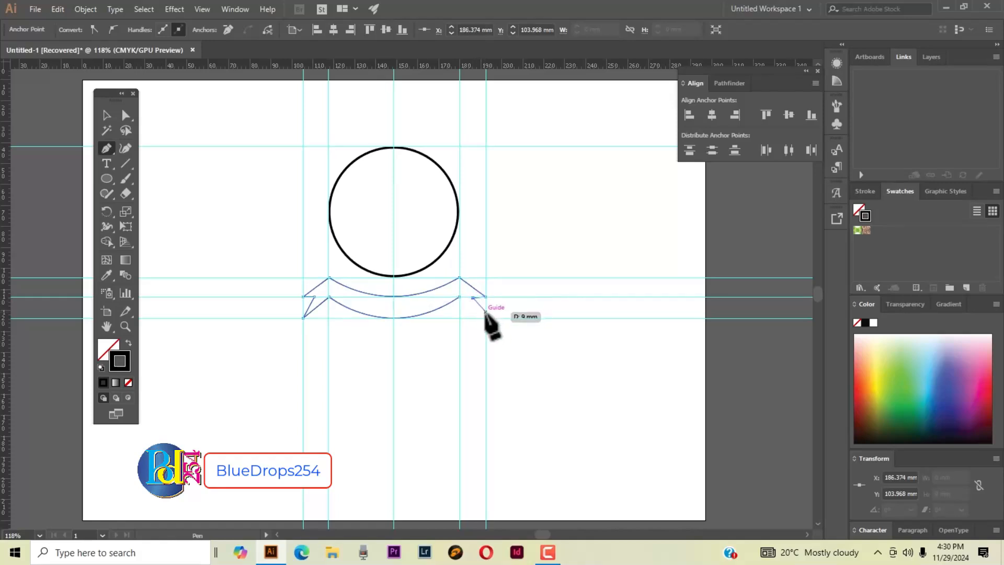
{"action": "left_click", "coordinate": [485, 317]}
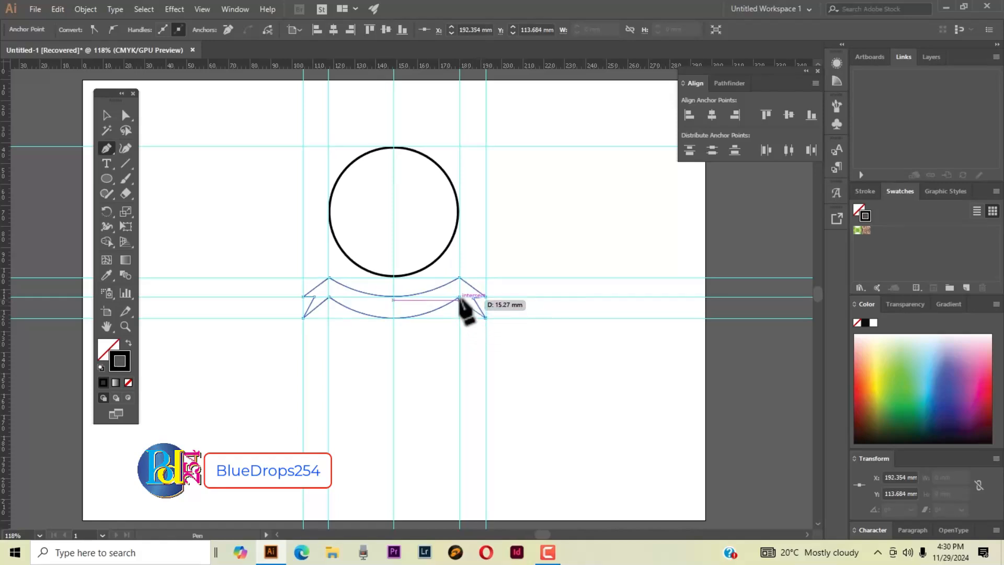
{"action": "left_click", "coordinate": [458, 296]}
{"action": "key", "text": "v"}
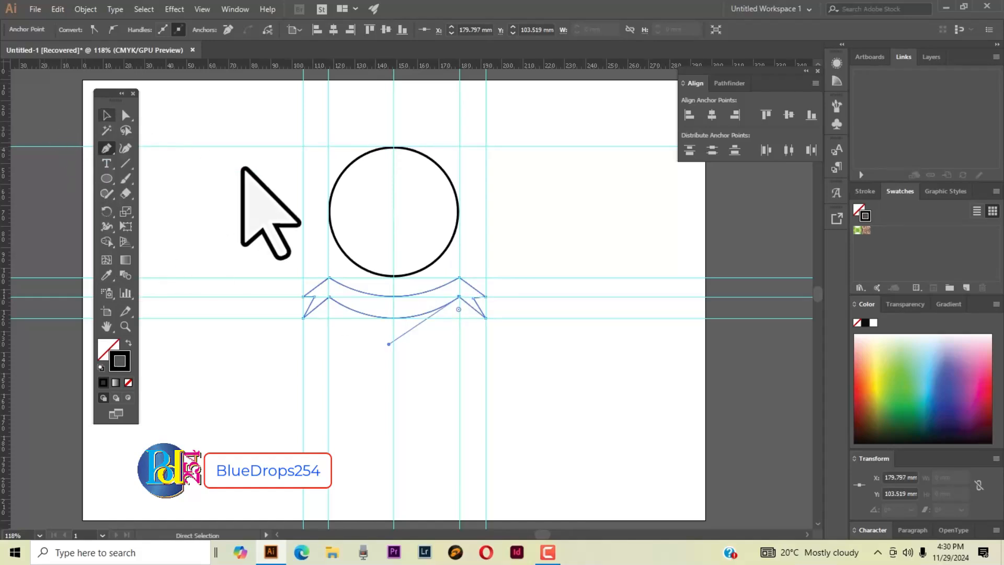
Nudge the circle down to Y about 69 mm so it overlaps the ribbon, and lower the top horizontal guide 6 mm to the circle's top.
{"action": "left_click", "coordinate": [447, 249]}
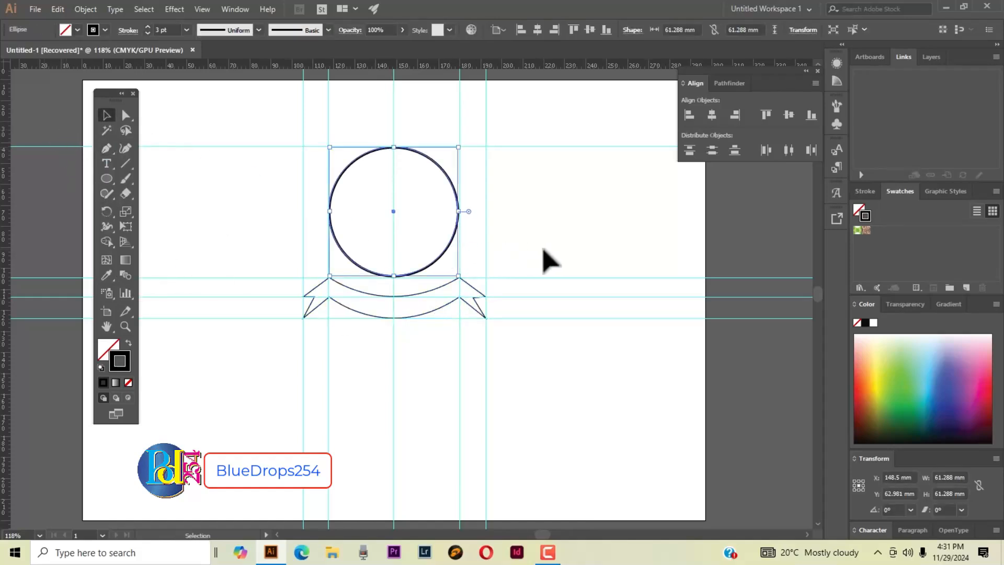
{"action": "key", "text": "Down"}
{"action": "key", "text": "Down"}
{"action": "key", "text": "Down"}
{"action": "key", "text": "Down"}
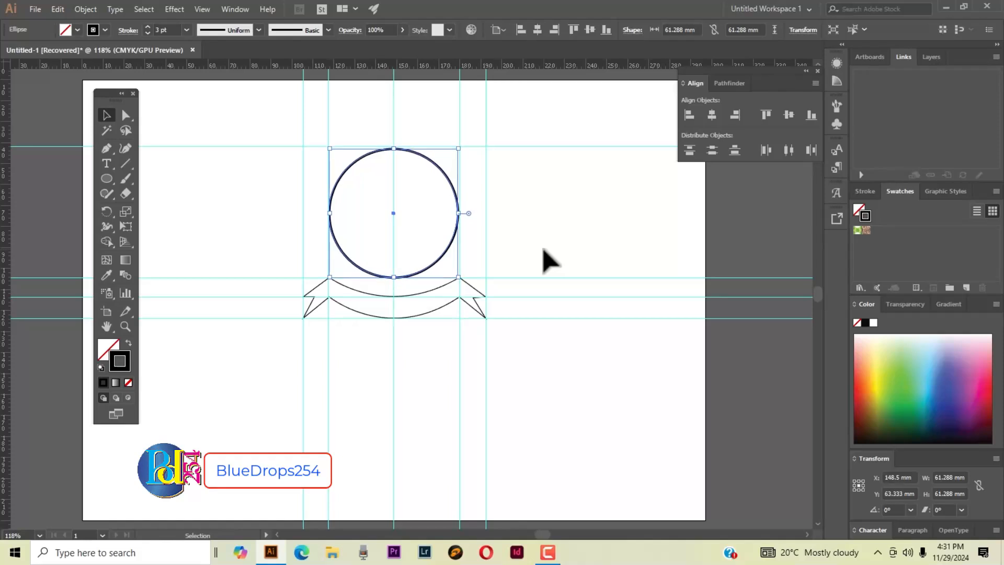
{"action": "key", "text": "Down"}
{"action": "key", "text": "Down"}
{"action": "key", "text": "Down"}
{"action": "key", "text": "Down"}
{"action": "key", "text": "Down"}
{"action": "key", "text": "Down"}
{"action": "key", "text": "Down"}
{"action": "key", "text": "Down"}
{"action": "key", "text": "Down"}
{"action": "key", "text": "Down"}
{"action": "key", "text": "Down"}
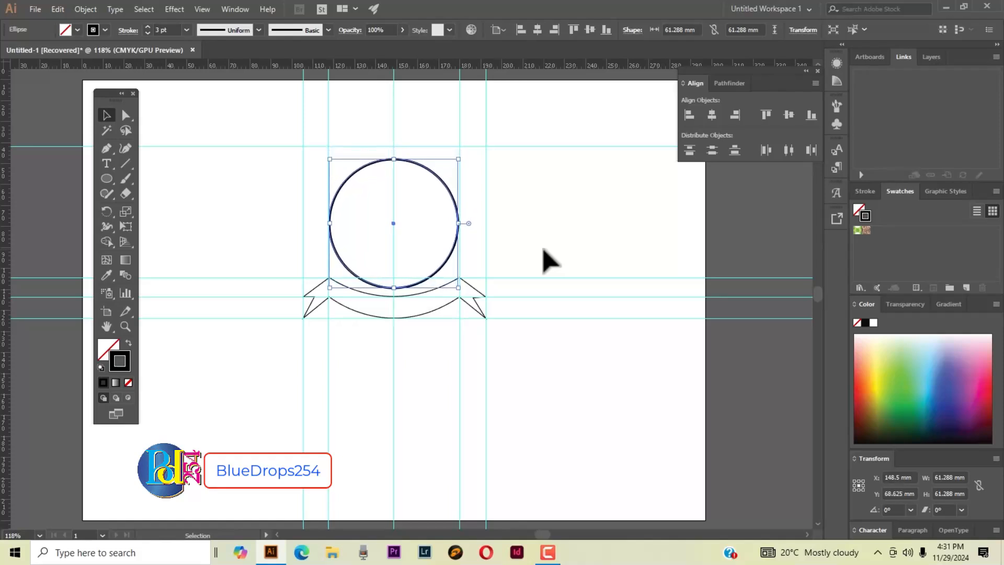
{"action": "left_click_drag", "start_coordinate": [233, 146], "coordinate": [228, 159]}
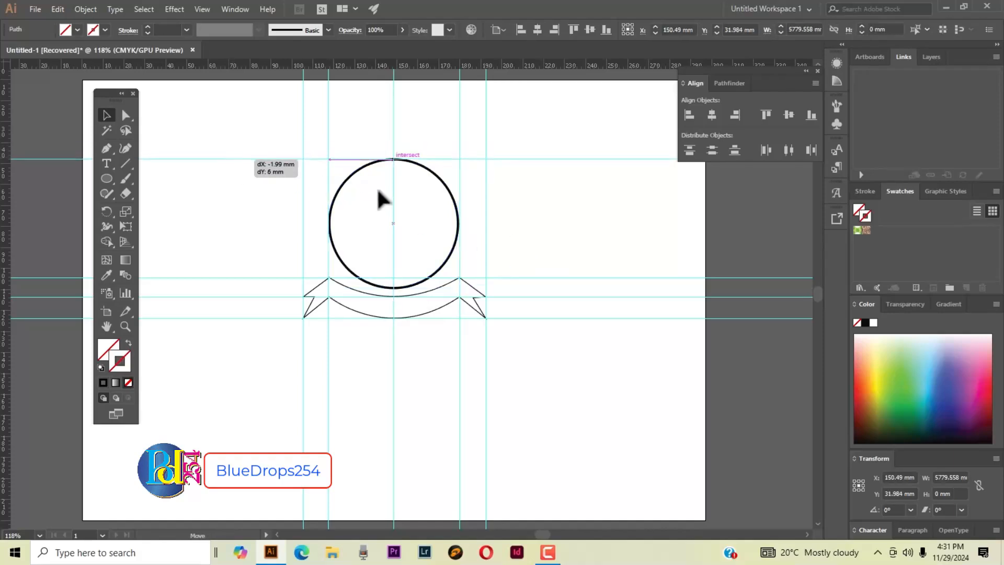
Paste copies of the circle in front and scale them about the centre into two evenly spaced inner rings, the larger about 50 mm wide.
{"action": "left_click", "coordinate": [458, 236]}
{"action": "key", "text": "ctrl+c"}
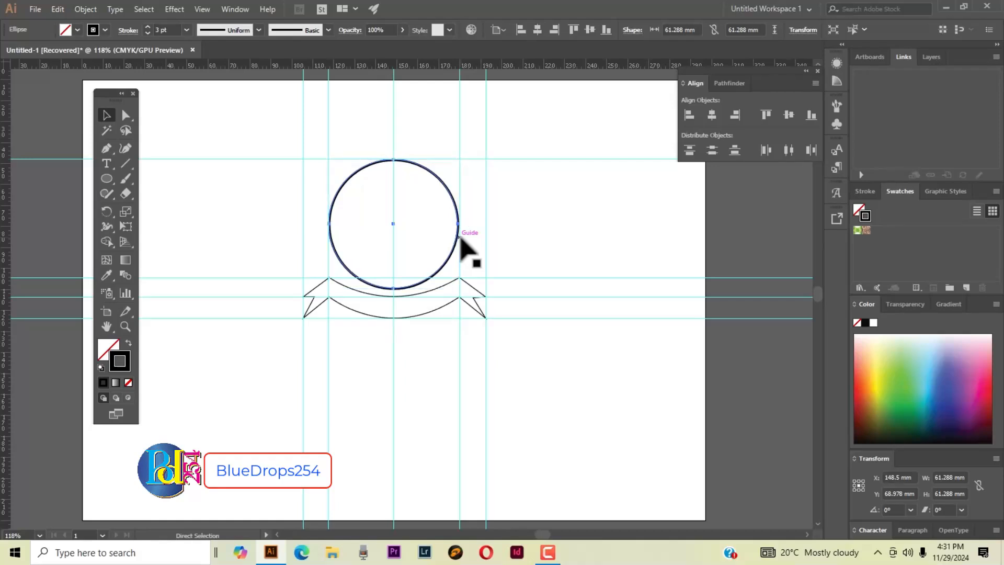
{"action": "key", "text": "ctrl+f"}
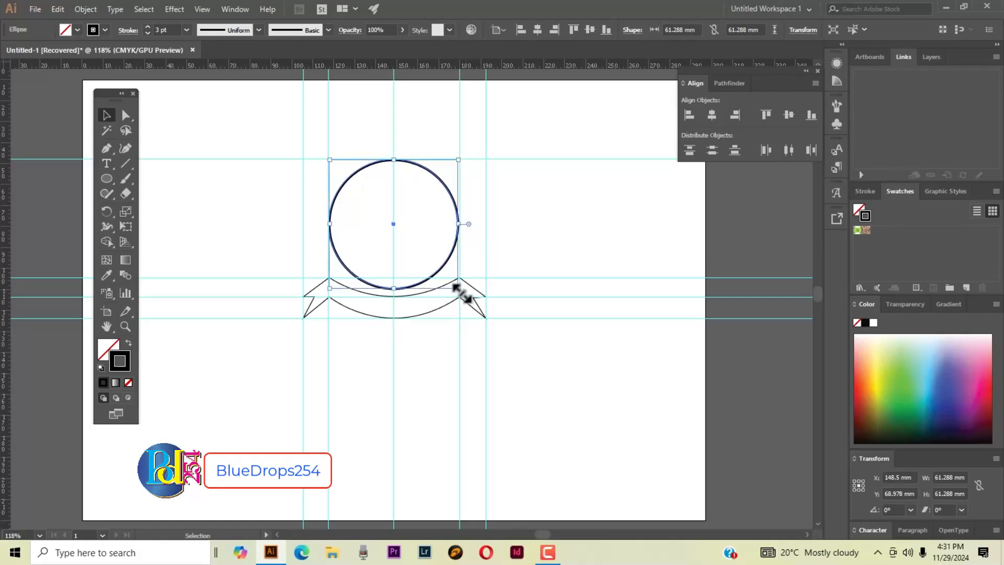
{"action": "mouse_move", "coordinate": [460, 289]}
{"action": "left_mouse_down"}
{"action": "mouse_move", "coordinate": [434, 274]}
{"action": "mouse_move", "coordinate": [448, 288]}
{"action": "left_mouse_up"}
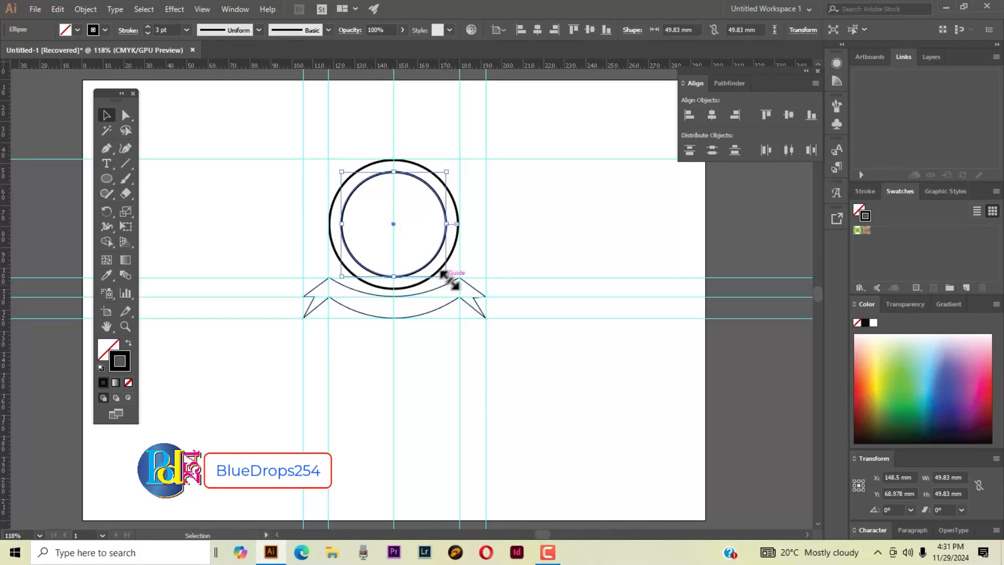
{"action": "left_click_drag", "start_coordinate": [448, 278], "coordinate": [436, 264]}
{"action": "left_click", "coordinate": [555, 399]}
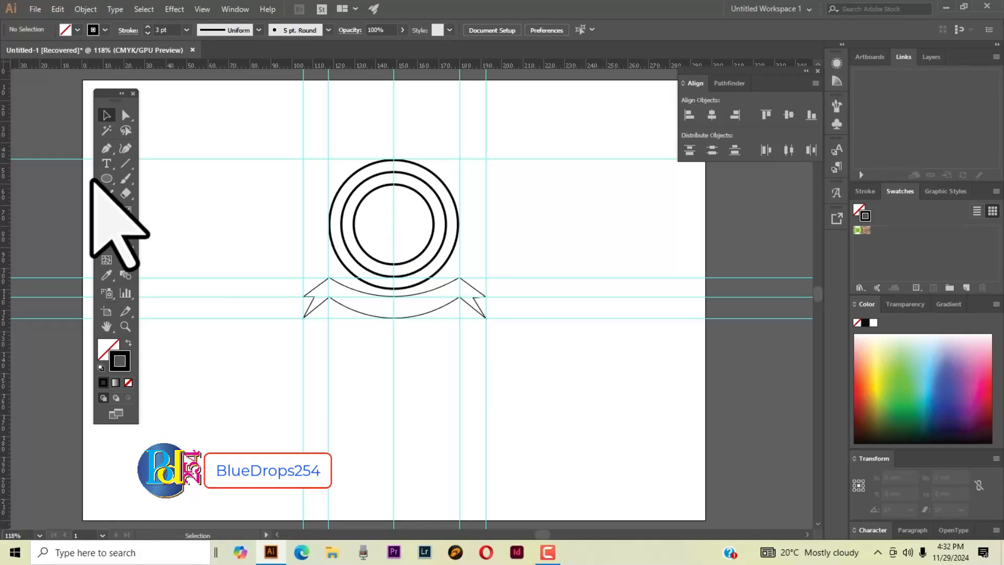
Draw an open page outline about 13 mm wide and 20 mm tall beside the circles, with slanted left side, arched base and vertical right side.
{"action": "left_click", "coordinate": [107, 148]}
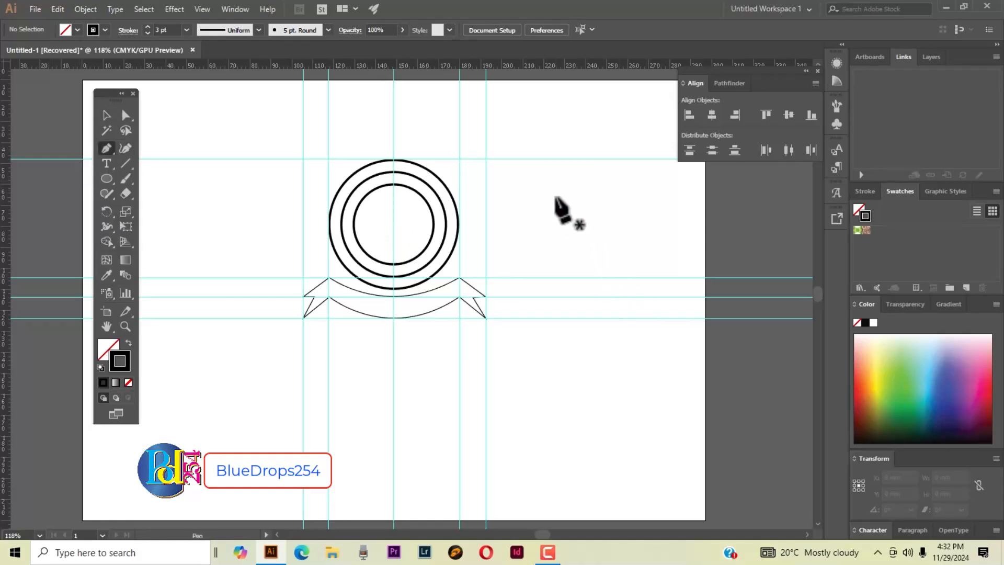
{"action": "left_click", "coordinate": [557, 194]}
{"action": "left_click", "coordinate": [546, 224]}
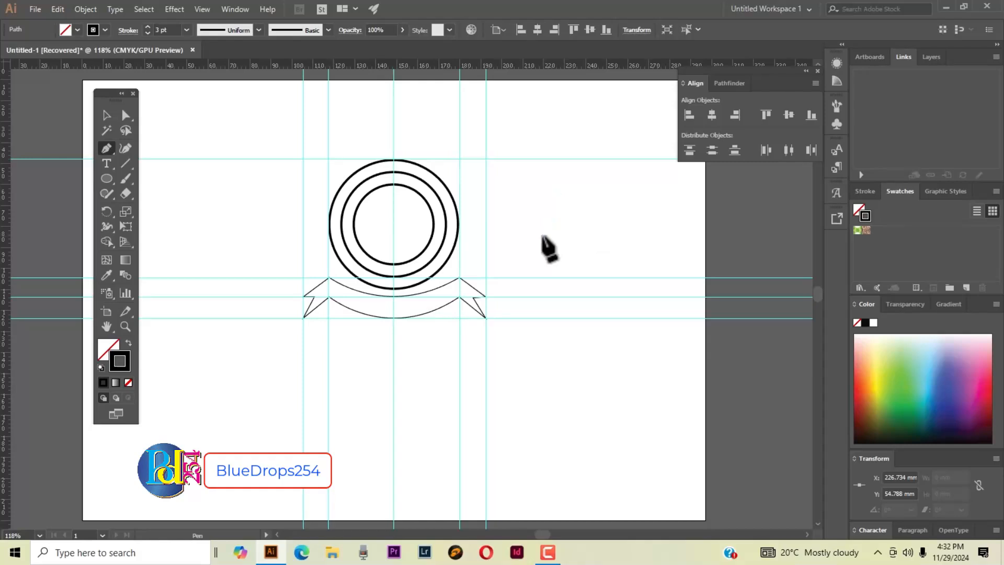
{"action": "left_click", "coordinate": [543, 236]}
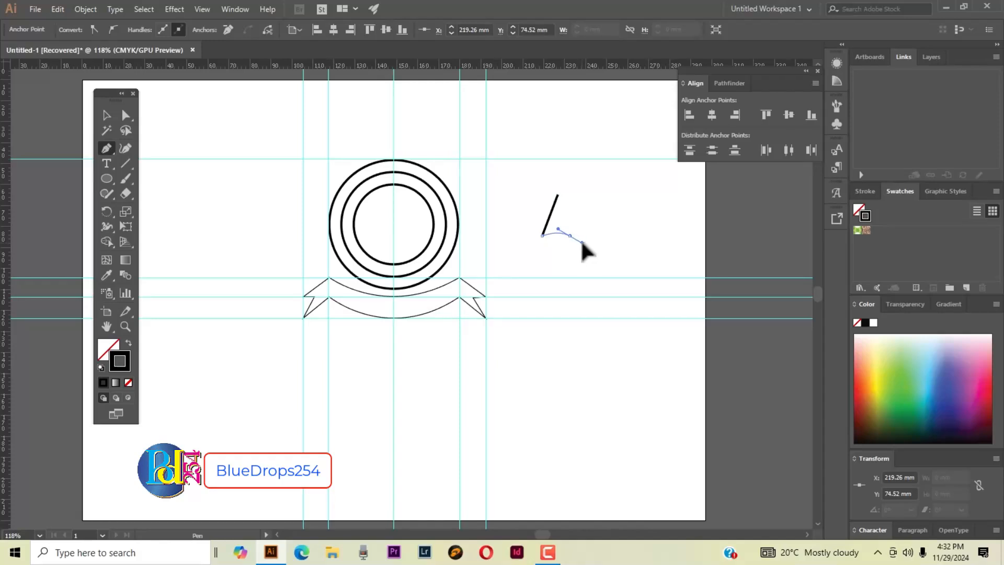
{"action": "left_click_drag", "start_coordinate": [583, 242], "coordinate": [583, 242]}
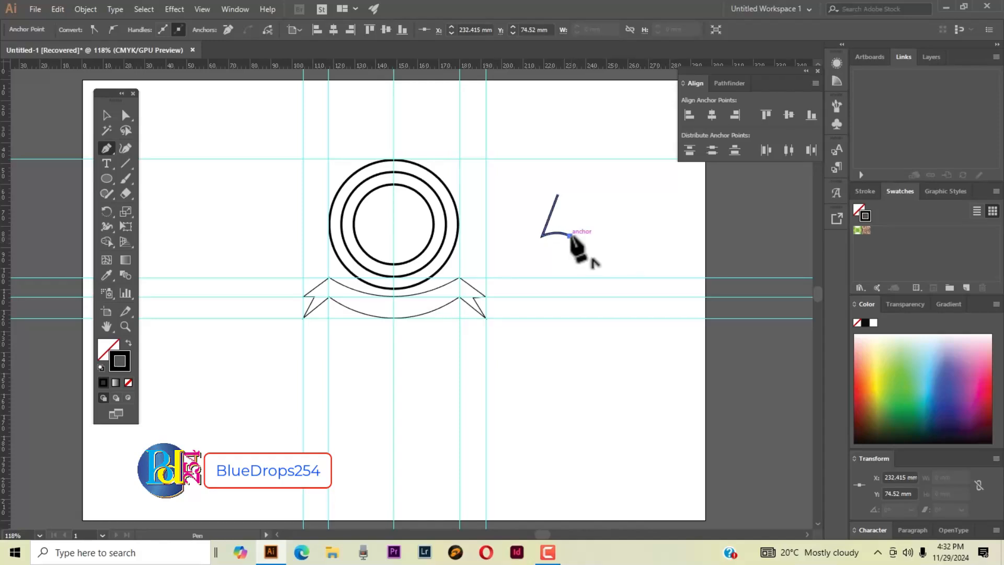
{"action": "left_click", "coordinate": [570, 235]}
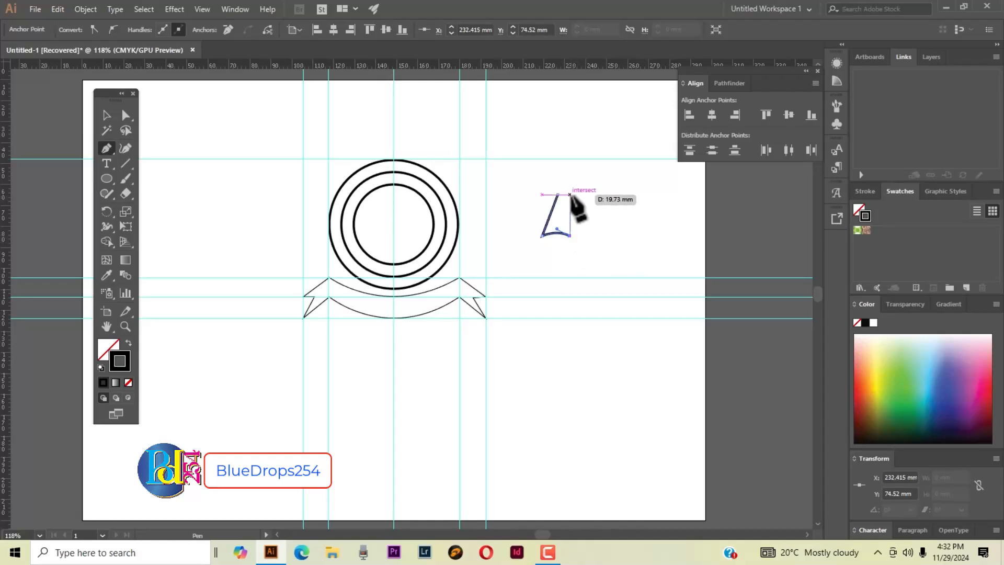
{"action": "left_click", "coordinate": [569, 194]}
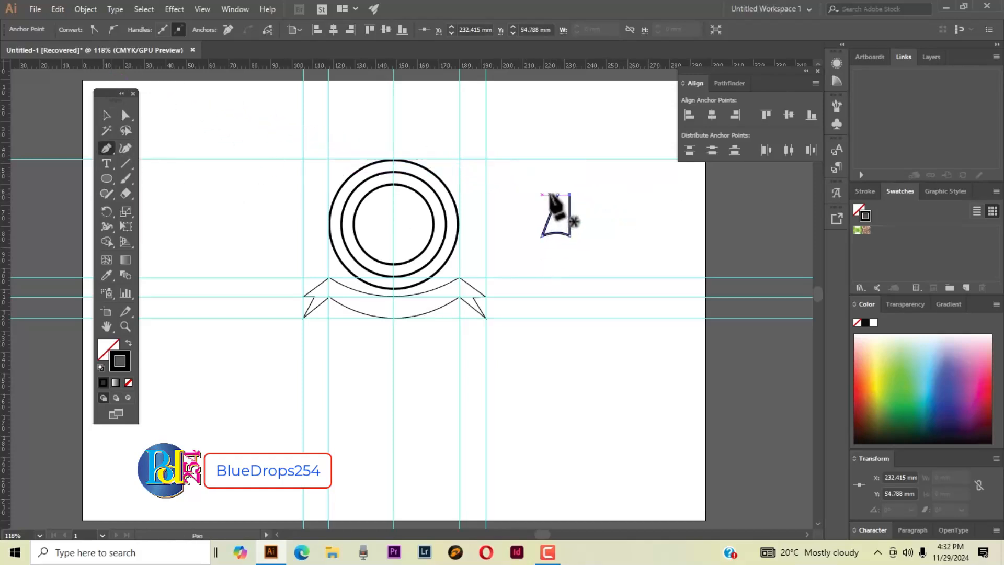
Draw a second Pen path around the page's left and base, with two parallel slanted lines, an arched lower edge and a straight baseline.
{"action": "left_click", "coordinate": [549, 194]}
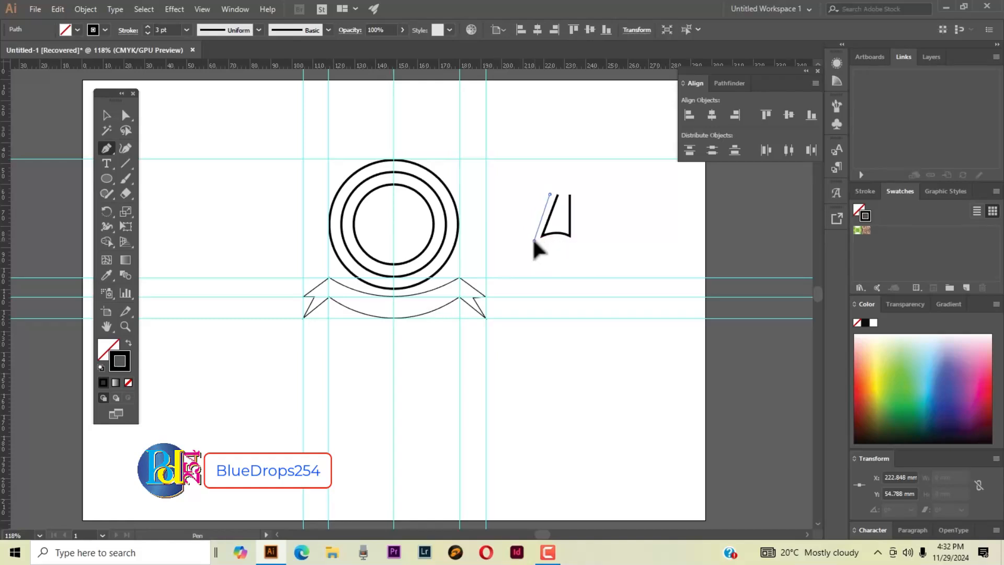
{"action": "left_click", "coordinate": [534, 241]}
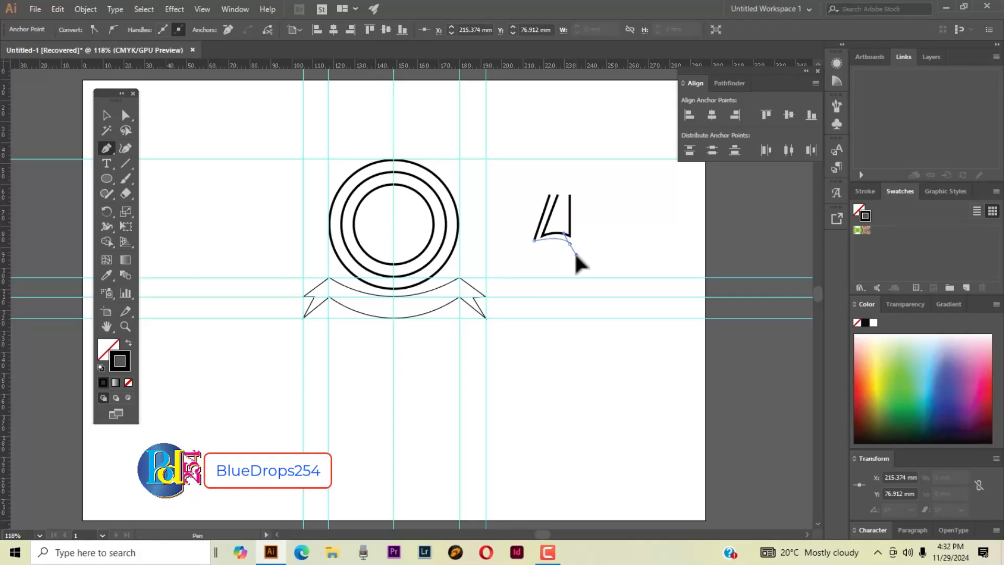
{"action": "left_click_drag", "start_coordinate": [576, 255], "coordinate": [575, 254]}
{"action": "left_click", "coordinate": [569, 244]}
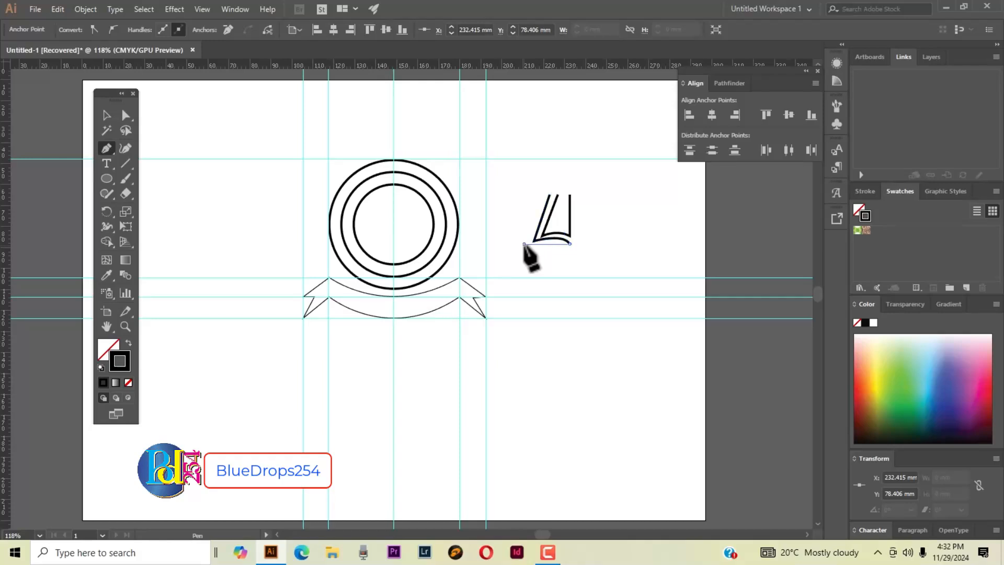
{"action": "left_click", "coordinate": [523, 244]}
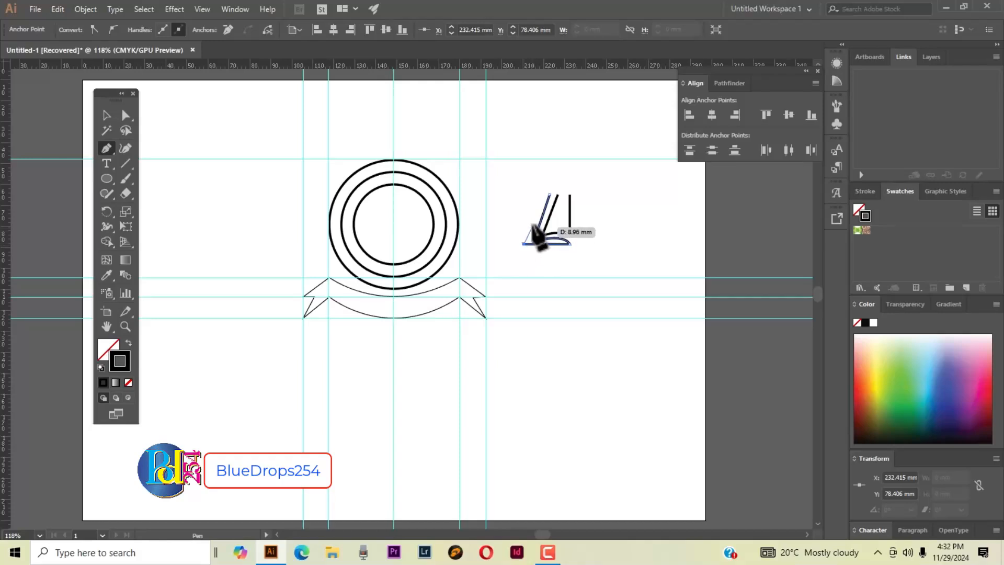
{"action": "left_click", "coordinate": [543, 194]}
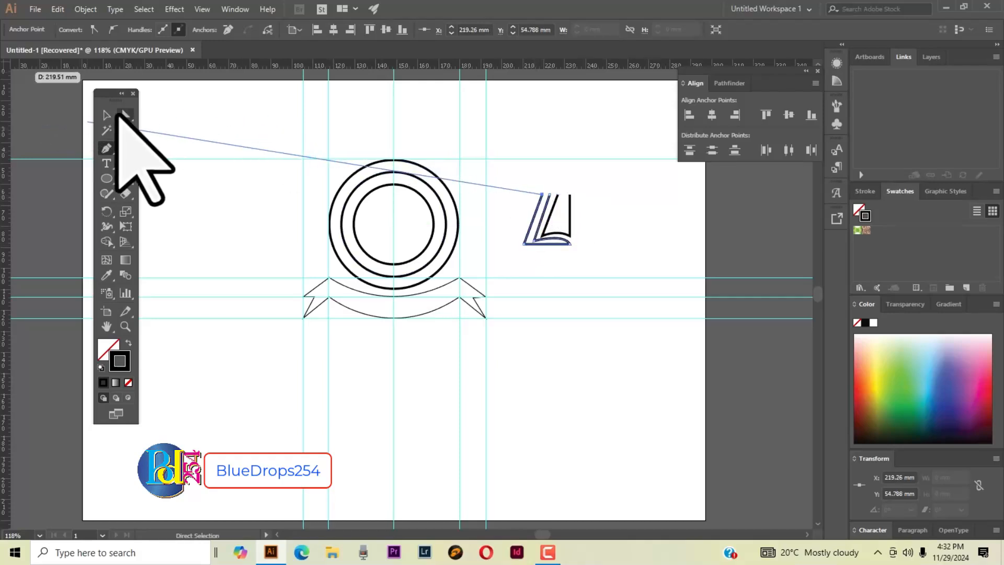
{"action": "left_click", "coordinate": [108, 115]}
{"action": "left_click", "coordinate": [593, 387]}
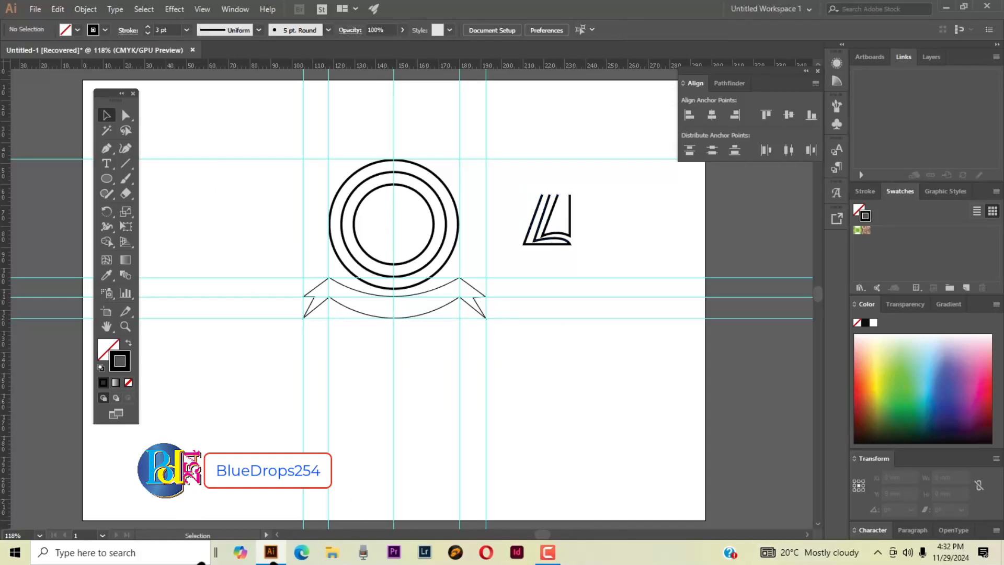
Draw an arched Pen curve about 23 mm wide across the upper ends of the page lines.
{"action": "left_click", "coordinate": [107, 147]}
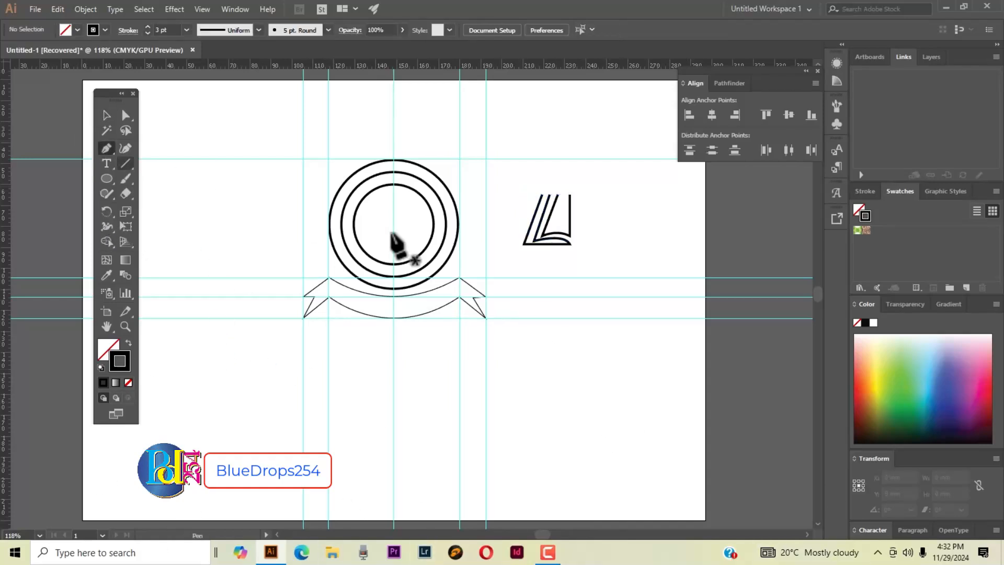
{"action": "left_click", "coordinate": [529, 203]}
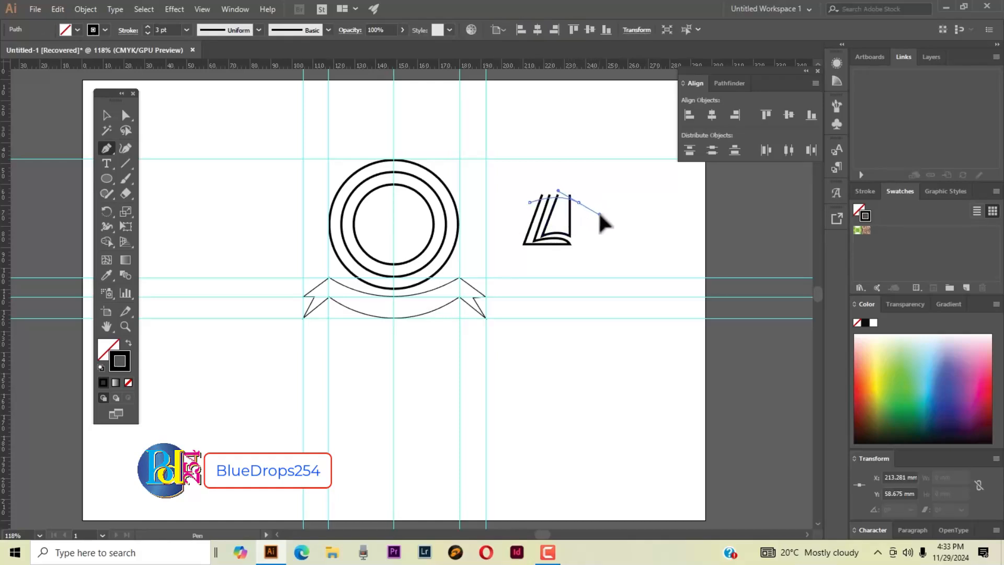
{"action": "left_click", "coordinate": [523, 186], "text": "ctrl"}
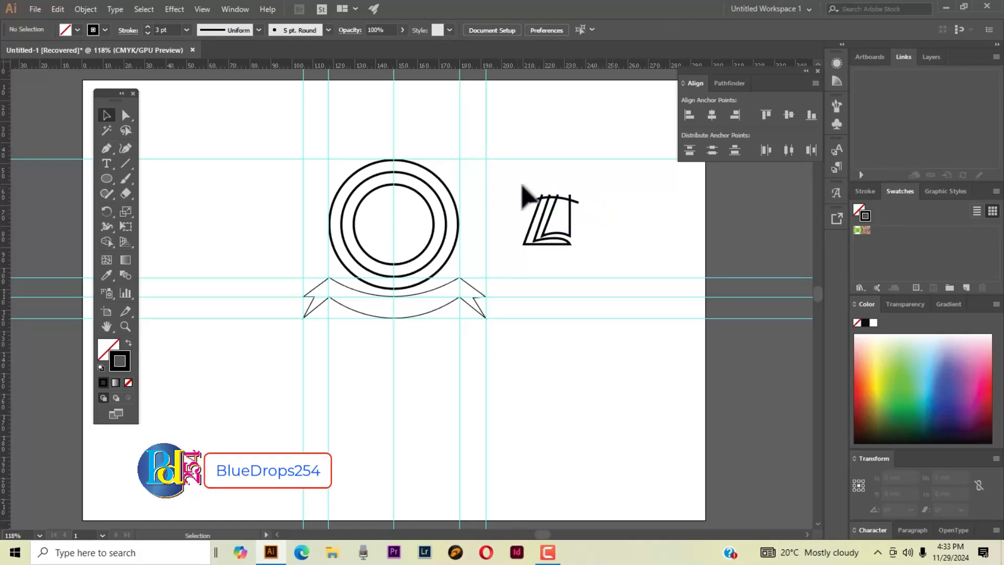
Set the stroke weight of all the page drawing's paths to 1 pt.
{"action": "left_click_drag", "start_coordinate": [522, 186], "coordinate": [588, 246]}
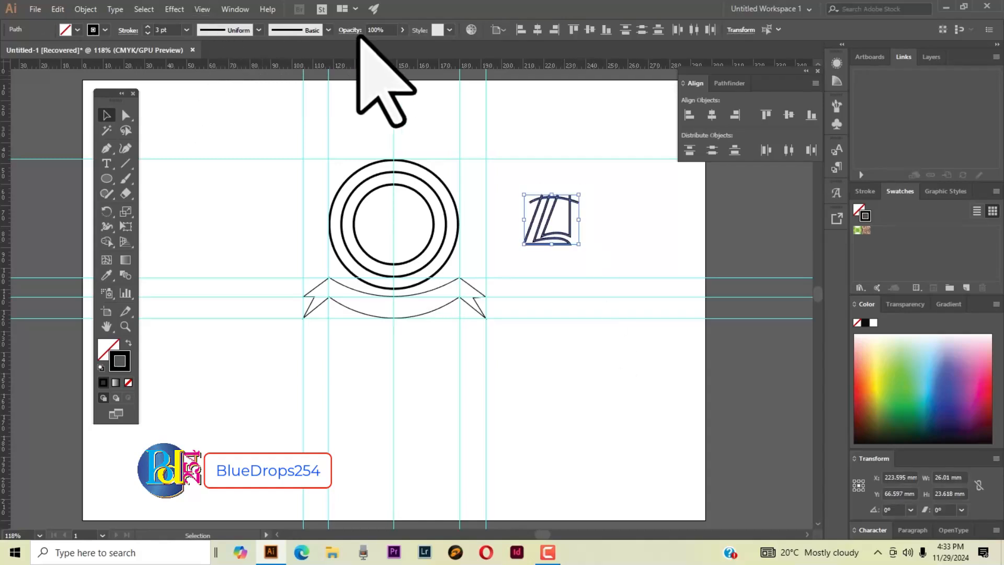
{"action": "left_click", "coordinate": [147, 32]}
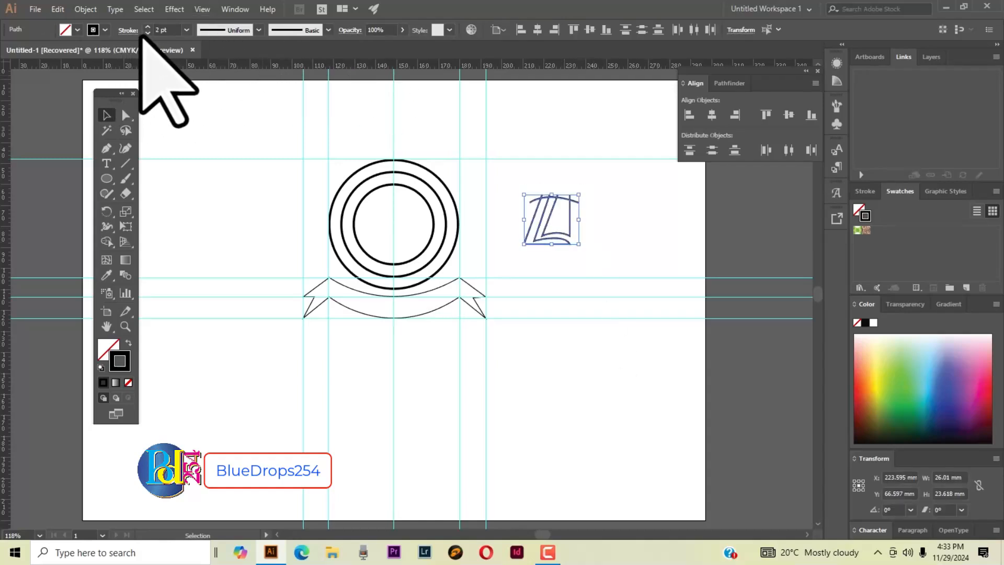
{"action": "left_click", "coordinate": [147, 33]}
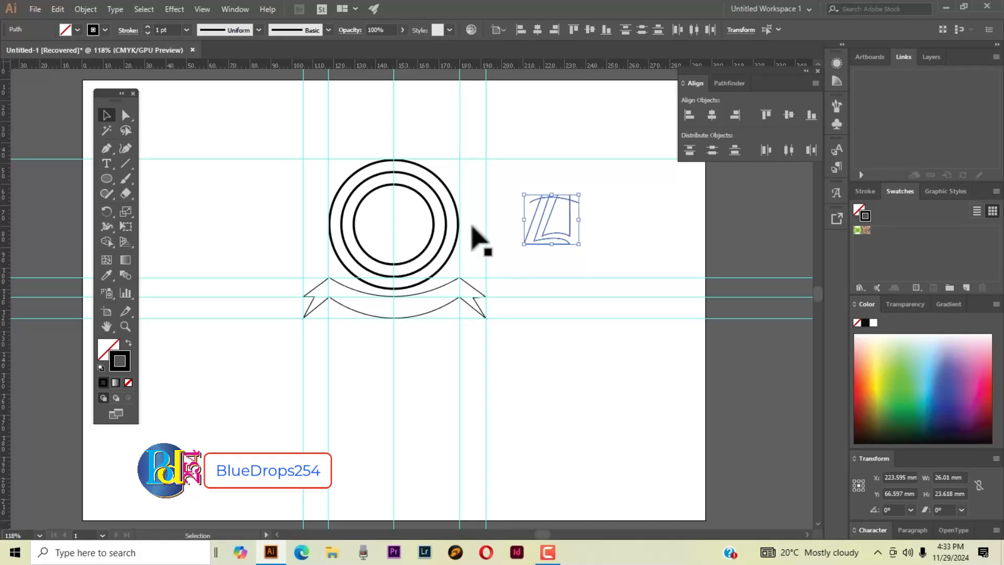
{"action": "left_click", "coordinate": [625, 337]}
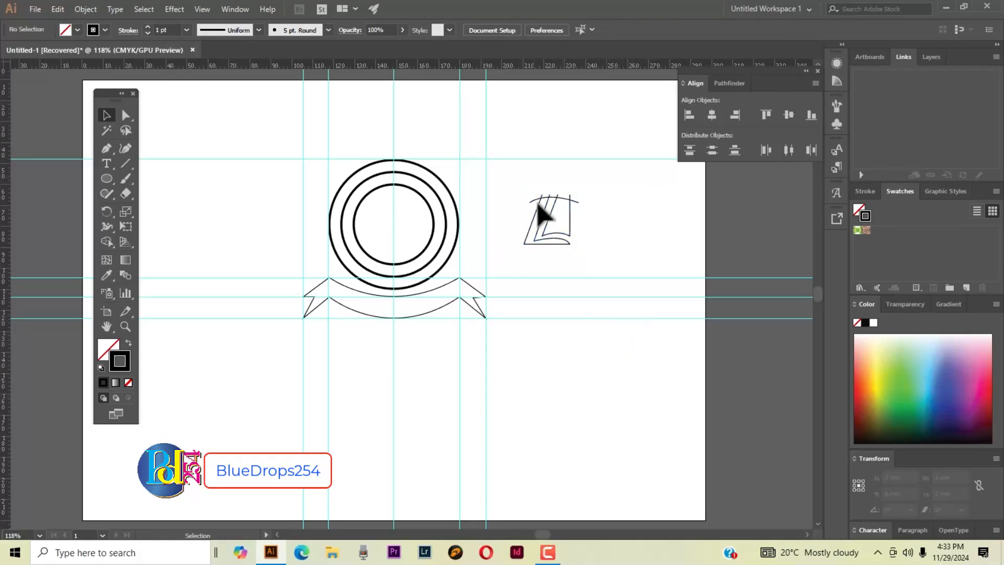
Fill the page drawing's outer cover strip and inner page regions with purple #bb3cef using the Shape Builder.
{"action": "left_click_drag", "start_coordinate": [614, 230], "coordinate": [533, 292]}
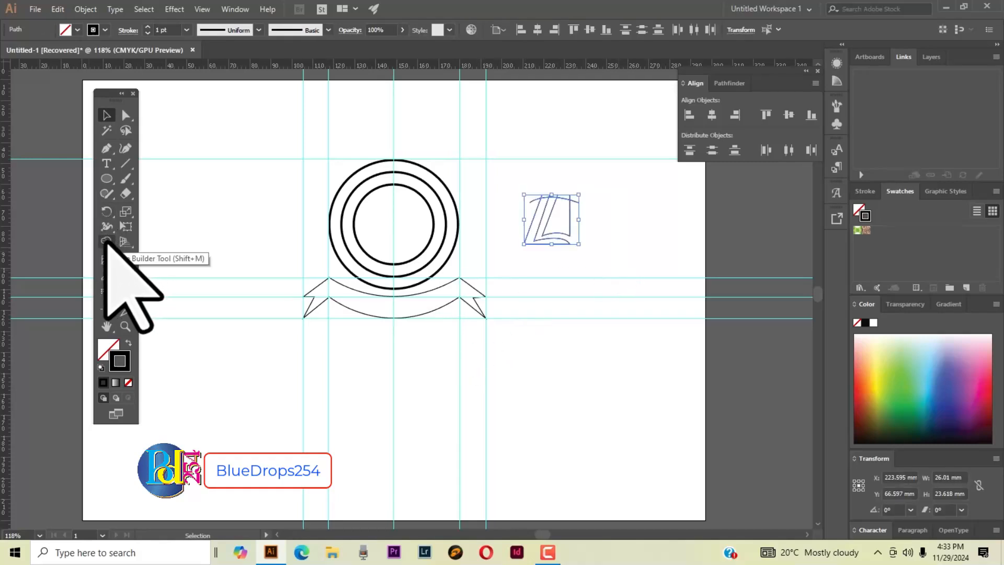
{"action": "left_click", "coordinate": [106, 241]}
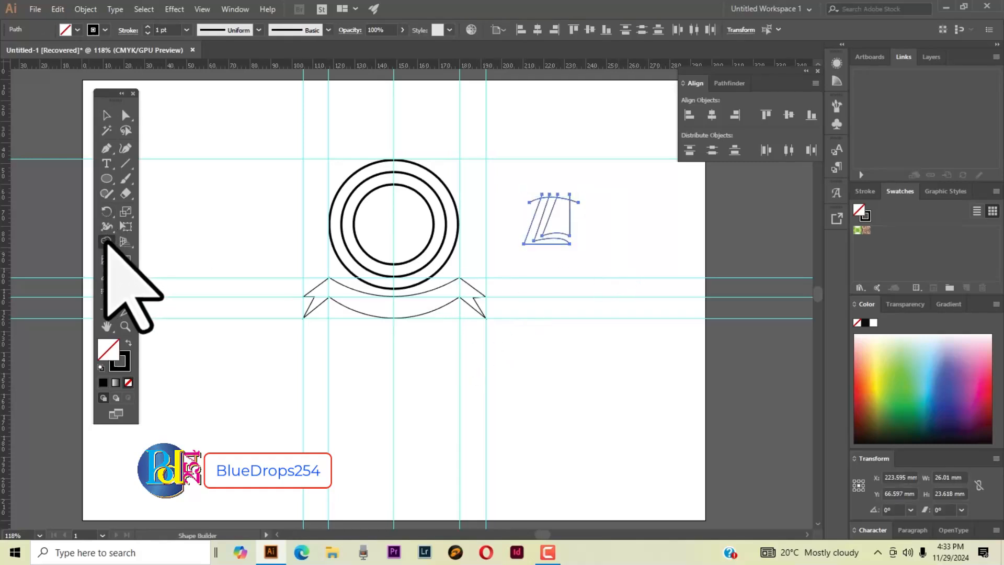
{"action": "left_click", "coordinate": [102, 380]}
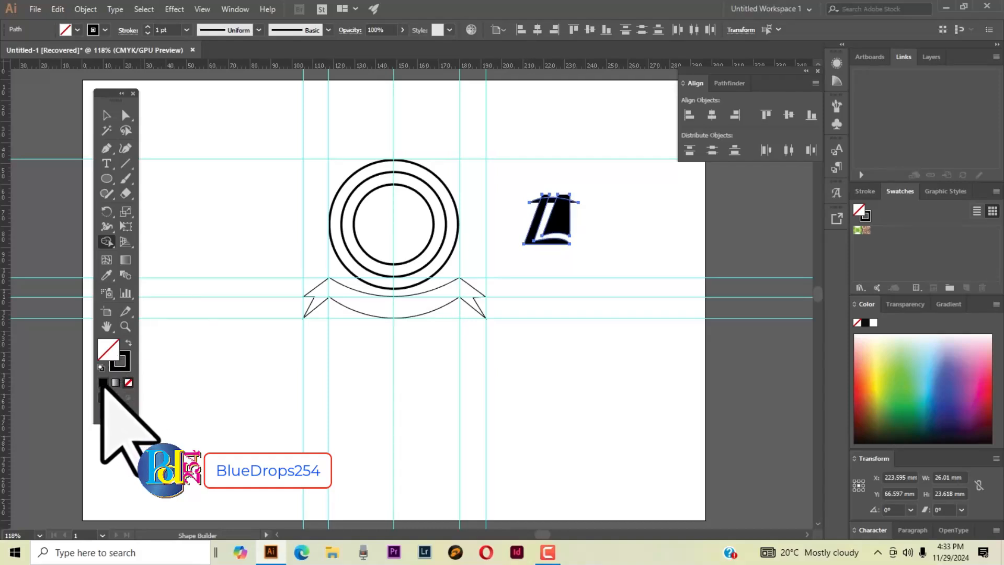
{"action": "double_click", "coordinate": [108, 350]}
{"action": "mouse_move", "coordinate": [787, 201]}
{"action": "left_mouse_down"}
{"action": "mouse_move", "coordinate": [786, 176]}
{"action": "mouse_move", "coordinate": [796, 194]}
{"action": "mouse_move", "coordinate": [788, 196]}
{"action": "left_mouse_up"}
{"action": "left_click", "coordinate": [727, 171]}
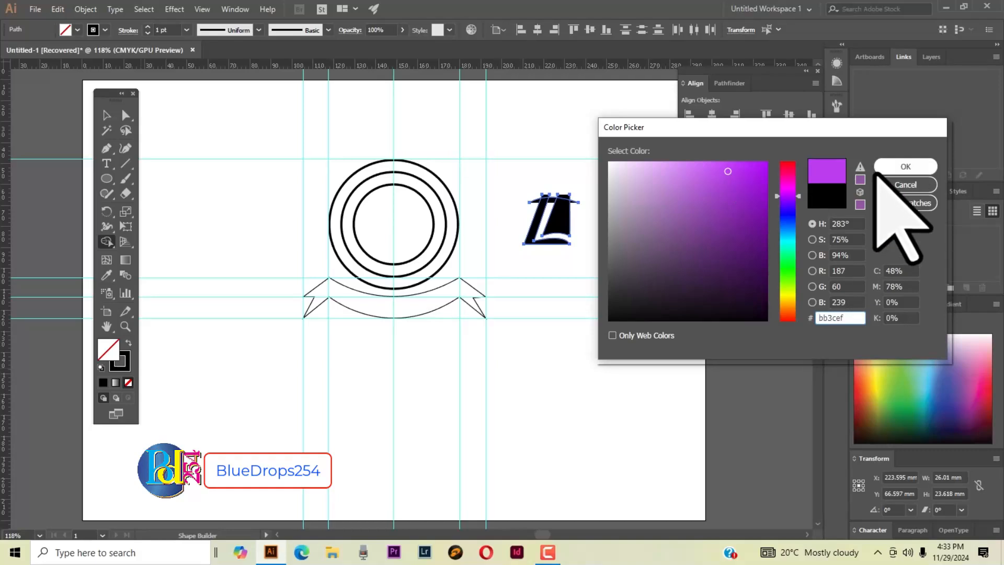
{"action": "left_click", "coordinate": [903, 168]}
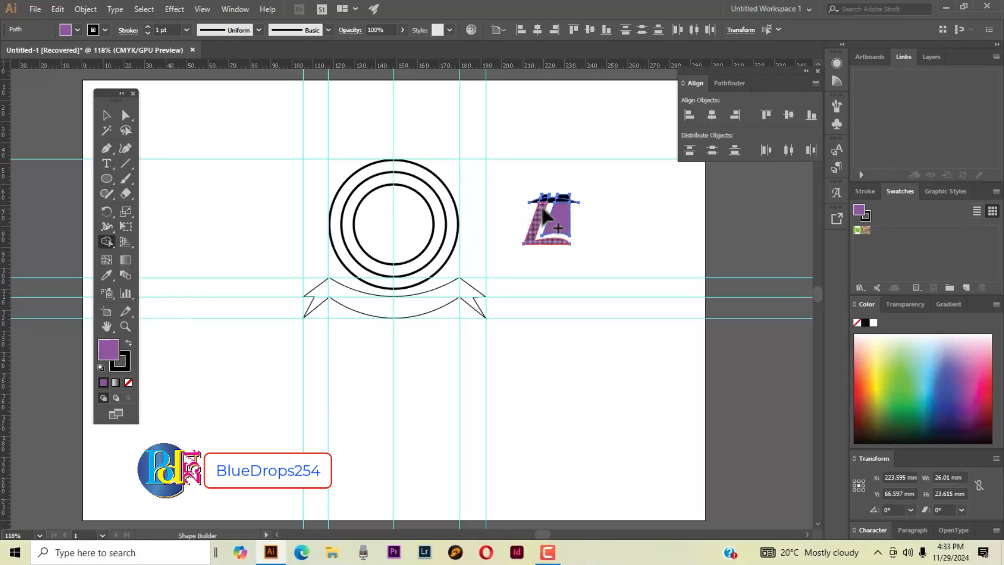
{"action": "left_click_drag", "start_coordinate": [544, 202], "coordinate": [544, 199]}
Delete the four leftover black pieces above and beside the upper edge of the purple page.
{"action": "left_click", "coordinate": [108, 116]}
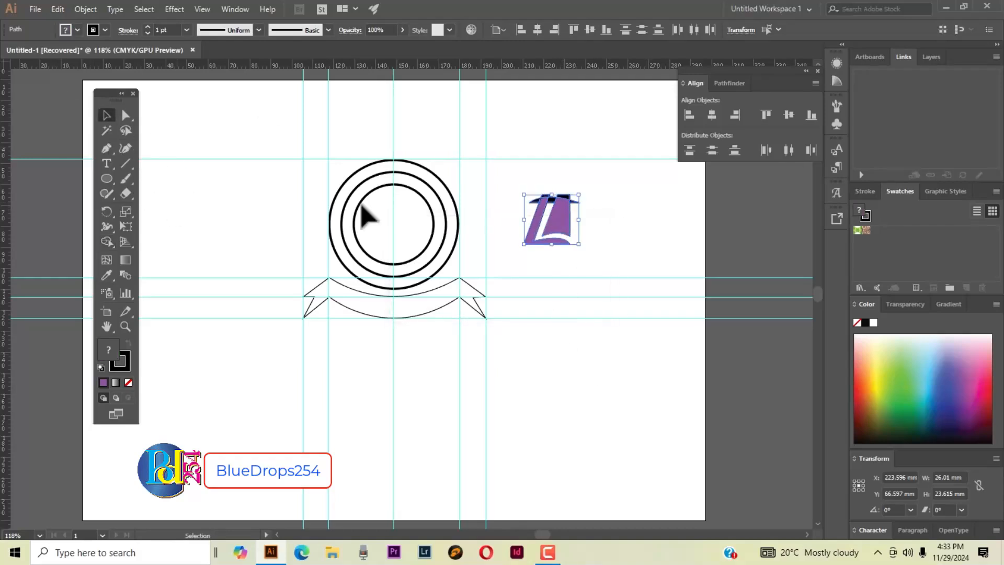
{"action": "left_click", "coordinate": [609, 233]}
{"action": "left_click", "coordinate": [536, 201]}
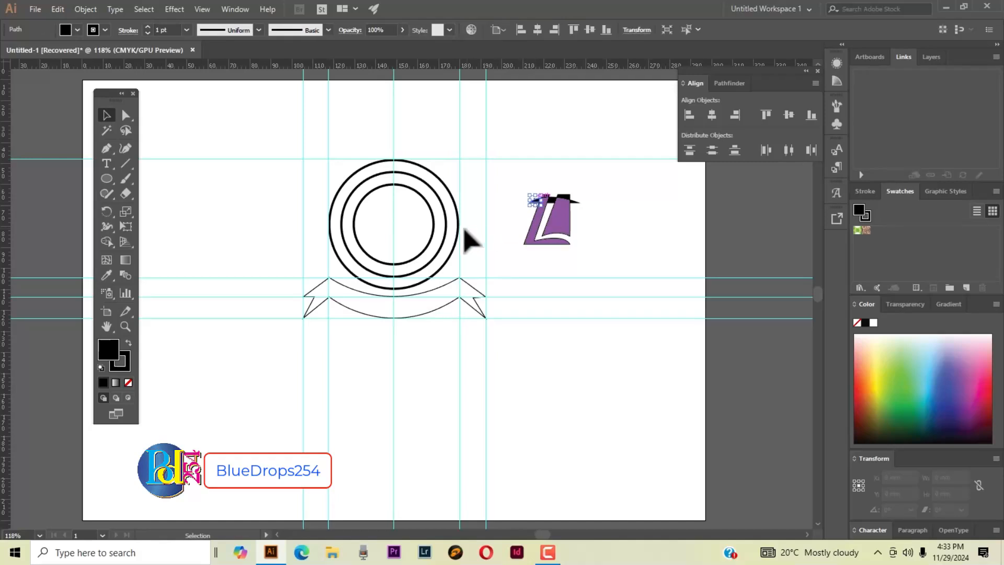
{"action": "key", "text": "Delete"}
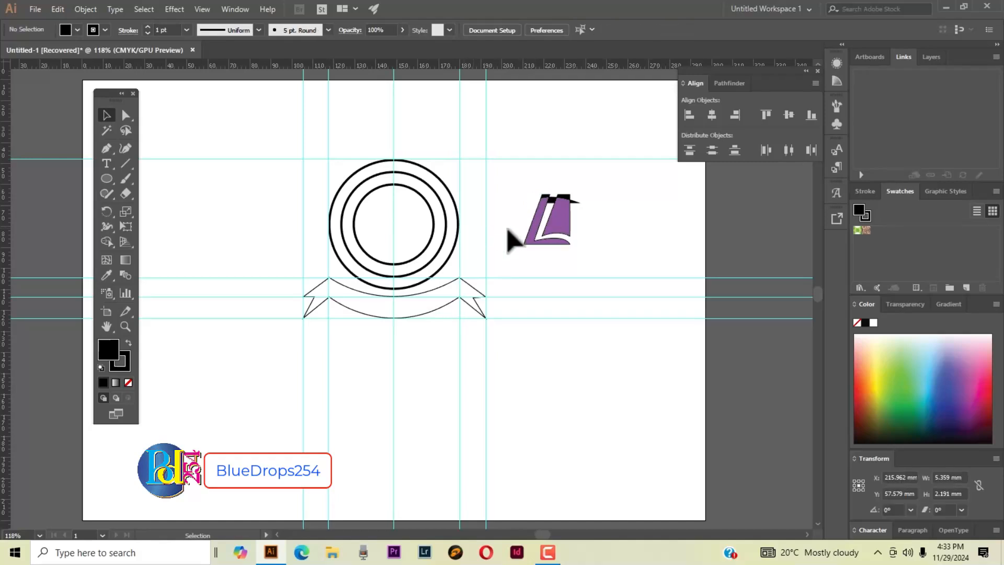
{"action": "left_click", "coordinate": [546, 196]}
{"action": "key", "text": "Delete"}
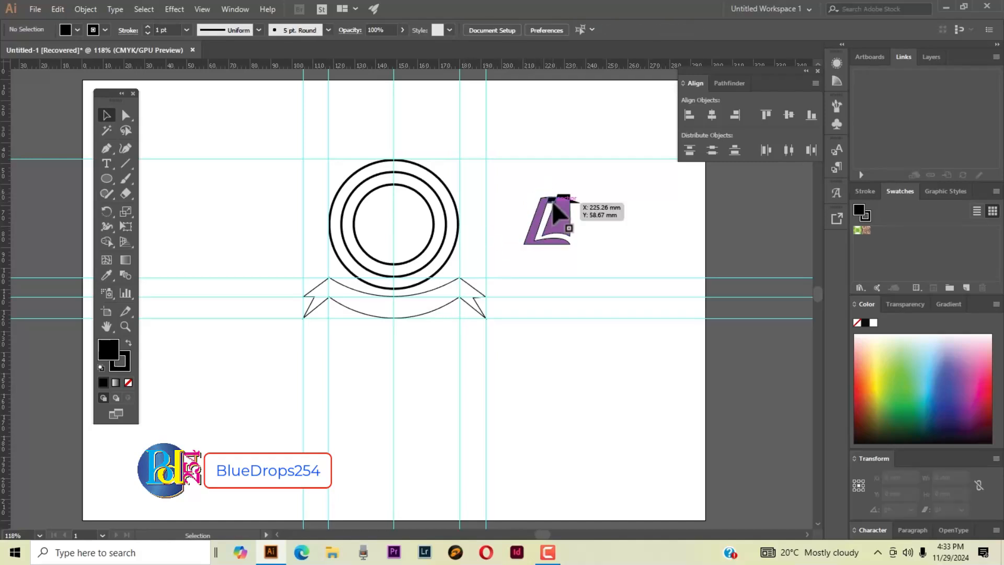
{"action": "left_click", "coordinate": [567, 196]}
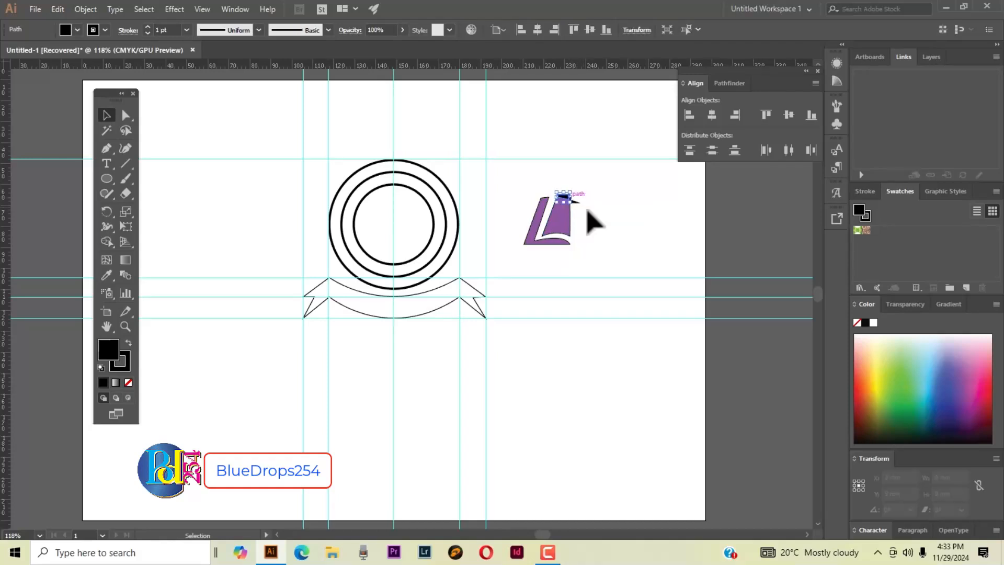
{"action": "key", "text": "Delete"}
{"action": "left_click", "coordinate": [575, 202]}
{"action": "key", "text": "Delete"}
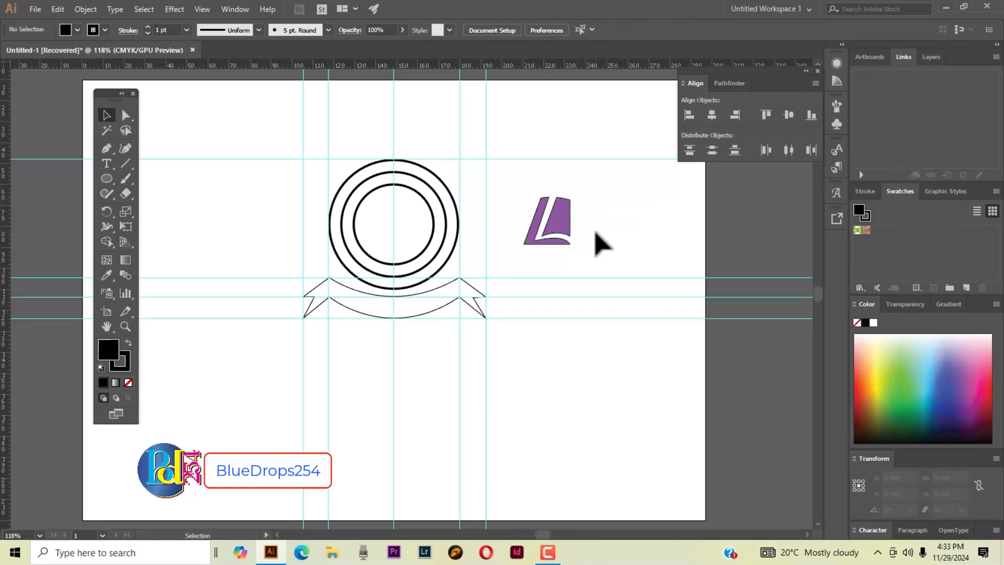
Set the stroke of the purple page shapes to None.
{"action": "left_click_drag", "start_coordinate": [525, 190], "coordinate": [621, 273]}
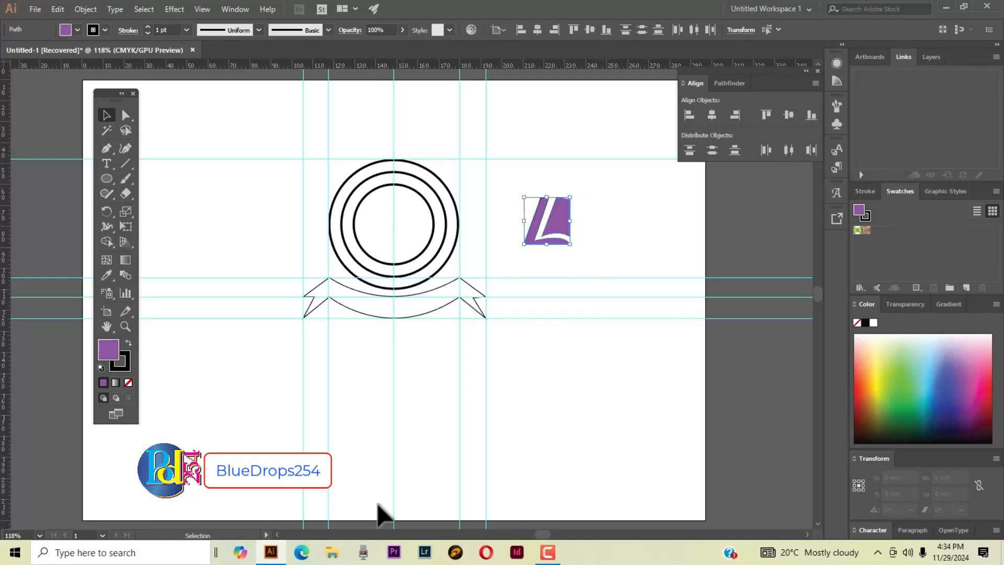
{"action": "left_click", "coordinate": [105, 30]}
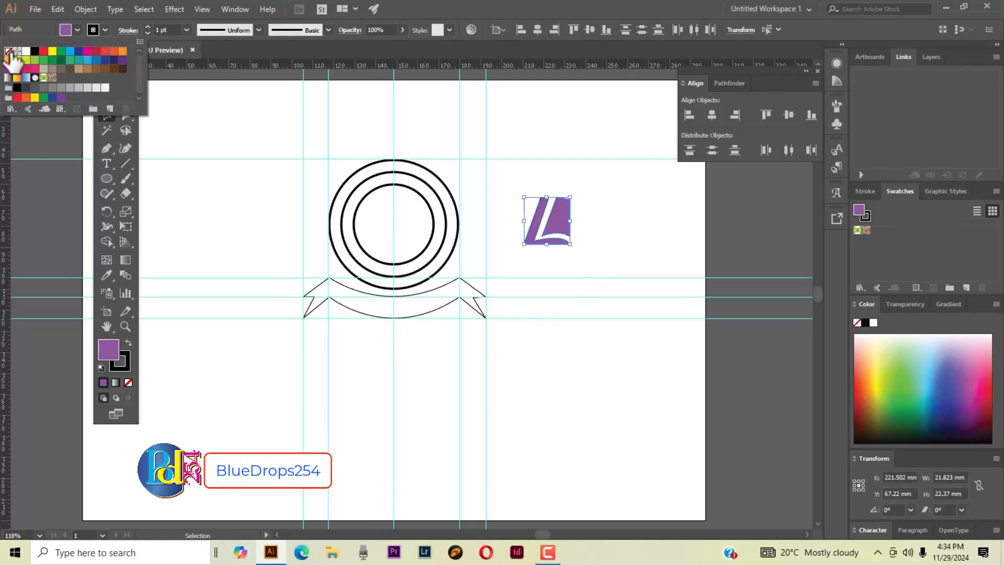
{"action": "left_click", "coordinate": [9, 51]}
{"action": "left_click", "coordinate": [608, 257]}
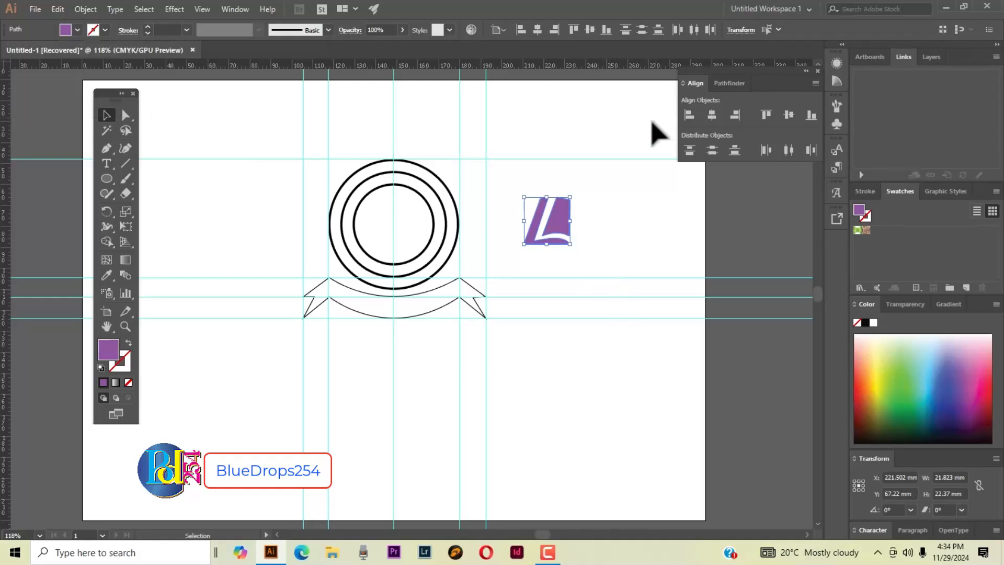
{"action": "left_click", "coordinate": [615, 263]}
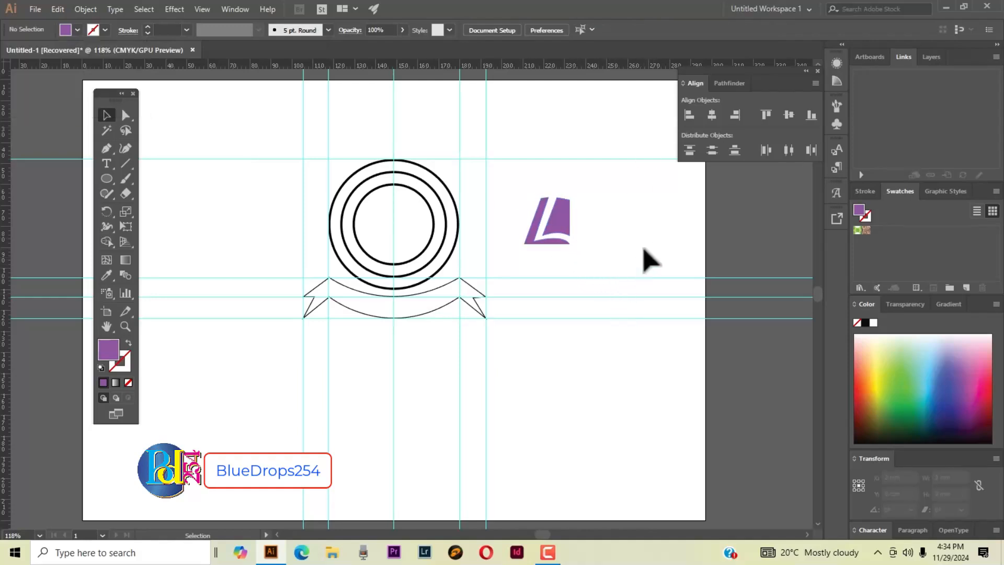
Reflect a copy of the purple page across a vertical axis through its lower-right corner to form an open book.
{"action": "left_click", "coordinate": [561, 243]}
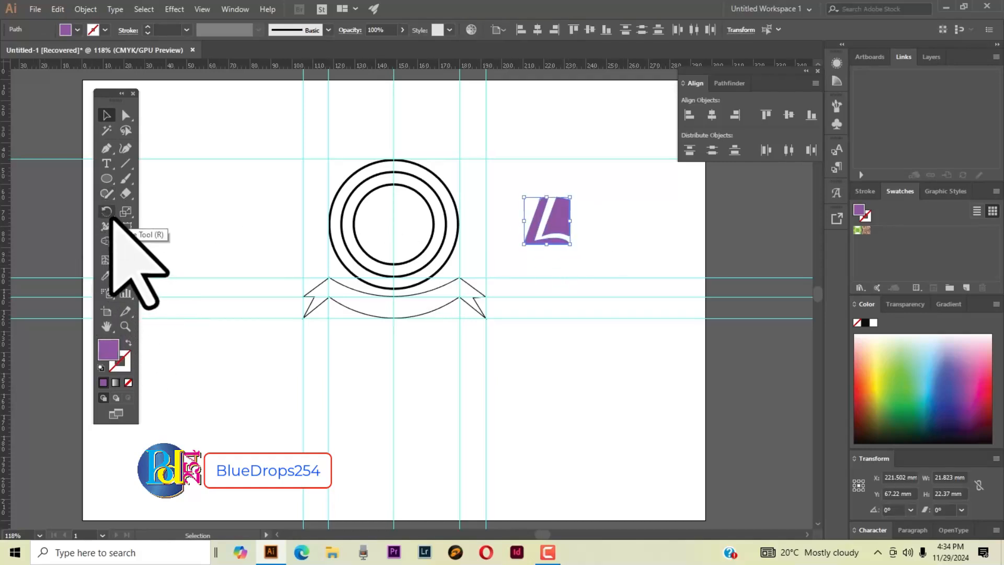
{"action": "left_click_drag", "start_coordinate": [110, 215], "coordinate": [150, 224]}
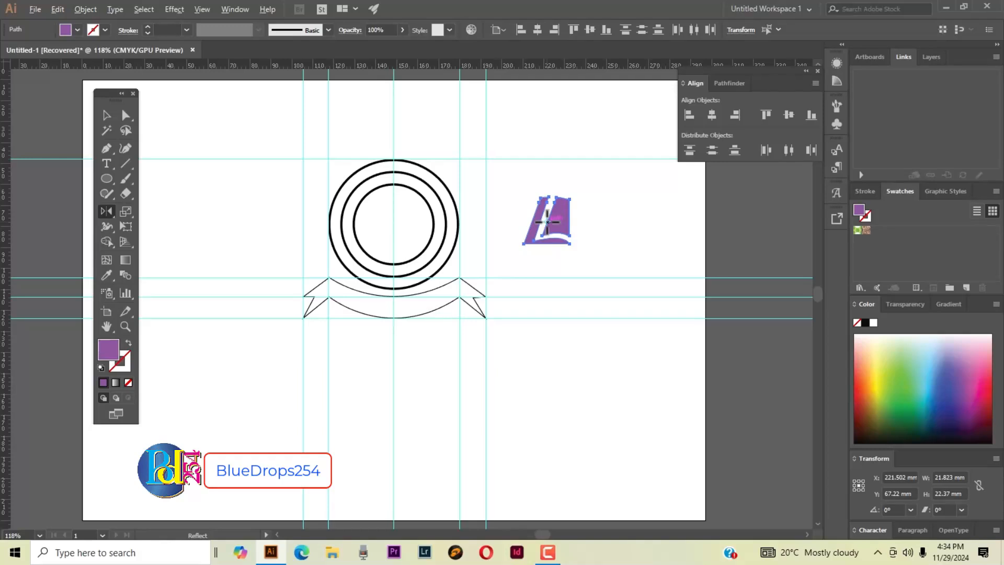
{"action": "left_click", "coordinate": [569, 243], "text": "alt"}
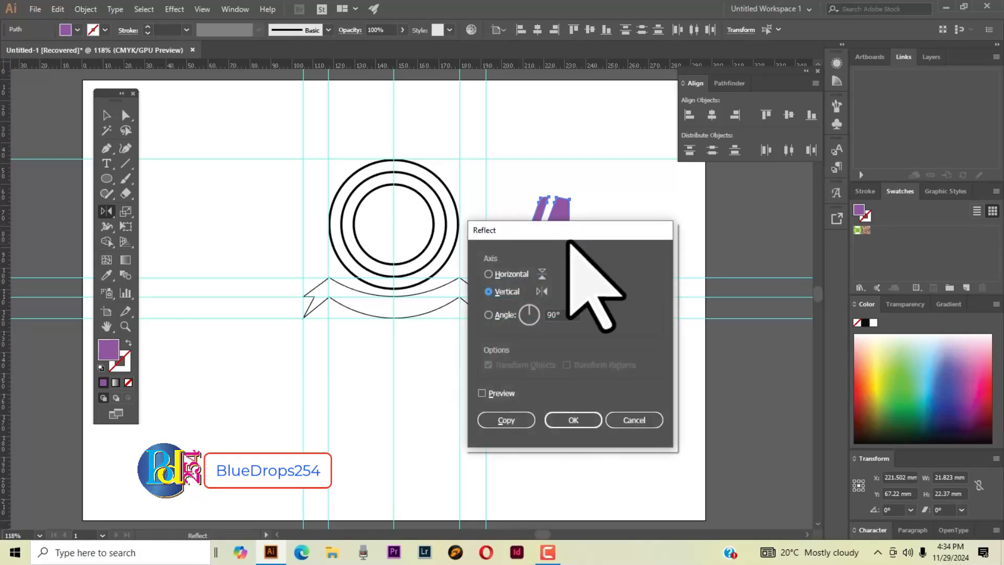
{"action": "left_click_drag", "start_coordinate": [584, 231], "coordinate": [716, 210]}
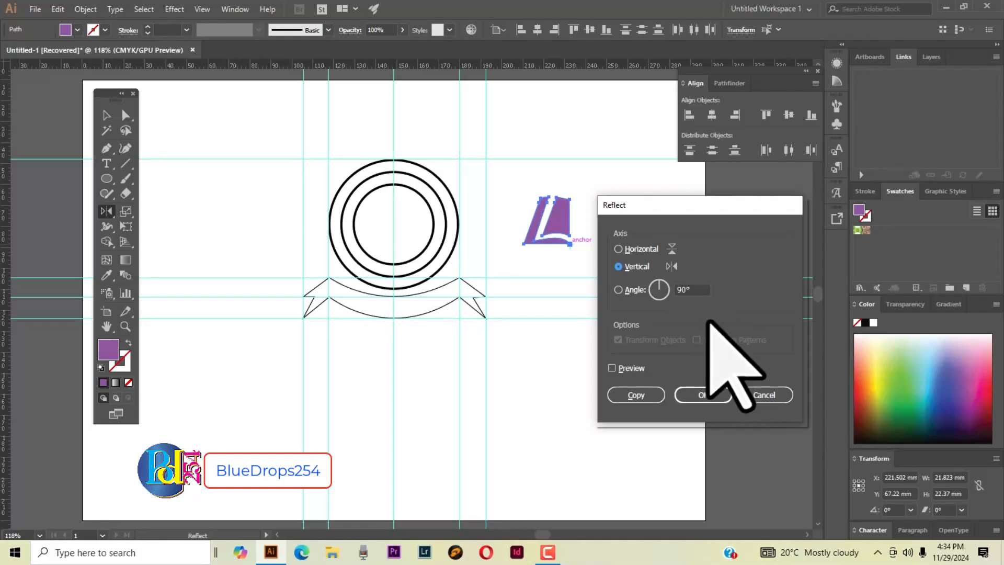
{"action": "left_click", "coordinate": [640, 396]}
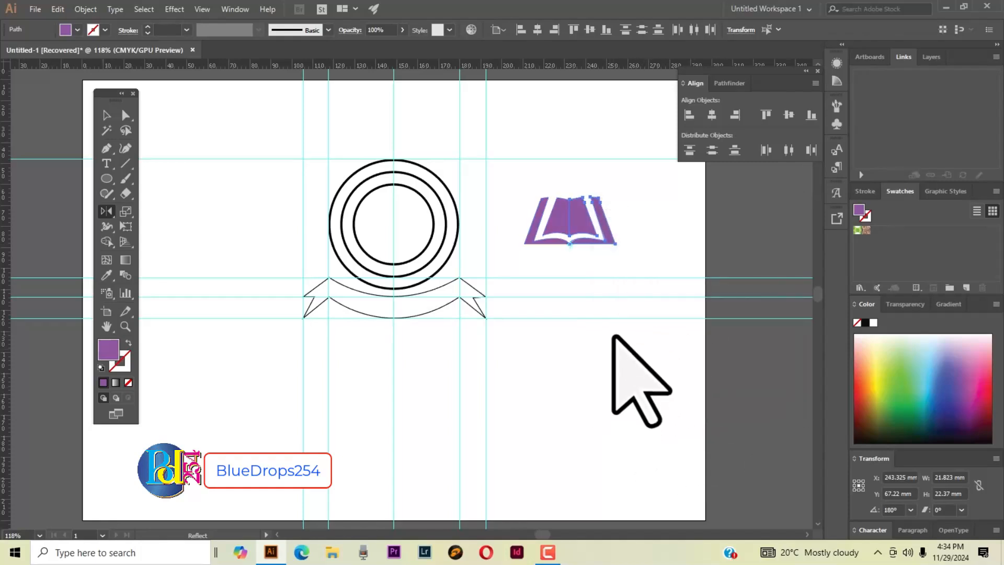
{"action": "left_click", "coordinate": [106, 115]}
{"action": "left_click", "coordinate": [750, 257]}
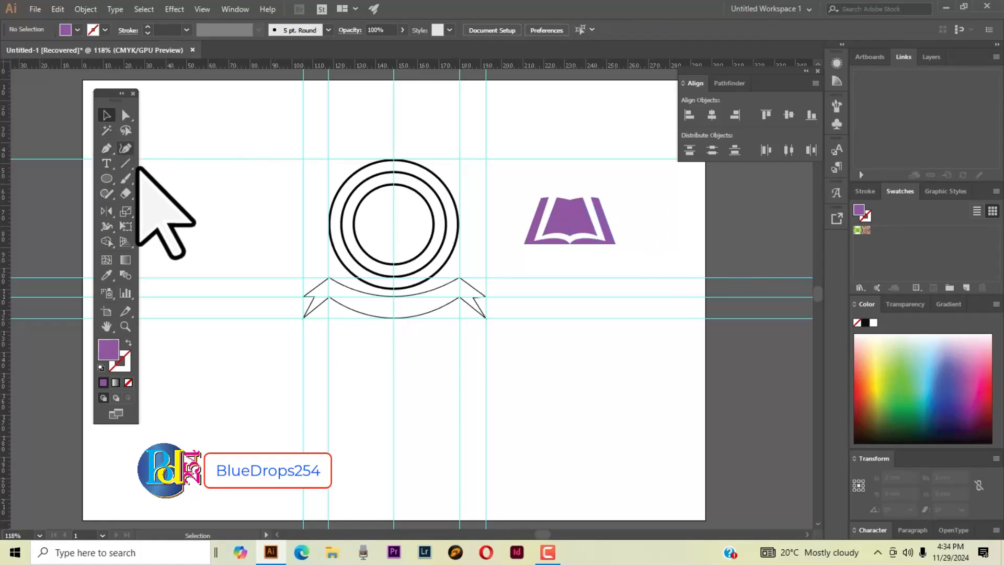
Draw a vertical line about 17 mm long down the book's spine and give it a white 4 pt stroke.
{"action": "left_click", "coordinate": [125, 163]}
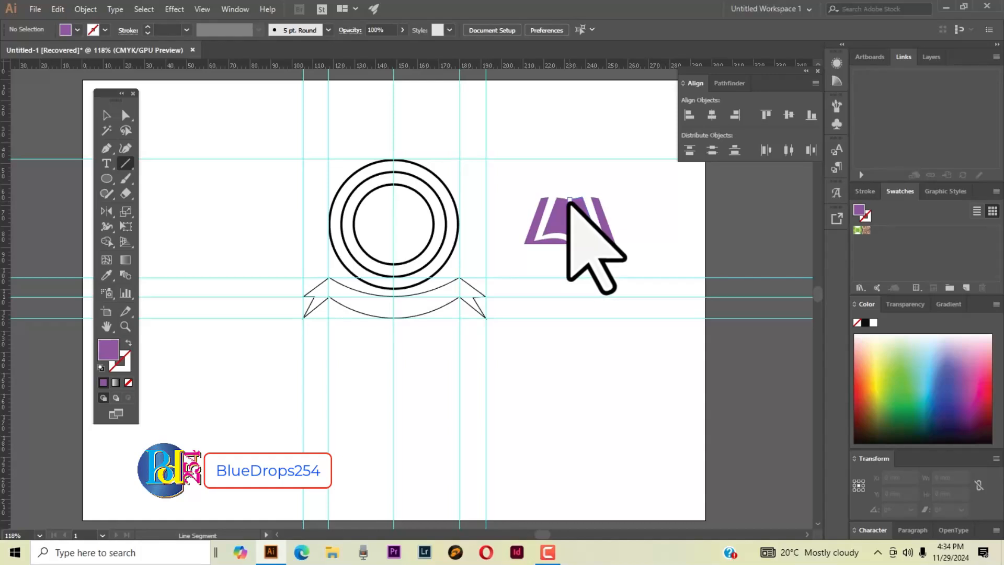
{"action": "left_click_drag", "start_coordinate": [569, 199], "coordinate": [569, 236]}
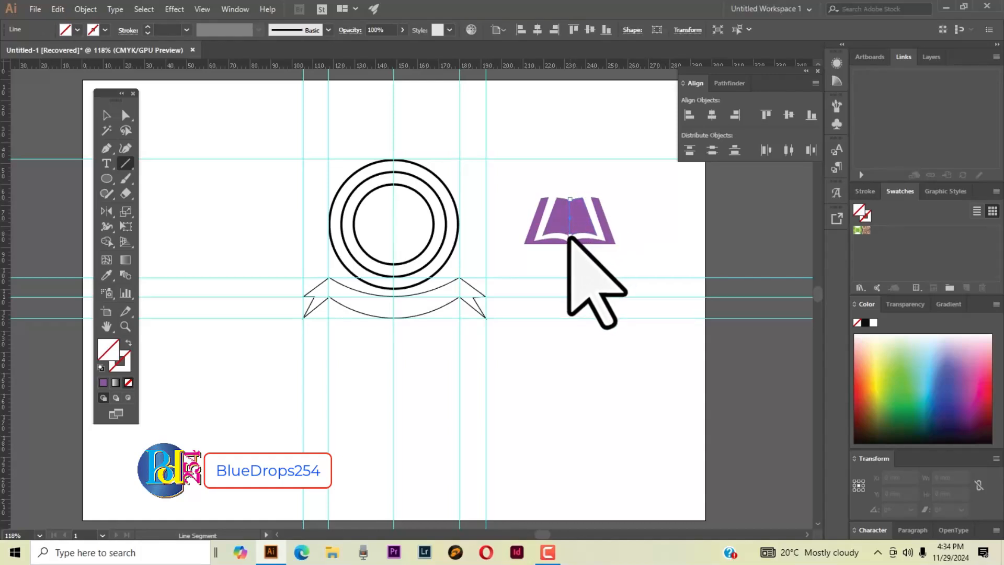
{"action": "left_click", "coordinate": [120, 359]}
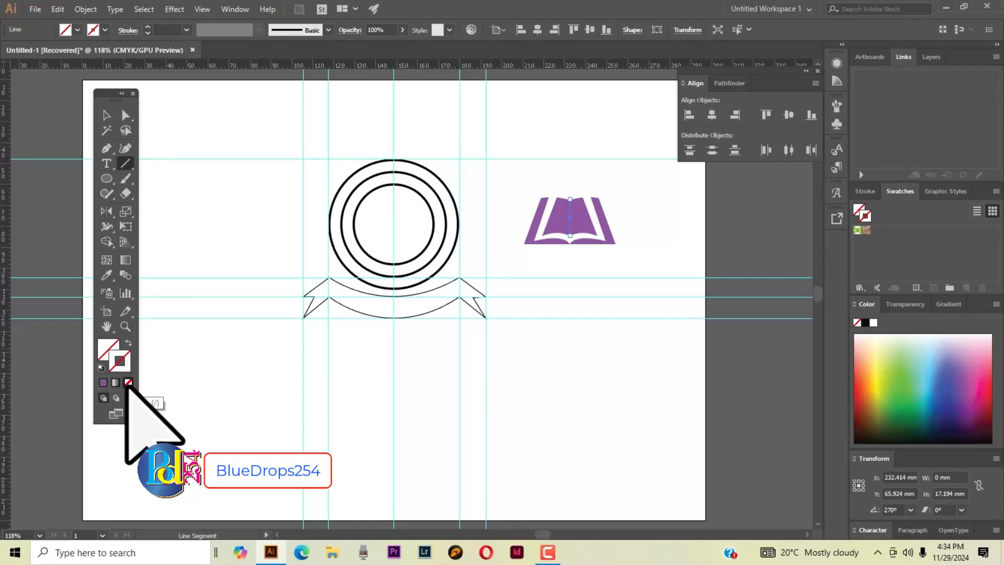
{"action": "left_click", "coordinate": [103, 382]}
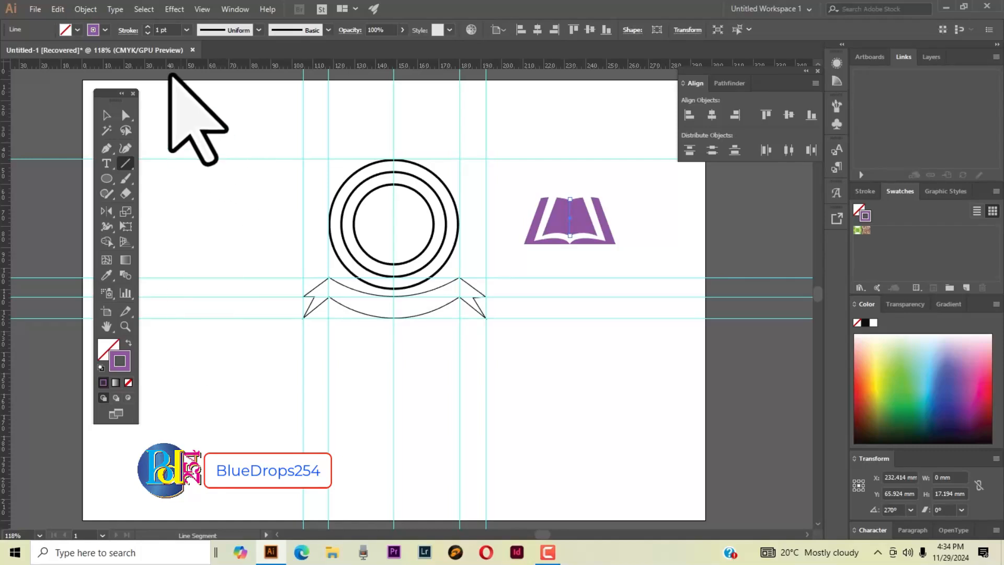
{"action": "left_click", "coordinate": [104, 30]}
{"action": "left_click", "coordinate": [26, 51]}
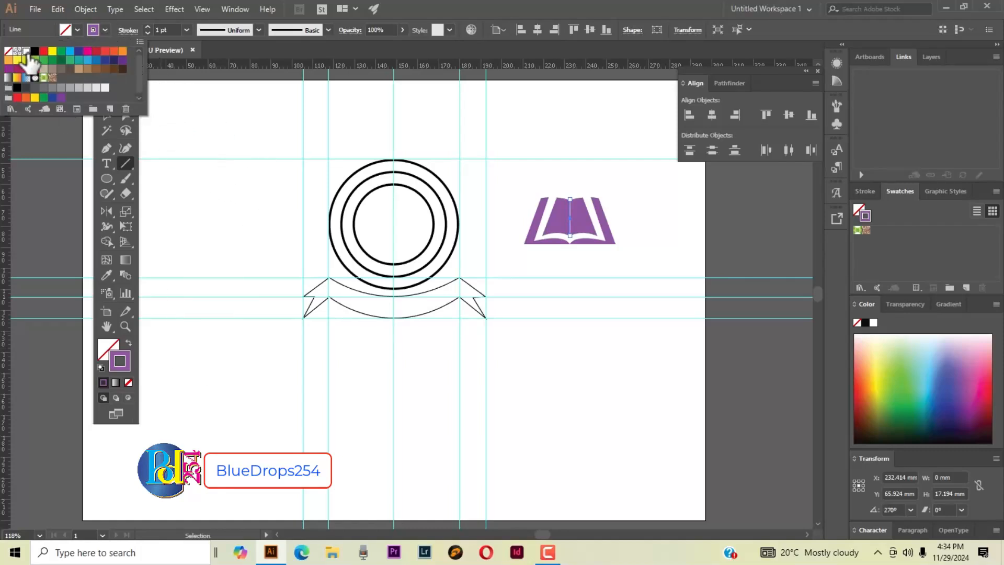
{"action": "left_click", "coordinate": [149, 30]}
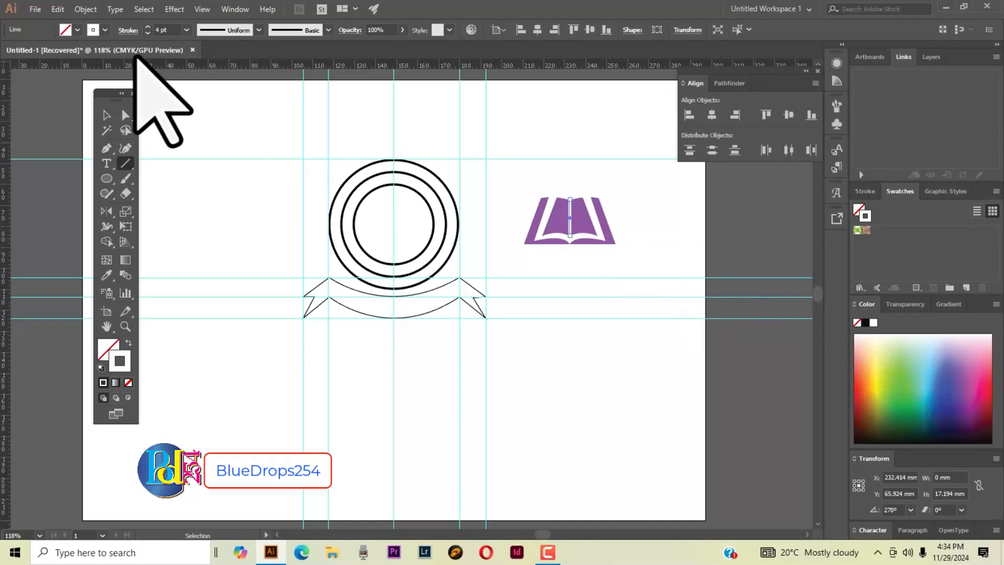
{"action": "left_click", "coordinate": [679, 253]}
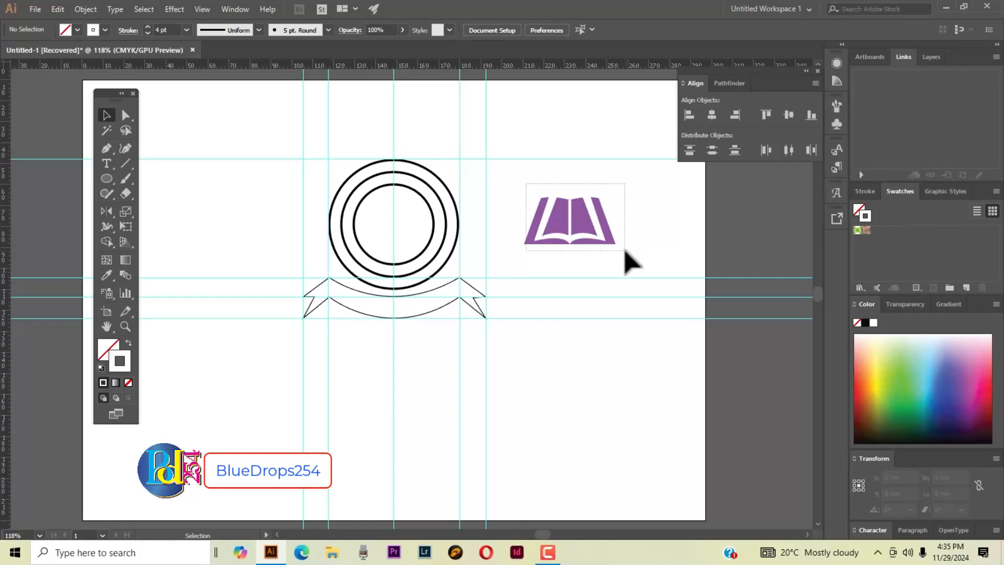
Group the book's page shapes and the white spine line.
{"action": "left_click", "coordinate": [581, 226]}
{"action": "right_click", "coordinate": [581, 226]}
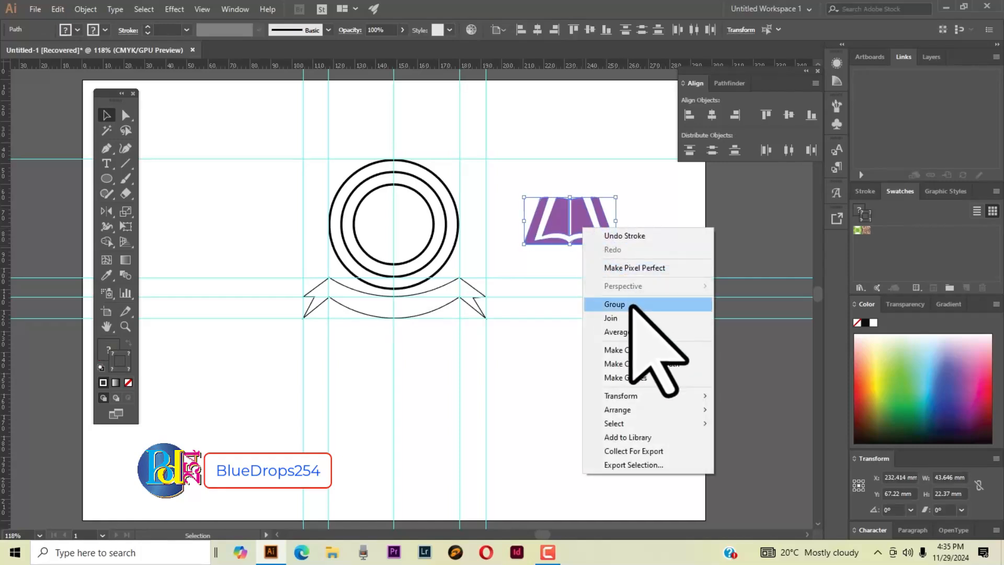
{"action": "left_click", "coordinate": [632, 304]}
{"action": "left_click", "coordinate": [643, 262]}
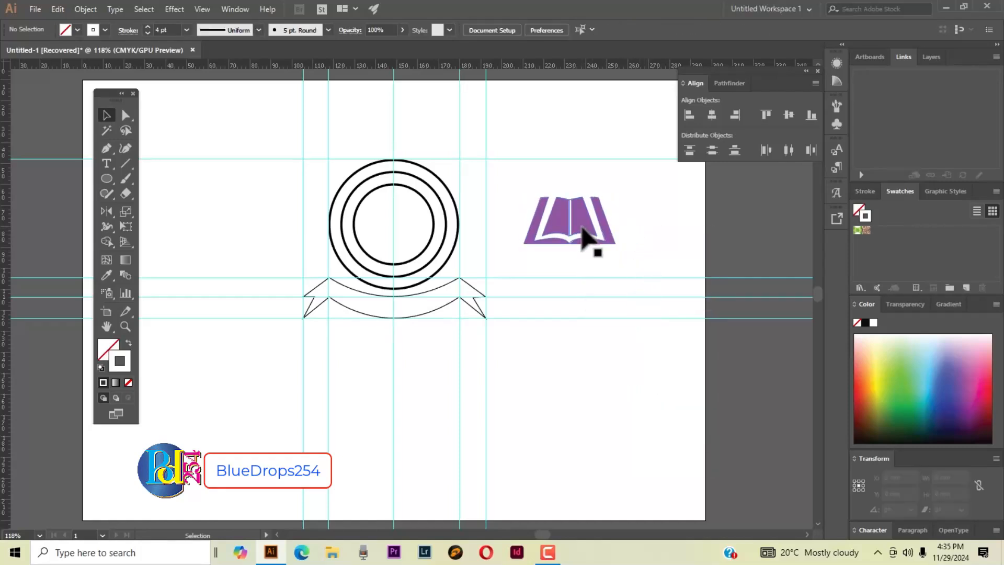
Scale the book group down to about 28 mm wide and place it beside the circles' upper-right edge.
{"action": "left_click", "coordinate": [585, 237]}
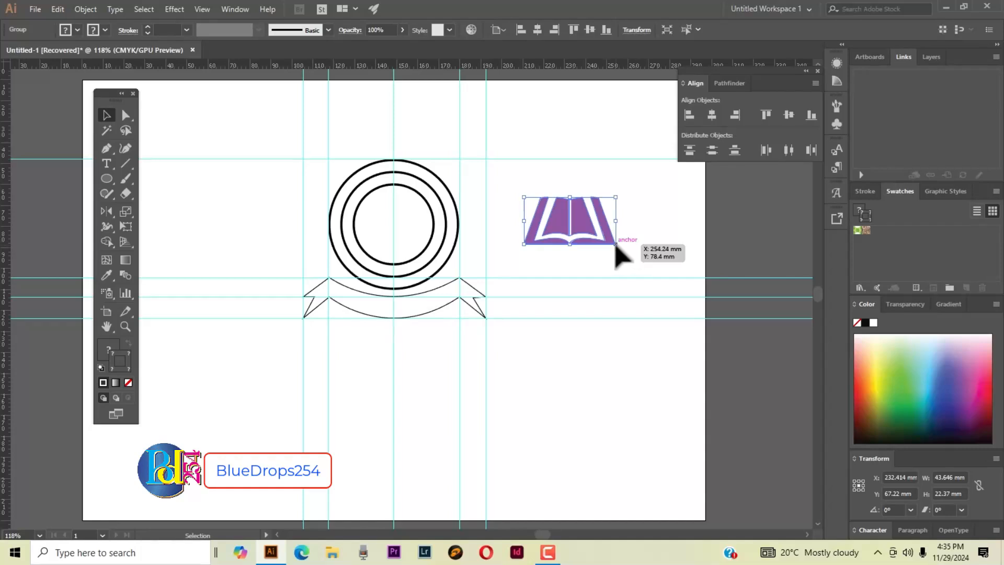
{"action": "left_click_drag", "start_coordinate": [616, 244], "coordinate": [602, 240]}
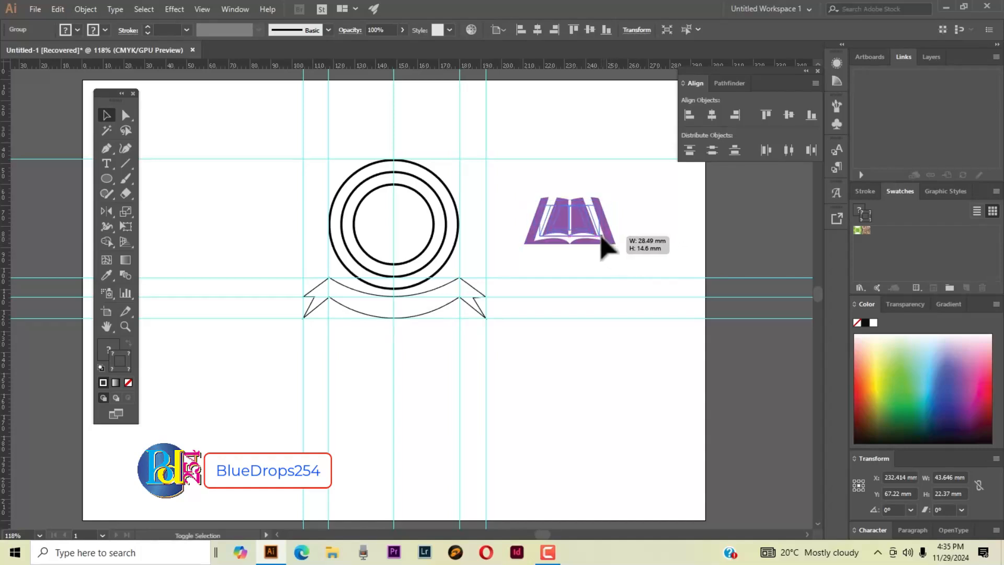
{"action": "left_click", "coordinate": [668, 239]}
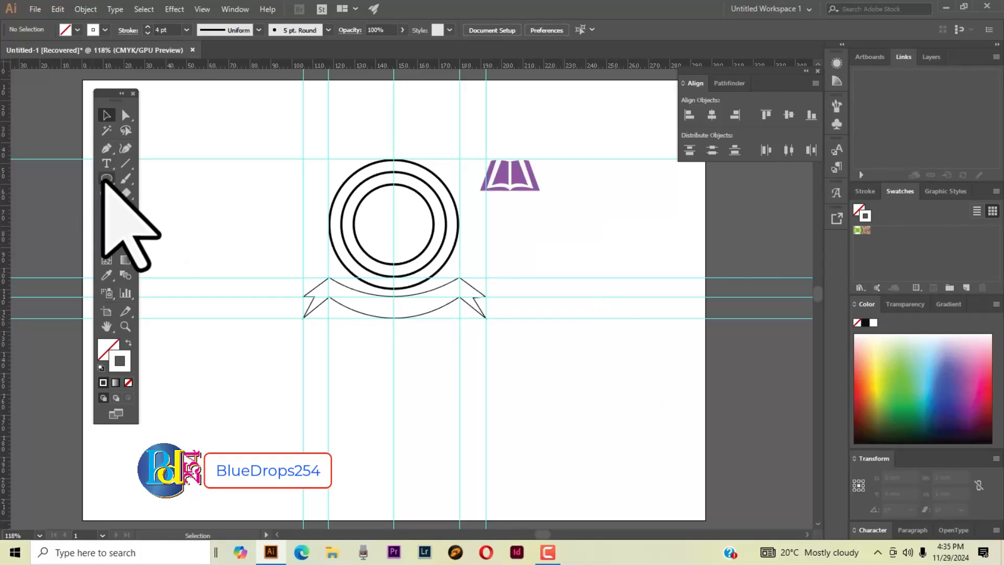
Draw a closed triangle about 15 mm wide and 6 mm high, pointing right, to the right of the book with the Pen tool.
{"action": "left_click", "coordinate": [106, 148]}
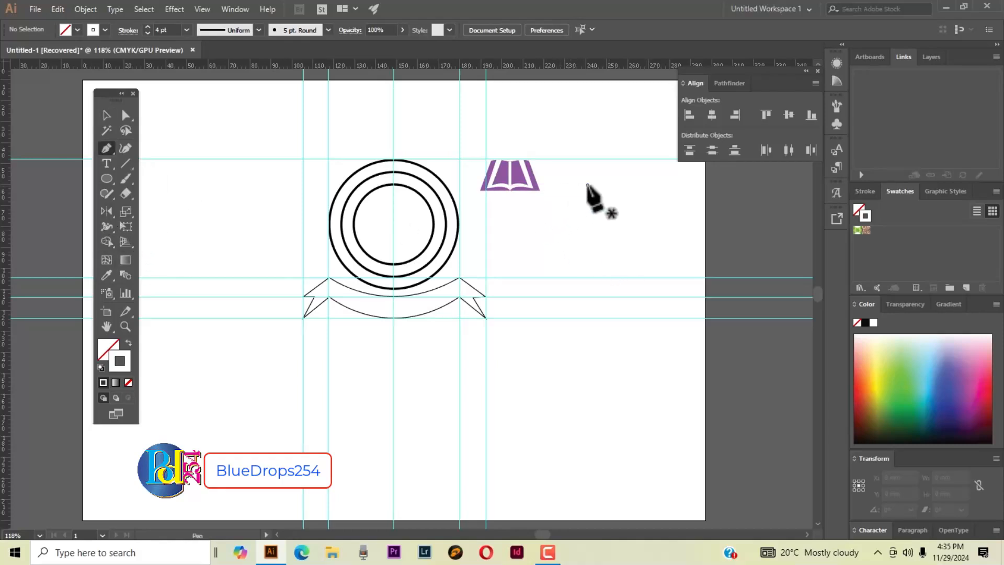
{"action": "left_click", "coordinate": [587, 185]}
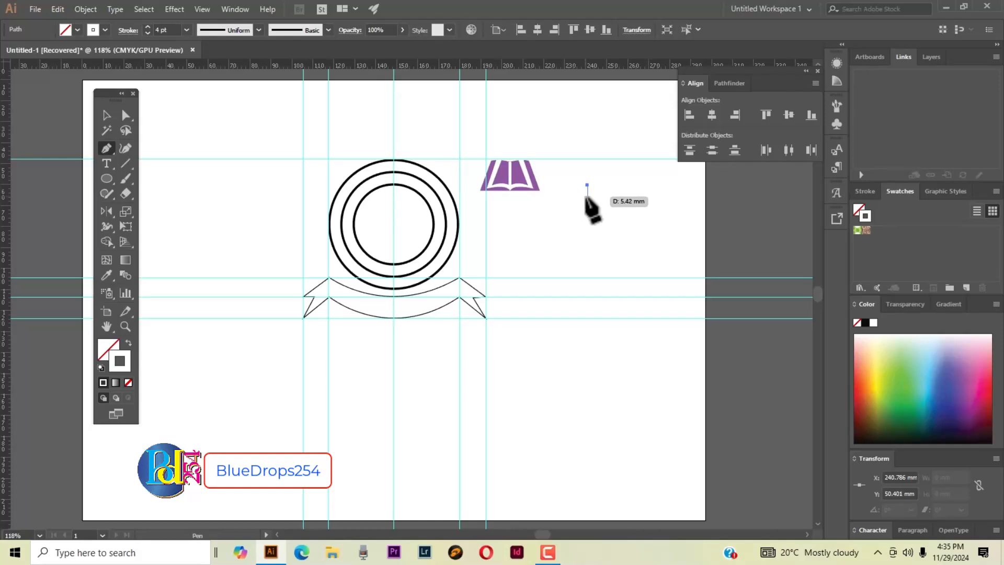
{"action": "left_click", "coordinate": [586, 197]}
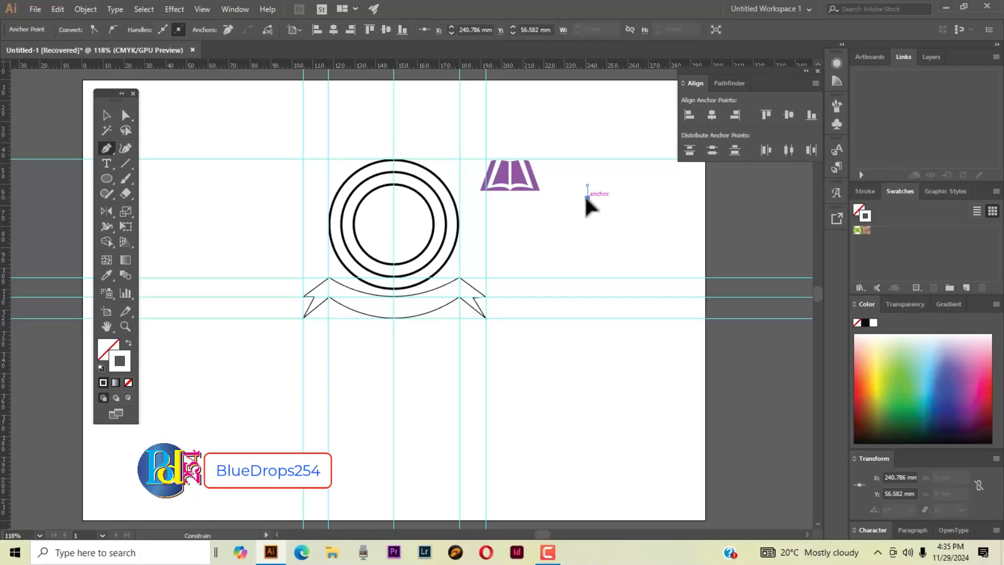
{"action": "left_click", "coordinate": [619, 190]}
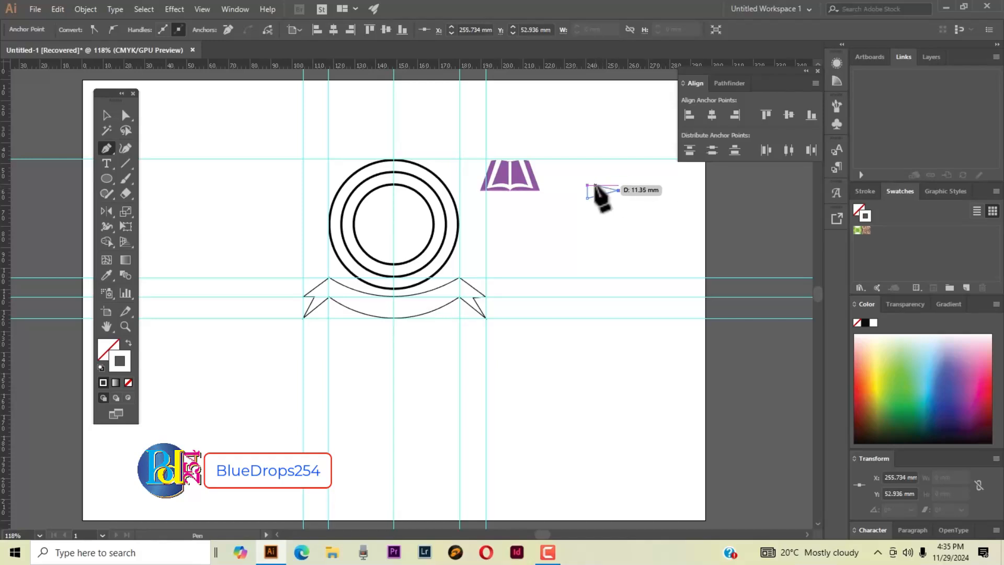
{"action": "left_click", "coordinate": [587, 185]}
Fill the triangle with blue 219af4 and remove its stroke.
{"action": "left_click", "coordinate": [106, 115]}
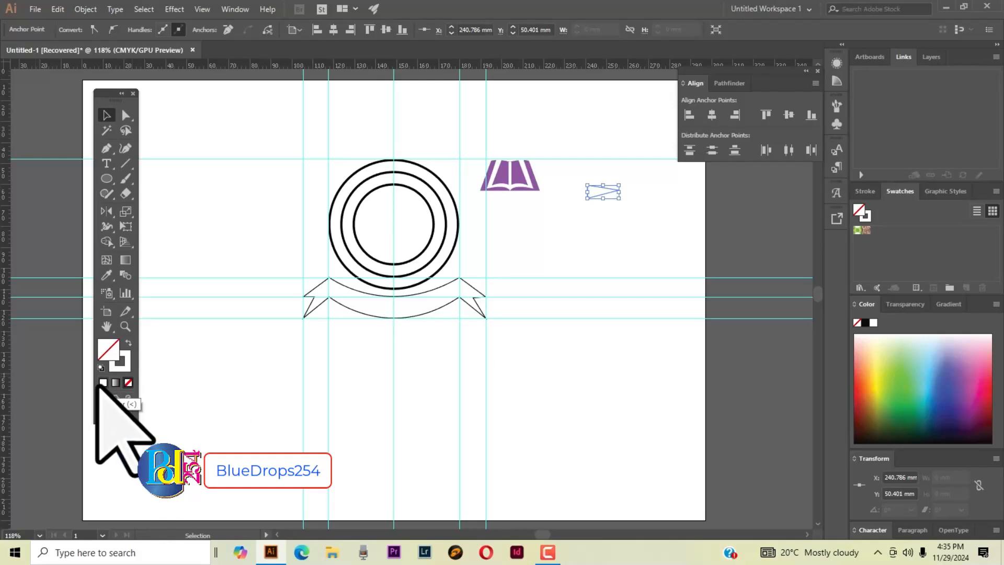
{"action": "left_click", "coordinate": [103, 382]}
{"action": "double_click", "coordinate": [110, 351]}
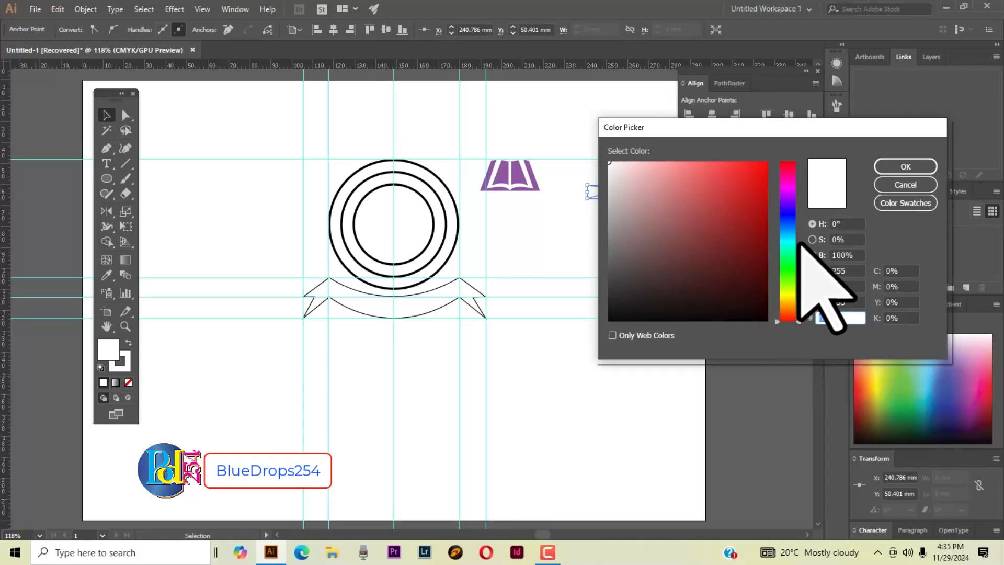
{"action": "mouse_move", "coordinate": [790, 225]}
{"action": "left_mouse_down"}
{"action": "mouse_move", "coordinate": [780, 235]}
{"action": "mouse_move", "coordinate": [788, 230]}
{"action": "left_mouse_up"}
{"action": "left_click", "coordinate": [747, 169]}
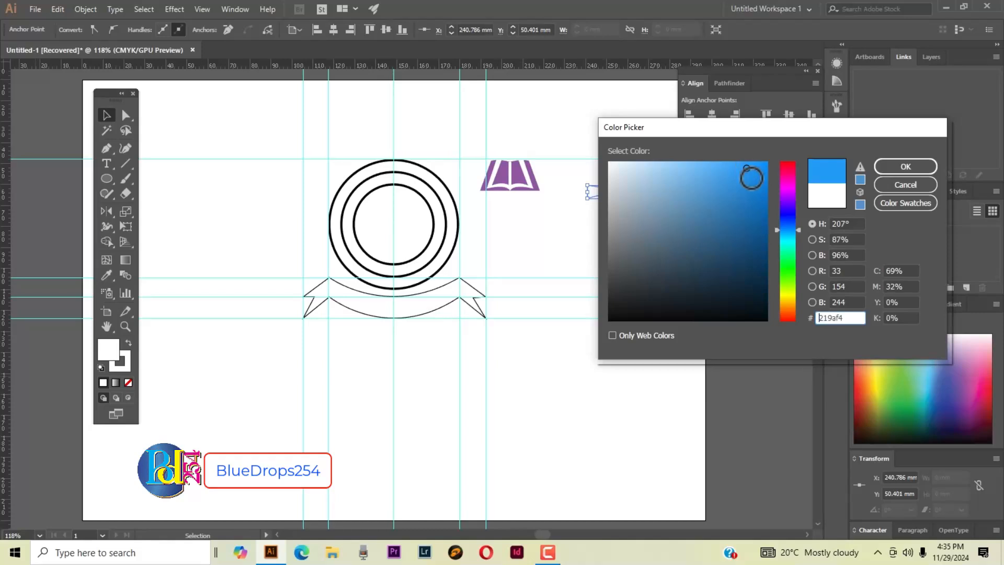
{"action": "left_click", "coordinate": [907, 168]}
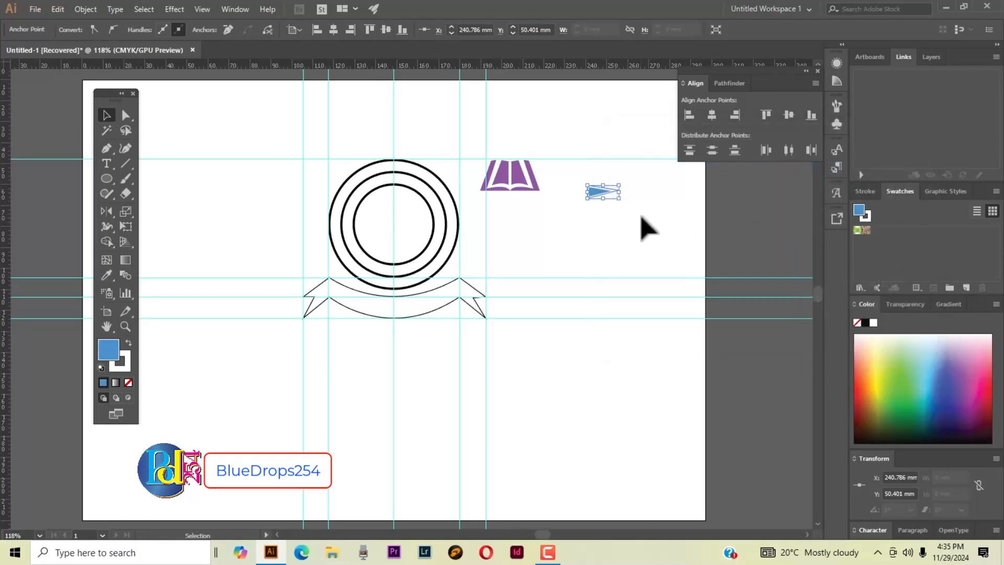
{"action": "left_click", "coordinate": [121, 360]}
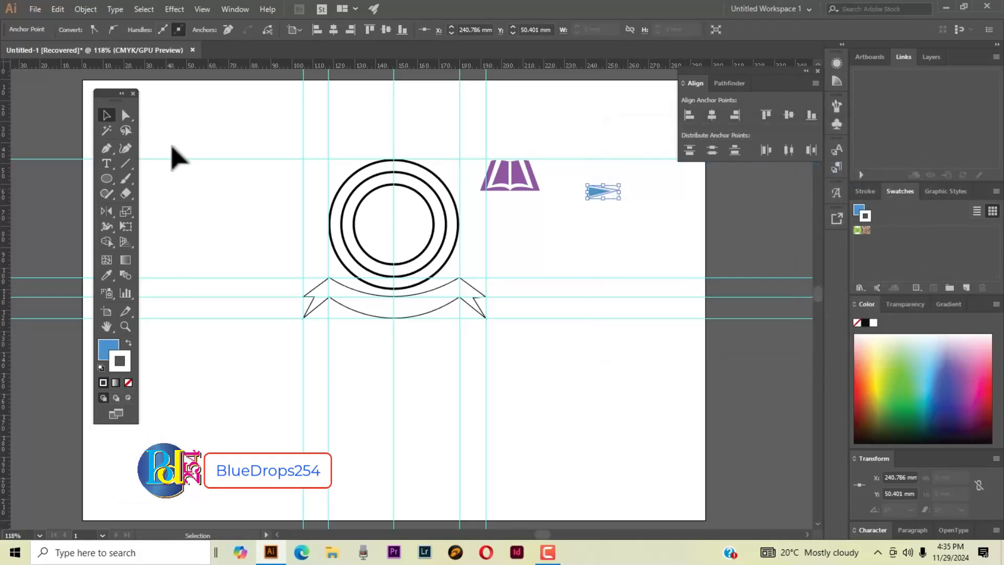
{"action": "left_click", "coordinate": [128, 383]}
{"action": "left_click", "coordinate": [620, 242]}
Move the blue triangle slightly down, reflect a copy across the vertical axis and place it against the original to form a flat diamond.
{"action": "left_click_drag", "start_coordinate": [603, 193], "coordinate": [604, 213]}
{"action": "left_click", "coordinate": [659, 242]}
{"action": "left_click", "coordinate": [599, 213]}
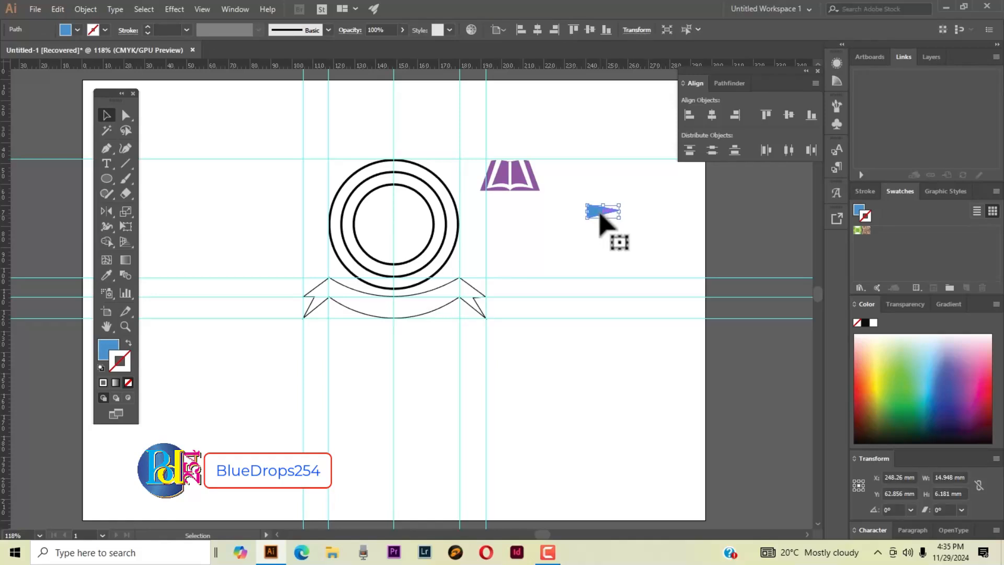
{"action": "right_click", "coordinate": [599, 212]}
{"action": "mouse_move", "coordinate": [663, 392]}
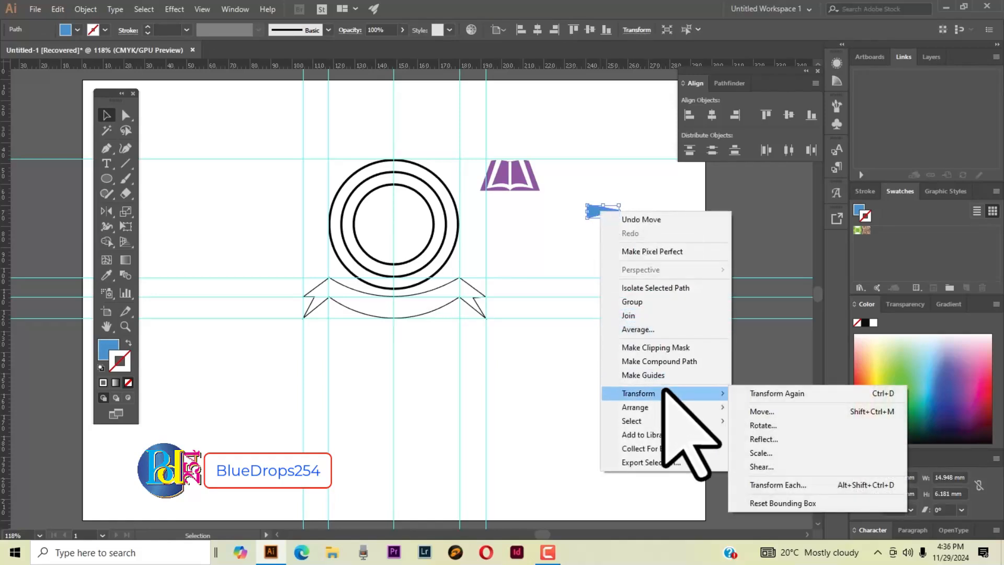
{"action": "left_click", "coordinate": [762, 439]}
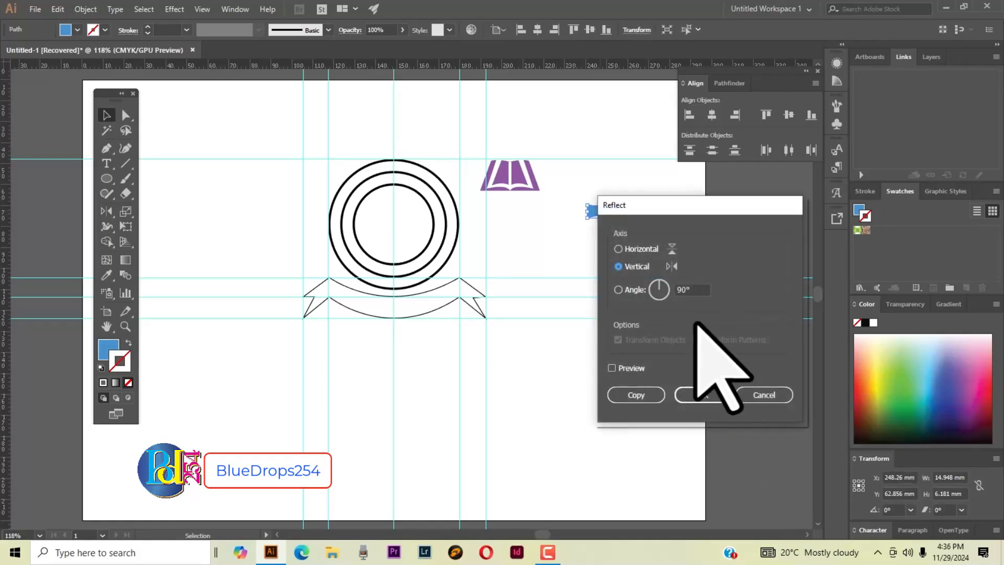
{"action": "left_click", "coordinate": [649, 399]}
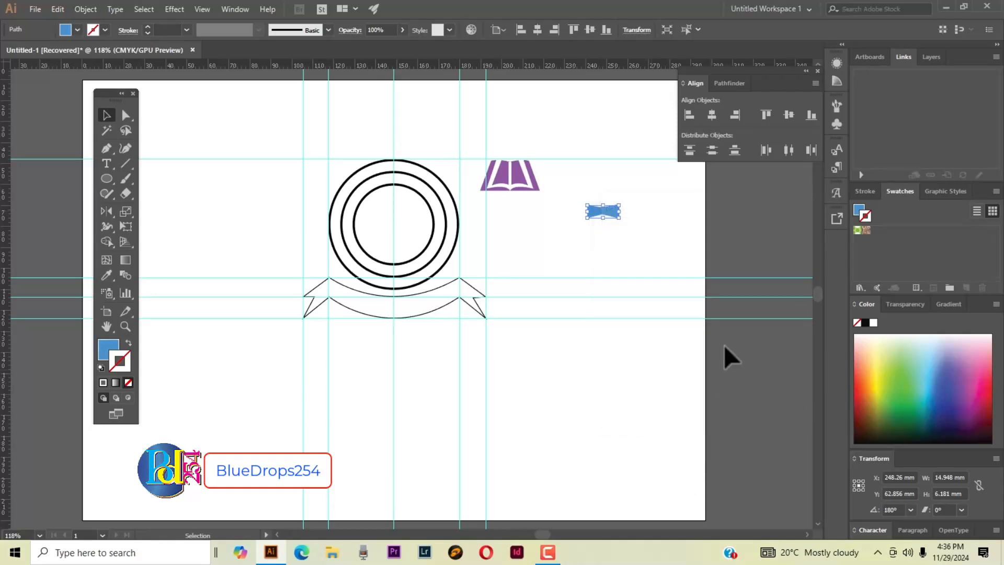
{"action": "left_click", "coordinate": [654, 222]}
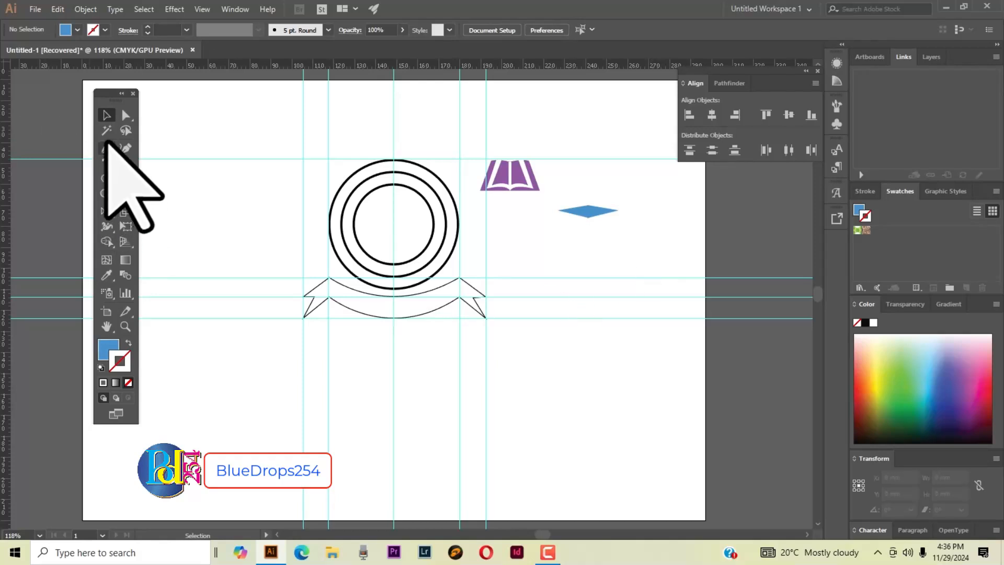
Draw a blue rectangle about 14 × 9 mm overlapping the diamond's lower half and send it to the back.
{"action": "left_click_drag", "start_coordinate": [112, 180], "coordinate": [149, 178]}
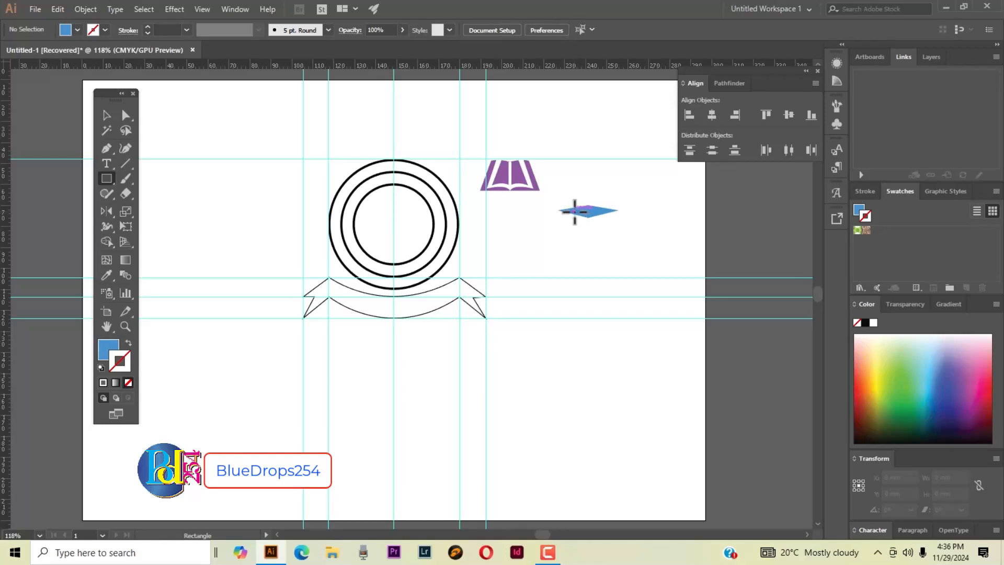
{"action": "left_click_drag", "start_coordinate": [573, 211], "coordinate": [603, 231]}
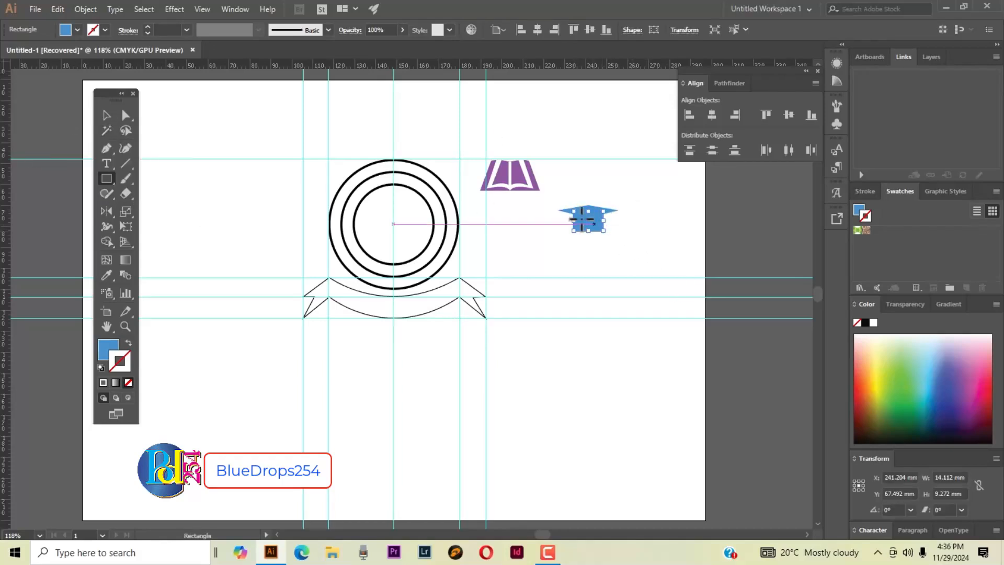
{"action": "left_click", "coordinate": [107, 116]}
{"action": "right_click", "coordinate": [596, 228]}
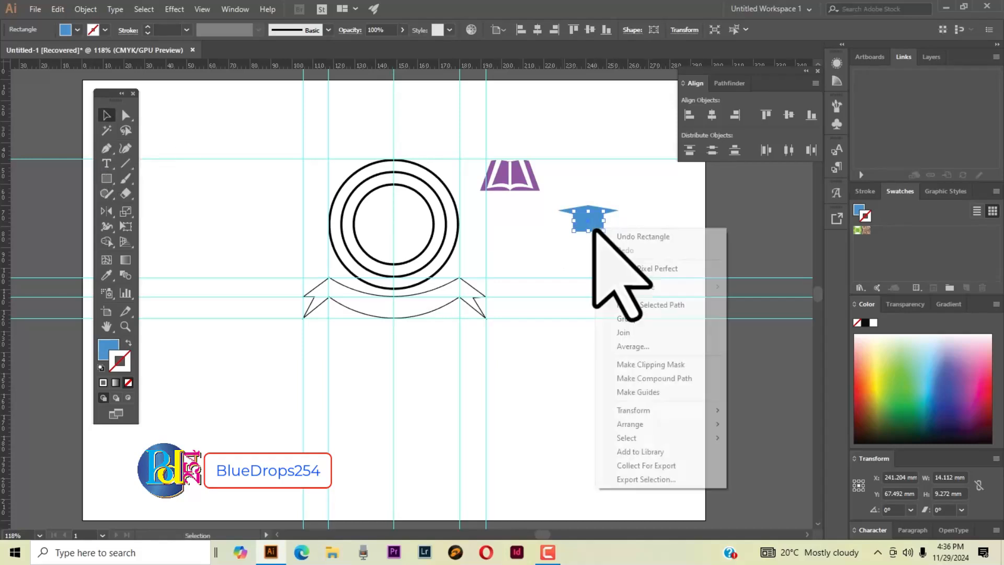
{"action": "mouse_move", "coordinate": [712, 427]}
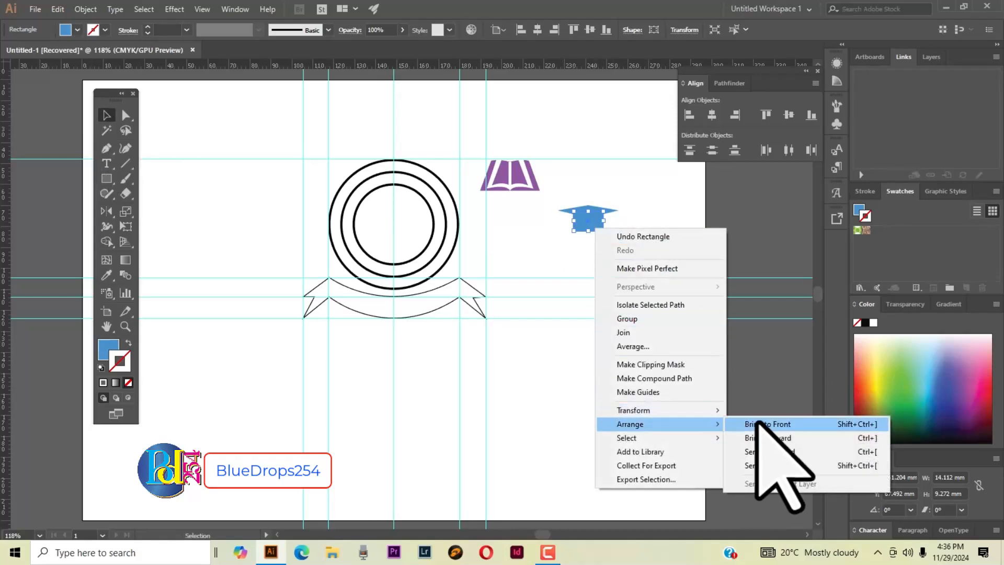
{"action": "left_click", "coordinate": [763, 464]}
{"action": "left_click", "coordinate": [641, 210]}
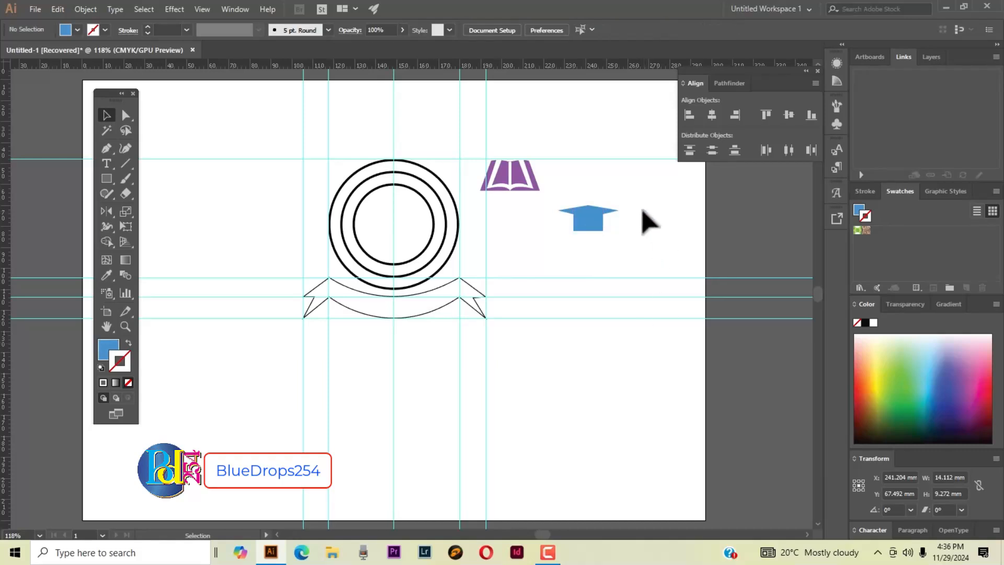
Divide the overlapping diamond and rectangle with Pathfinder and ungroup the pieces.
{"action": "left_click_drag", "start_coordinate": [572, 189], "coordinate": [619, 258]}
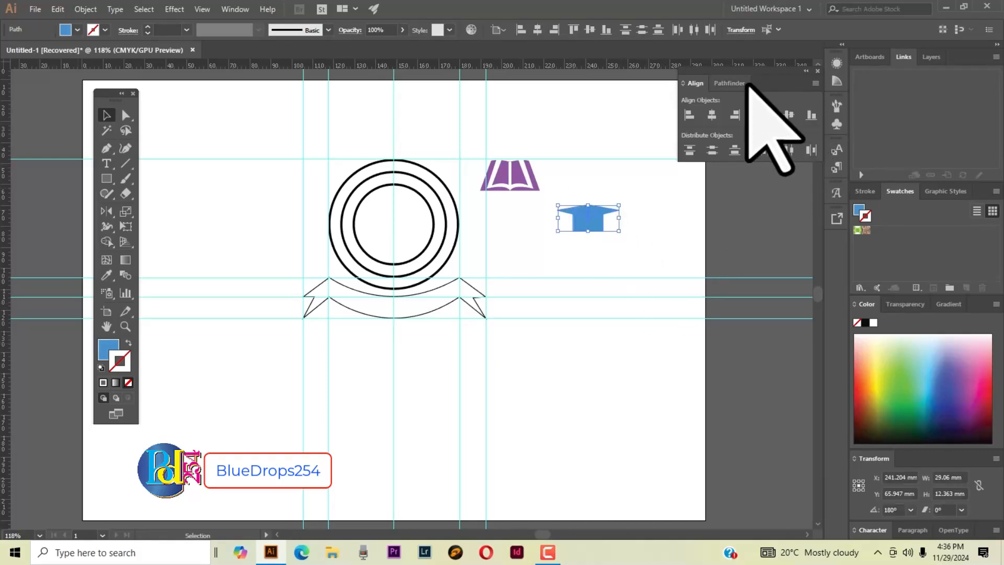
{"action": "left_click", "coordinate": [728, 84]}
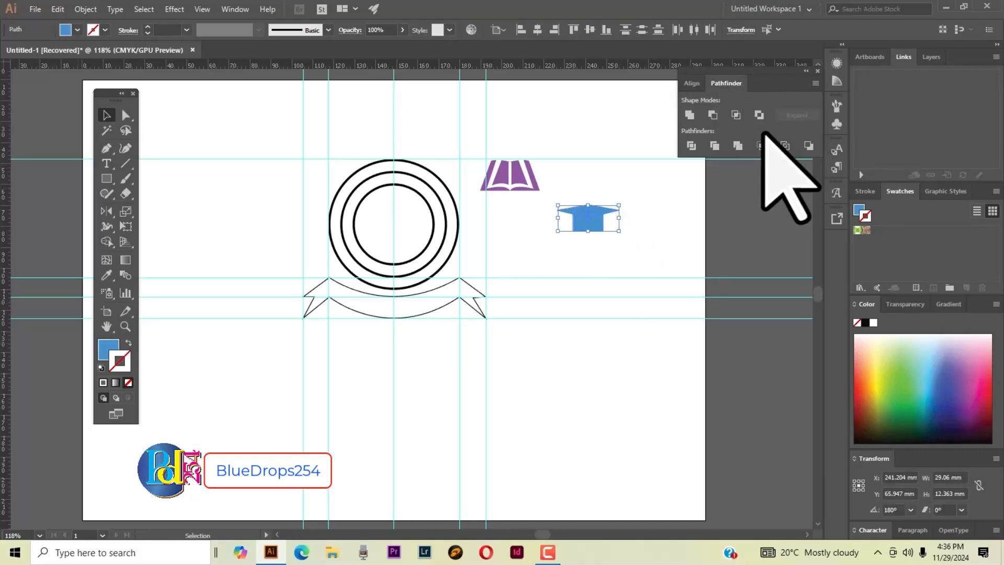
{"action": "left_click", "coordinate": [689, 146]}
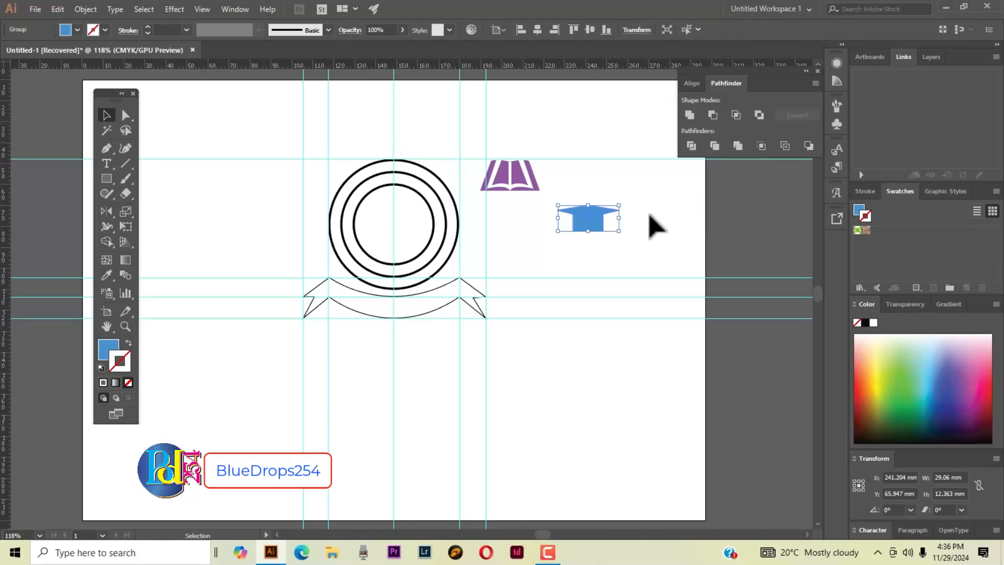
{"action": "left_click", "coordinate": [656, 224]}
{"action": "left_click", "coordinate": [595, 220]}
{"action": "right_click", "coordinate": [596, 219]}
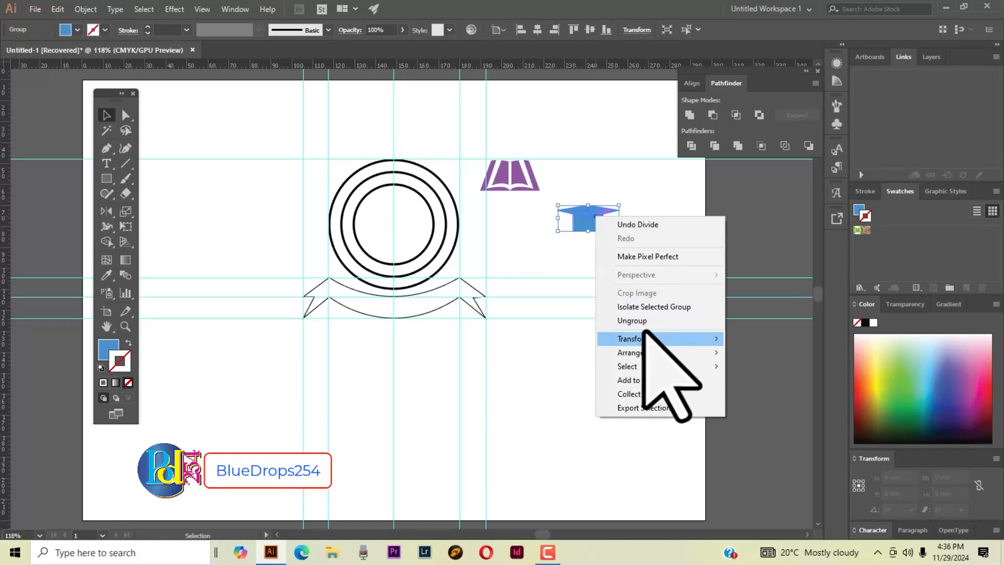
{"action": "left_click", "coordinate": [644, 320]}
Move the rectangular piece about 1 mm down to leave a narrow gap beneath the diamond of the graduation cap.
{"action": "left_click", "coordinate": [658, 222]}
{"action": "left_click", "coordinate": [597, 229]}
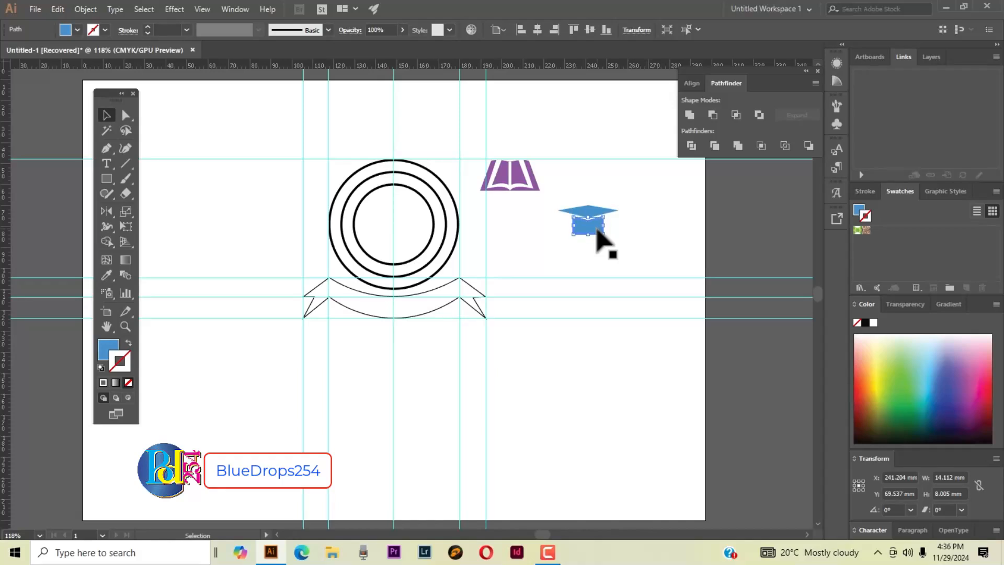
{"action": "left_click", "coordinate": [642, 252]}
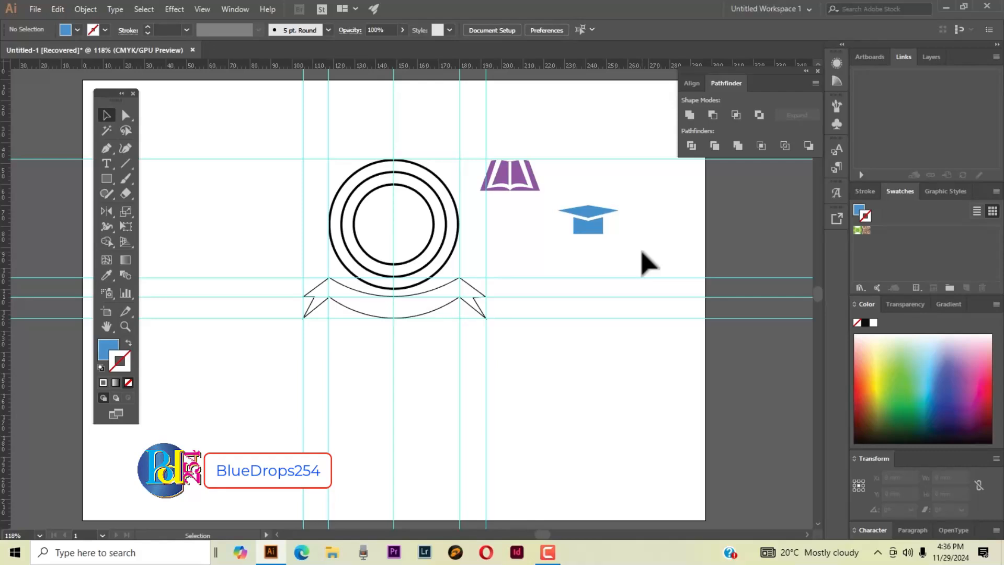
{"action": "left_click", "coordinate": [594, 230]}
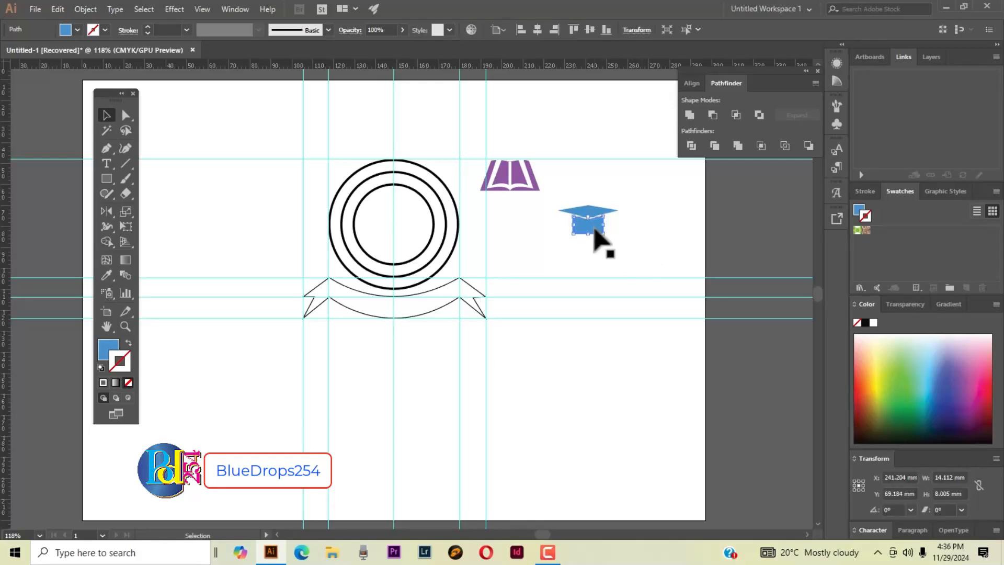
{"action": "left_click", "coordinate": [651, 220]}
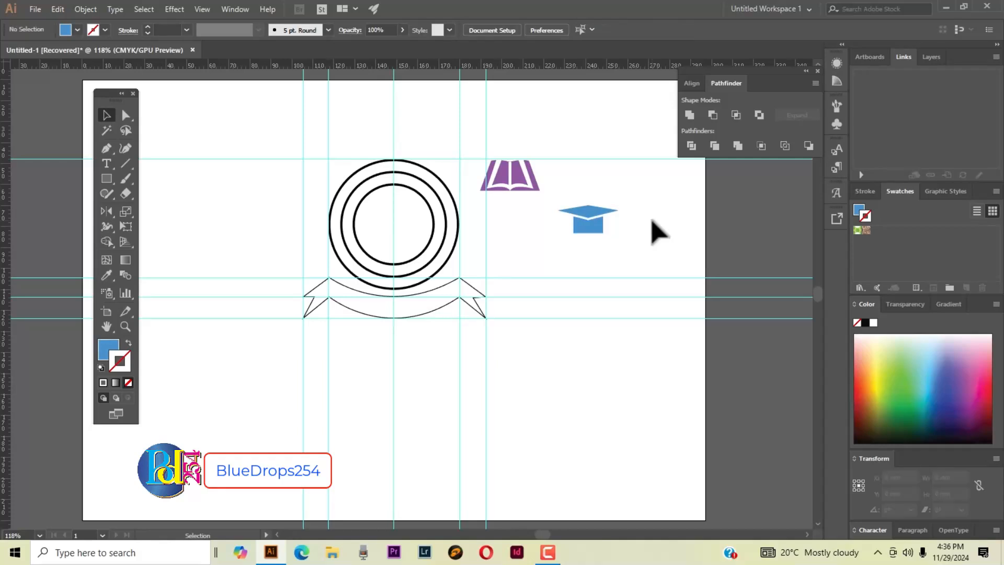
Draw a curved tassel path about 15 mm wide from the cap's diamond centre to below its left corner with the Pen tool.
{"action": "left_click", "coordinate": [107, 148]}
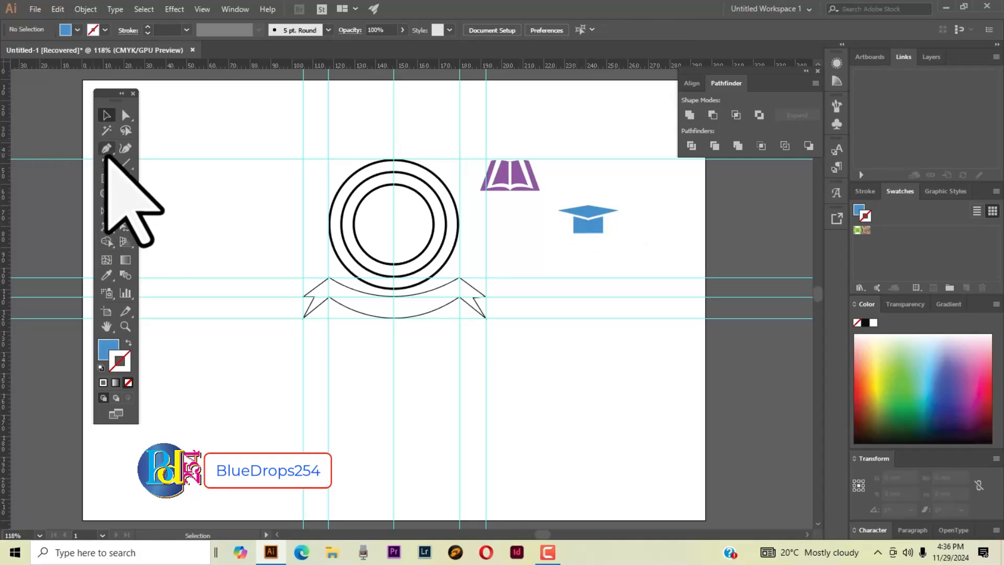
{"action": "left_click_drag", "start_coordinate": [589, 209], "coordinate": [557, 224]}
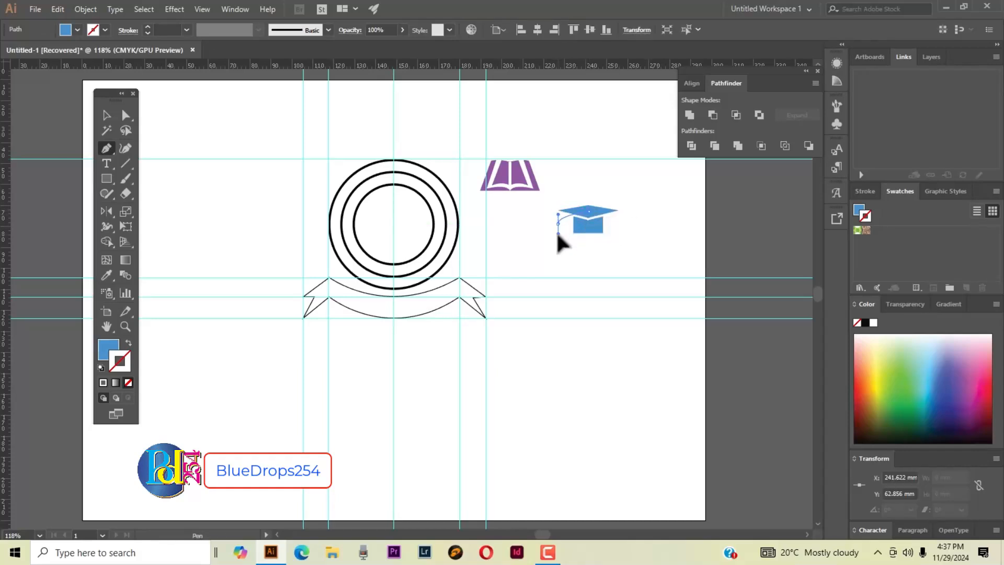
{"action": "left_click_drag", "start_coordinate": [557, 260], "coordinate": [556, 264]}
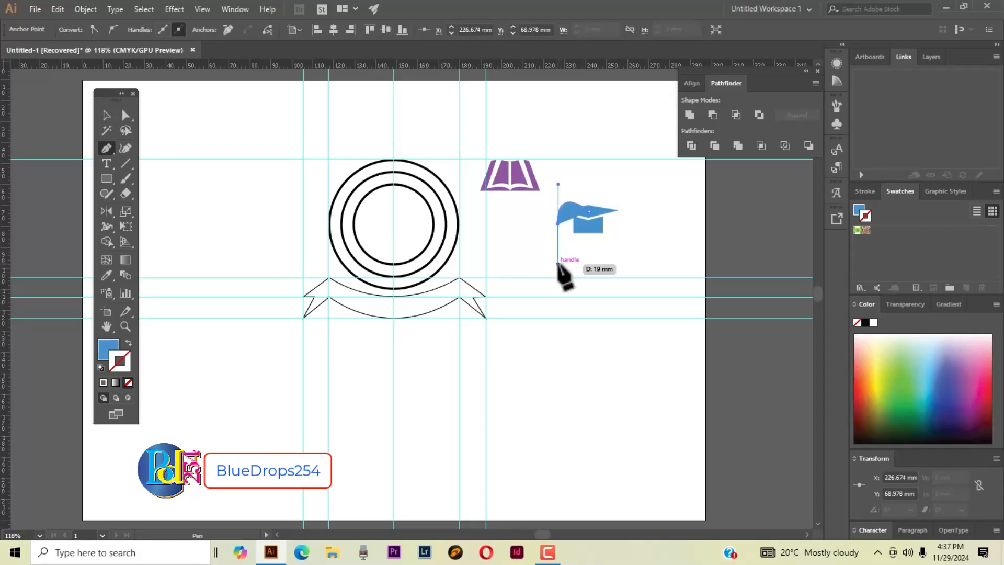
Give the tassel path no fill and a blue 4 pt stroke with round caps.
{"action": "left_click", "coordinate": [106, 115]}
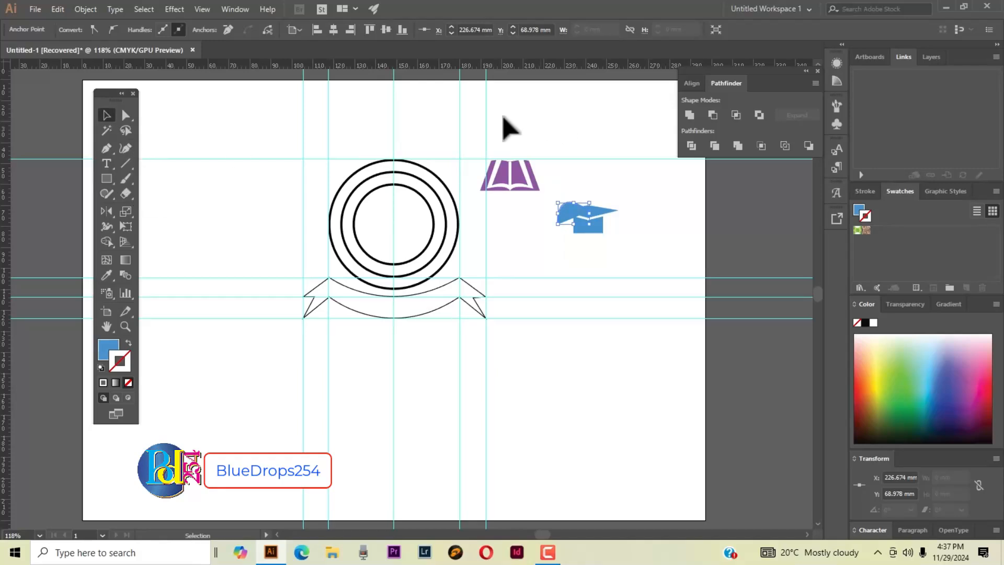
{"action": "left_click", "coordinate": [128, 382]}
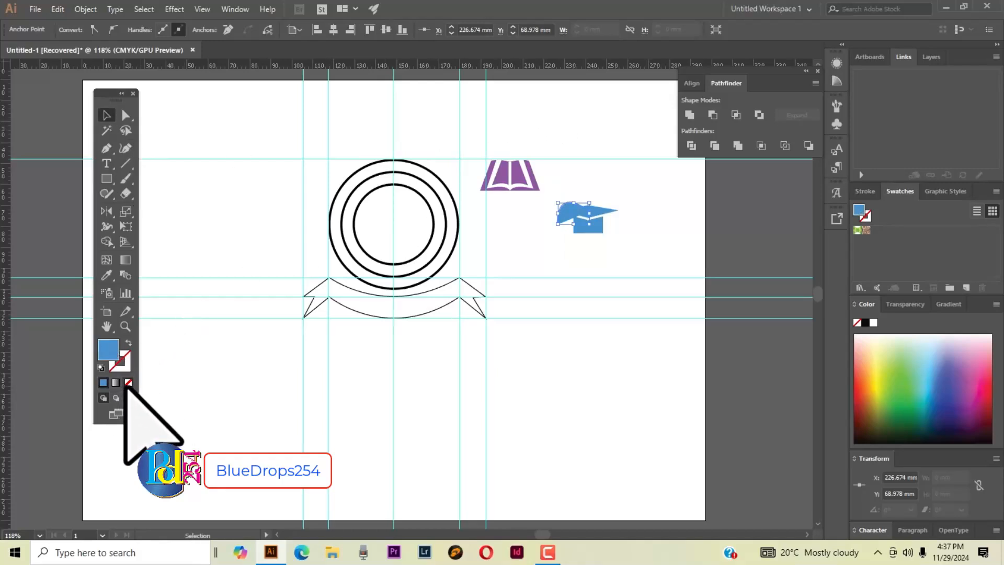
{"action": "left_click", "coordinate": [127, 370]}
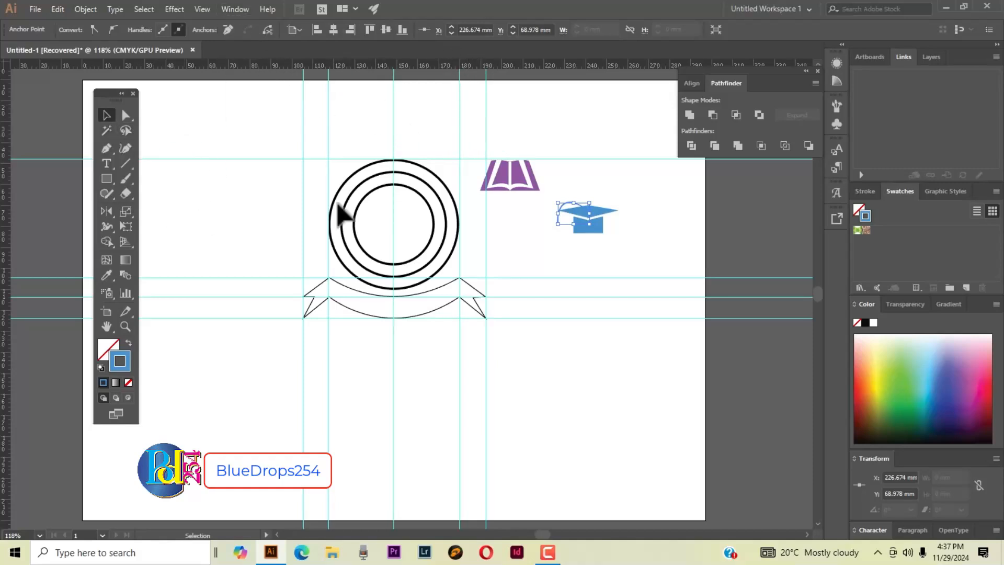
{"action": "left_click", "coordinate": [865, 191]}
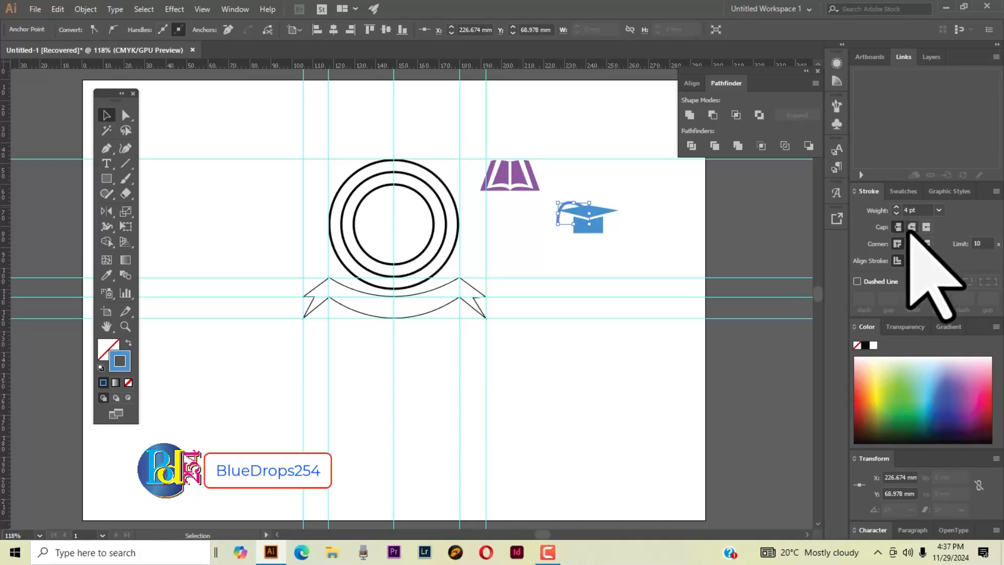
{"action": "left_click", "coordinate": [911, 227]}
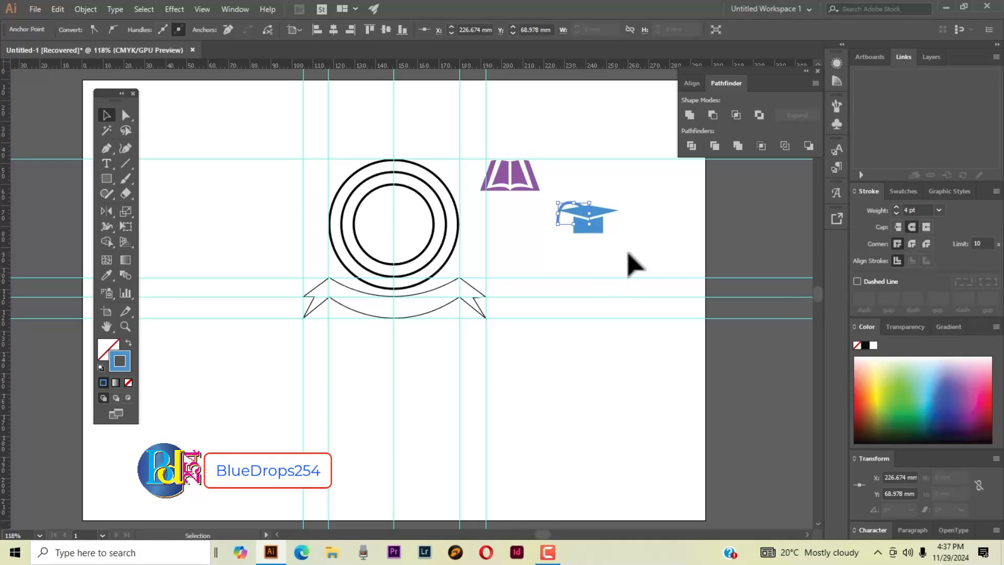
Draw an upright ellipse about 6.3 mm wide and 12.3 mm high in the empty area below the graduation cap.
{"action": "left_click", "coordinate": [632, 261]}
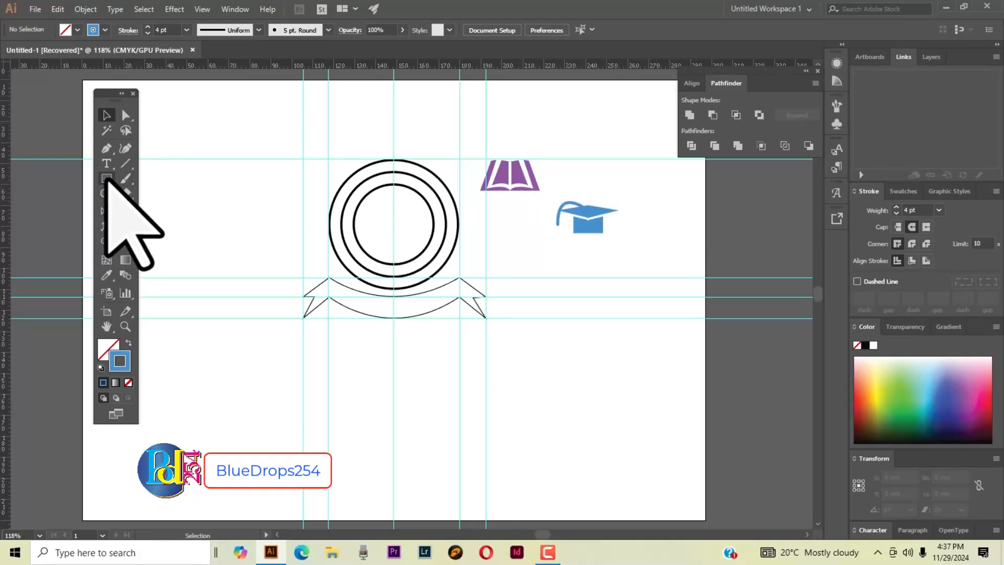
{"action": "left_click_drag", "start_coordinate": [107, 179], "coordinate": [158, 212]}
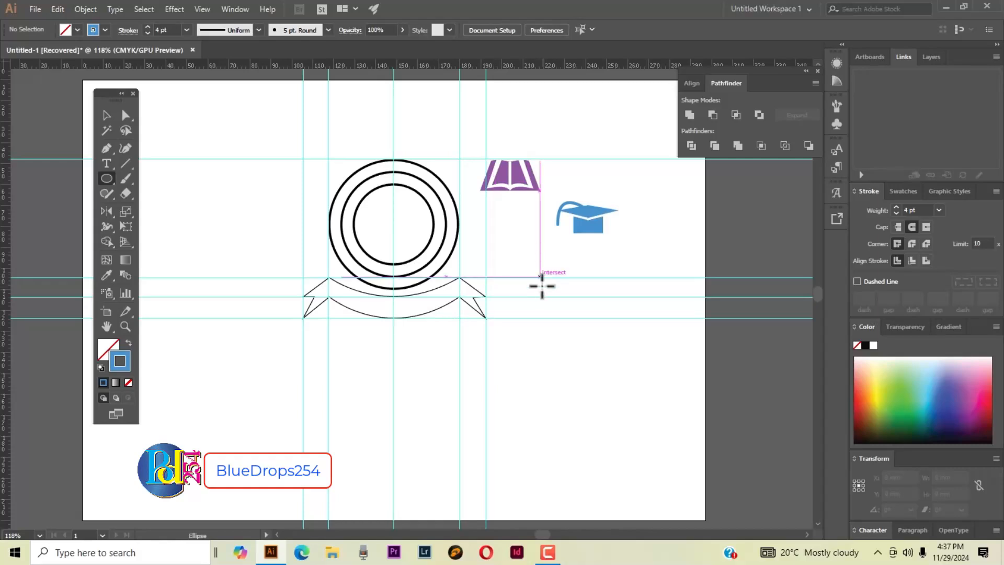
{"action": "left_click_drag", "start_coordinate": [551, 340], "coordinate": [564, 365]}
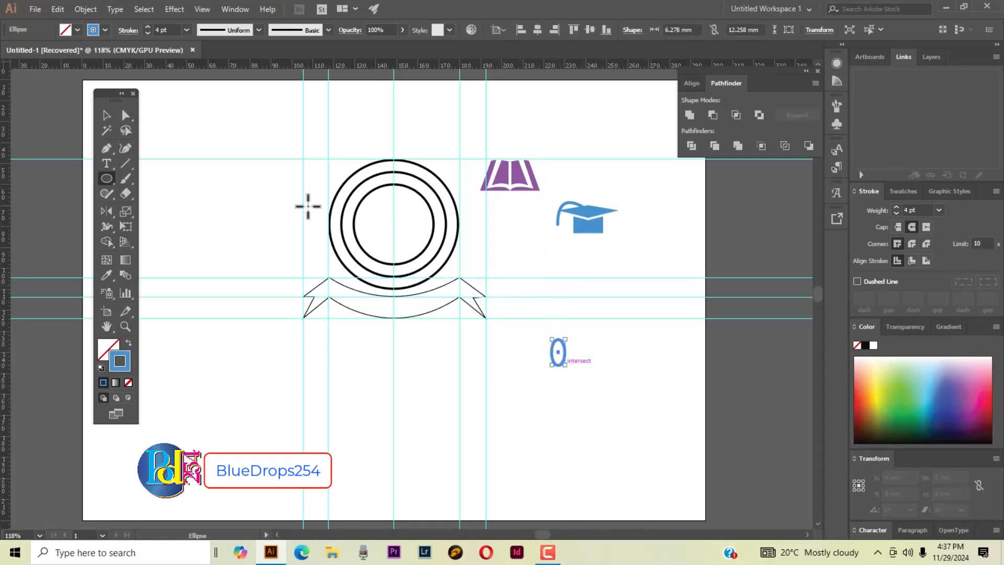
Give the ellipse a red #f41d0c fill and no stroke.
{"action": "key", "text": "x"}
{"action": "left_click", "coordinate": [106, 383]}
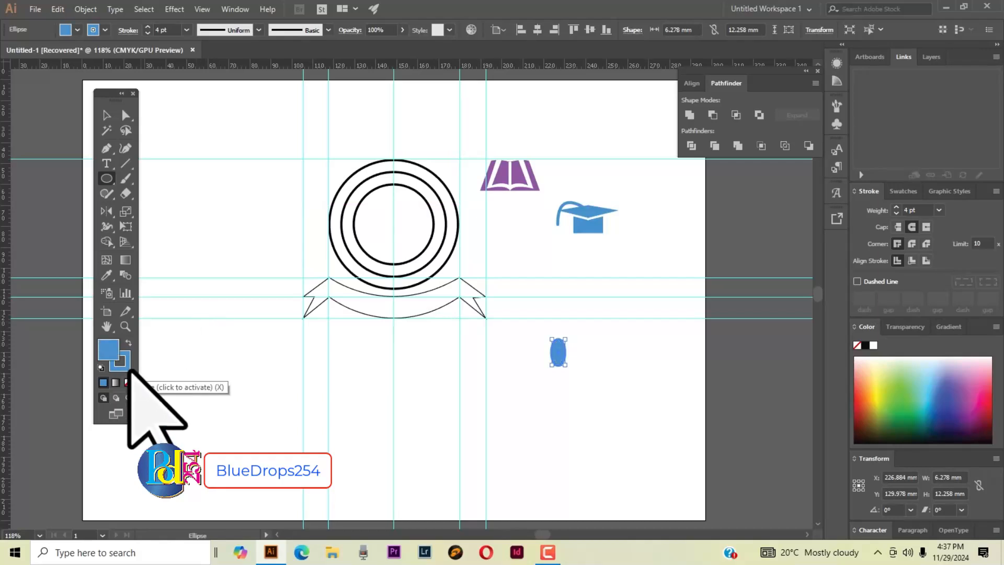
{"action": "double_click", "coordinate": [108, 350]}
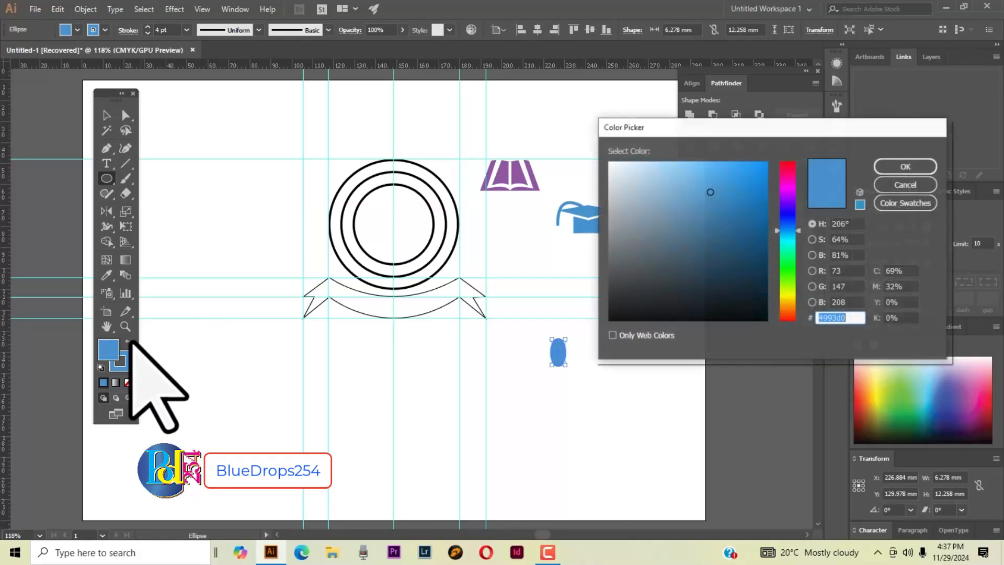
{"action": "left_click", "coordinate": [788, 319]}
{"action": "left_click", "coordinate": [760, 168]}
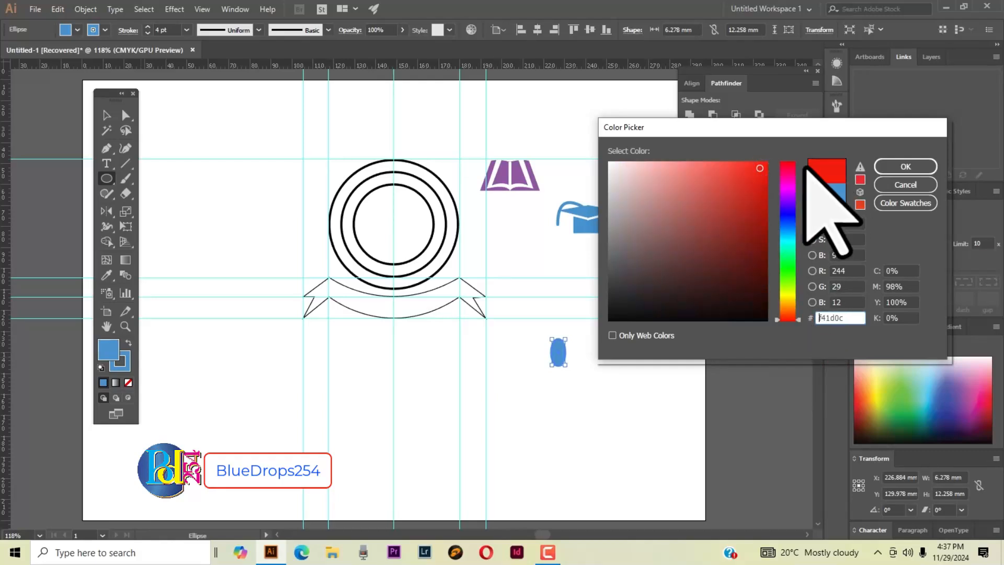
{"action": "left_click", "coordinate": [902, 166]}
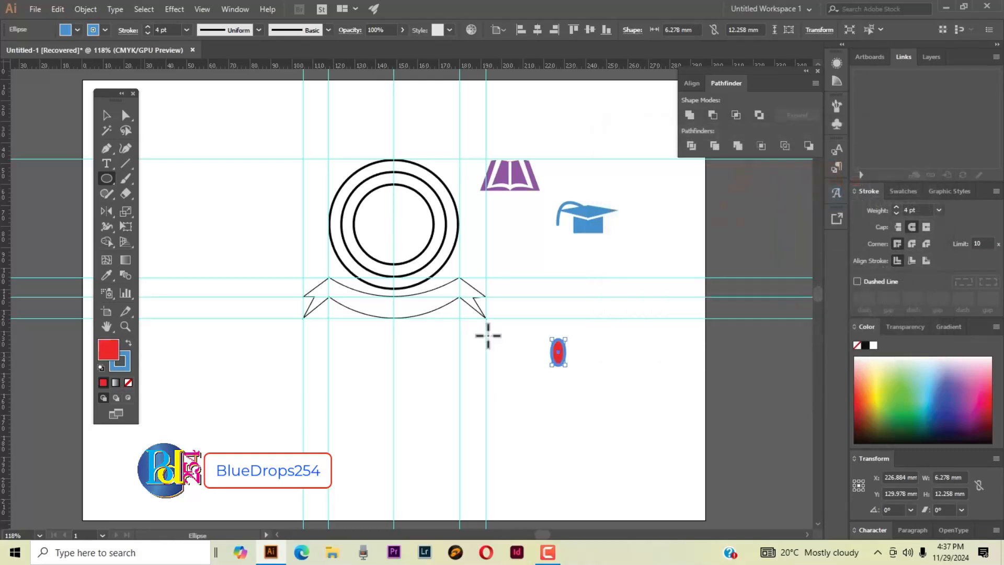
{"action": "left_click", "coordinate": [124, 365]}
{"action": "left_click", "coordinate": [128, 382]}
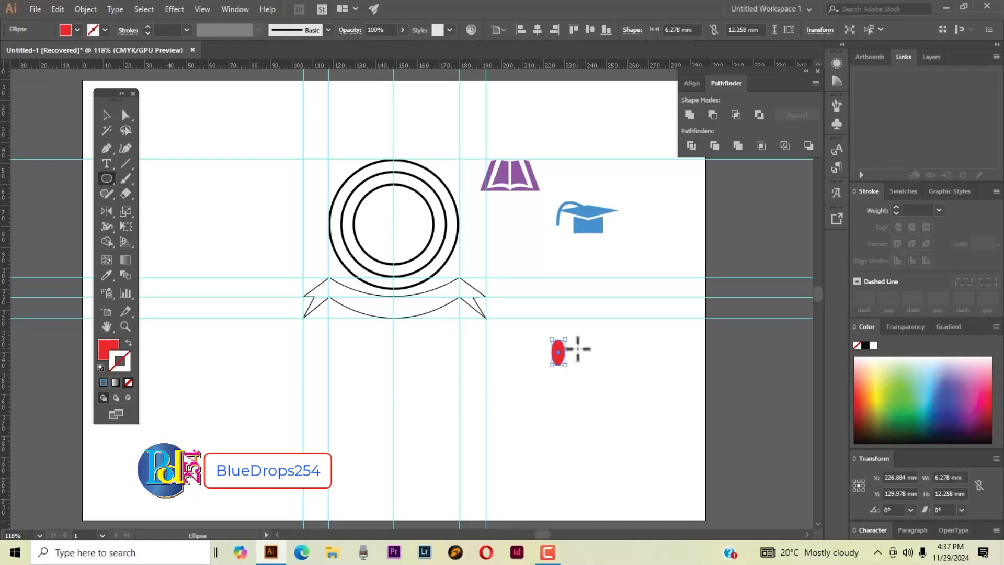
{"action": "left_click", "coordinate": [106, 115]}
{"action": "left_click", "coordinate": [627, 385]}
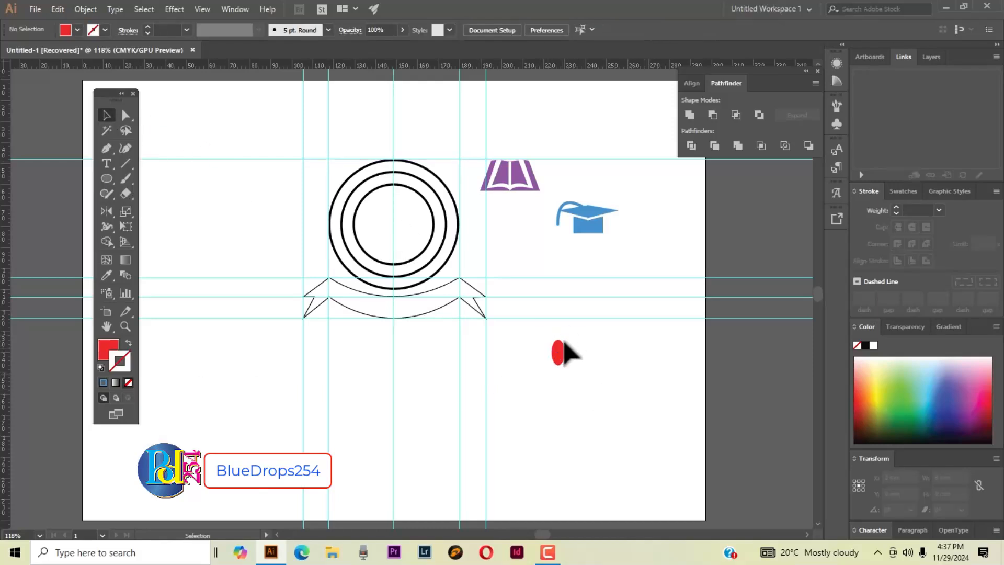
Distort the red ellipse from its centre with the Crystallize tool into a spiky burst about 32 mm wide.
{"action": "left_click", "coordinate": [561, 355]}
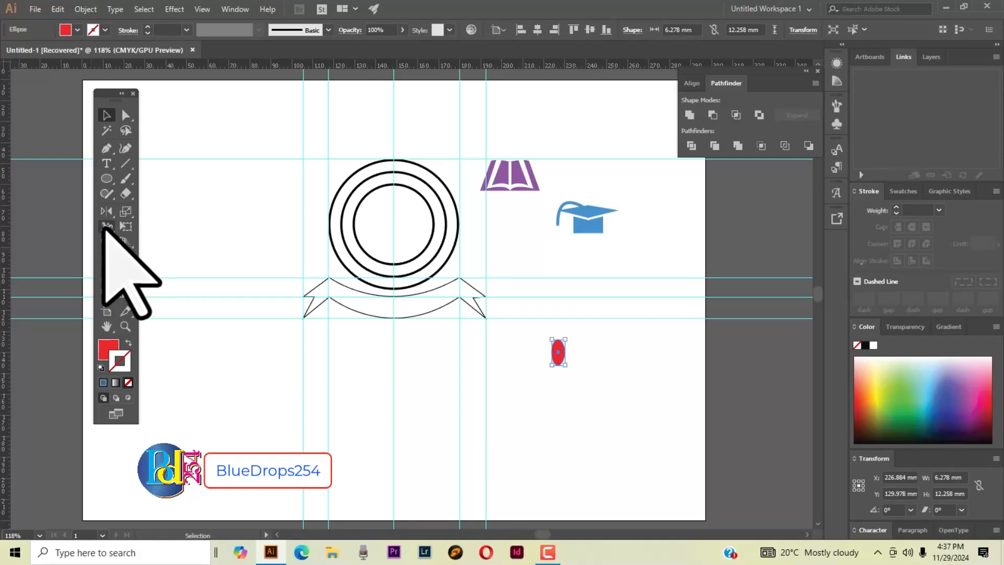
{"action": "left_click", "coordinate": [108, 226]}
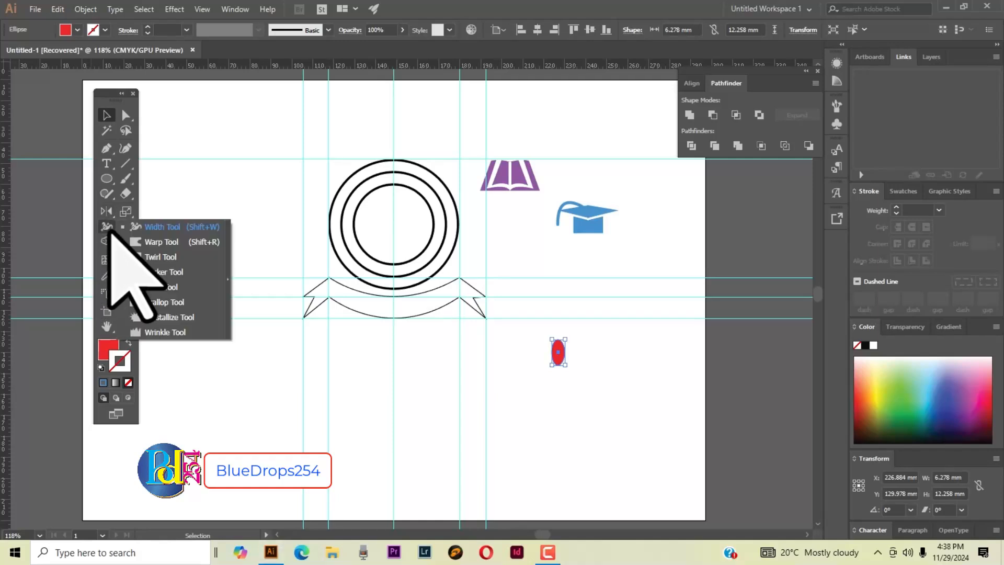
{"action": "left_click", "coordinate": [179, 316]}
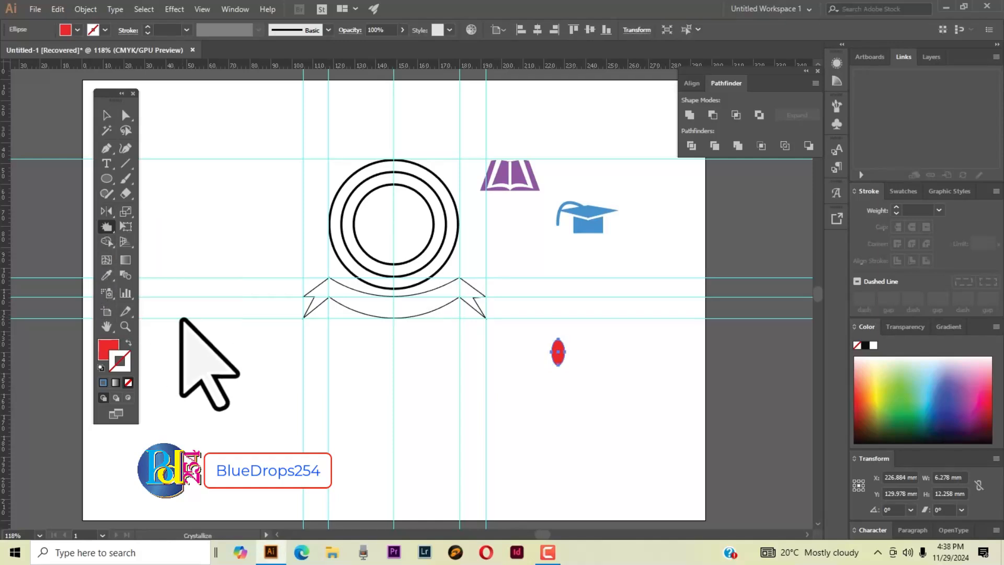
{"action": "left_click_drag", "start_coordinate": [559, 366], "coordinate": [558, 352]}
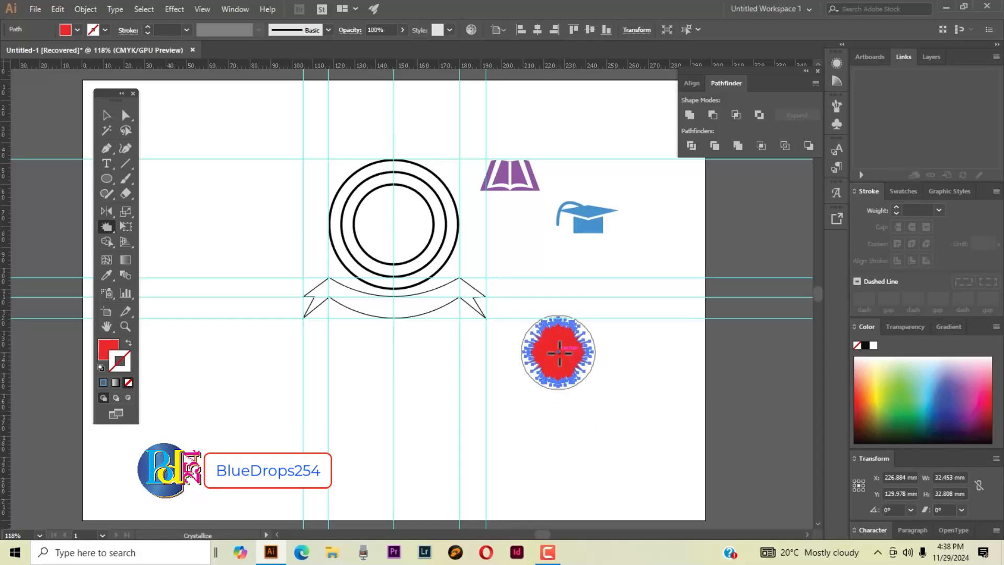
{"action": "left_click", "coordinate": [106, 115]}
{"action": "left_click", "coordinate": [632, 410]}
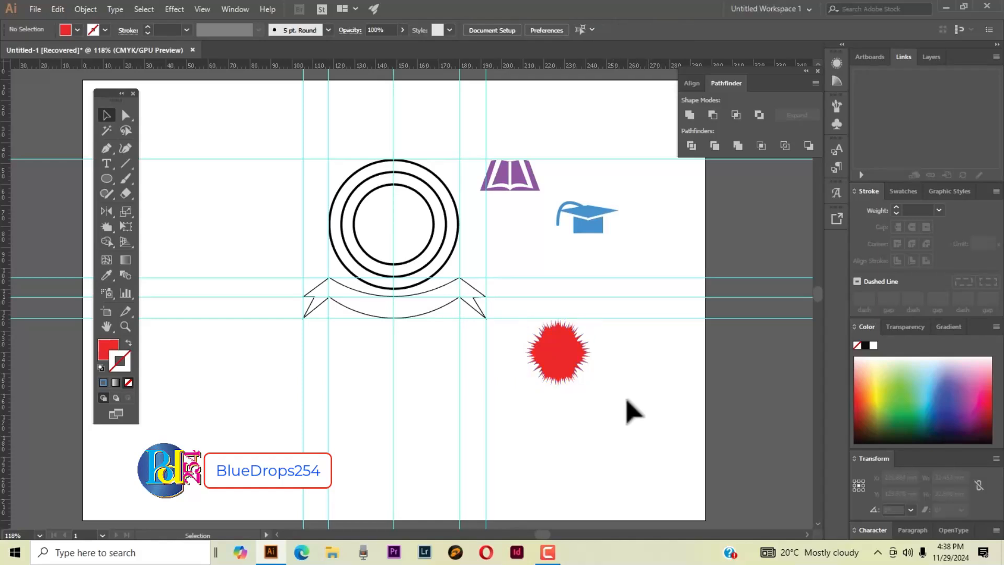
Scale the red burst down to about 5.3 by 8.5 mm and place it at the lower end of the cap's tassel cord.
{"action": "left_click", "coordinate": [584, 381]}
{"action": "left_click_drag", "start_coordinate": [593, 387], "coordinate": [533, 337]}
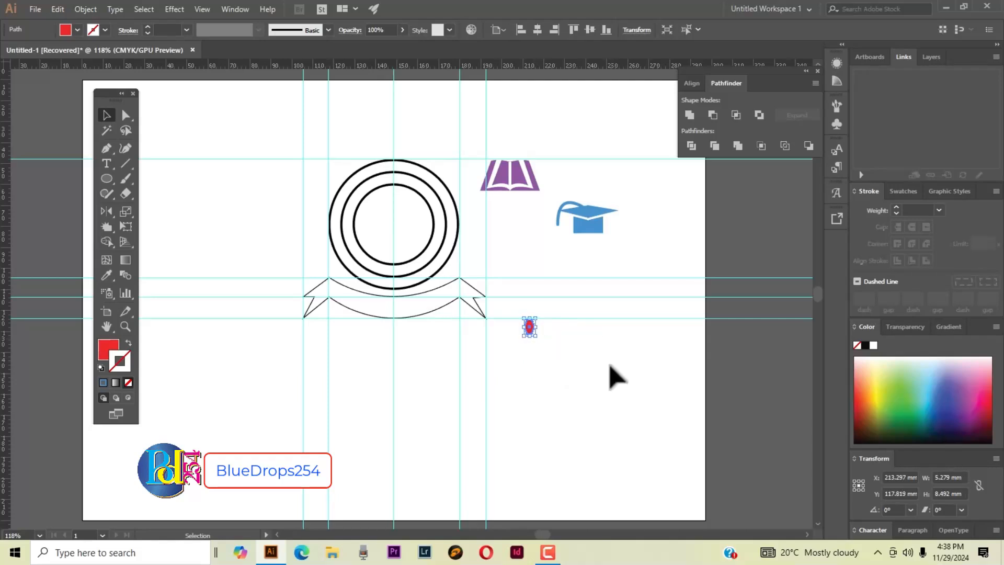
{"action": "left_click", "coordinate": [582, 390]}
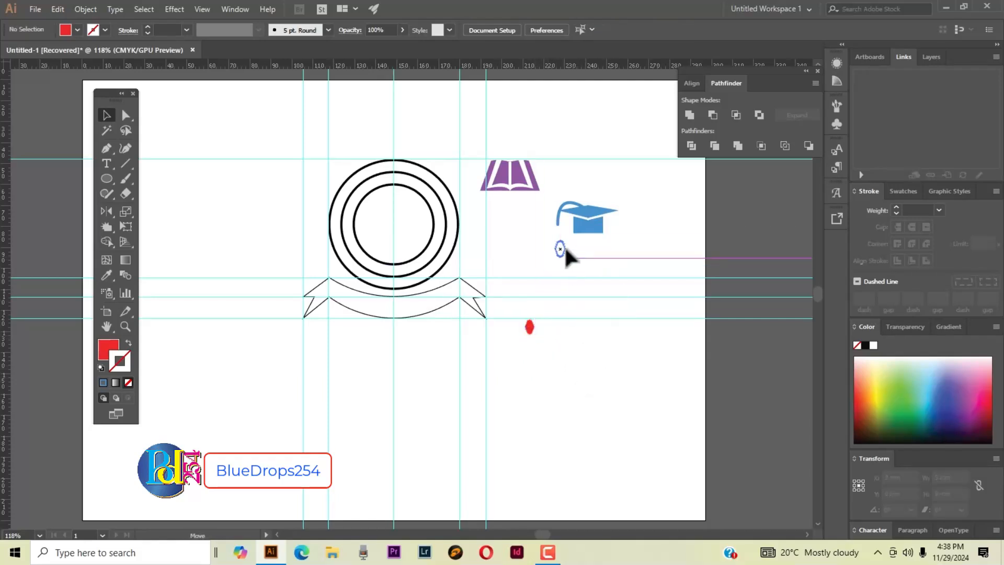
{"action": "left_click_drag", "start_coordinate": [561, 231], "coordinate": [560, 232]}
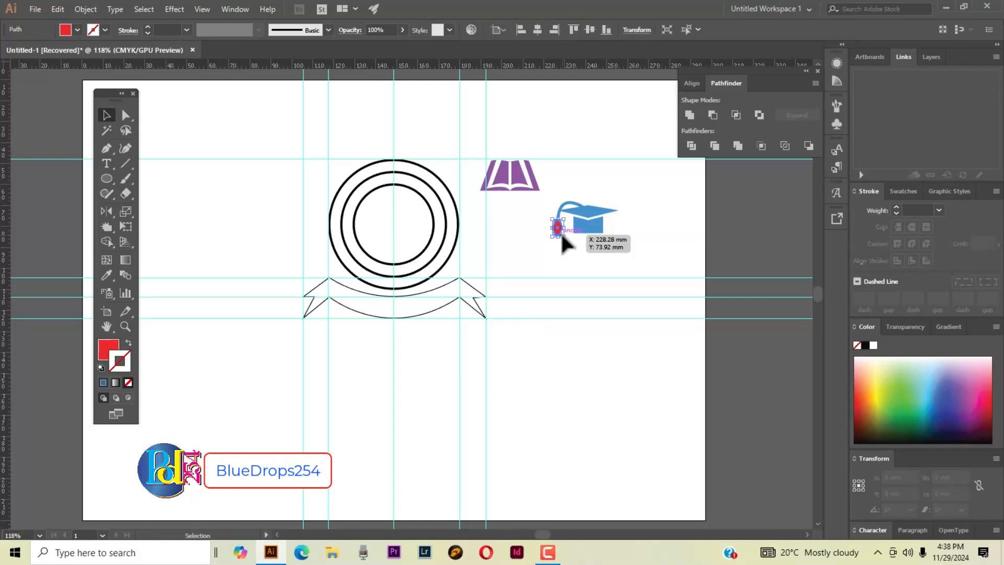
{"action": "left_click", "coordinate": [607, 290]}
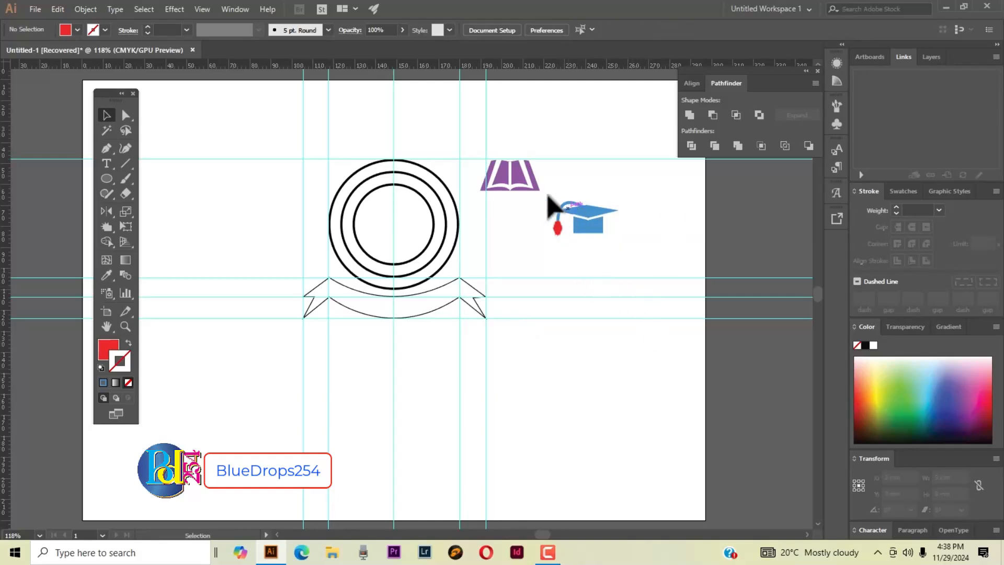
Group the blue graduation cap pieces with the tassel cord.
{"action": "left_click", "coordinate": [591, 226]}
{"action": "right_click", "coordinate": [592, 227]}
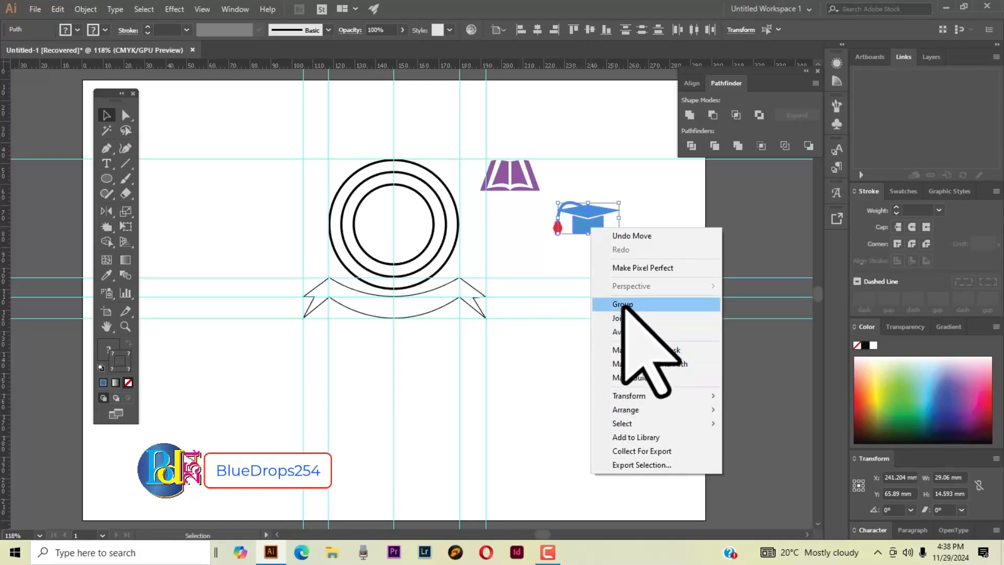
{"action": "left_click", "coordinate": [568, 370]}
{"action": "left_click", "coordinate": [568, 370]}
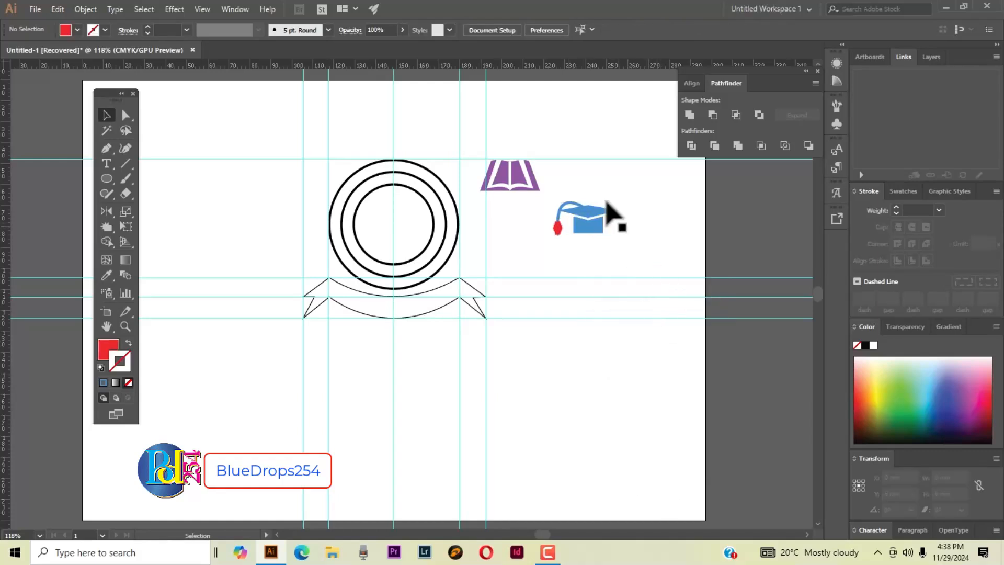
Move the cap and its red tassel into the upper half of the innermost circle, scaling the cap to about 19 mm wide.
{"action": "left_click_drag", "start_coordinate": [555, 198], "coordinate": [405, 219]}
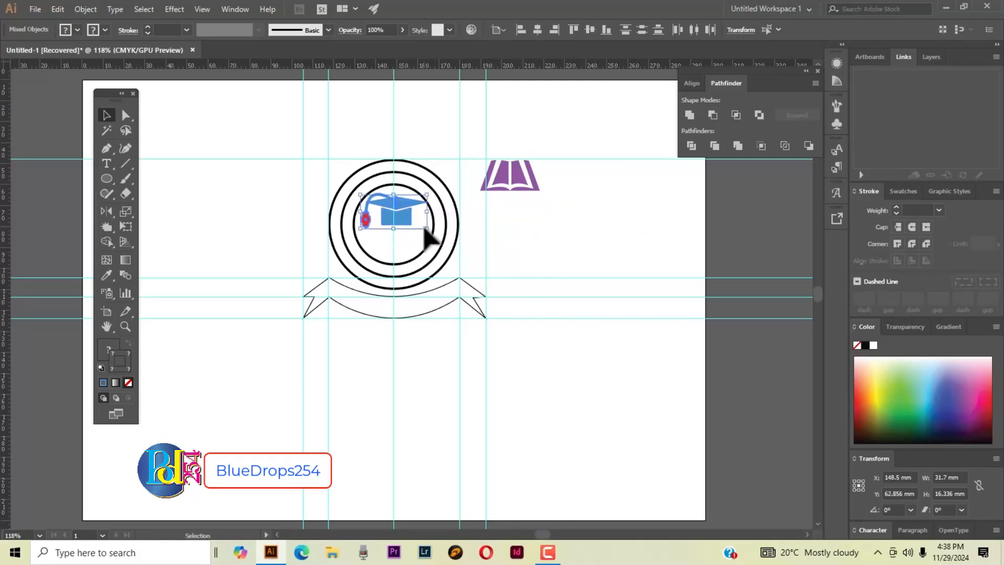
{"action": "left_click_drag", "start_coordinate": [426, 229], "coordinate": [396, 212]}
{"action": "left_click", "coordinate": [421, 252]}
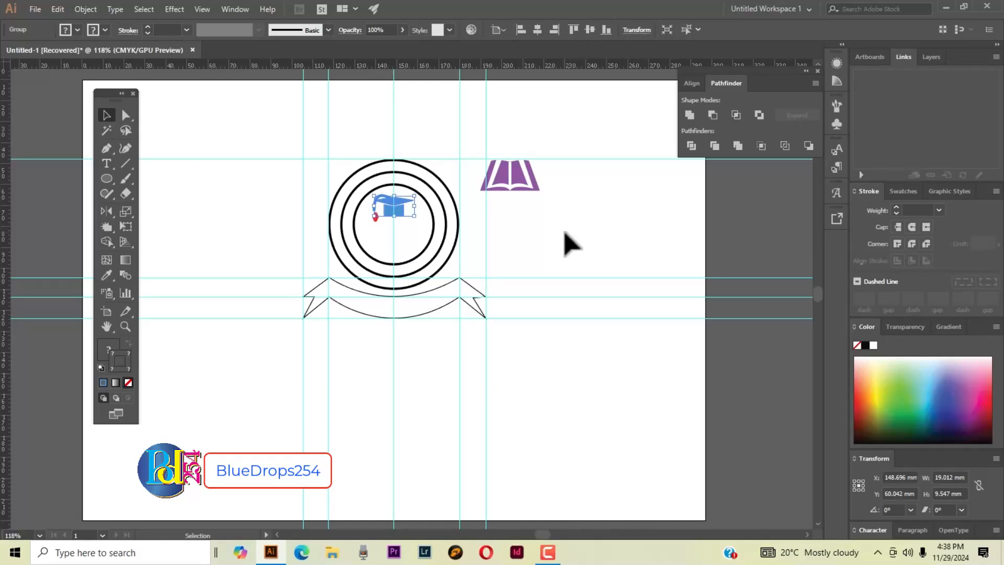
{"action": "left_click", "coordinate": [580, 243]}
Move the purple book beneath the cap inside the innermost circle and scale it to about 22.7 mm wide.
{"action": "left_click_drag", "start_coordinate": [525, 189], "coordinate": [404, 238]}
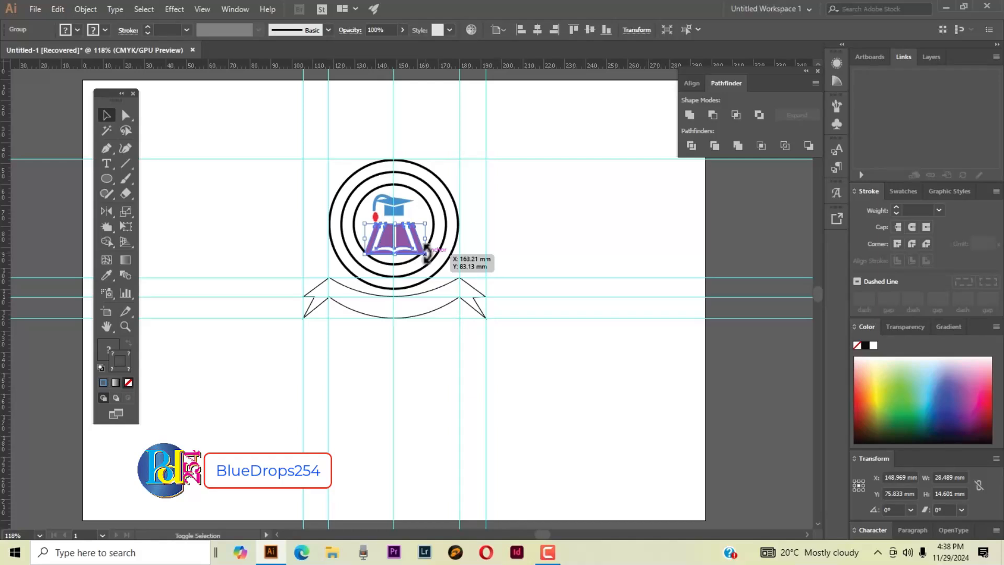
{"action": "left_click_drag", "start_coordinate": [425, 253], "coordinate": [426, 252]}
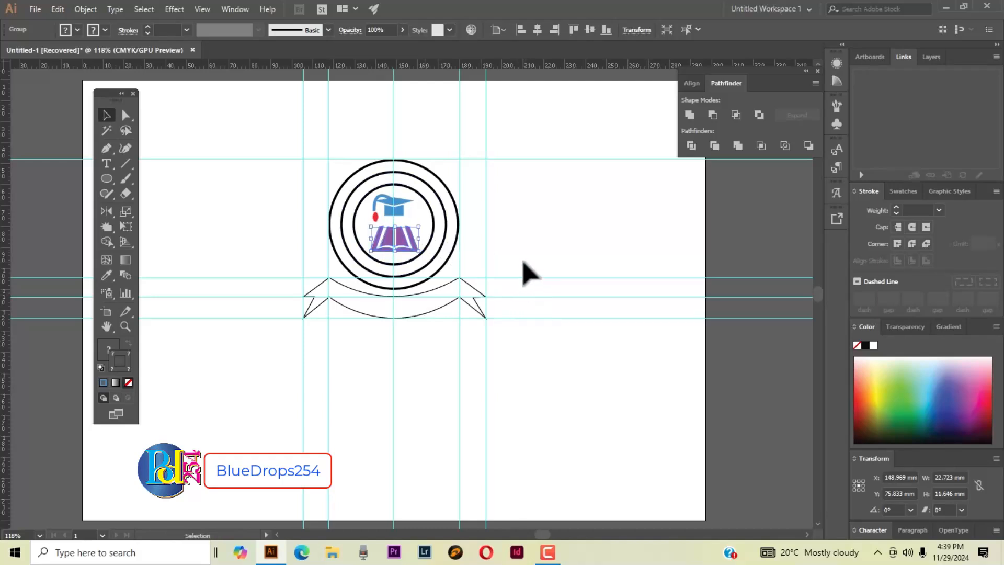
{"action": "left_click", "coordinate": [526, 271]}
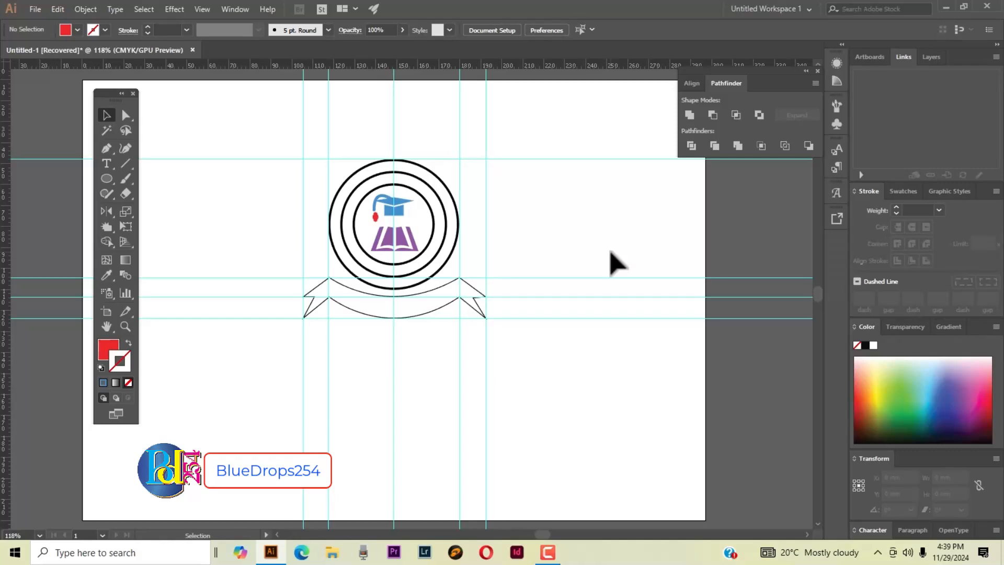
Draw a vertical red rounded rectangle about 5.1 mm wide and 23.5 mm high to the right of the badge.
{"action": "left_click", "coordinate": [105, 151]}
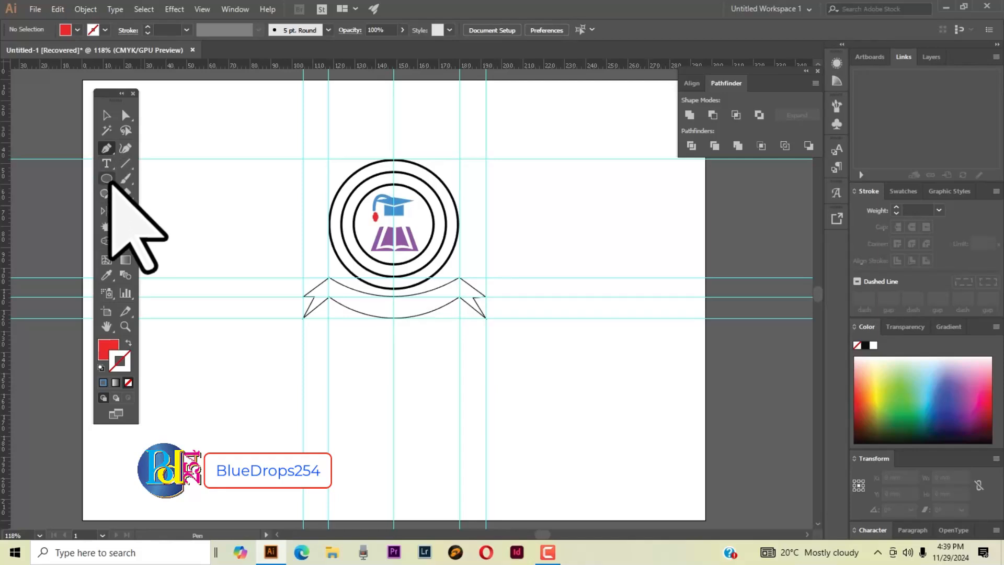
{"action": "left_click_drag", "start_coordinate": [111, 183], "coordinate": [147, 193]}
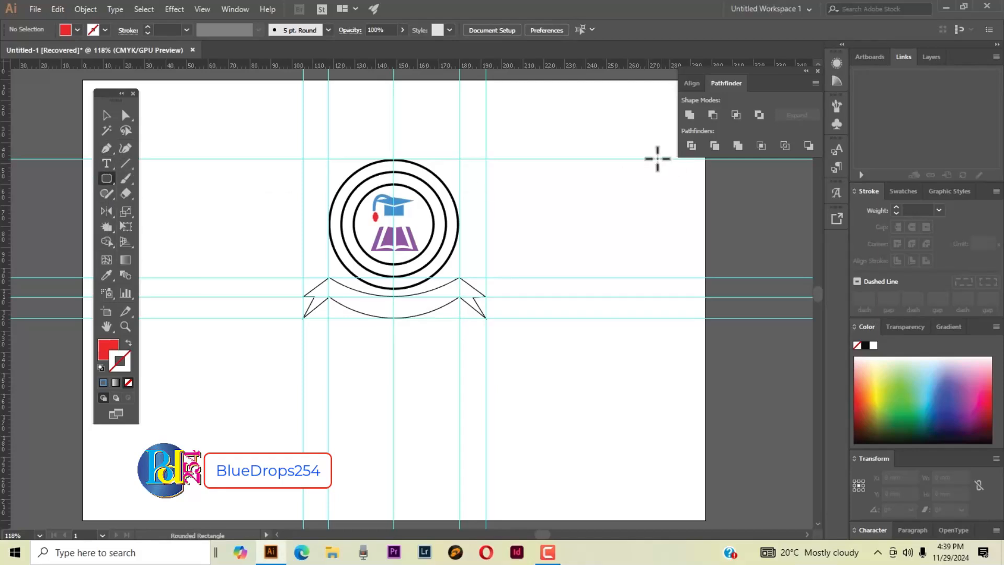
{"action": "left_click_drag", "start_coordinate": [529, 176], "coordinate": [538, 224]}
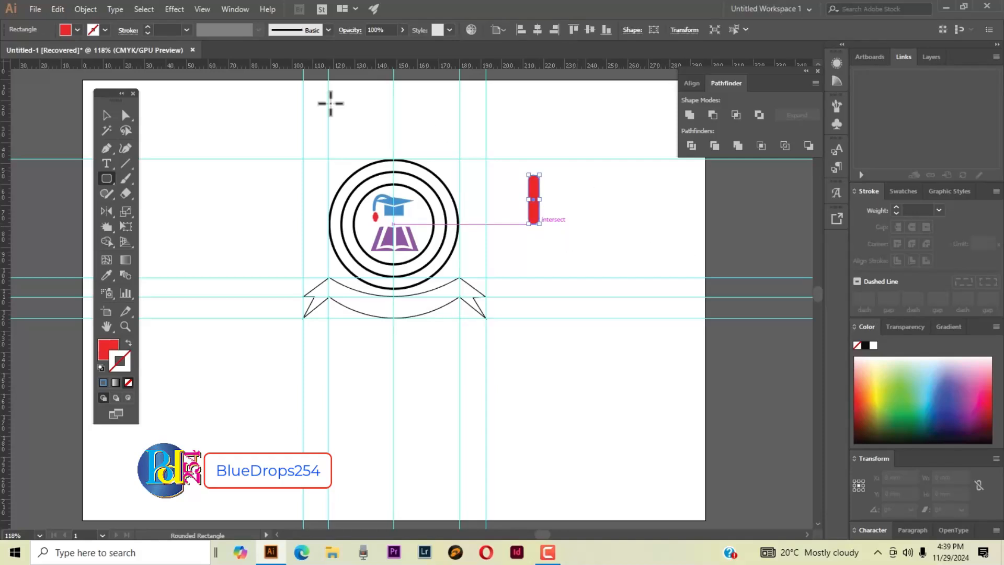
{"action": "left_click", "coordinate": [106, 115]}
{"action": "left_click", "coordinate": [554, 241]}
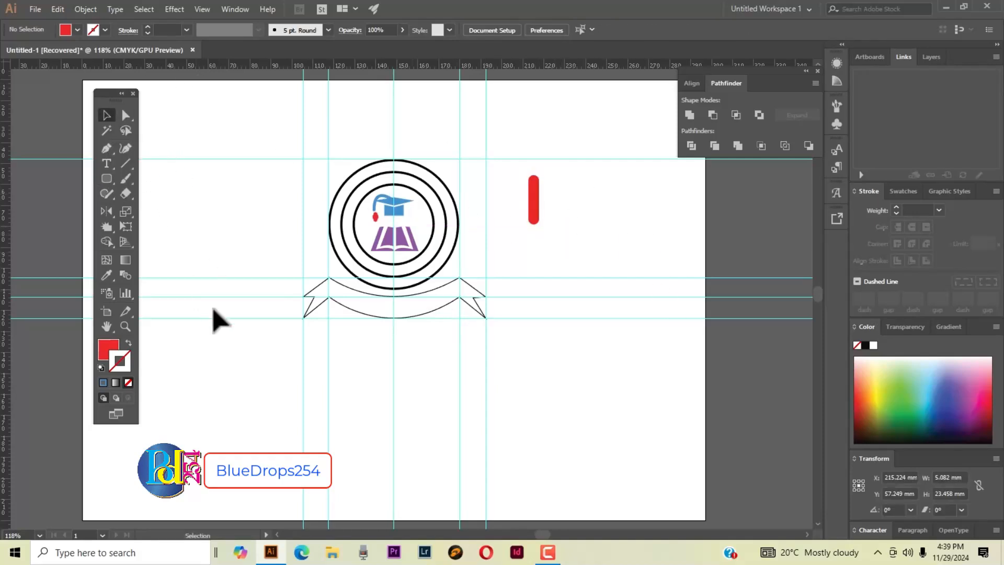
Erase the rounded lower end of the red bar to leave a straight edge.
{"action": "left_click", "coordinate": [125, 193]}
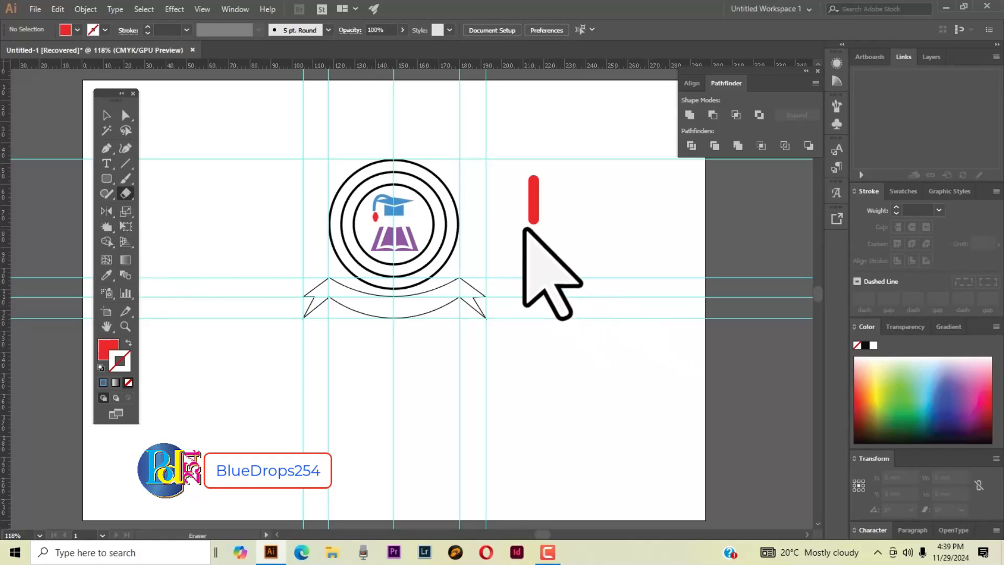
{"action": "left_click_drag", "start_coordinate": [521, 216], "coordinate": [546, 225]}
{"action": "left_click", "coordinate": [106, 115]}
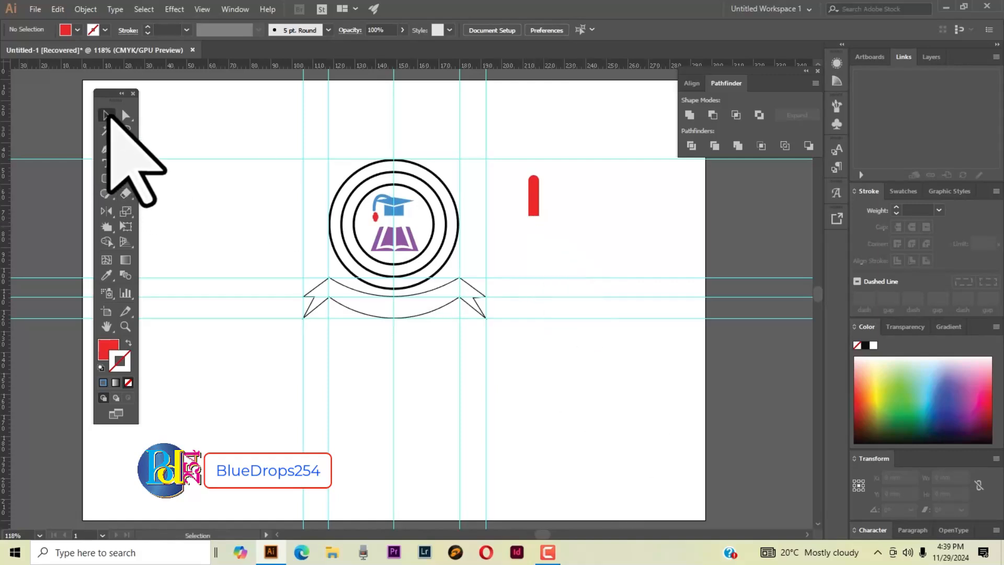
Draw a thin red rectangle matching the bar's width just below it, leaving a narrow gap.
{"action": "left_click_drag", "start_coordinate": [107, 179], "coordinate": [149, 181]}
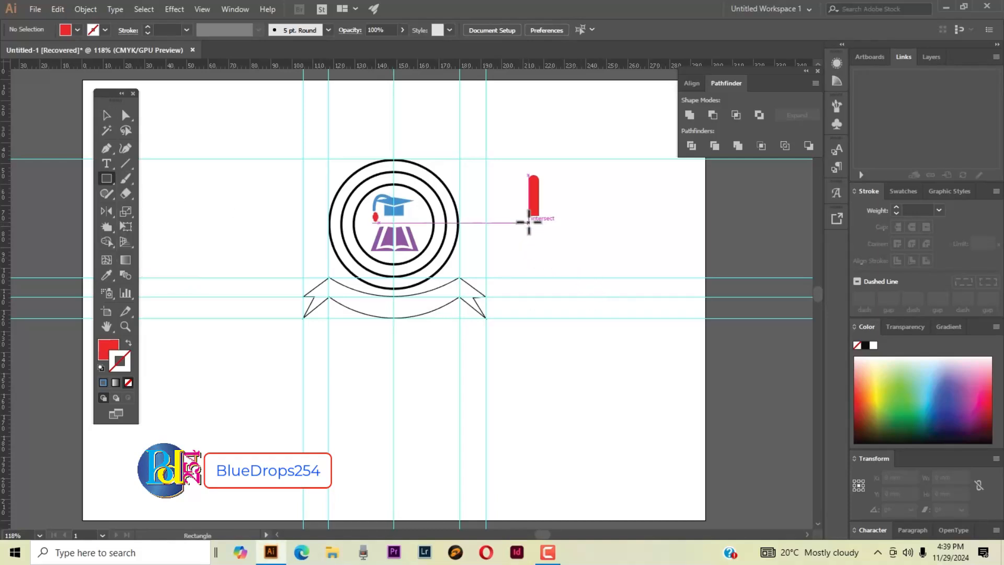
{"action": "left_click_drag", "start_coordinate": [529, 222], "coordinate": [539, 228]}
{"action": "left_click", "coordinate": [106, 116]}
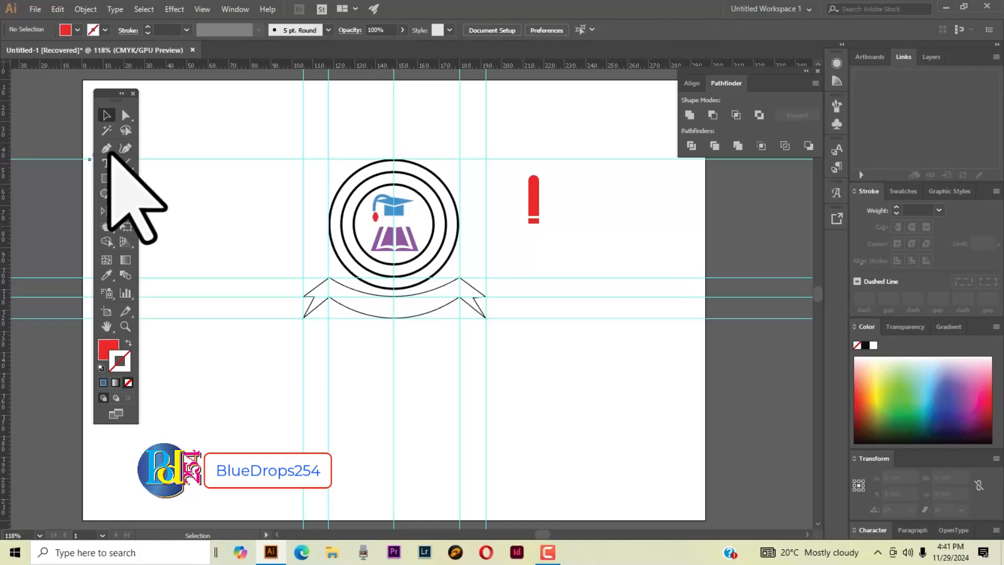
Draw the left half of a fountain-pen nib about 5.4 mm wide and 17.6 mm high beside the red bar with the Pen tool.
{"action": "left_click", "coordinate": [106, 147]}
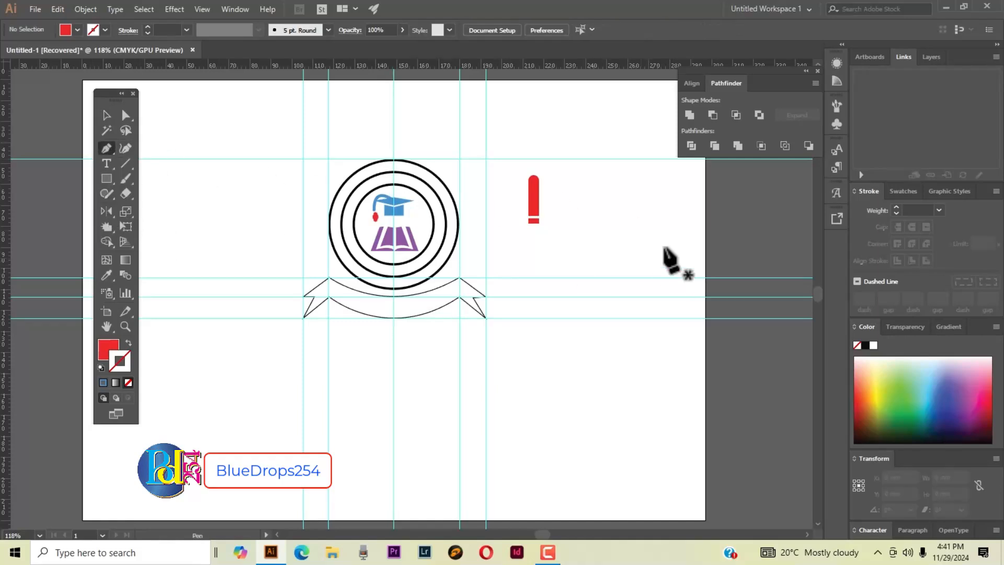
{"action": "left_click", "coordinate": [610, 245]}
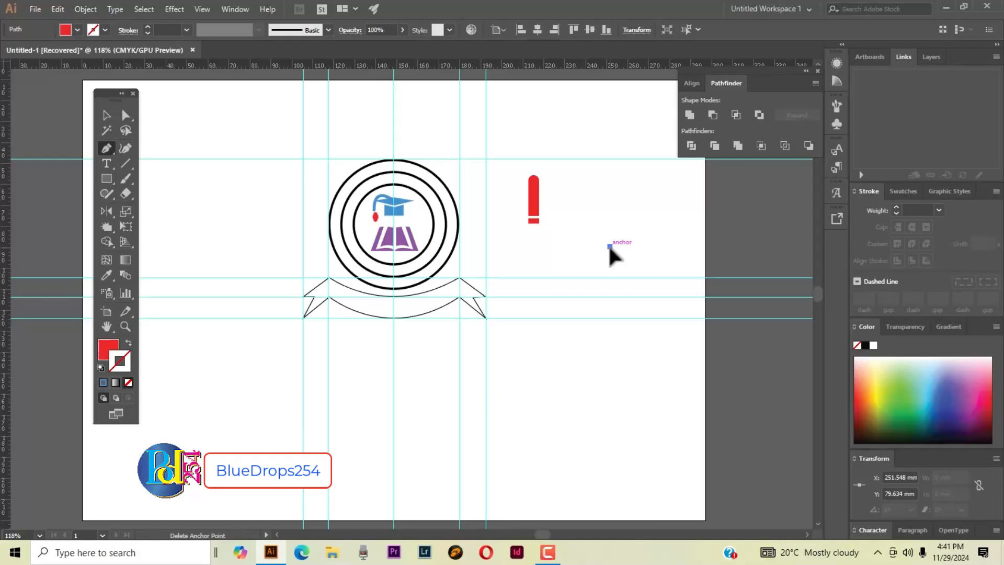
{"action": "left_click", "coordinate": [609, 209]}
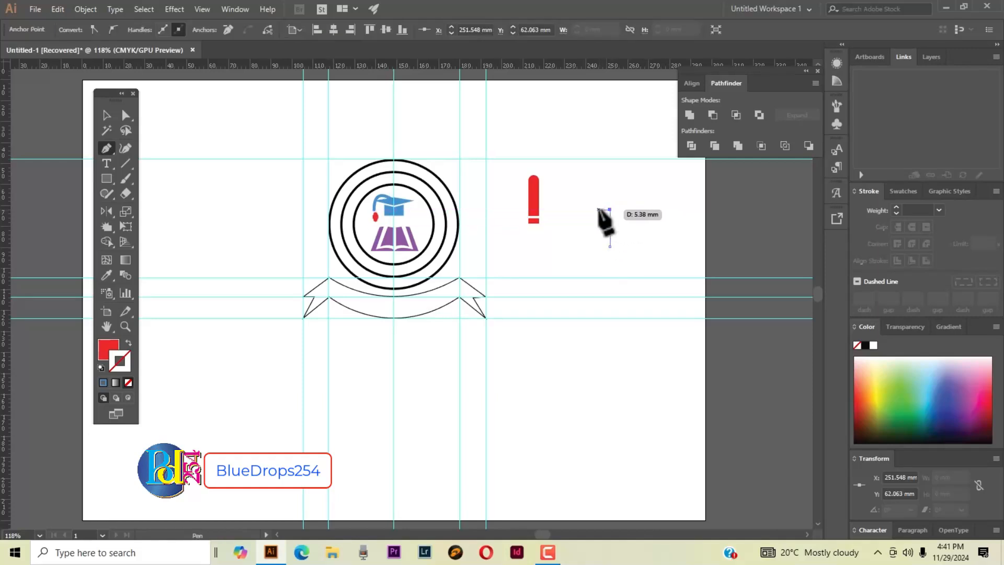
{"action": "left_click", "coordinate": [598, 210]}
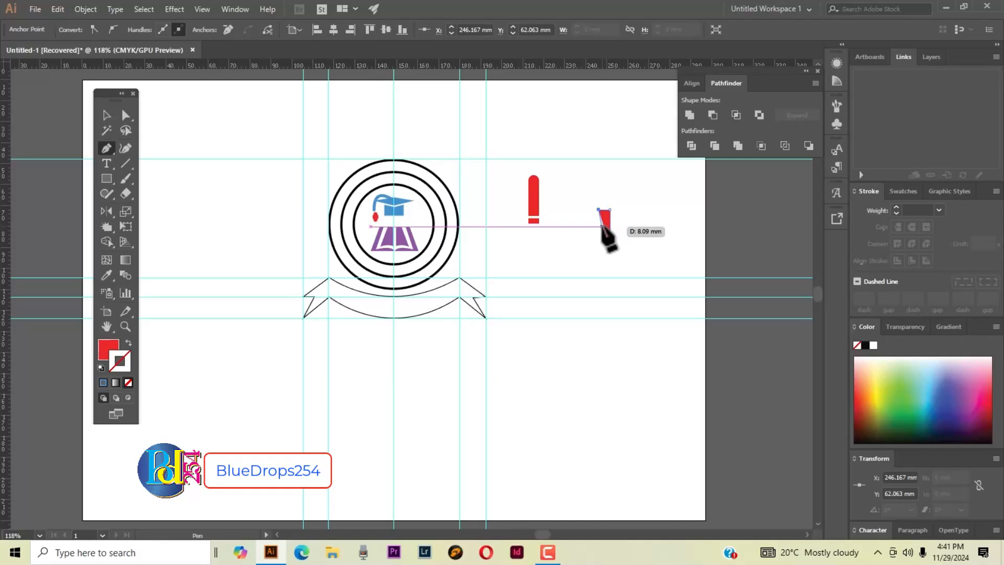
{"action": "left_click_drag", "start_coordinate": [598, 226], "coordinate": [592, 231]}
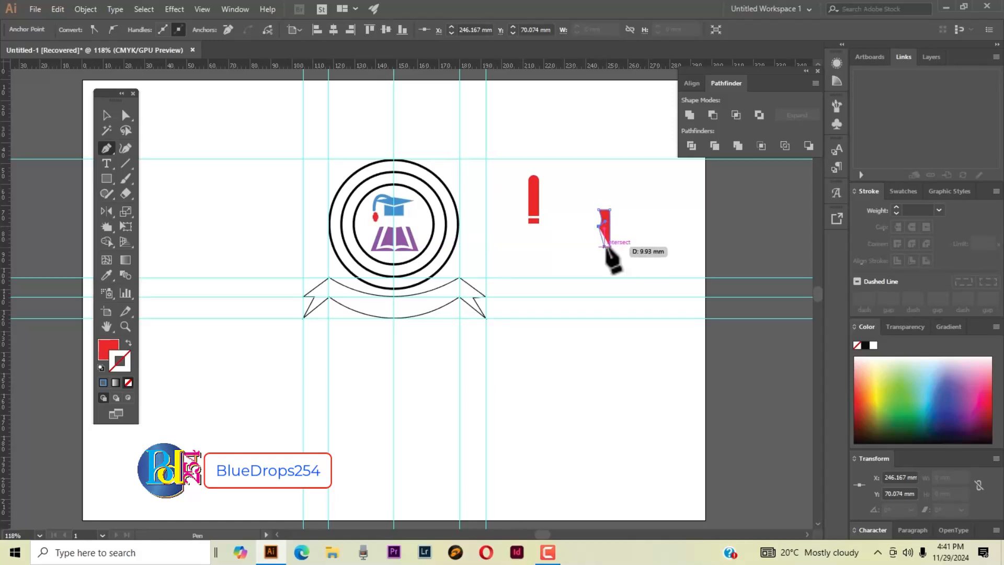
{"action": "left_click", "coordinate": [609, 245]}
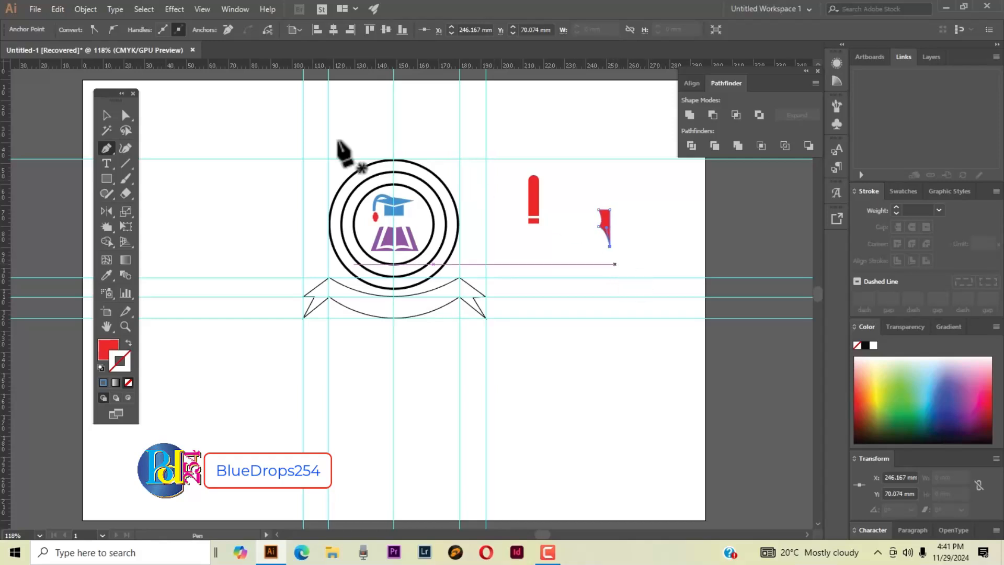
Create a mirrored copy of the red half-nib by reflecting it across the vertical axis.
{"action": "left_click", "coordinate": [106, 115]}
{"action": "left_click", "coordinate": [606, 228]}
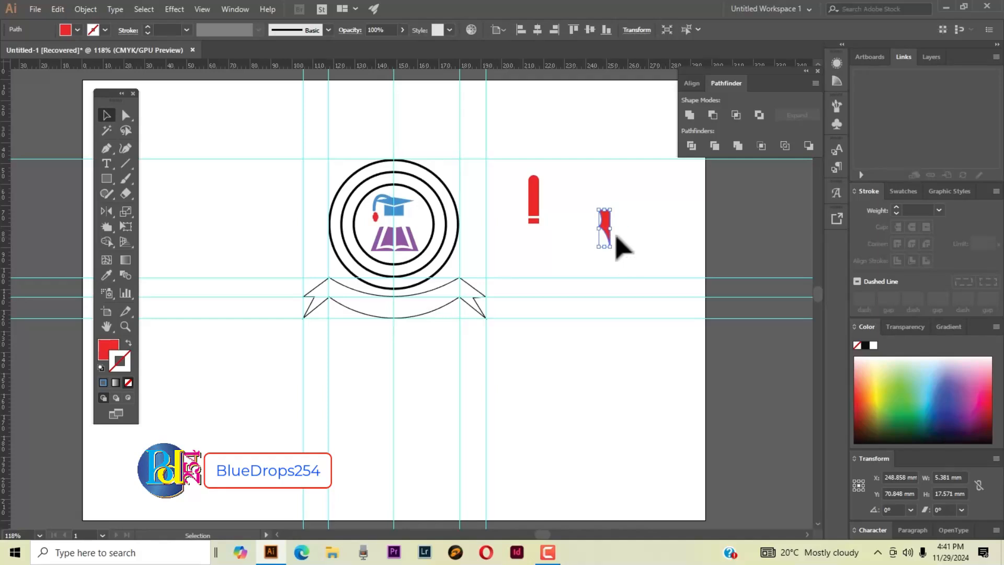
{"action": "right_click", "coordinate": [606, 230]}
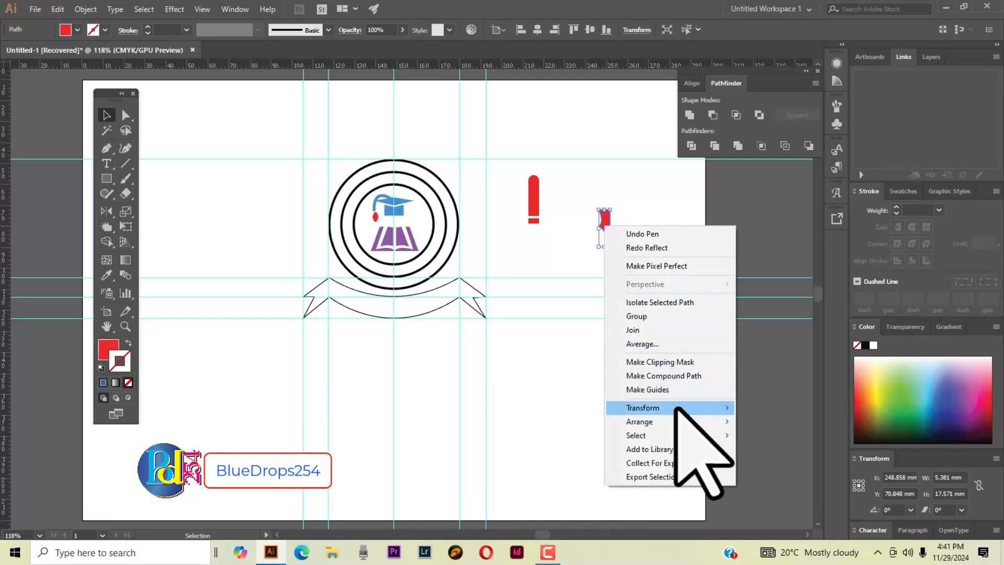
{"action": "mouse_move", "coordinate": [731, 407]}
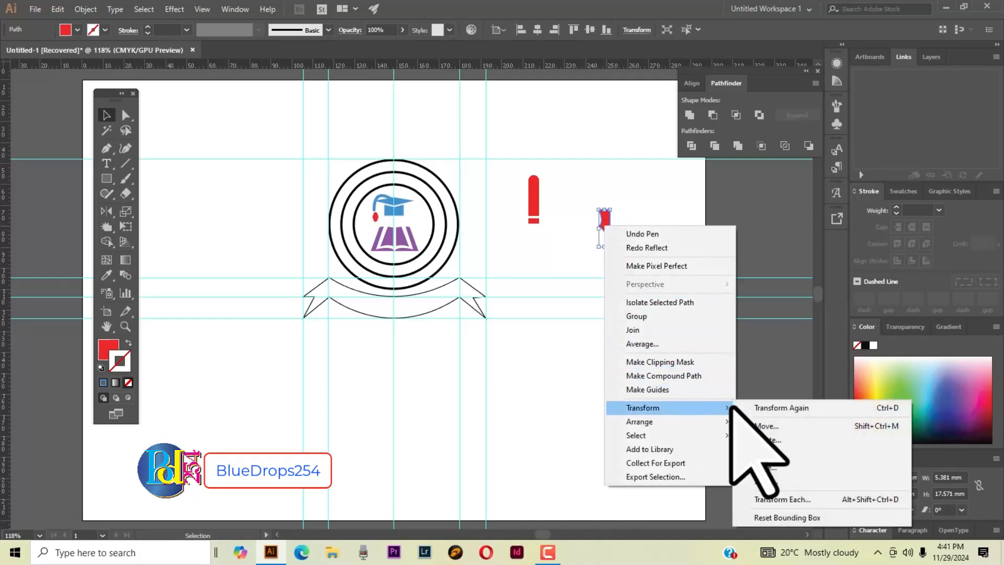
{"action": "left_click", "coordinate": [769, 453]}
{"action": "left_click_drag", "start_coordinate": [675, 204], "coordinate": [760, 197]}
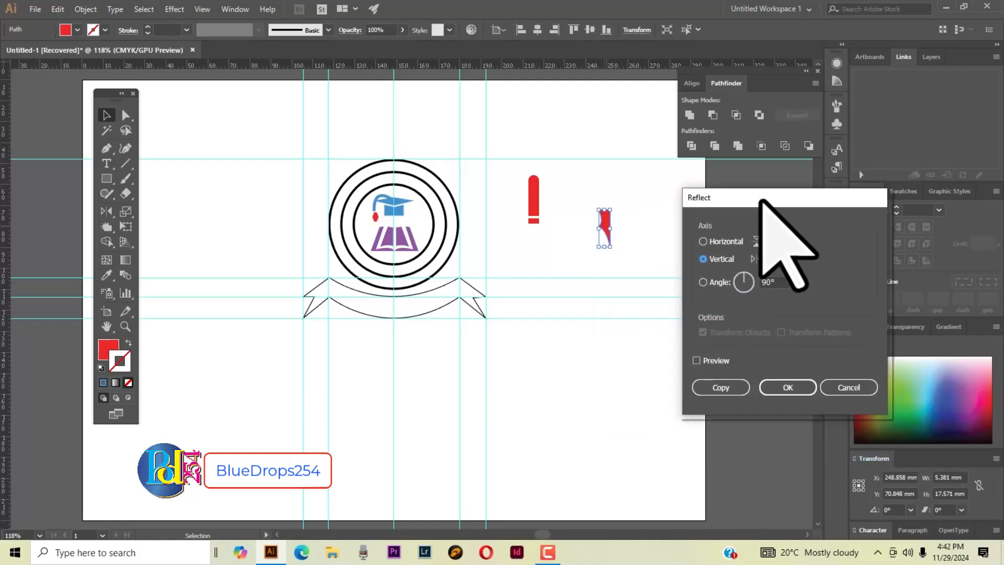
{"action": "left_click", "coordinate": [724, 388]}
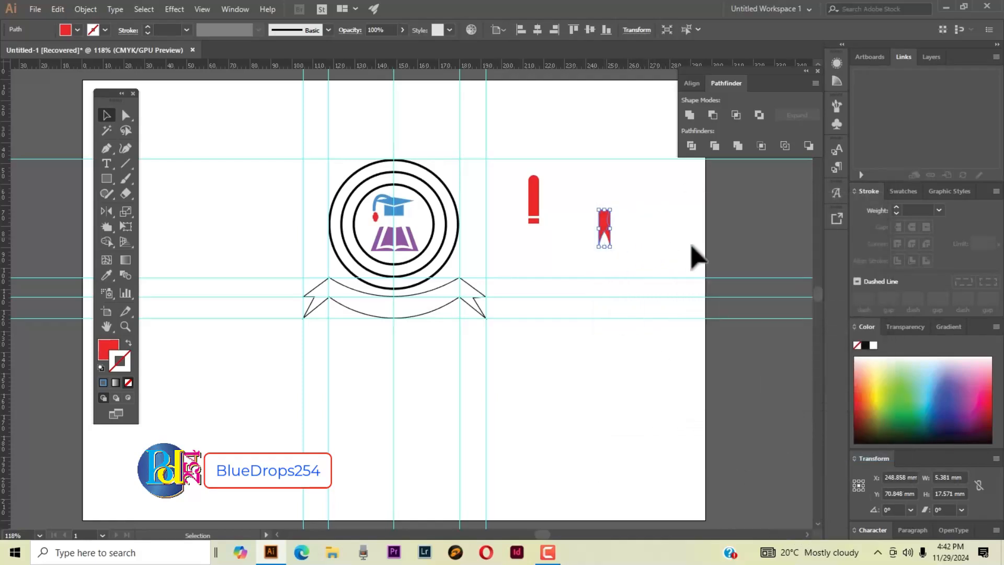
Nudge the mirrored half to the right until both halves form a full nib with a thin central slit.
{"action": "key", "text": "Right"}
{"action": "key", "text": "Right"}
{"action": "key", "text": "Right"}
{"action": "key", "text": "Right"}
{"action": "key", "text": "Right"}
{"action": "key", "text": "Right"}
{"action": "key", "text": "Right"}
{"action": "key", "text": "Right"}
{"action": "key", "text": "Right"}
{"action": "key", "text": "Right"}
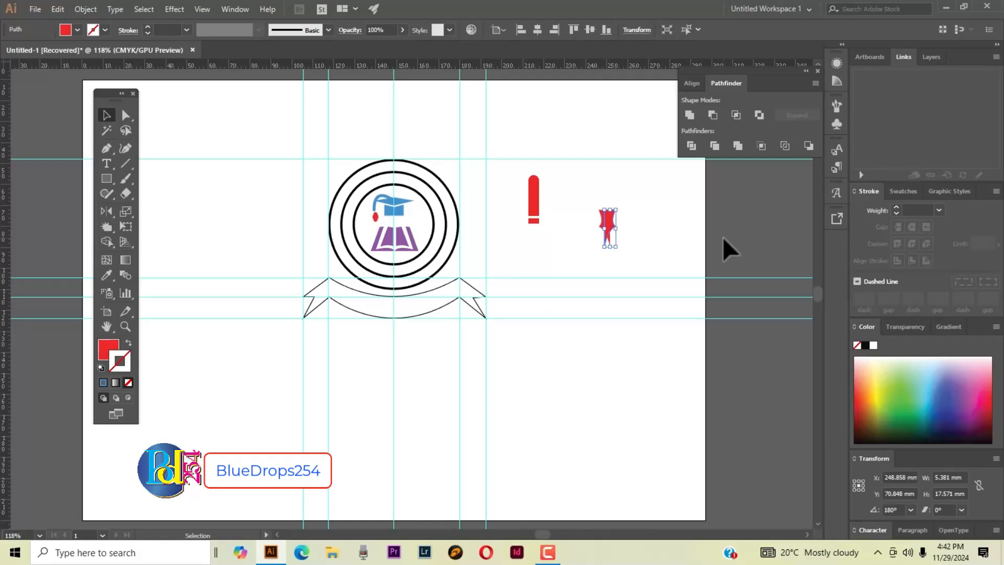
{"action": "key", "text": "Right"}
{"action": "key", "text": "Right"}
{"action": "key", "text": "Right"}
{"action": "key", "text": "Right"}
{"action": "key", "text": "Right"}
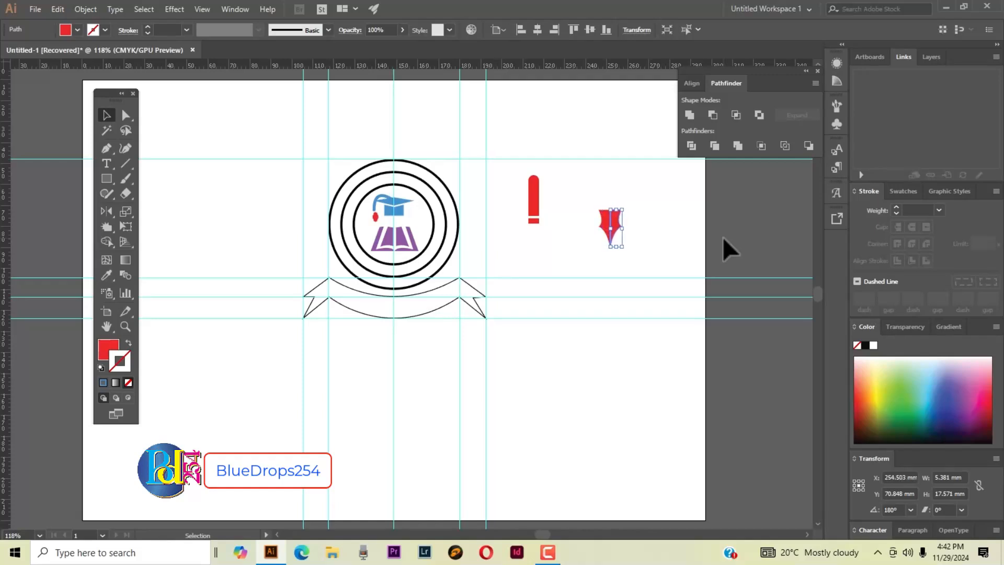
{"action": "left_click", "coordinate": [672, 277]}
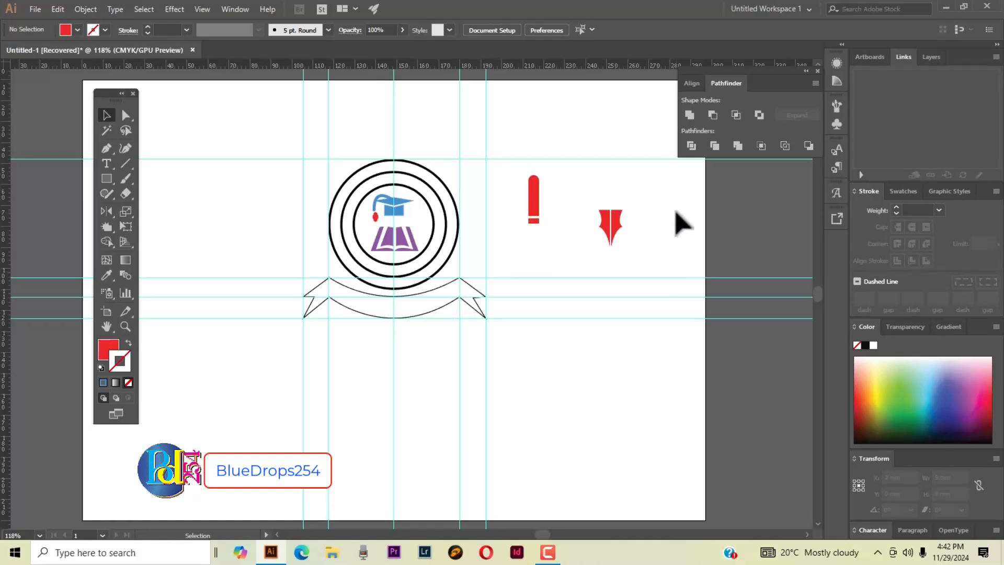
Scale both nib halves down together to about 6 mm wide and 9.3 mm high.
{"action": "left_click_drag", "start_coordinate": [590, 197], "coordinate": [669, 259]}
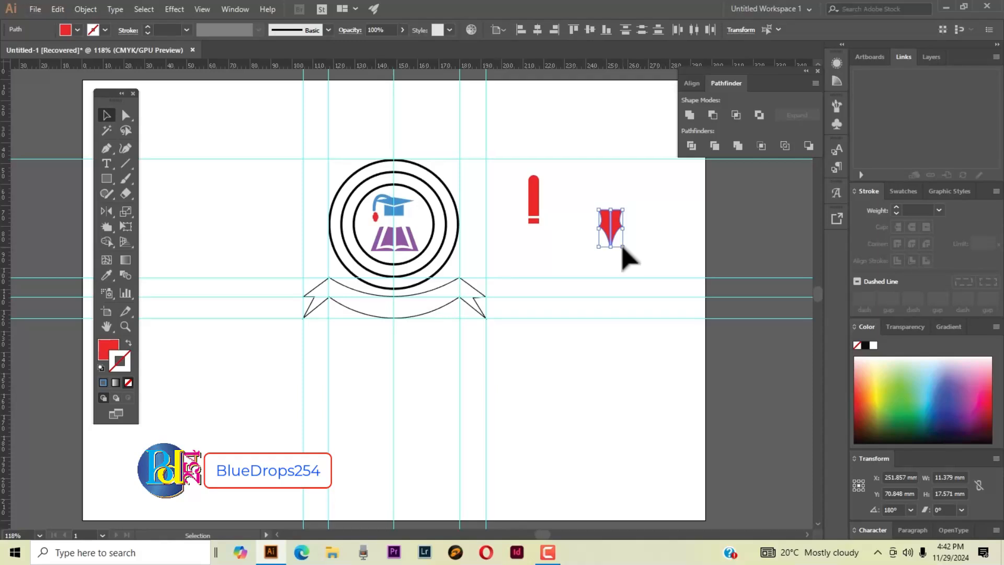
{"action": "left_click_drag", "start_coordinate": [622, 247], "coordinate": [616, 237]}
{"action": "left_click", "coordinate": [627, 225]}
{"action": "left_click", "coordinate": [612, 227]}
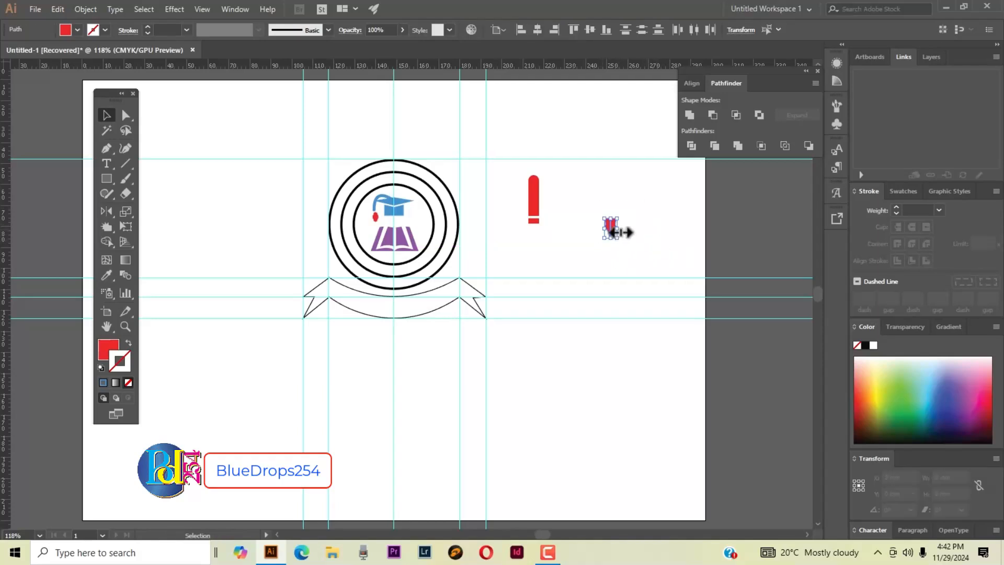
Place the nib directly below the thin red rectangle to form the pen's tip.
{"action": "left_click_drag", "start_coordinate": [611, 226], "coordinate": [535, 234]}
{"action": "left_click", "coordinate": [638, 251]}
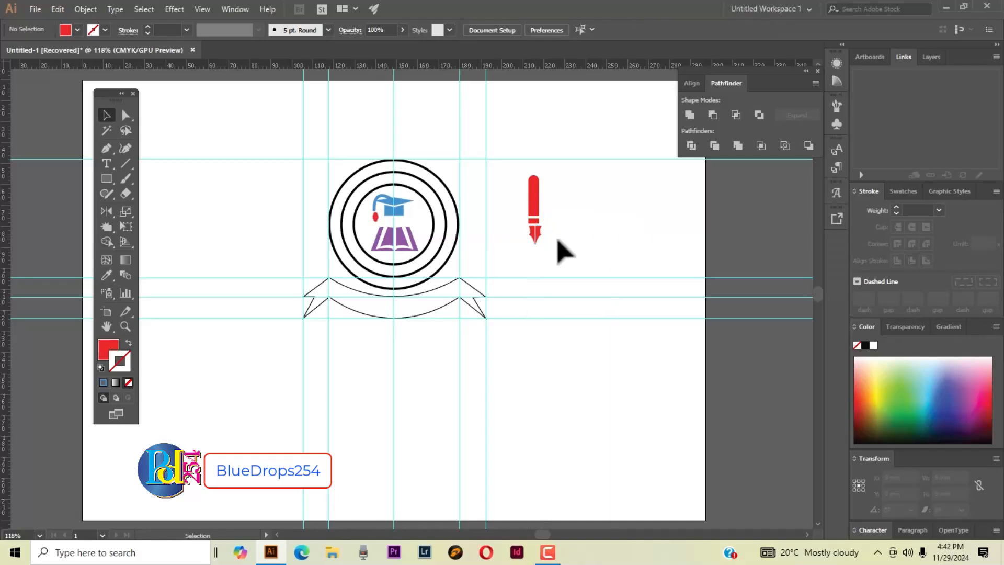
{"action": "left_click", "coordinate": [528, 235]}
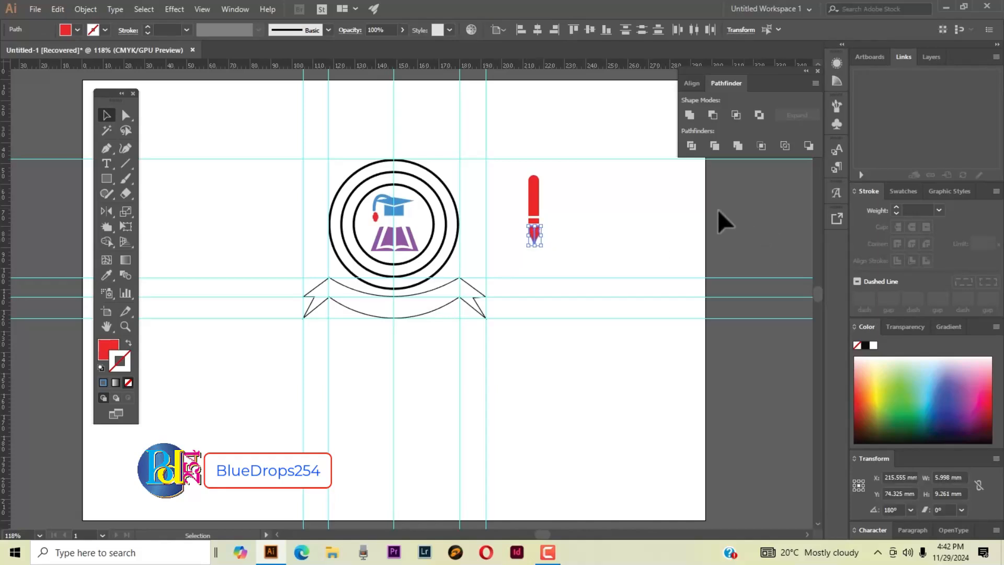
{"action": "left_click", "coordinate": [633, 267]}
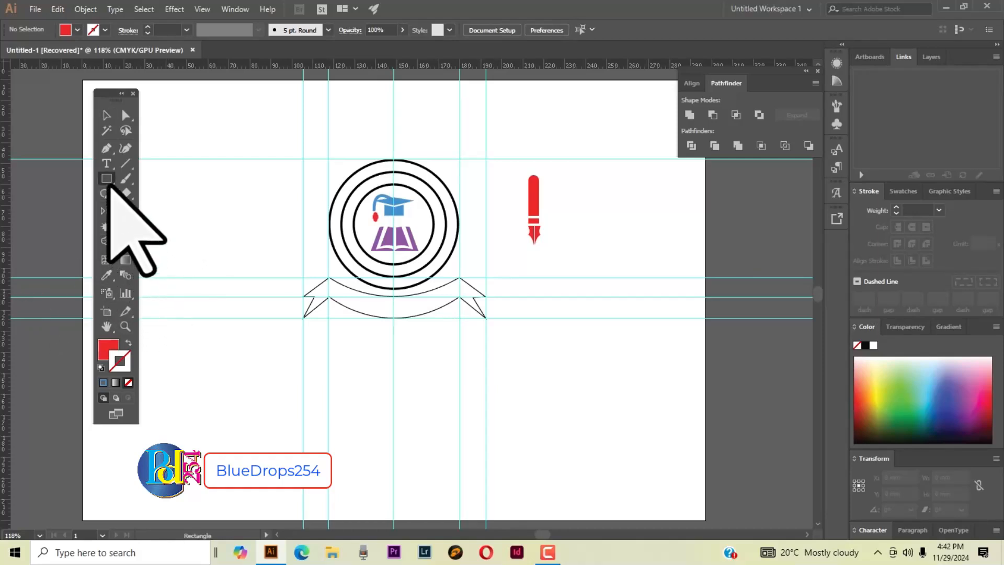
Draw a circle about 3.1 mm in diameter beside the pen and fill it with white.
{"action": "left_click_drag", "start_coordinate": [108, 179], "coordinate": [157, 208]}
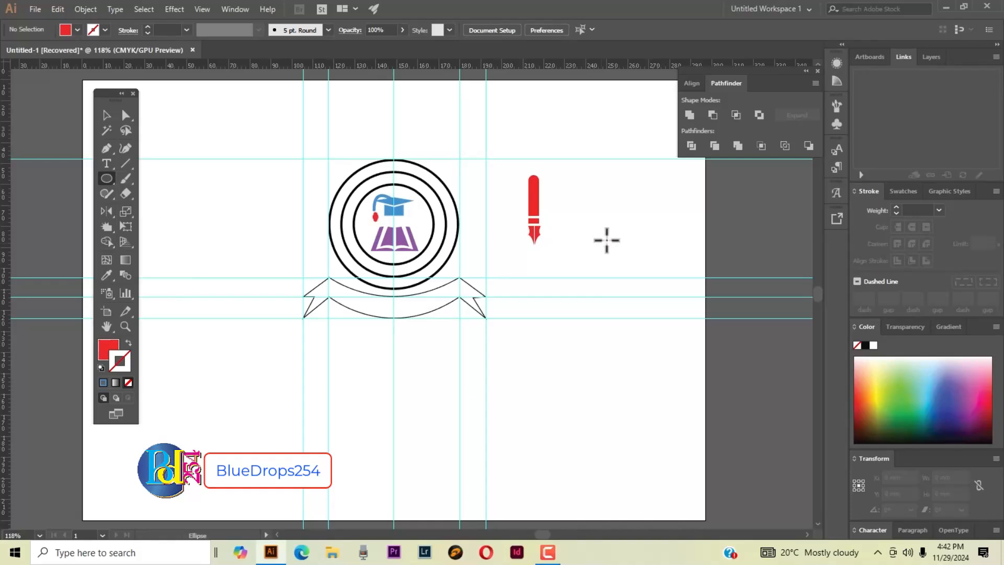
{"action": "left_click_drag", "start_coordinate": [595, 238], "coordinate": [600, 244]}
{"action": "left_click", "coordinate": [106, 115]}
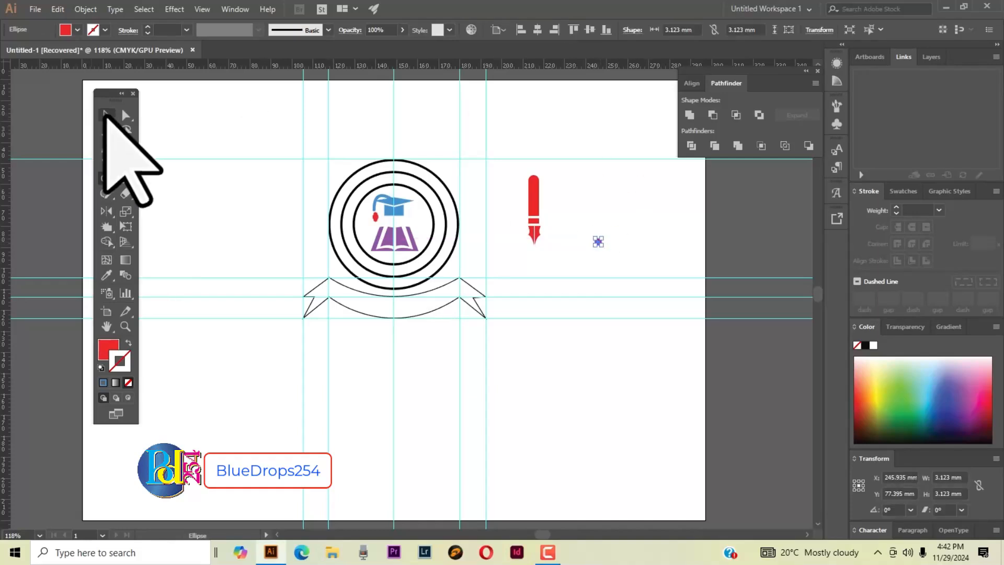
{"action": "left_click", "coordinate": [77, 30]}
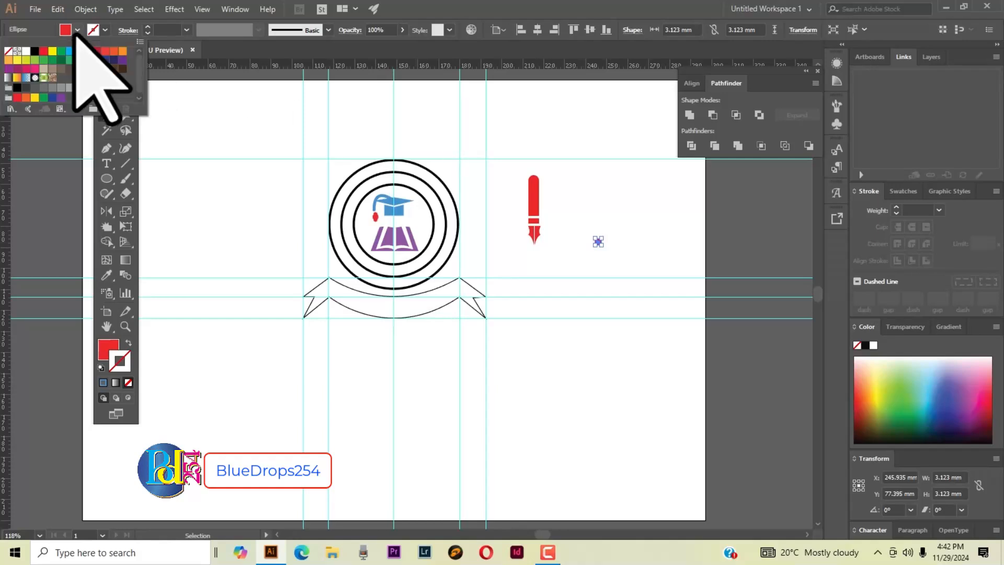
{"action": "left_click", "coordinate": [27, 52]}
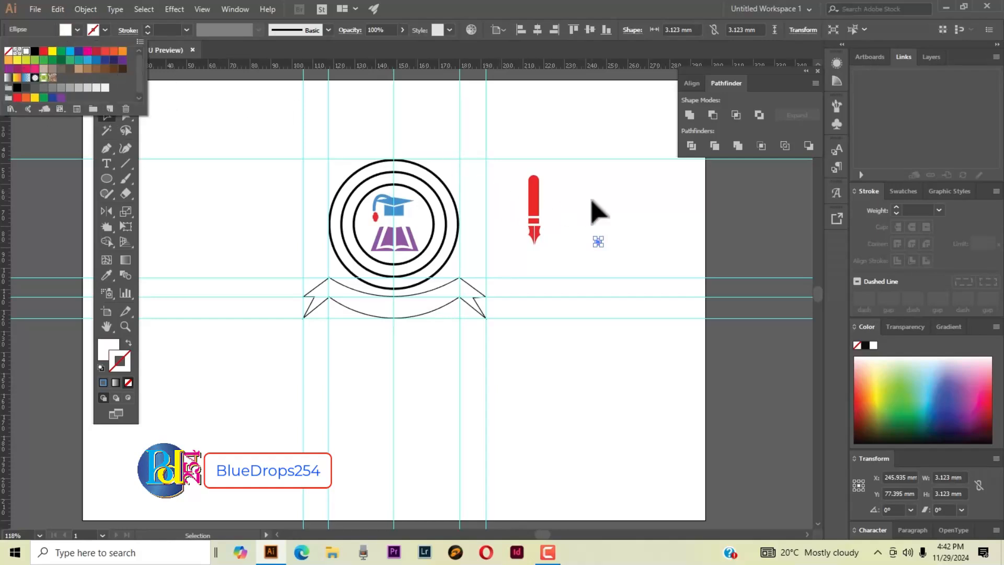
Move the small white circle onto the middle of the nib as its breather hole.
{"action": "left_click", "coordinate": [600, 243]}
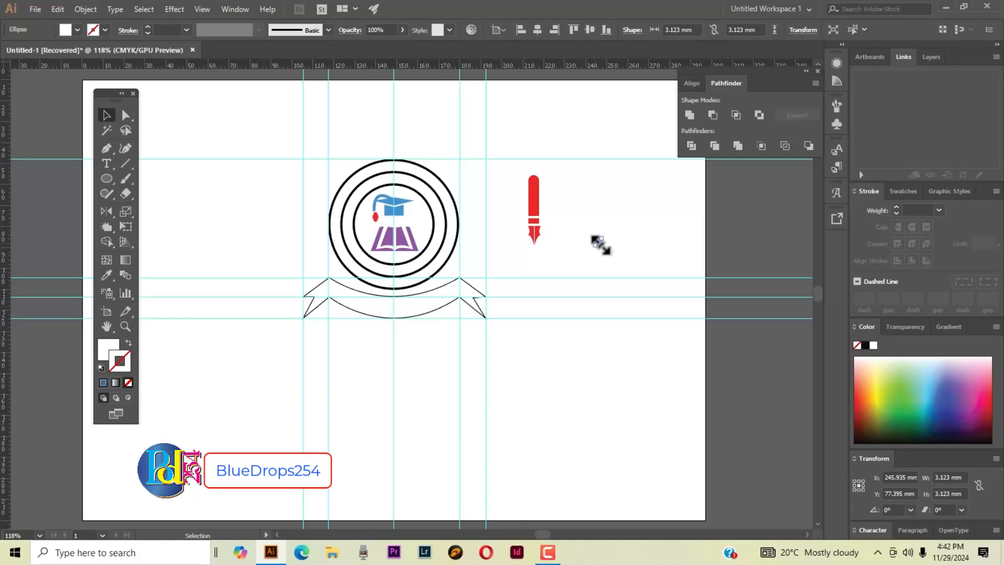
{"action": "left_click_drag", "start_coordinate": [597, 244], "coordinate": [534, 229]}
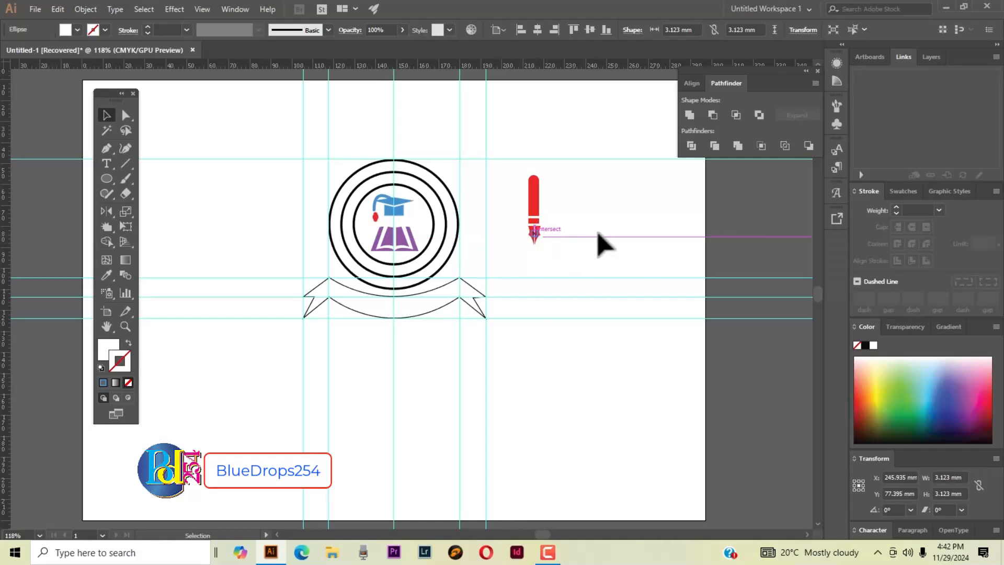
{"action": "left_click", "coordinate": [630, 253]}
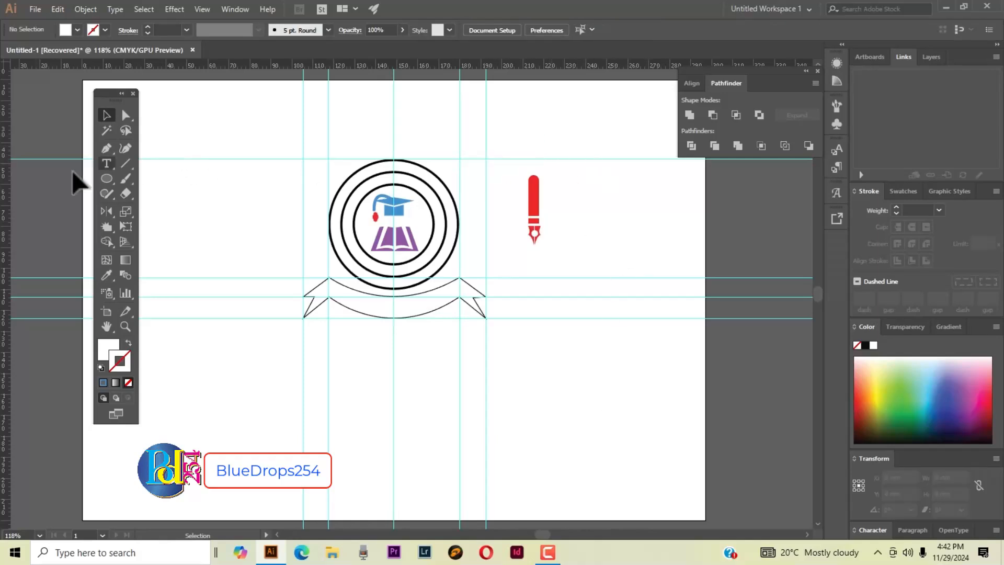
Draw a closed clip shape about 4.8 mm wide and 6.2 mm high on the right side of the pen's upper barrel with the Pen tool.
{"action": "left_click", "coordinate": [106, 148]}
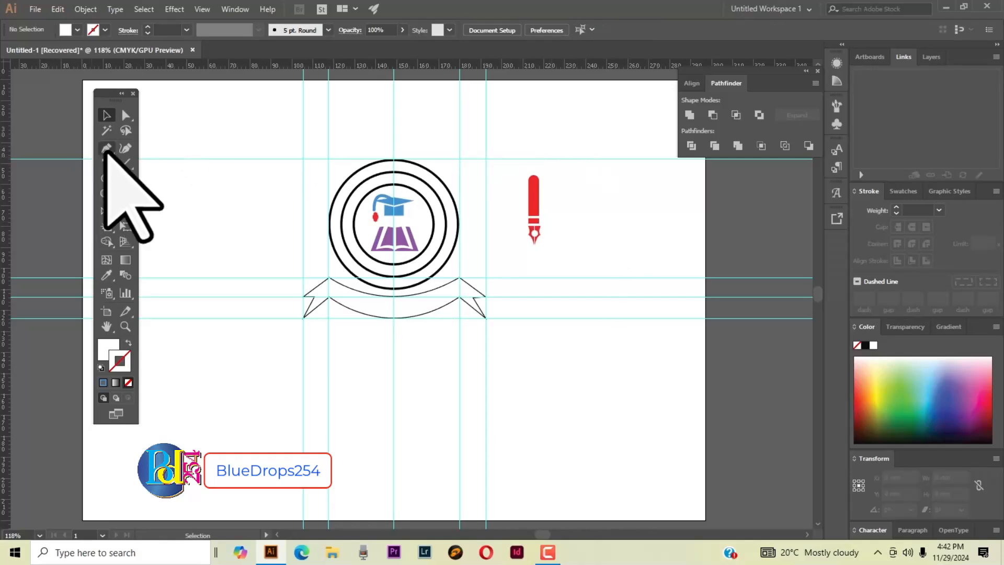
{"action": "left_click", "coordinate": [533, 183]}
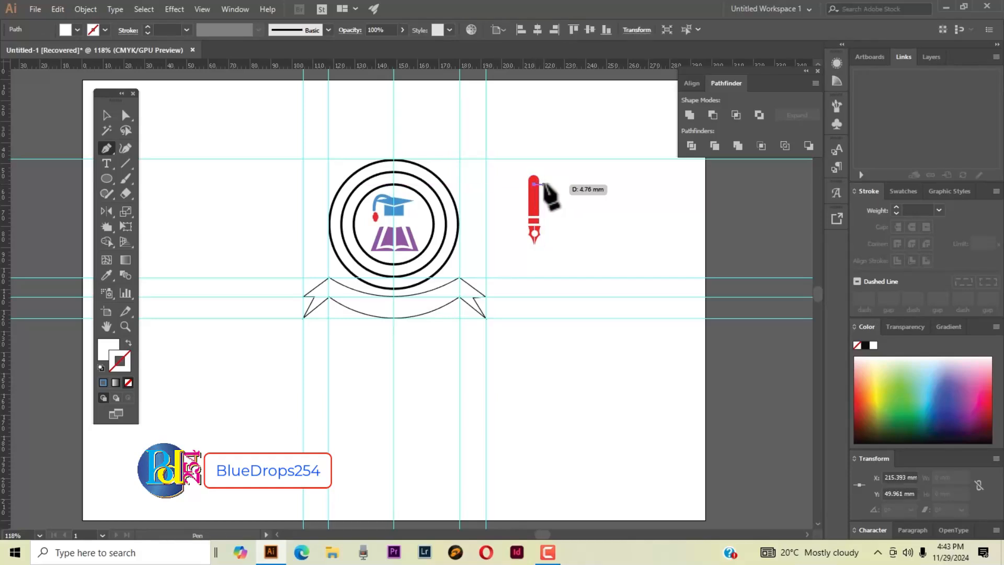
{"action": "left_click", "coordinate": [544, 184]}
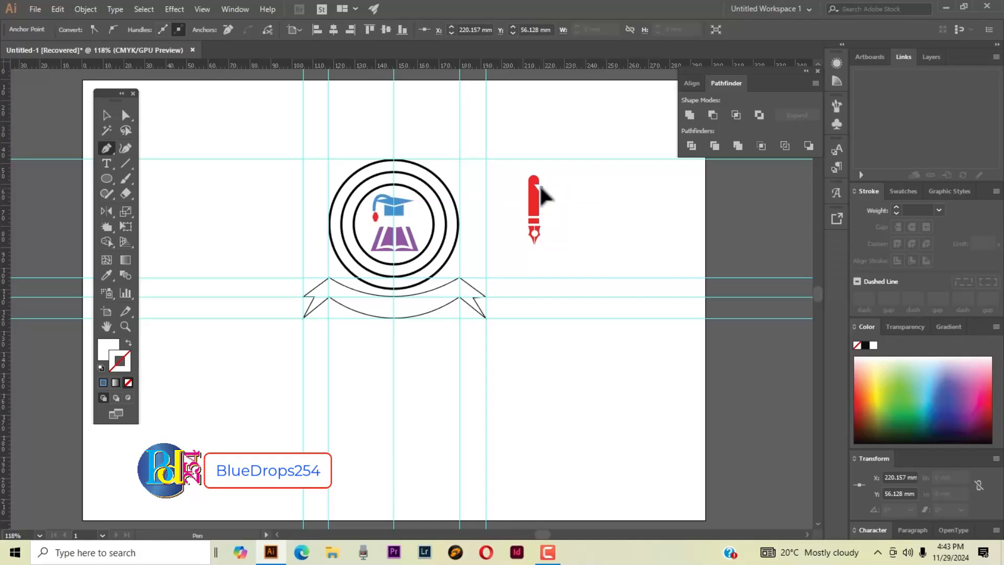
{"action": "left_click", "coordinate": [534, 184]}
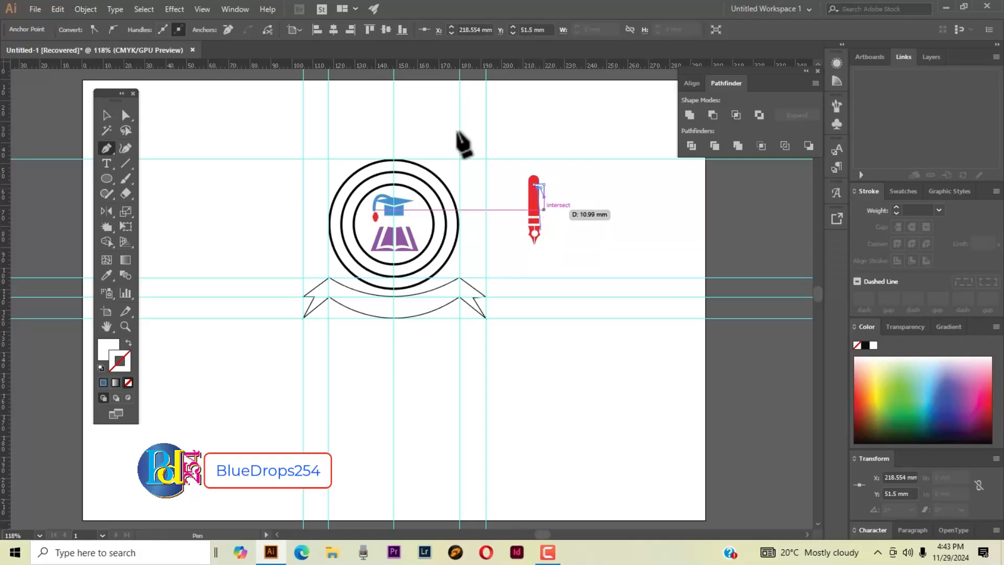
{"action": "left_click", "coordinate": [106, 114]}
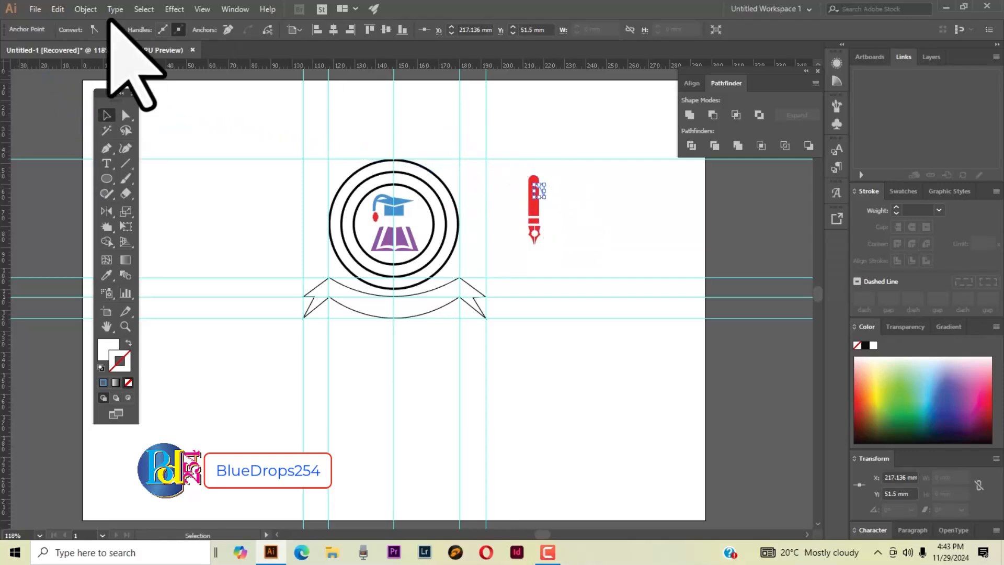
Fill the pen's clip shape with red ef0a0a and rotate it about 8.6° clockwise.
{"action": "double_click", "coordinate": [107, 355]}
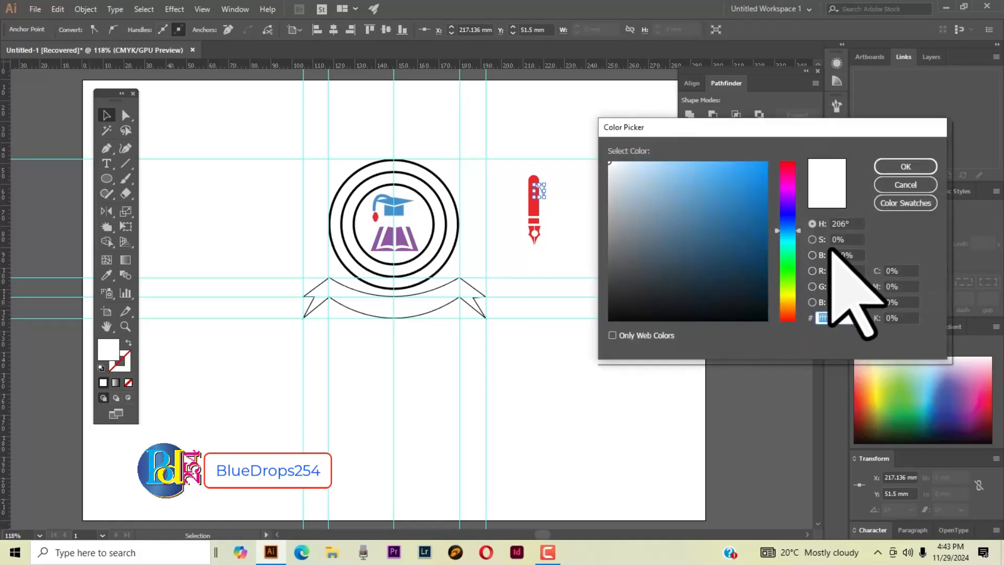
{"action": "left_click", "coordinate": [788, 320]}
{"action": "left_click", "coordinate": [765, 163]}
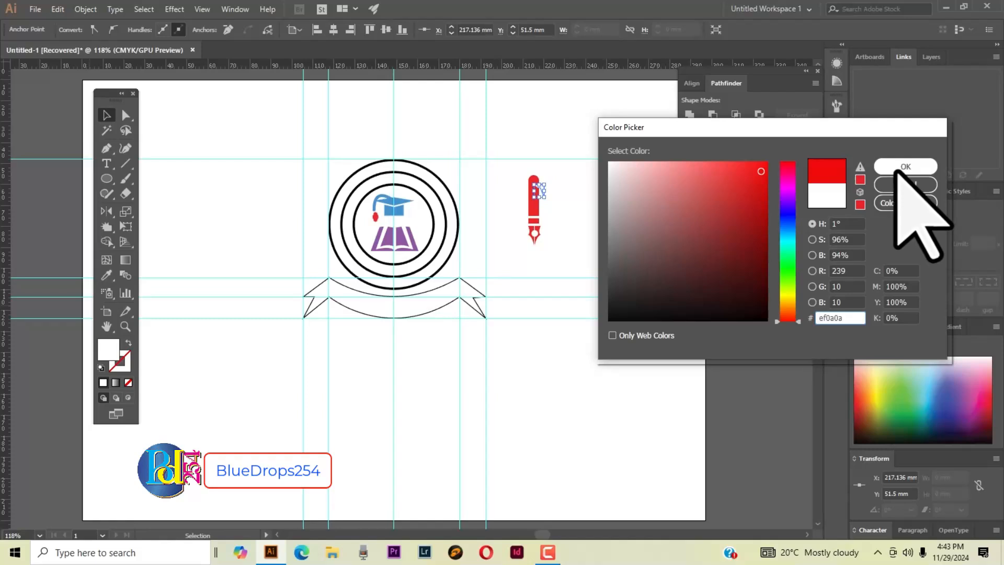
{"action": "left_click", "coordinate": [903, 167]}
{"action": "left_click", "coordinate": [610, 242]}
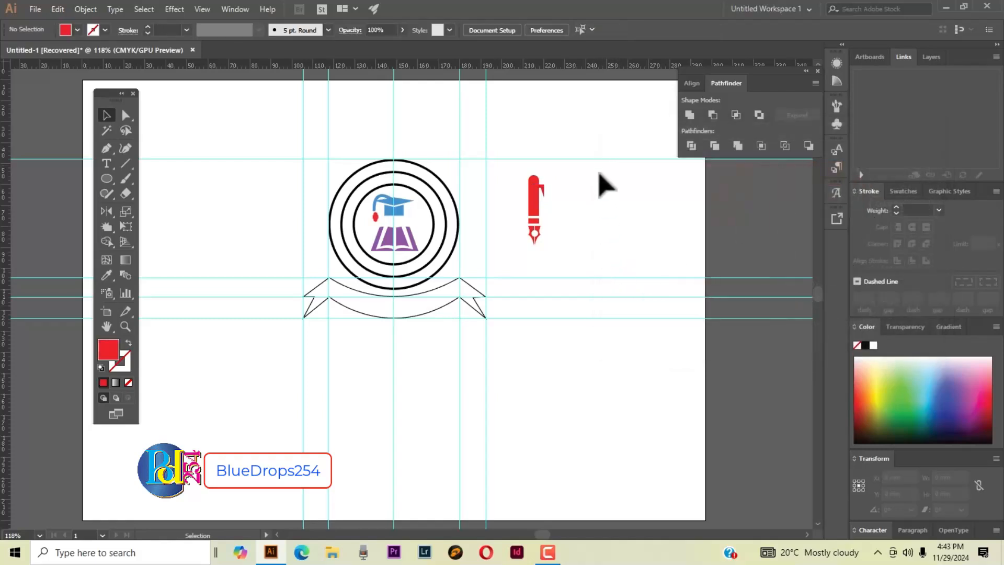
{"action": "left_click_drag", "start_coordinate": [544, 198], "coordinate": [550, 200]}
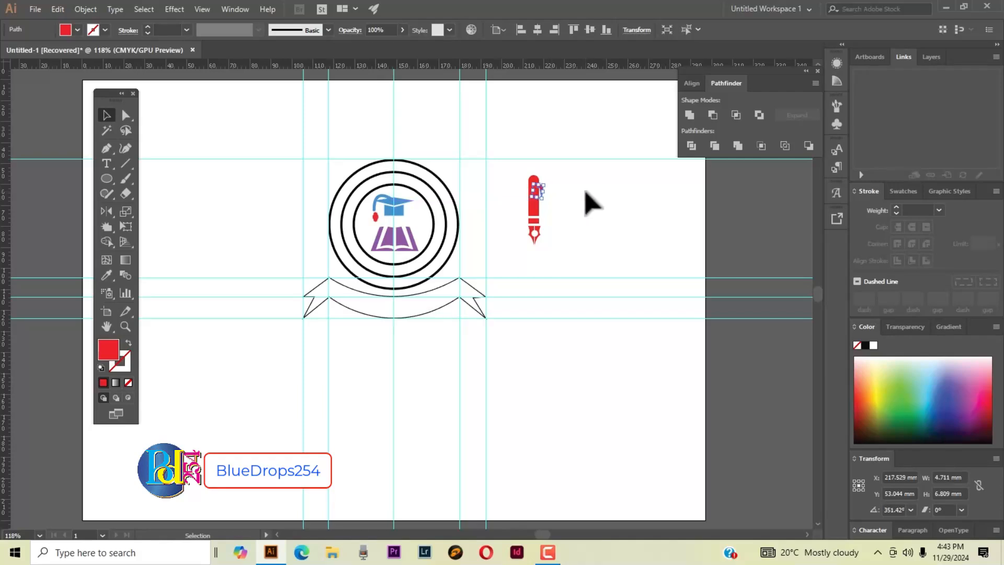
Scale the whole pen down to about 4.7 mm wide and 21.3 mm high and rotate it clockwise so its nib points down-left.
{"action": "left_click", "coordinate": [587, 203]}
{"action": "left_click_drag", "start_coordinate": [509, 171], "coordinate": [547, 248]}
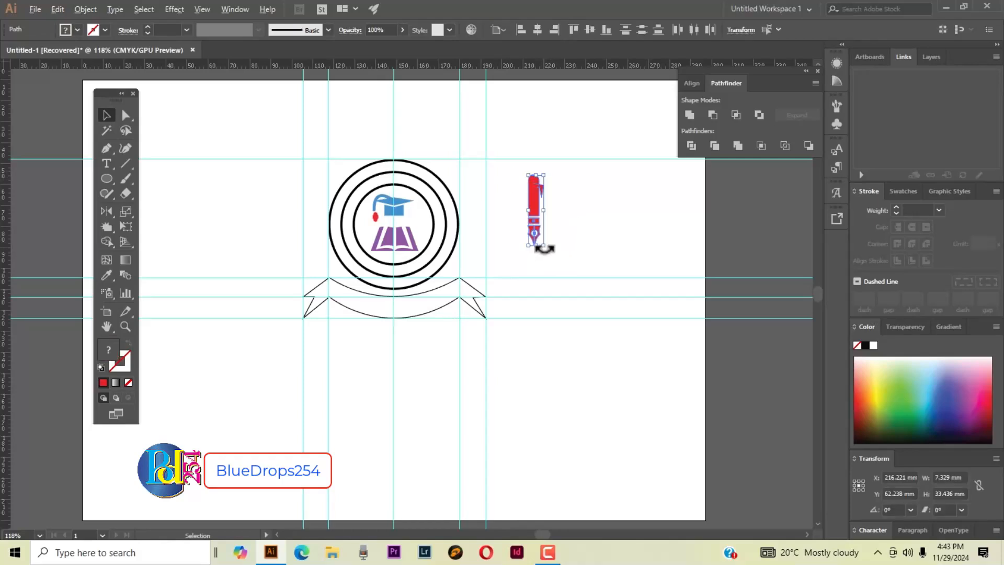
{"action": "left_click_drag", "start_coordinate": [544, 247], "coordinate": [573, 231]}
{"action": "left_click", "coordinate": [596, 243]}
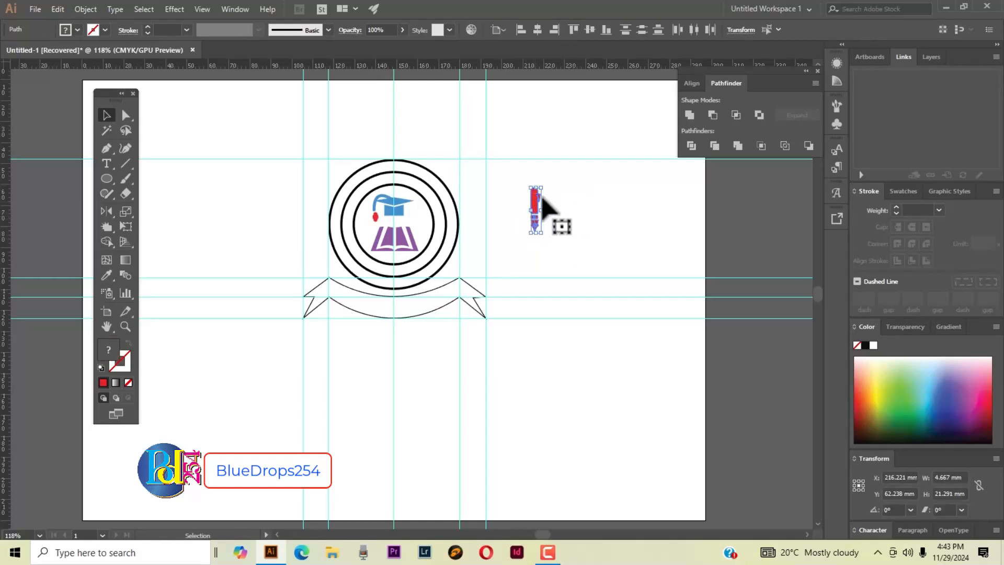
{"action": "left_click_drag", "start_coordinate": [546, 187], "coordinate": [555, 227]}
{"action": "left_click", "coordinate": [575, 240]}
Group the pen's shapes and move the group into the badge's inner circle, with the nib over the book's right page.
{"action": "left_click_drag", "start_coordinate": [511, 177], "coordinate": [551, 226]}
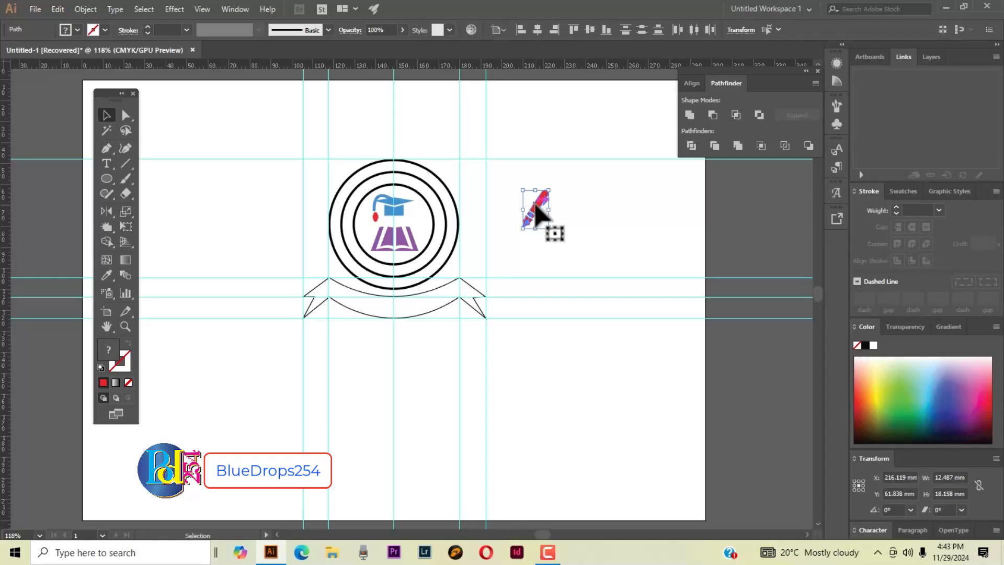
{"action": "right_click", "coordinate": [538, 205]}
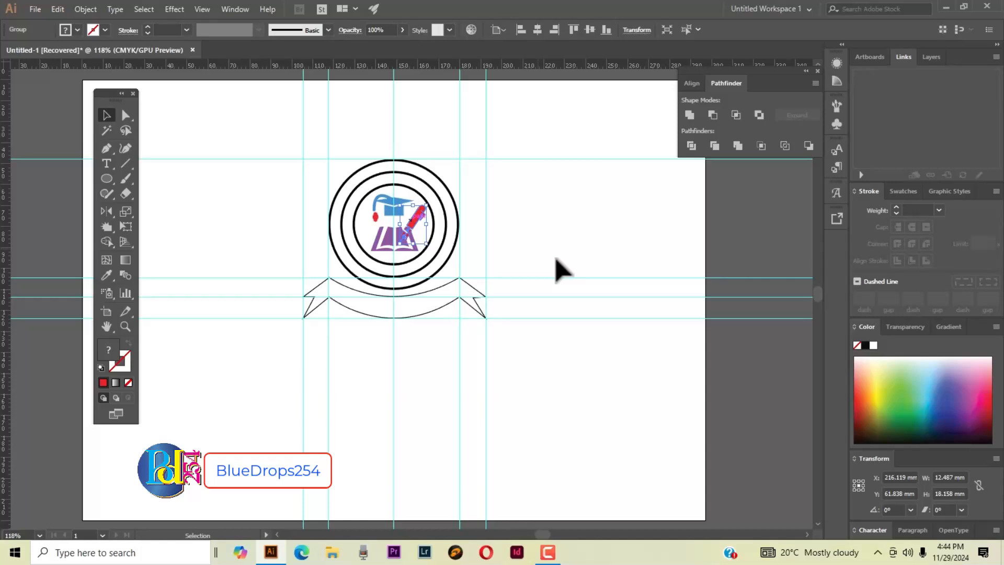
{"action": "left_click", "coordinate": [561, 270]}
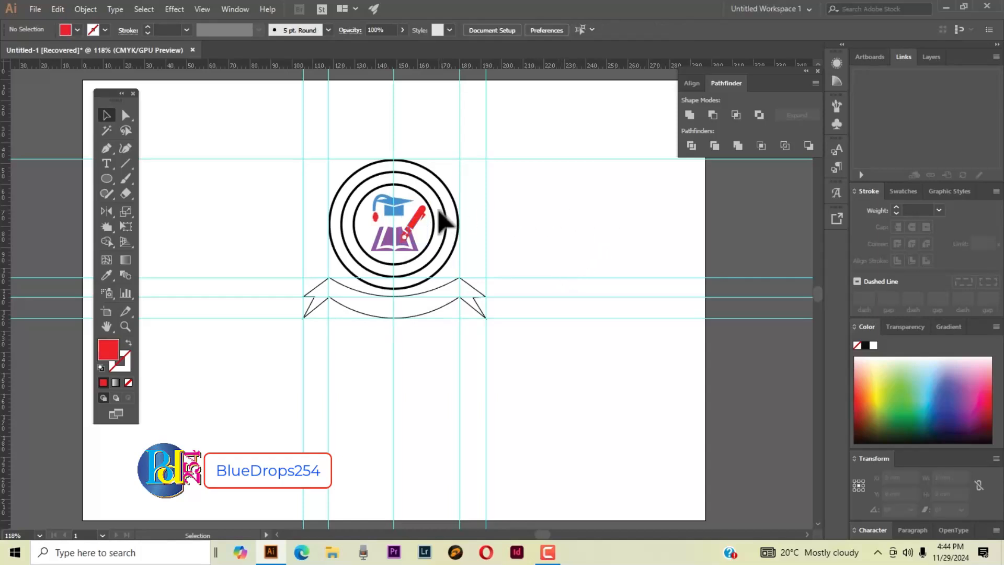
Create a reflected copy of the pen group, mirrored across the vertical axis.
{"action": "left_click_drag", "start_coordinate": [426, 215], "coordinate": [425, 214]}
{"action": "right_click", "coordinate": [423, 213]}
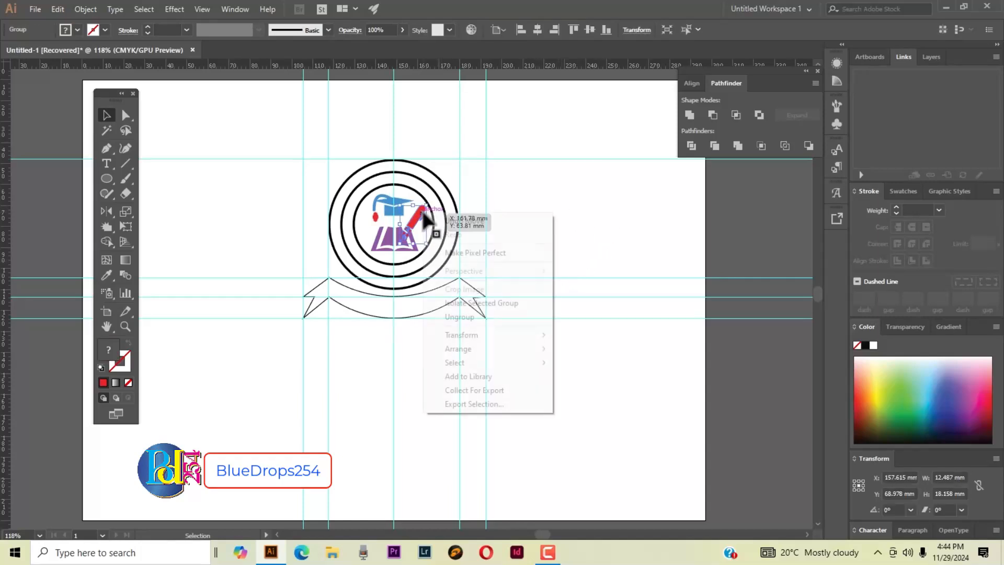
{"action": "mouse_move", "coordinate": [518, 335]}
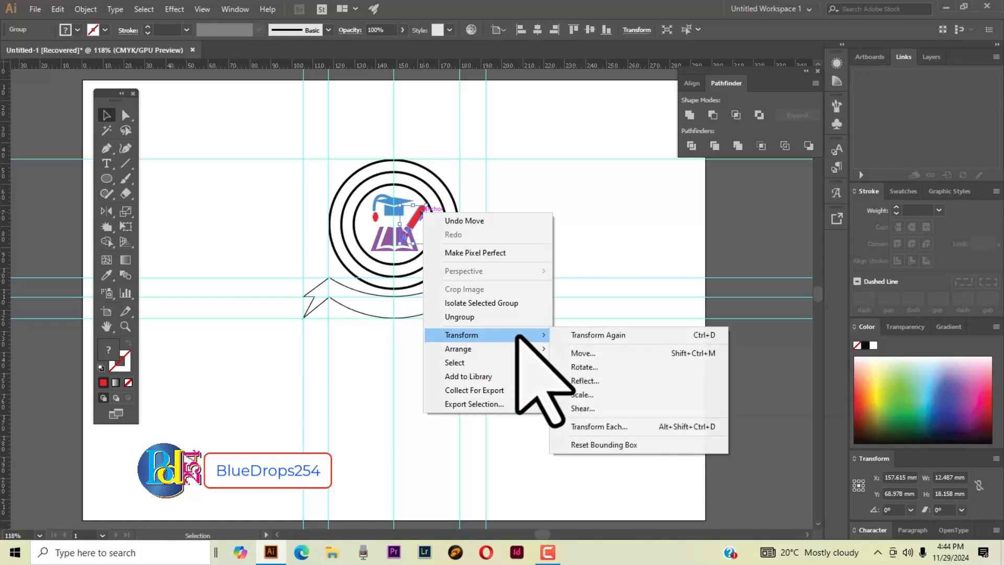
{"action": "left_click", "coordinate": [589, 380]}
{"action": "left_click", "coordinate": [724, 387]}
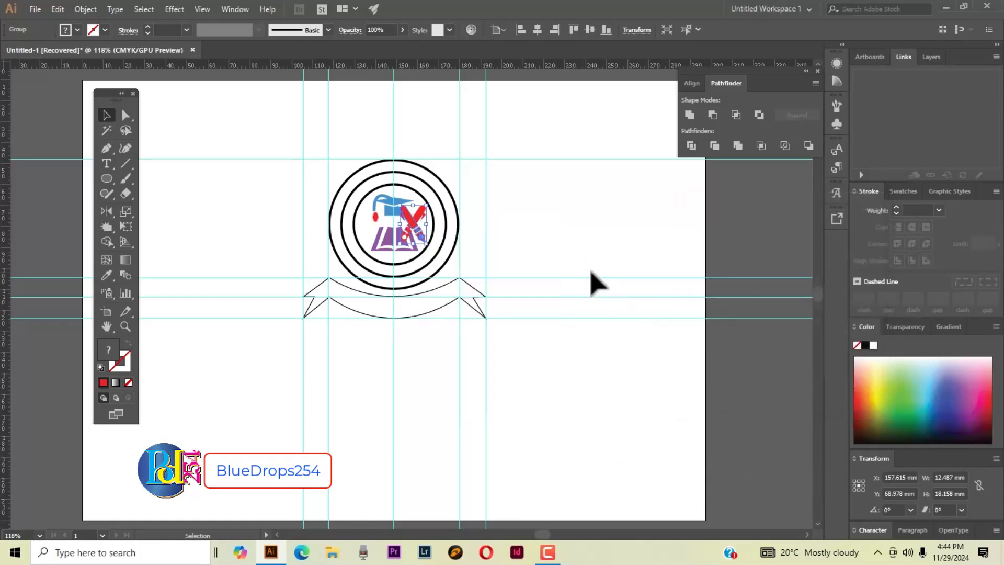
Move the mirrored pen horizontally to the book's left page, at about X 138.9 mm, opposite the original pen.
{"action": "key", "text": "Left"}
{"action": "key", "text": "Left"}
{"action": "key", "text": "Left"}
{"action": "key", "text": "Left"}
{"action": "key", "text": "Left"}
{"action": "key", "text": "Left"}
{"action": "key", "text": "Left"}
{"action": "key", "text": "Left"}
{"action": "key", "text": "Left"}
{"action": "key", "text": "Left"}
{"action": "key", "text": "Left"}
{"action": "key", "text": "Left"}
{"action": "key", "text": "Left"}
{"action": "key", "text": "Left"}
{"action": "key", "text": "Left"}
{"action": "key", "text": "Left"}
{"action": "key", "text": "Left"}
{"action": "key", "text": "Left"}
{"action": "key", "text": "Left"}
{"action": "key", "text": "Left"}
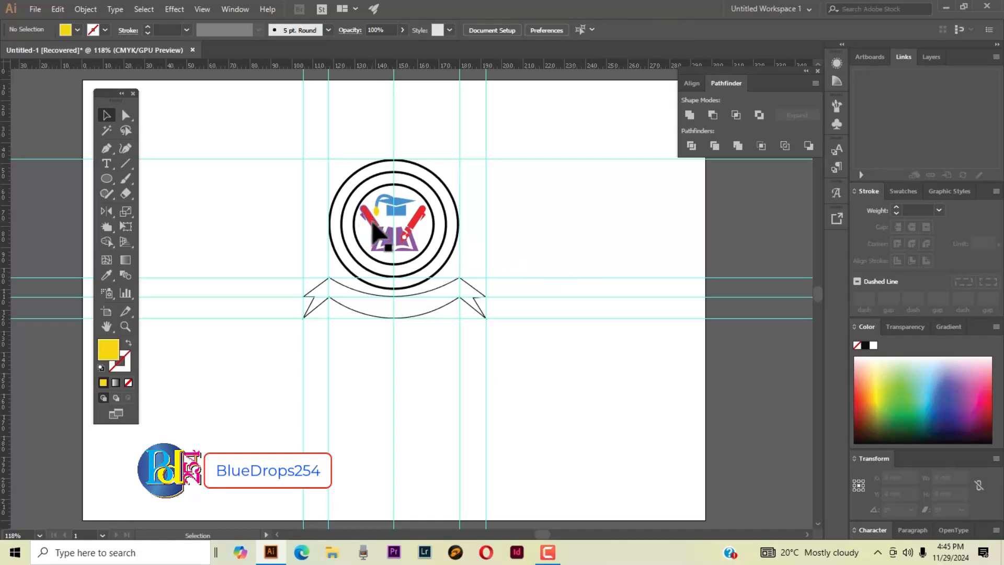
Fill the left pen group with black.
{"action": "left_click", "coordinate": [372, 224]}
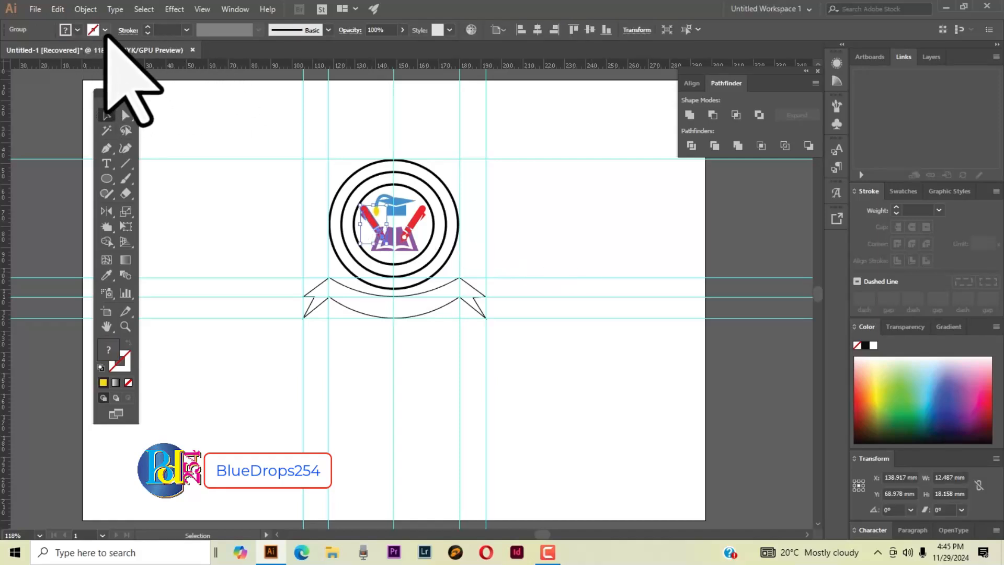
{"action": "left_click", "coordinate": [78, 30]}
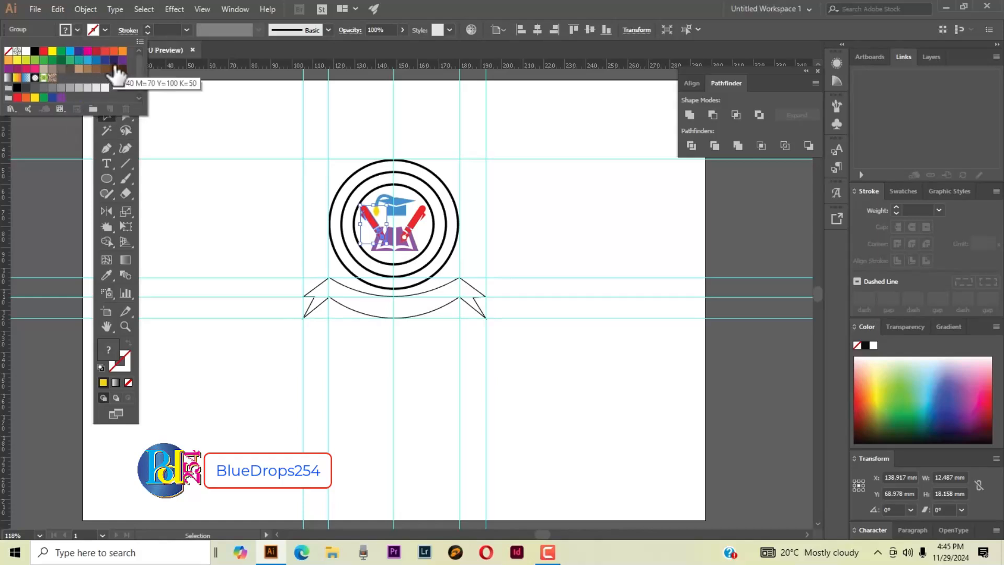
{"action": "left_click", "coordinate": [35, 51]}
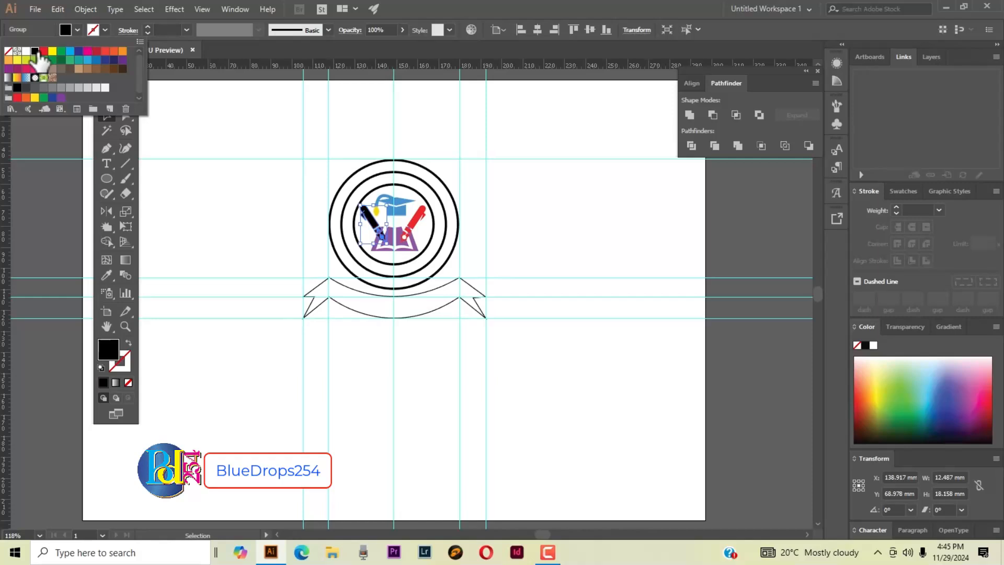
{"action": "left_click", "coordinate": [555, 234]}
{"action": "left_click", "coordinate": [555, 234]}
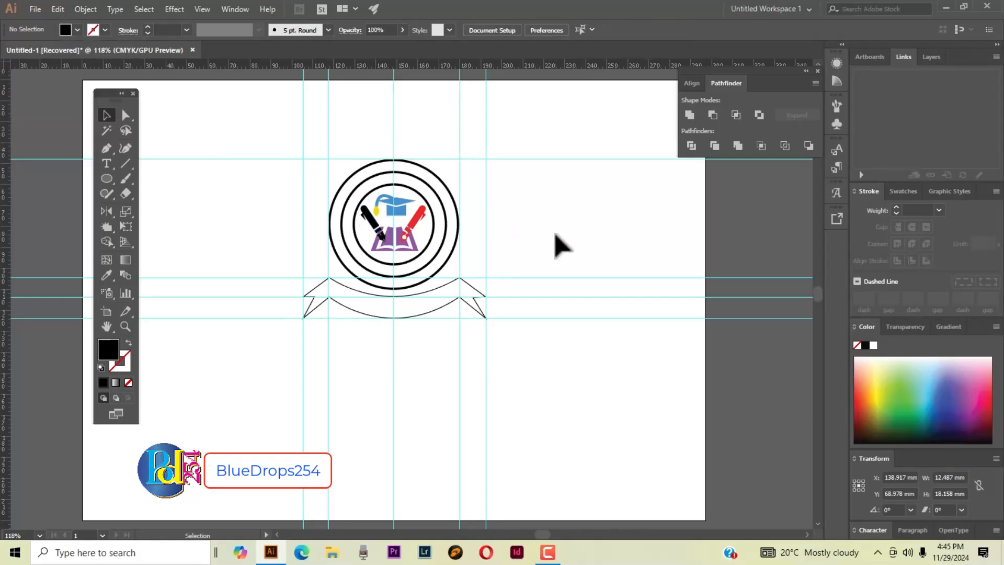
Ungroup the left pen and fill its nib's breather hole with white.
{"action": "left_click", "coordinate": [382, 237]}
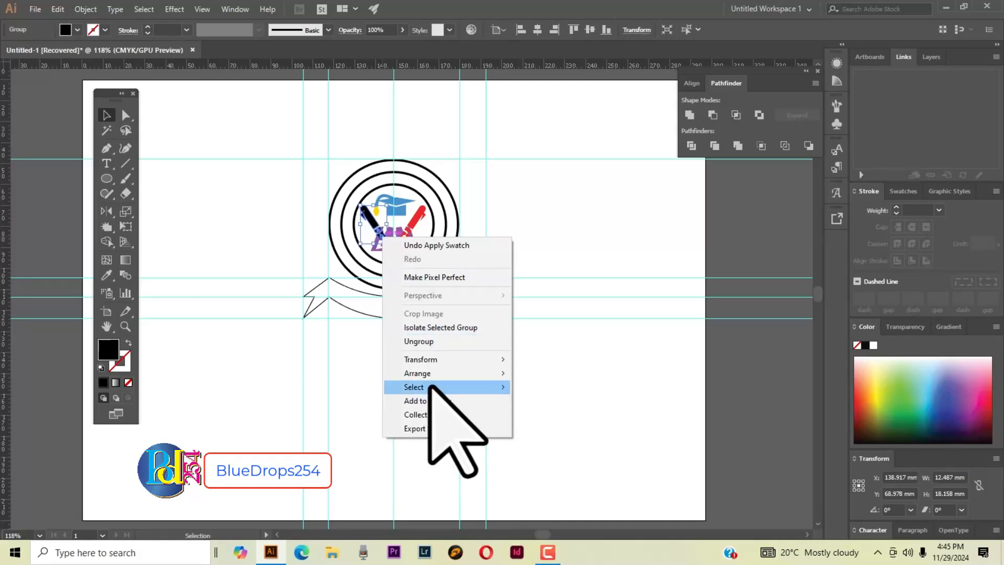
{"action": "left_click", "coordinate": [418, 340]}
{"action": "left_click", "coordinate": [520, 249]}
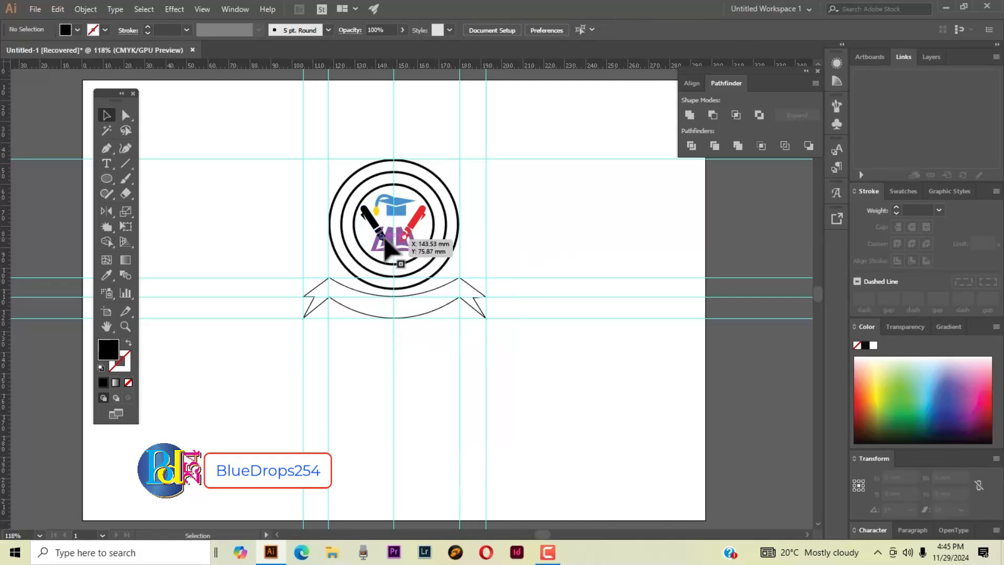
{"action": "left_click", "coordinate": [383, 236]}
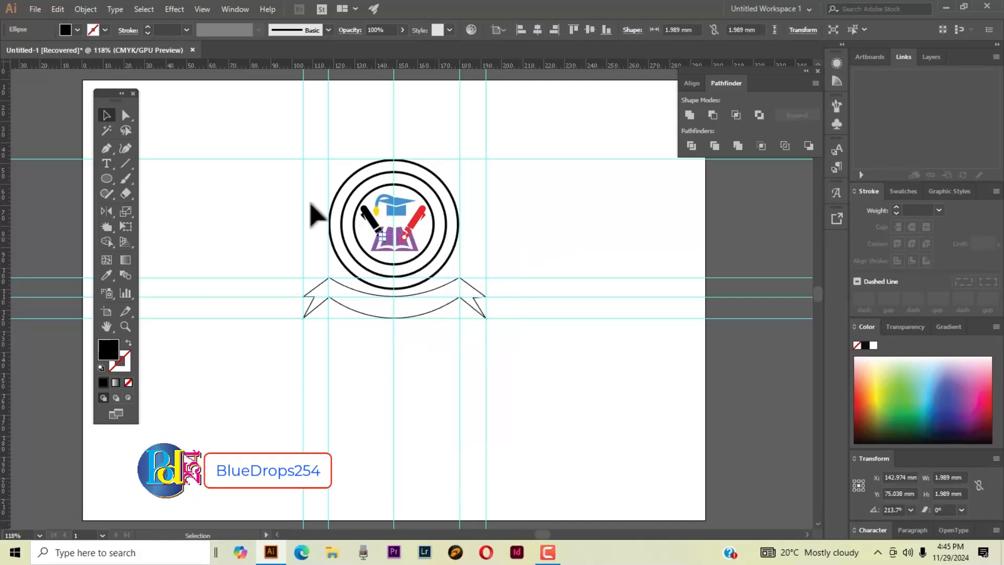
{"action": "left_click", "coordinate": [77, 29]}
{"action": "left_click", "coordinate": [25, 51]}
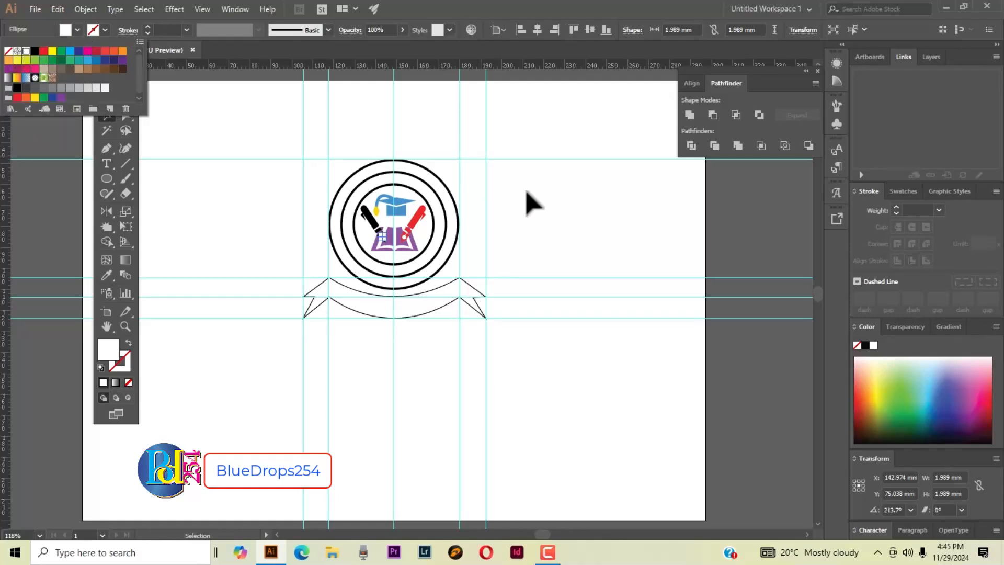
{"action": "left_click", "coordinate": [547, 239]}
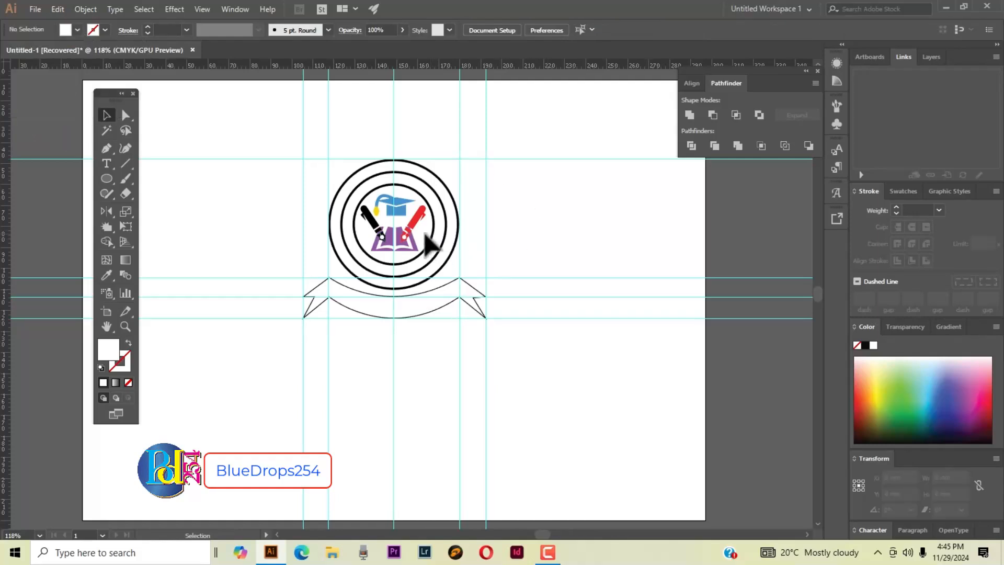
Fill the right pen group with black.
{"action": "left_click", "coordinate": [427, 214]}
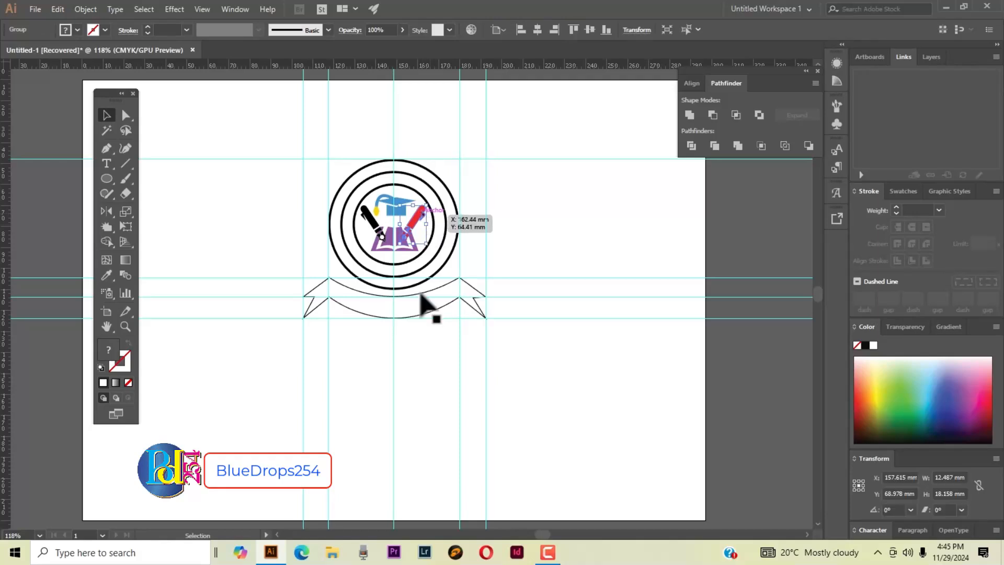
{"action": "left_click", "coordinate": [77, 30]}
{"action": "left_click", "coordinate": [34, 51]}
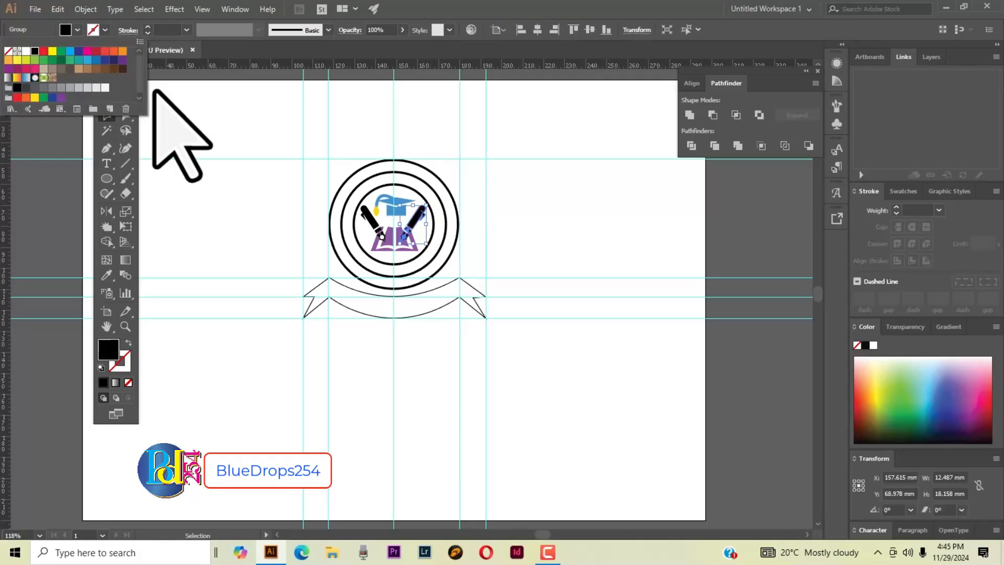
{"action": "left_click", "coordinate": [538, 228]}
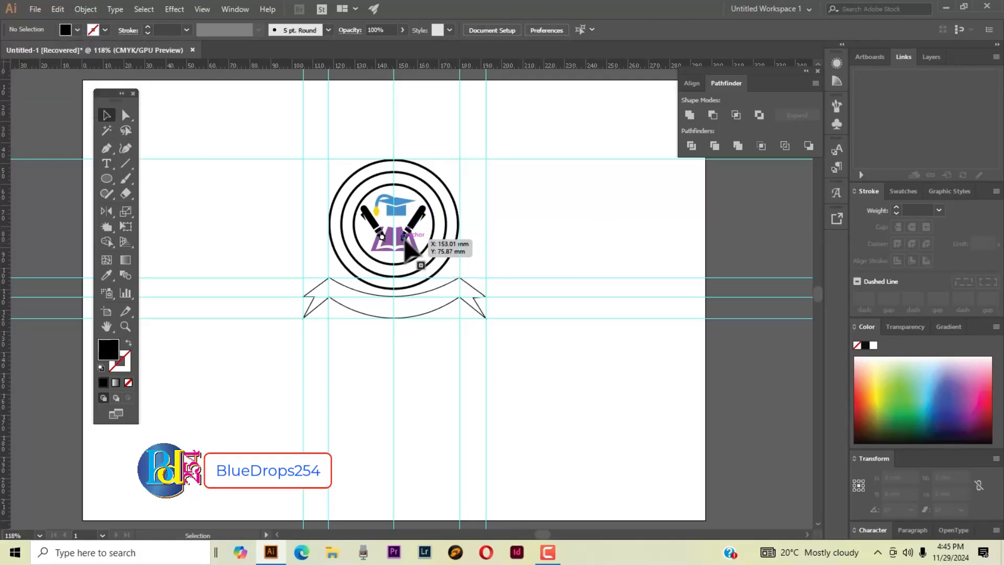
Ungroup the right pen and fill the small circle on its nib with white.
{"action": "left_click", "coordinate": [406, 237]}
{"action": "right_click", "coordinate": [416, 225]}
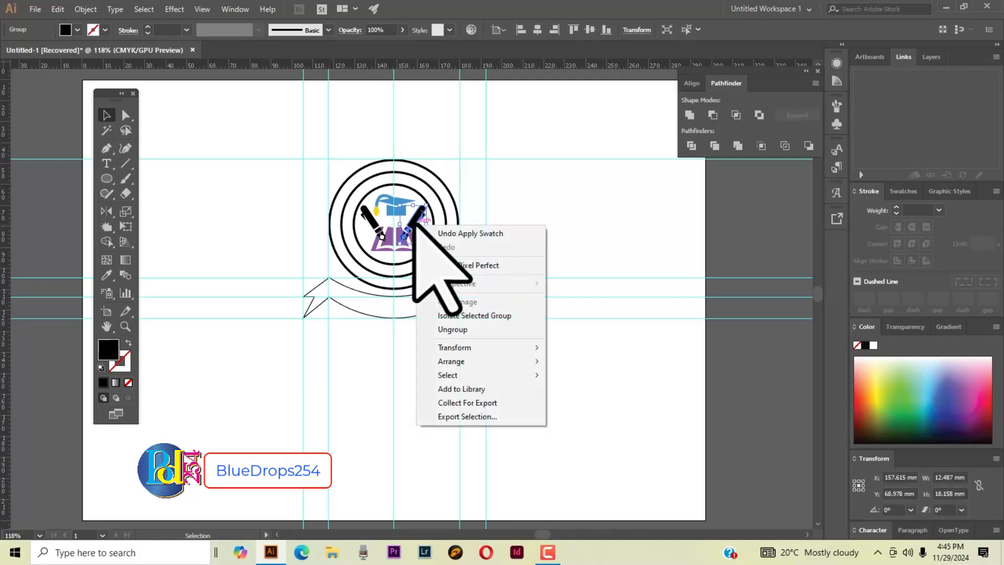
{"action": "left_click", "coordinate": [470, 330]}
{"action": "left_click", "coordinate": [429, 246]}
{"action": "left_click", "coordinate": [406, 237]}
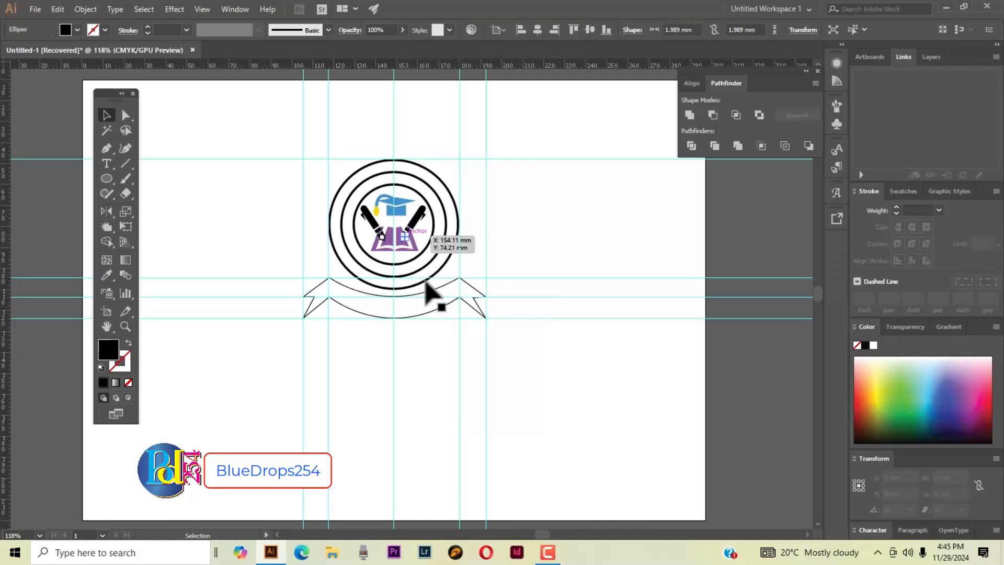
{"action": "left_click", "coordinate": [77, 30]}
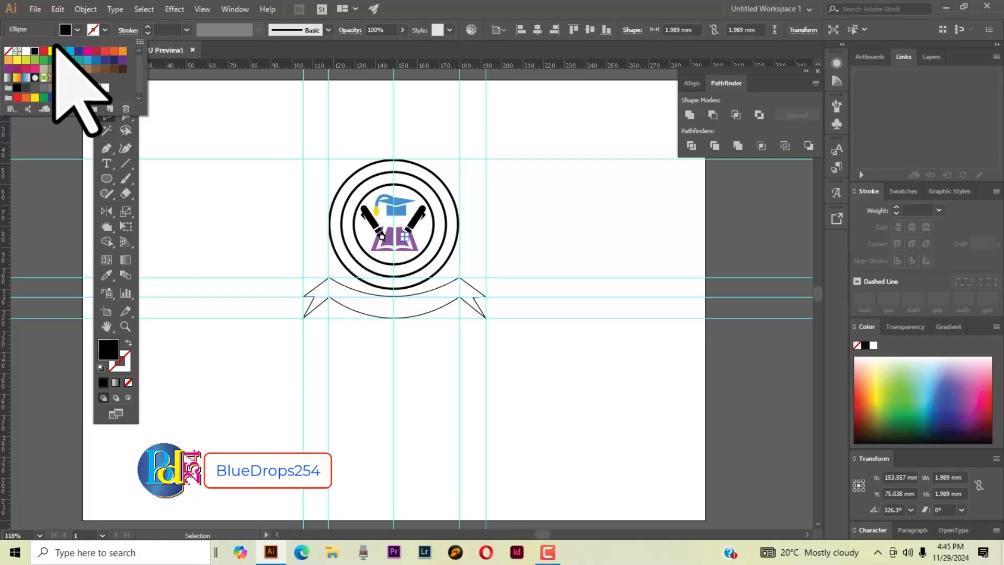
{"action": "left_click", "coordinate": [26, 51]}
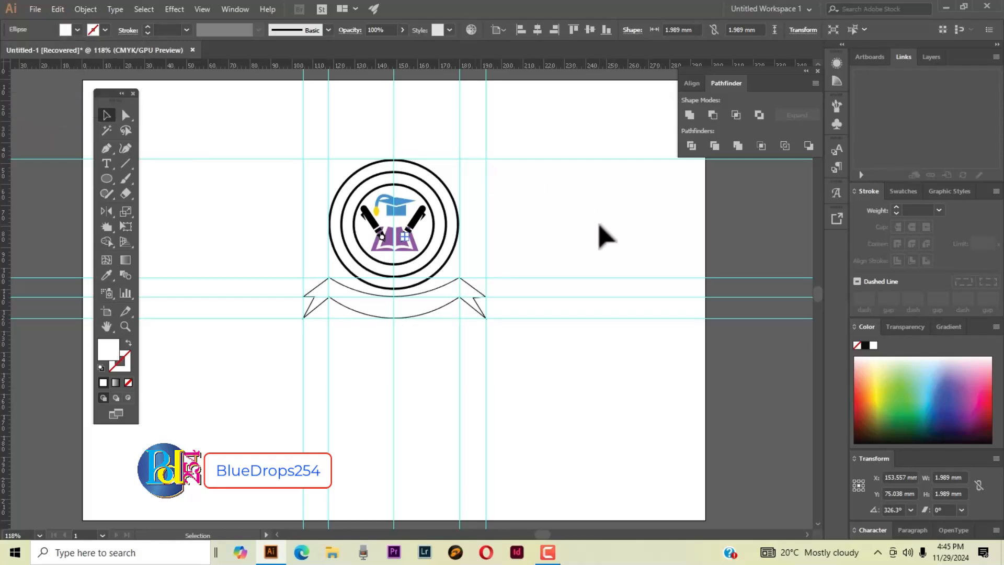
{"action": "left_click", "coordinate": [599, 234]}
Fill the graduation cap's yellow tassel end with red.
{"action": "left_click", "coordinate": [376, 211]}
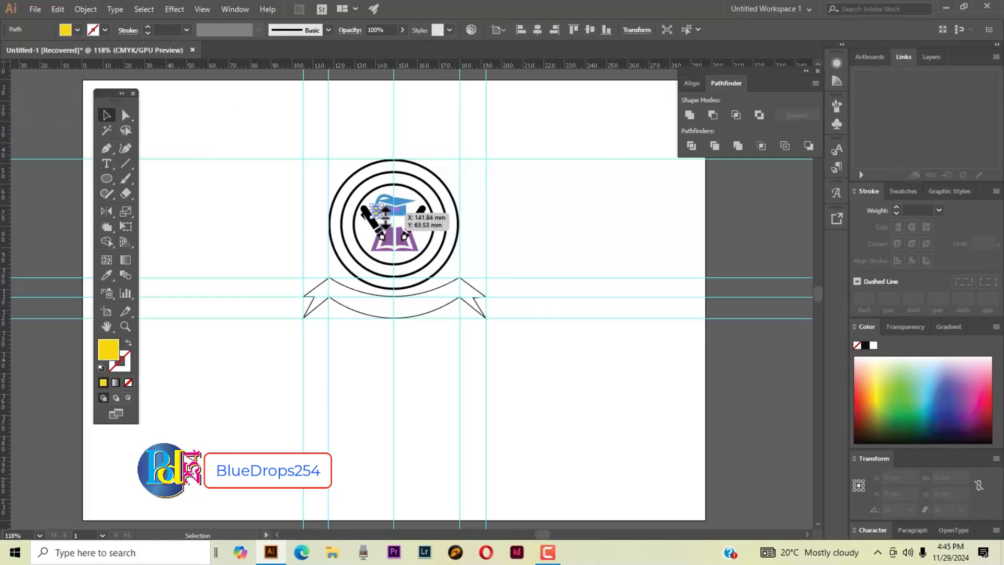
{"action": "left_click", "coordinate": [77, 30]}
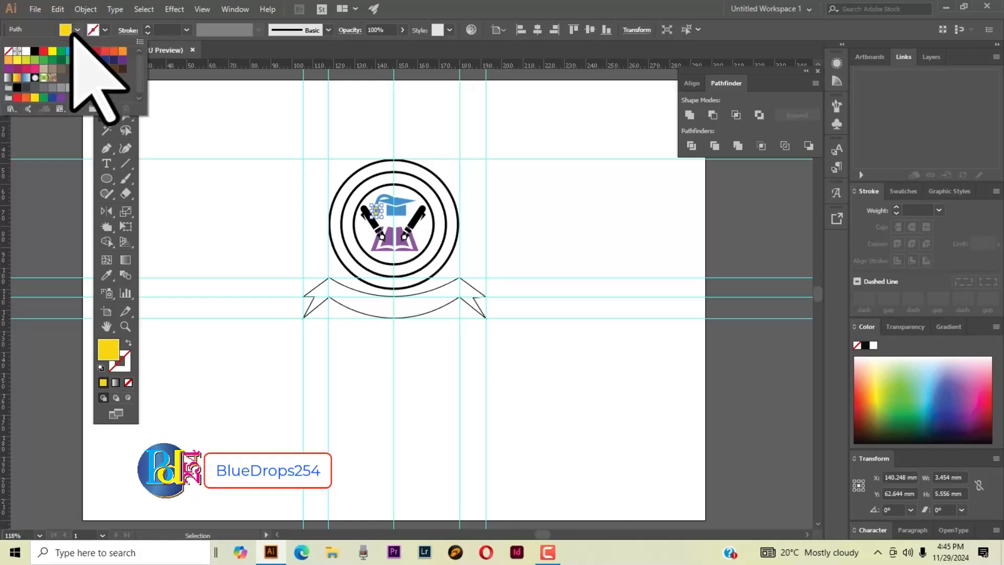
{"action": "left_click", "coordinate": [44, 51]}
{"action": "left_click", "coordinate": [571, 236]}
{"action": "left_click", "coordinate": [578, 242]}
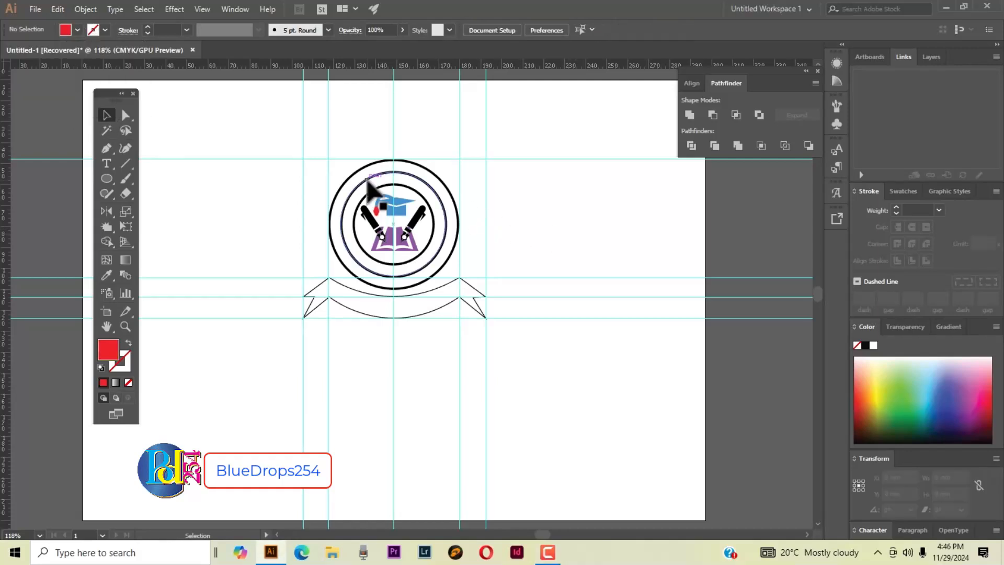
Set the stroke weight of the middle concentric circle to 1 pt.
{"action": "left_click", "coordinate": [370, 179]}
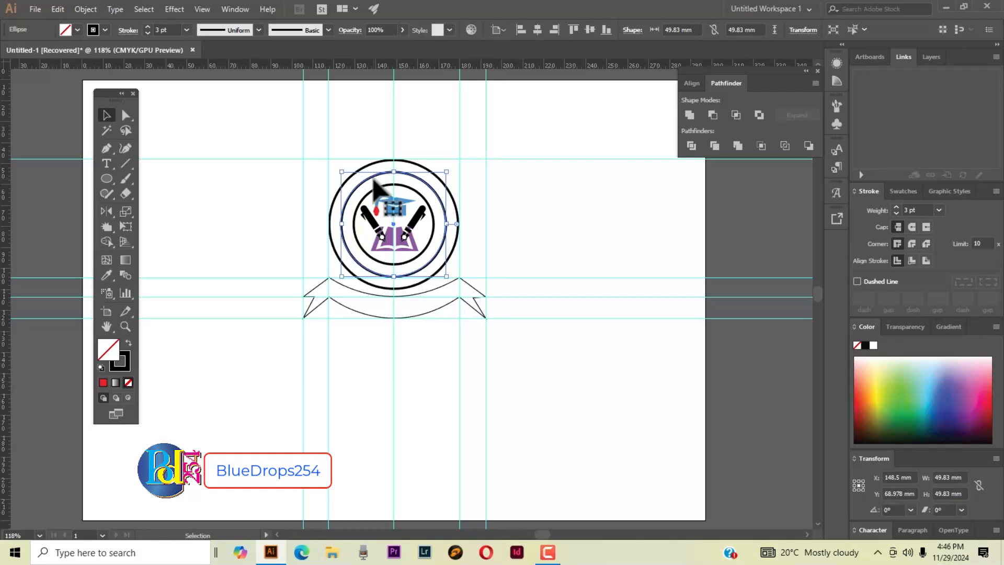
{"action": "left_click", "coordinate": [149, 32]}
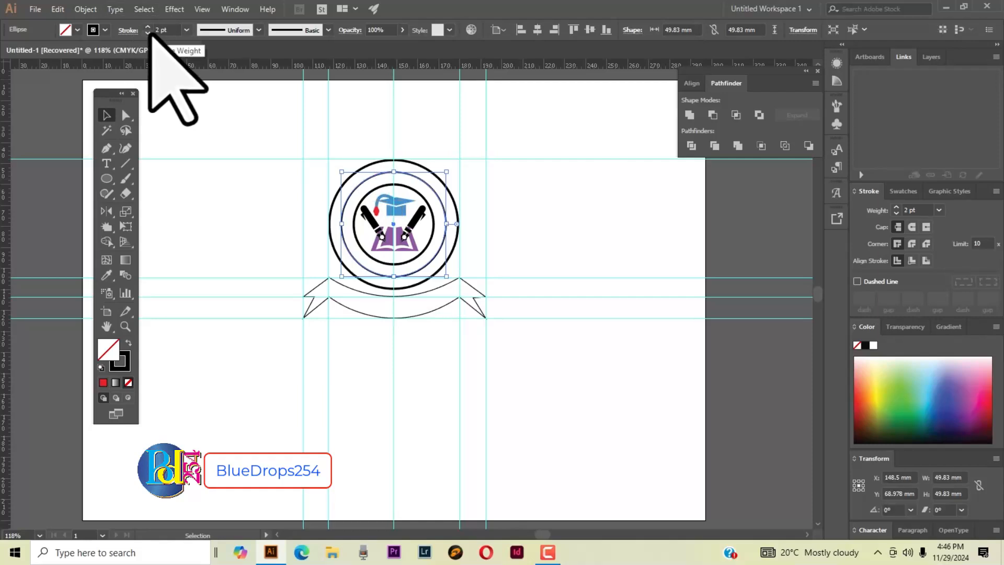
{"action": "left_click", "coordinate": [148, 32]}
{"action": "left_click", "coordinate": [522, 210]}
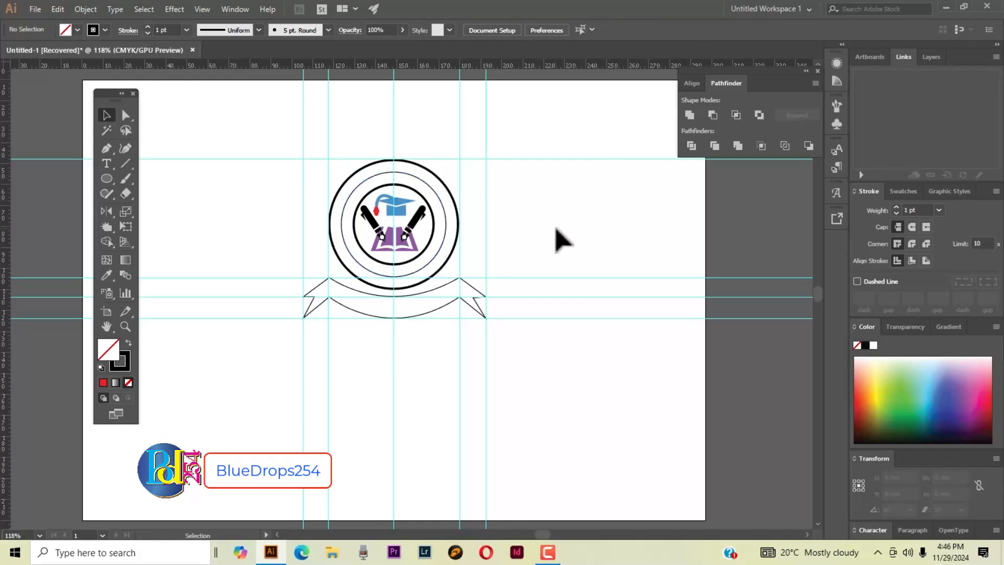
Split the middle circle into upper and lower halves by cutting its left and right anchor points with the Scissors tool.
{"action": "left_click", "coordinate": [440, 201]}
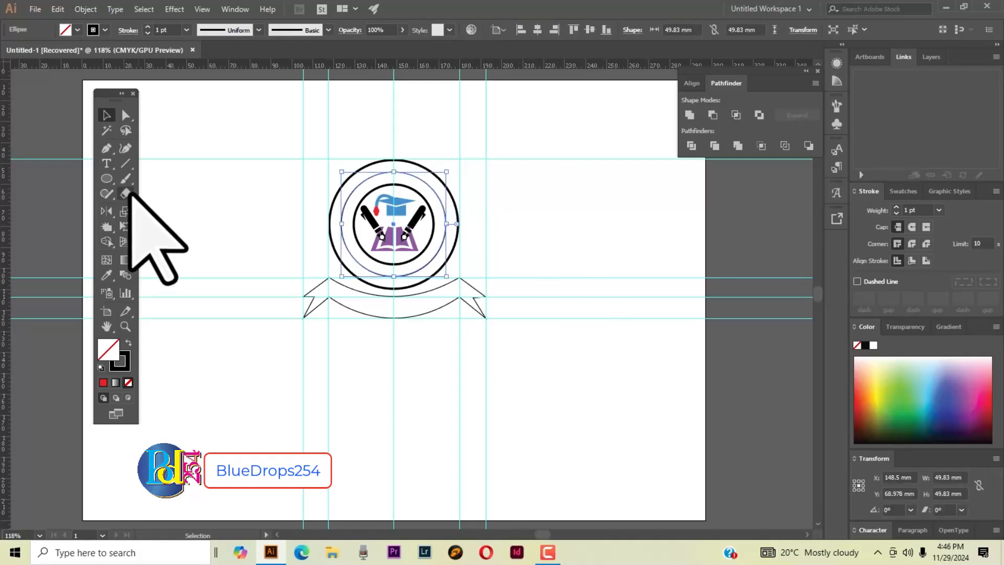
{"action": "left_click_drag", "start_coordinate": [125, 193], "coordinate": [157, 210]}
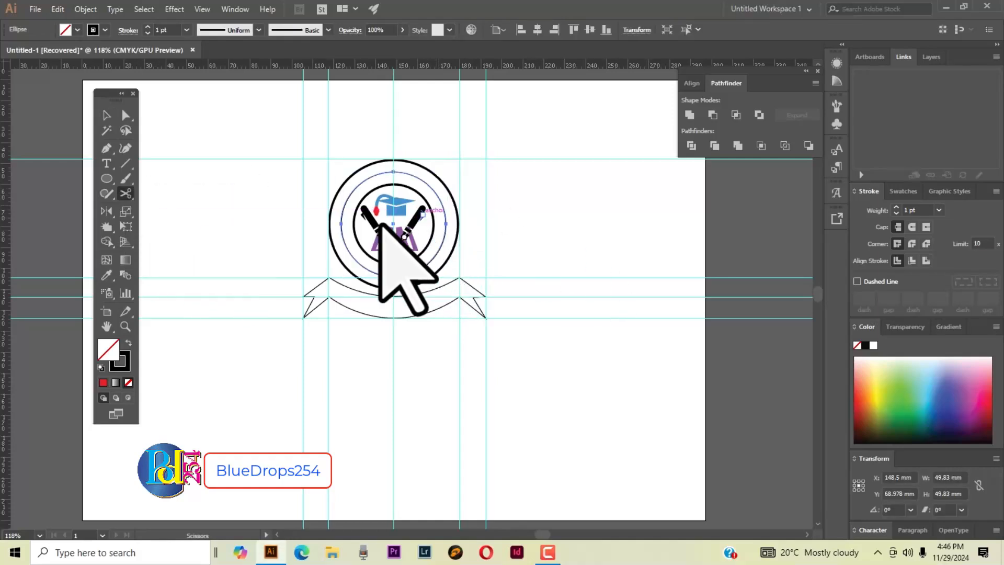
{"action": "left_click", "coordinate": [341, 224]}
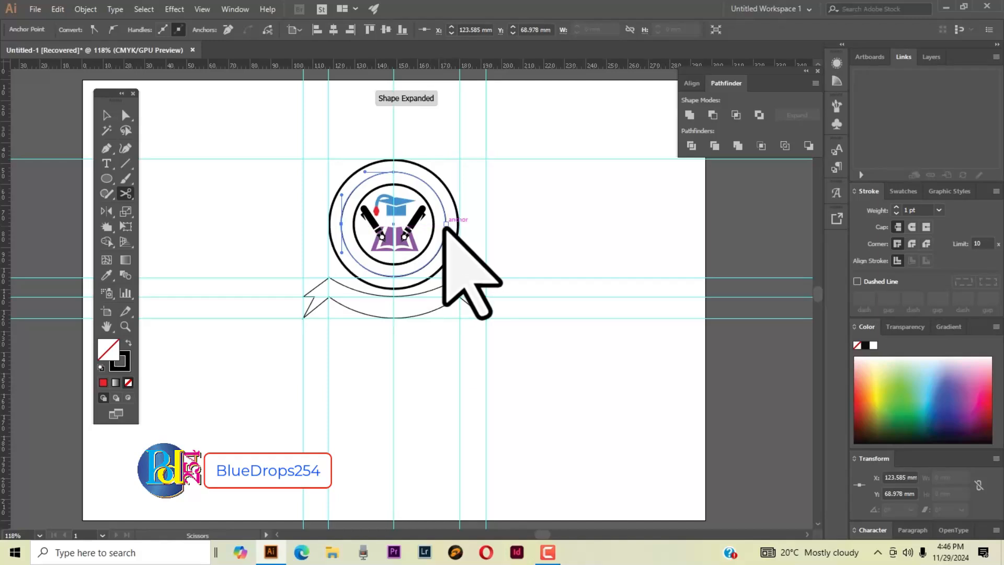
{"action": "left_click", "coordinate": [445, 223]}
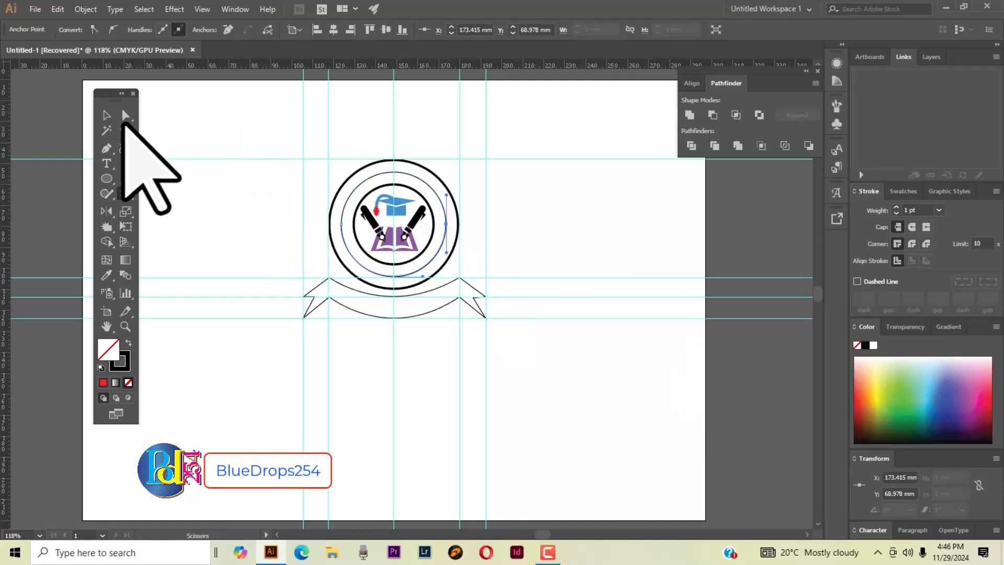
Add CREST COMPREHENSIVE ACADEMY as path text on the upper half-circle and extend its start toward the arc's left end.
{"action": "left_click", "coordinate": [106, 114]}
{"action": "left_click", "coordinate": [560, 230]}
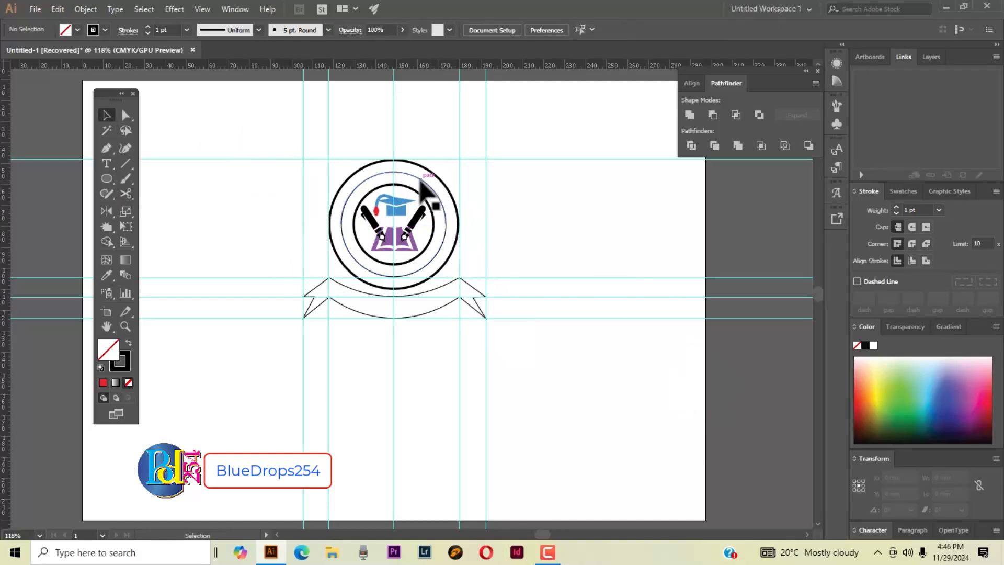
{"action": "left_click", "coordinate": [420, 178]}
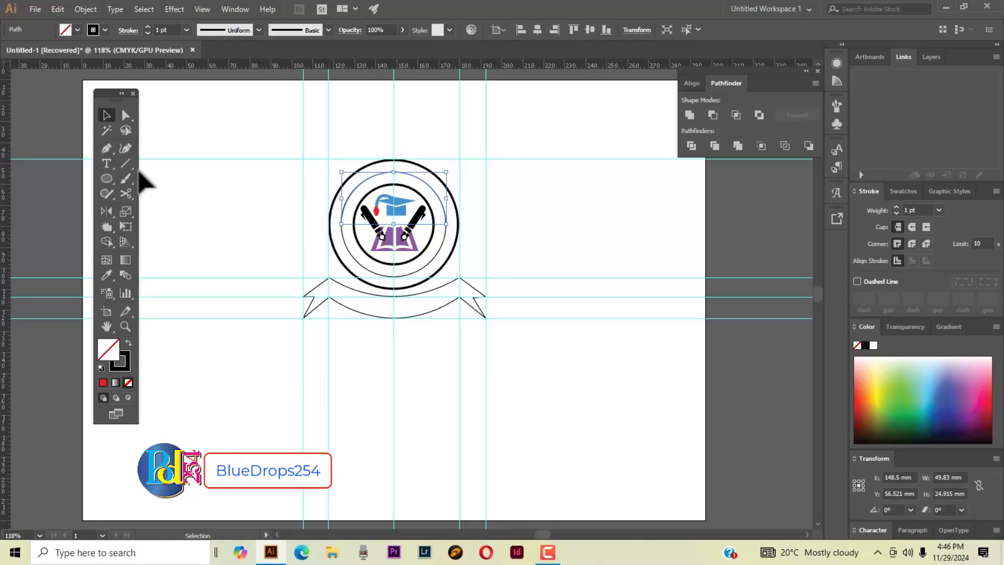
{"action": "left_click", "coordinate": [111, 166]}
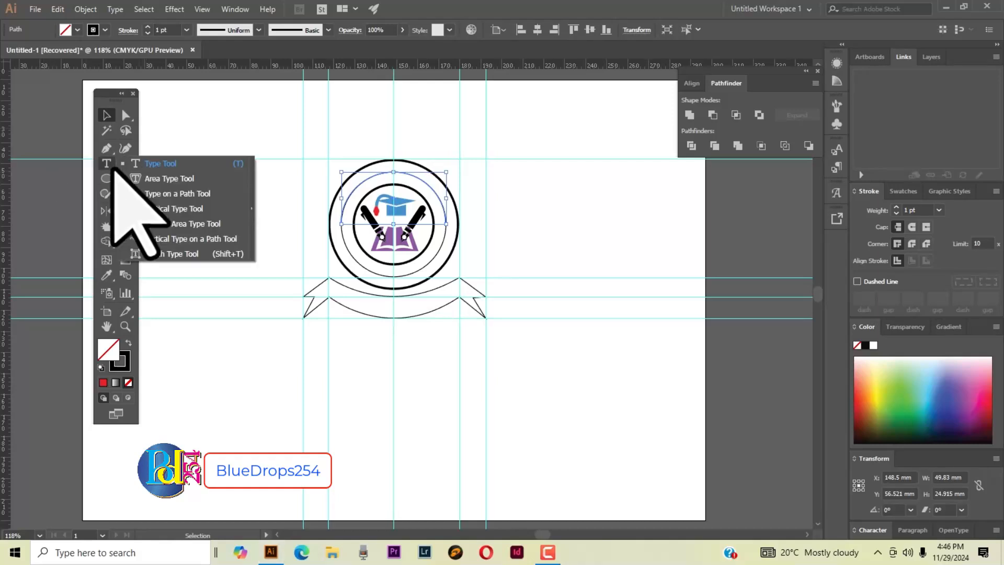
{"action": "left_click", "coordinate": [161, 194]}
{"action": "left_click", "coordinate": [368, 176]}
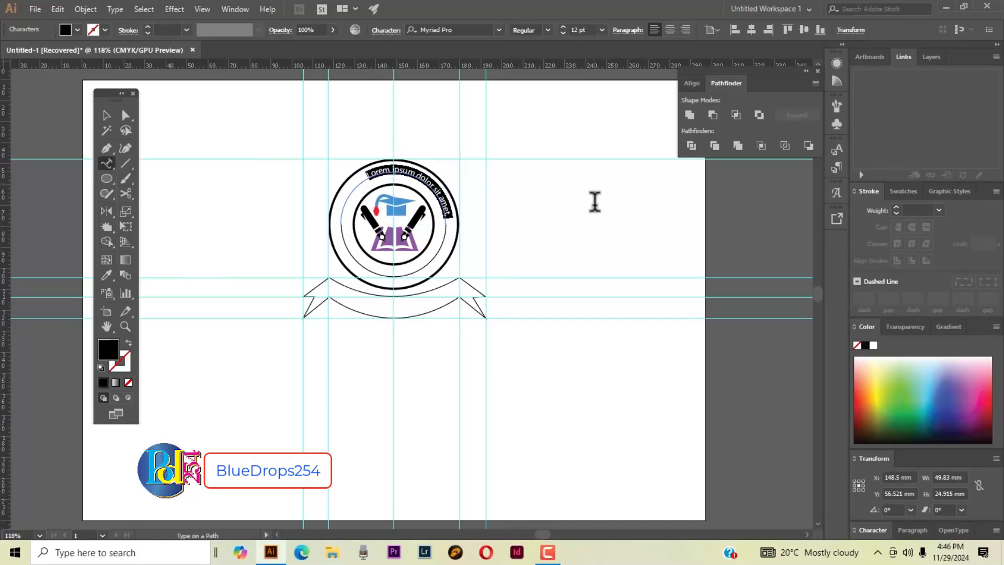
{"action": "type", "text": "d"}
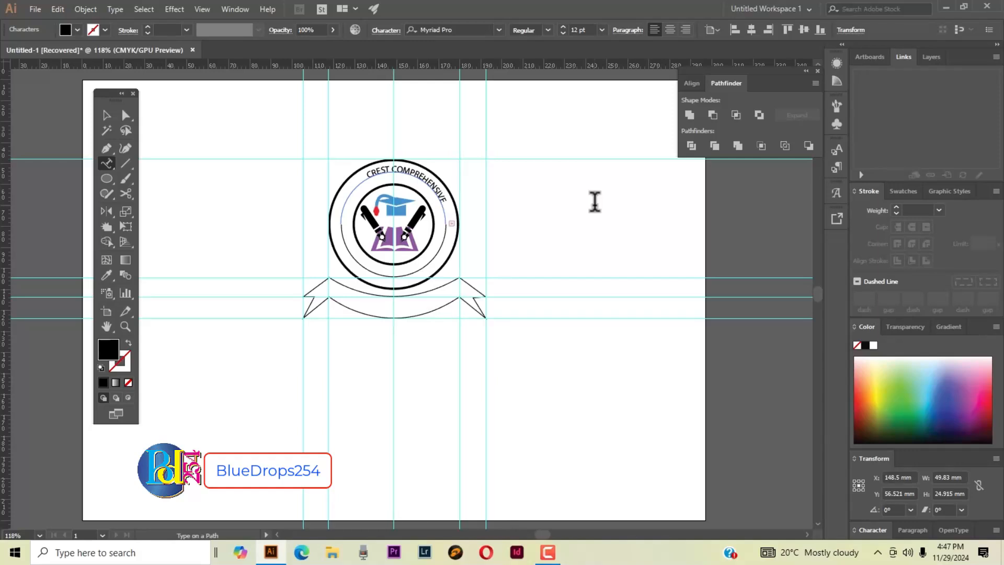
{"action": "left_click", "coordinate": [106, 115]}
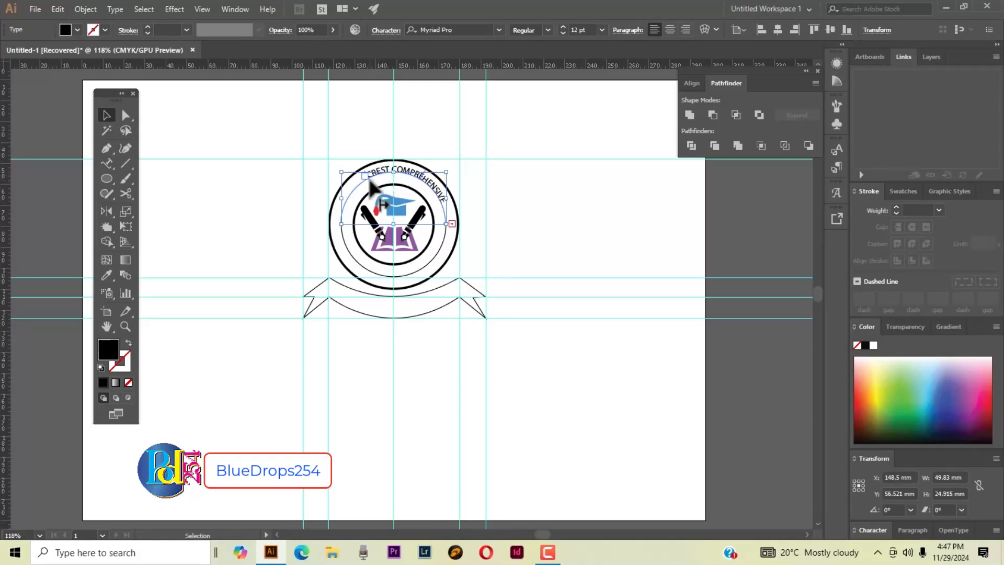
{"action": "left_click_drag", "start_coordinate": [368, 180], "coordinate": [346, 212]}
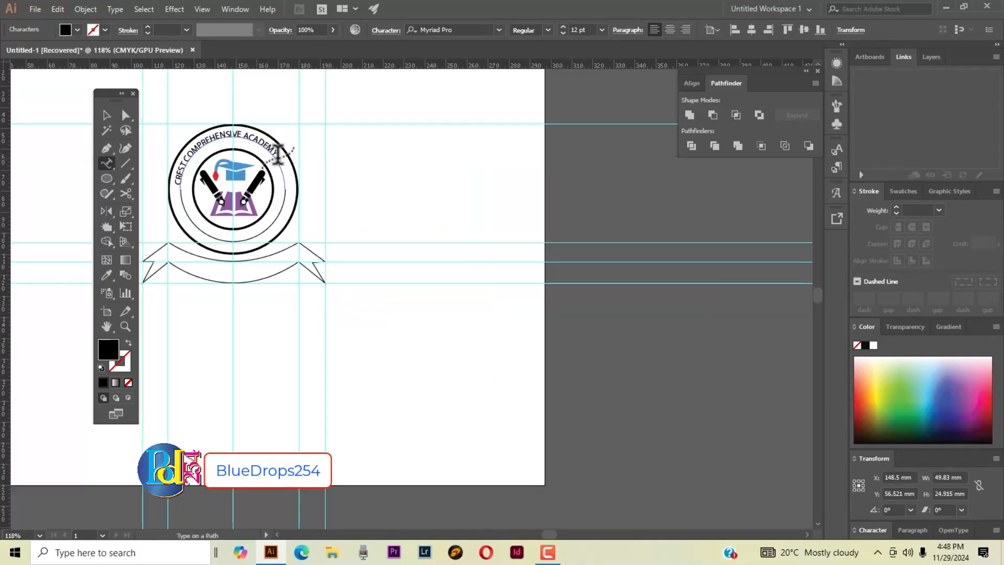
Change the font of the upper arc text to MOTHERWORTfont Regular.
{"action": "left_click_drag", "start_coordinate": [277, 155], "coordinate": [177, 184]}
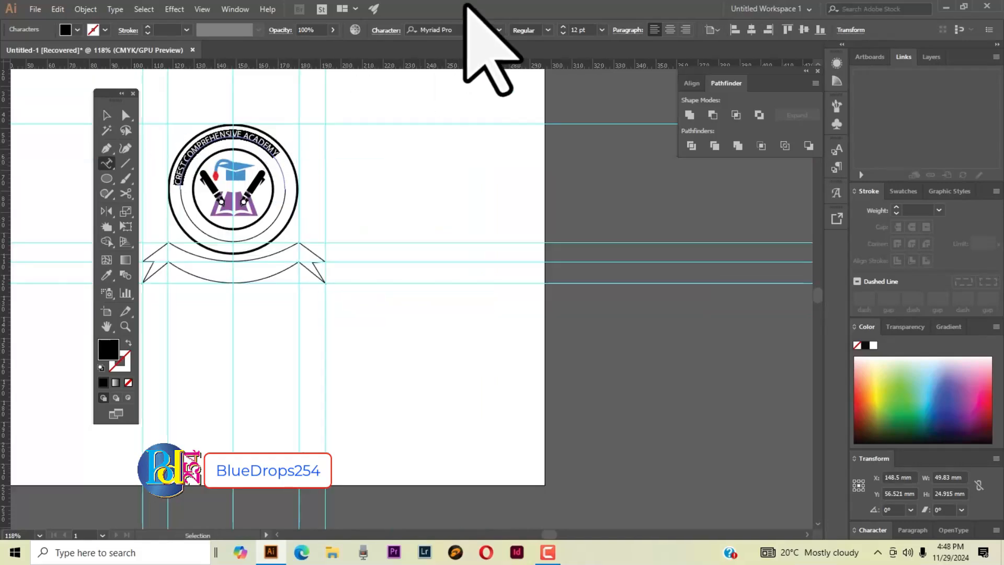
{"action": "left_click", "coordinate": [500, 30]}
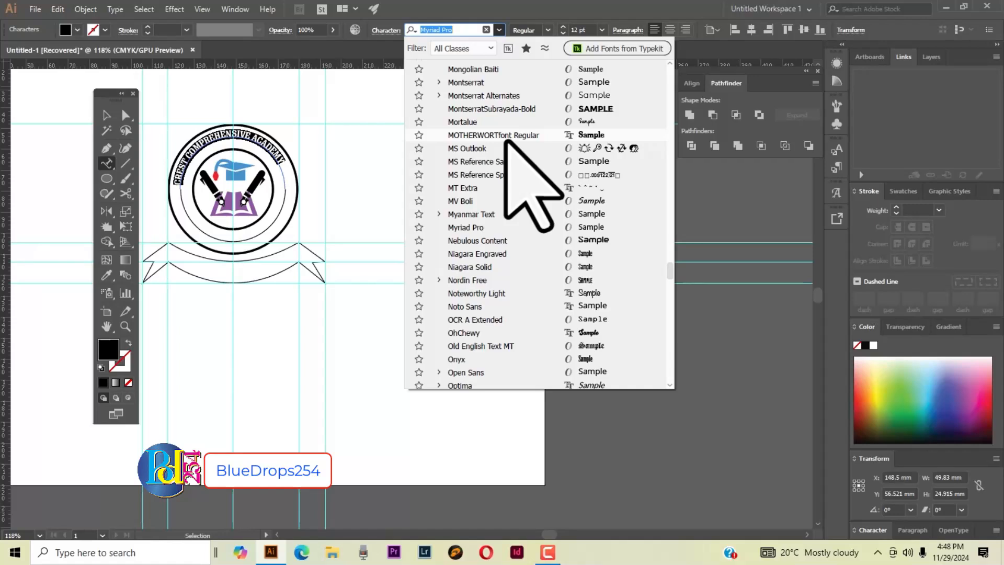
{"action": "left_click", "coordinate": [506, 137]}
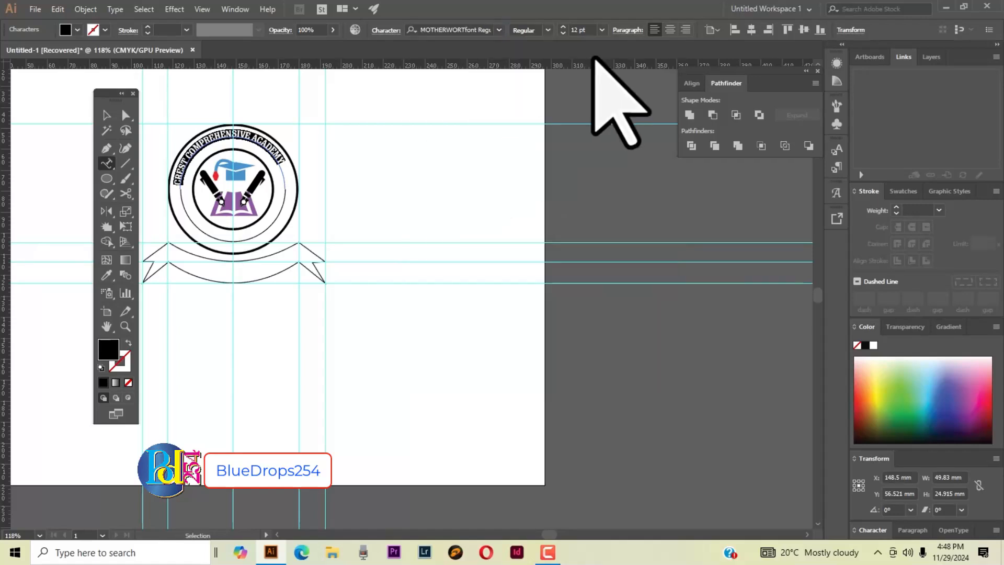
{"action": "left_click", "coordinate": [547, 31]}
{"action": "left_click", "coordinate": [548, 32]}
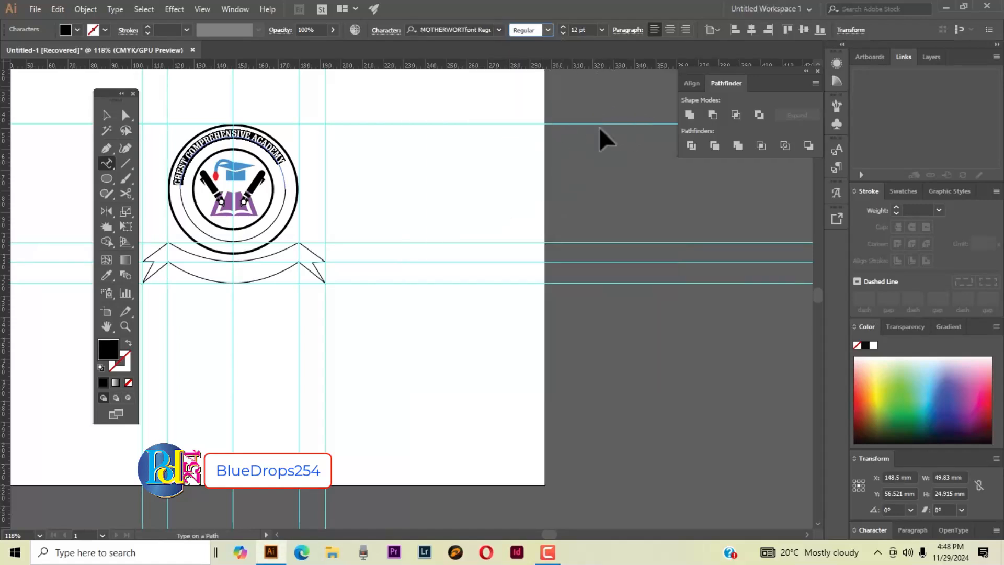
Set the upper arc text's font size to 14 pt and deselect it.
{"action": "left_click", "coordinate": [563, 27]}
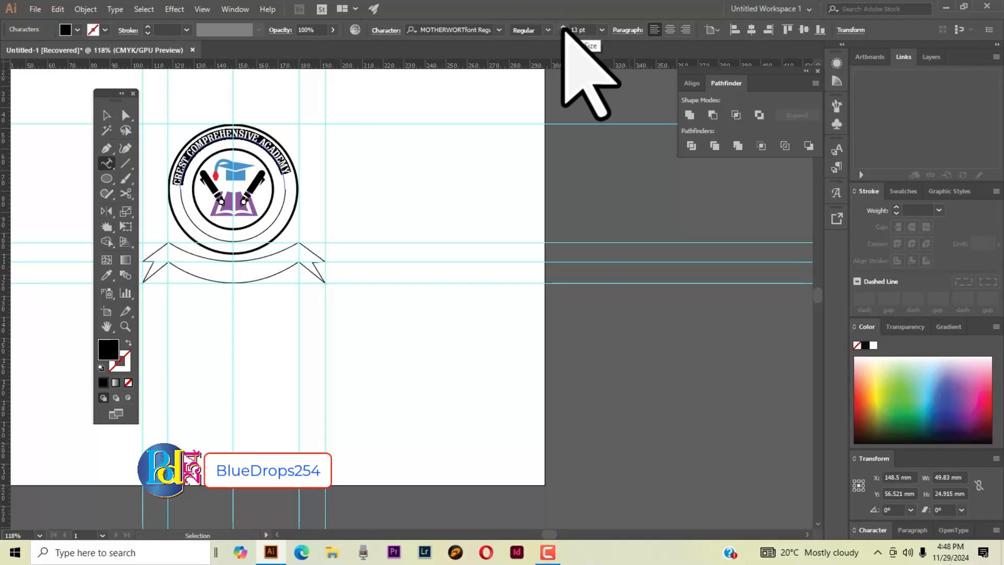
{"action": "left_click", "coordinate": [563, 28]}
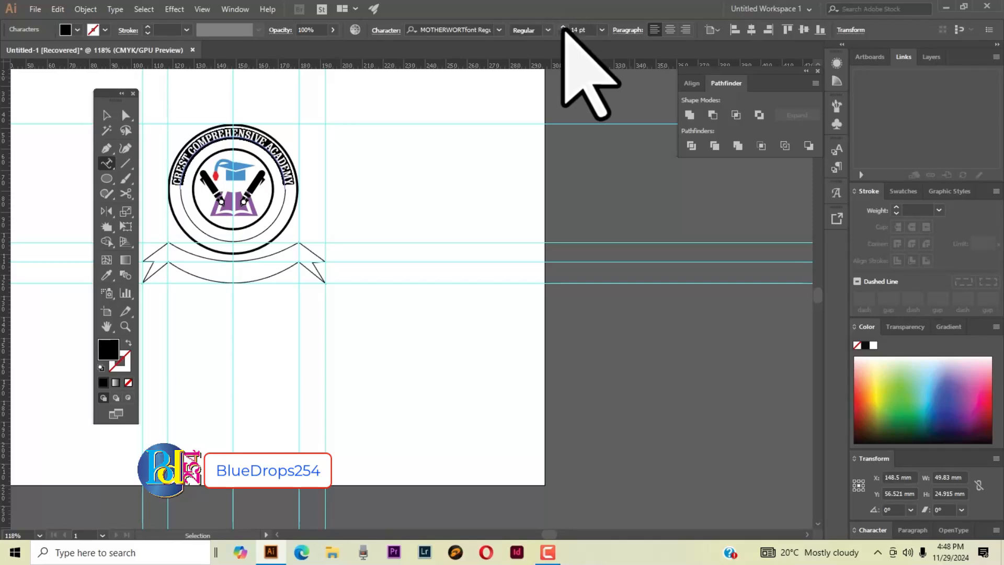
{"action": "left_click", "coordinate": [562, 27]}
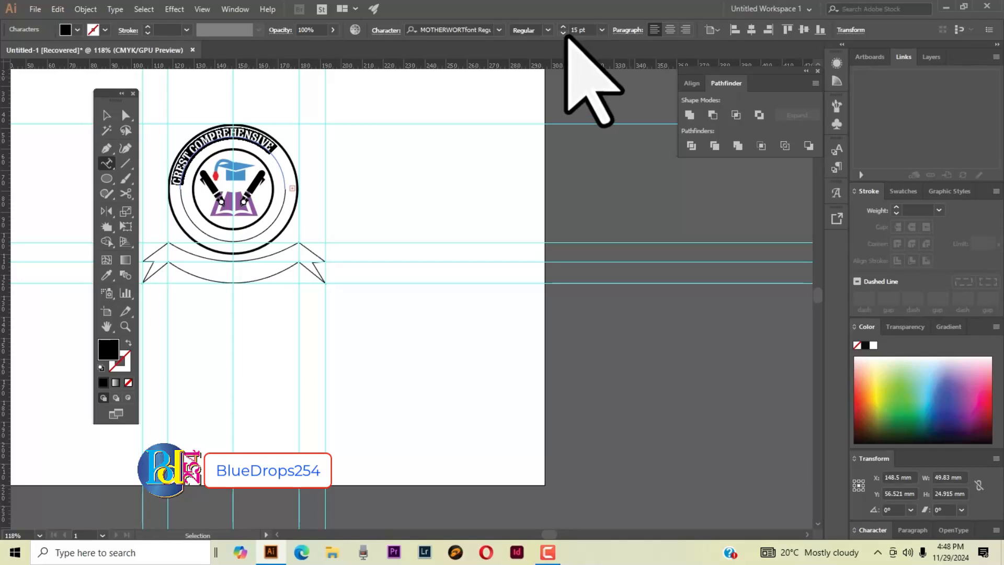
{"action": "left_click", "coordinate": [562, 33]}
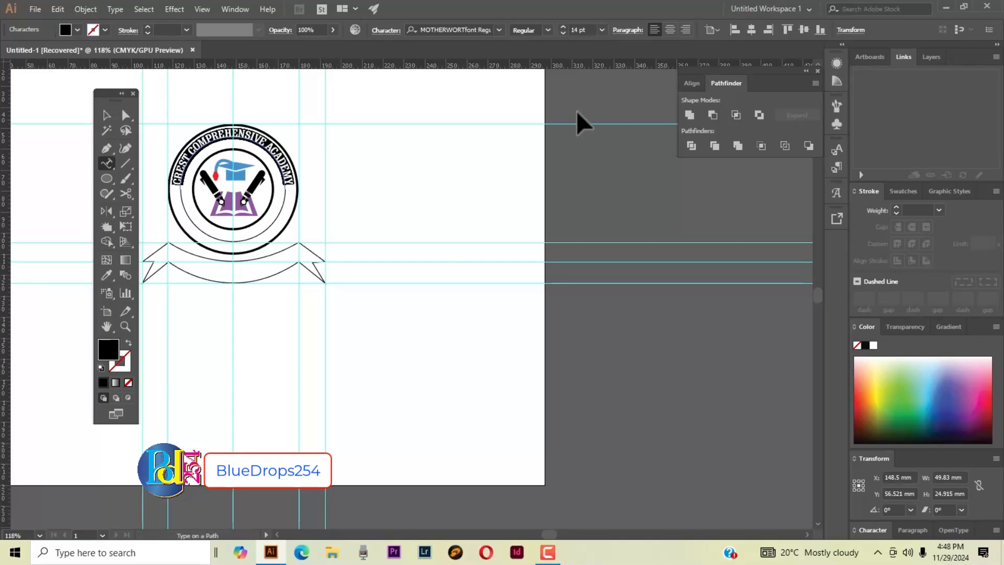
{"action": "key", "text": "Escape"}
{"action": "left_click", "coordinate": [460, 225]}
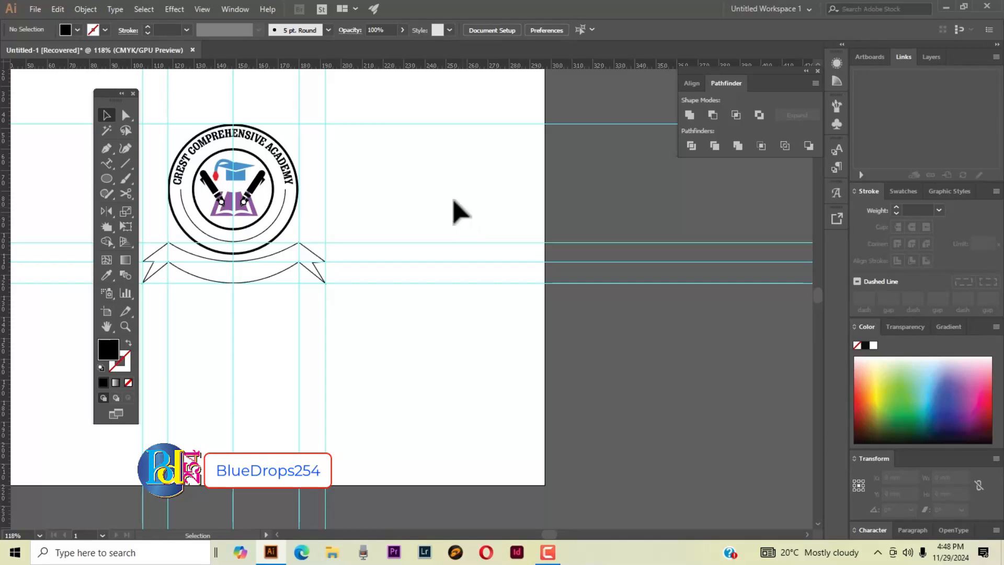
Add path text to the lower half-circle and flip it onto the inner side of the path, keeping the Rainbow effect.
{"action": "left_click", "coordinate": [273, 227]}
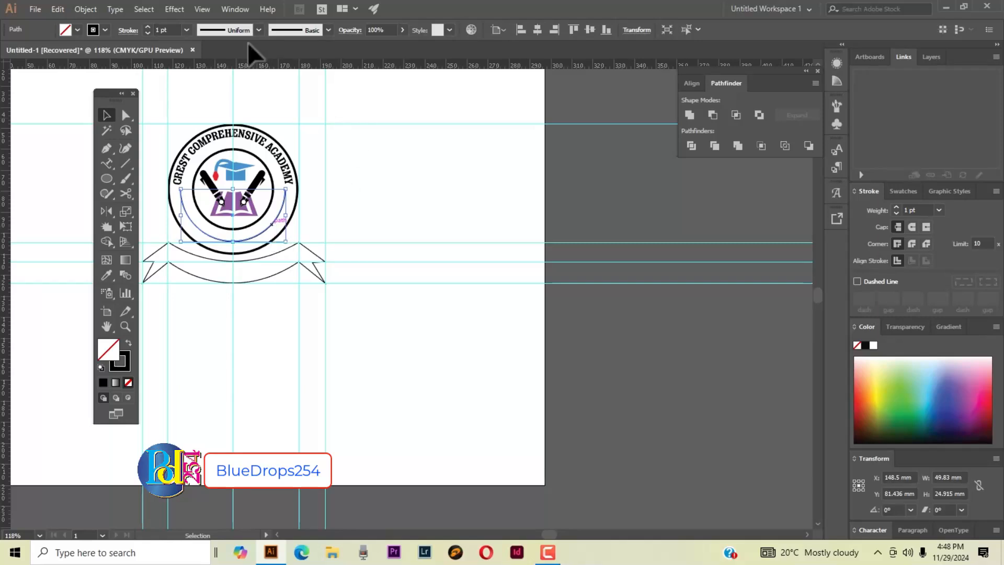
{"action": "left_click", "coordinate": [106, 164]}
{"action": "left_click", "coordinate": [257, 232]}
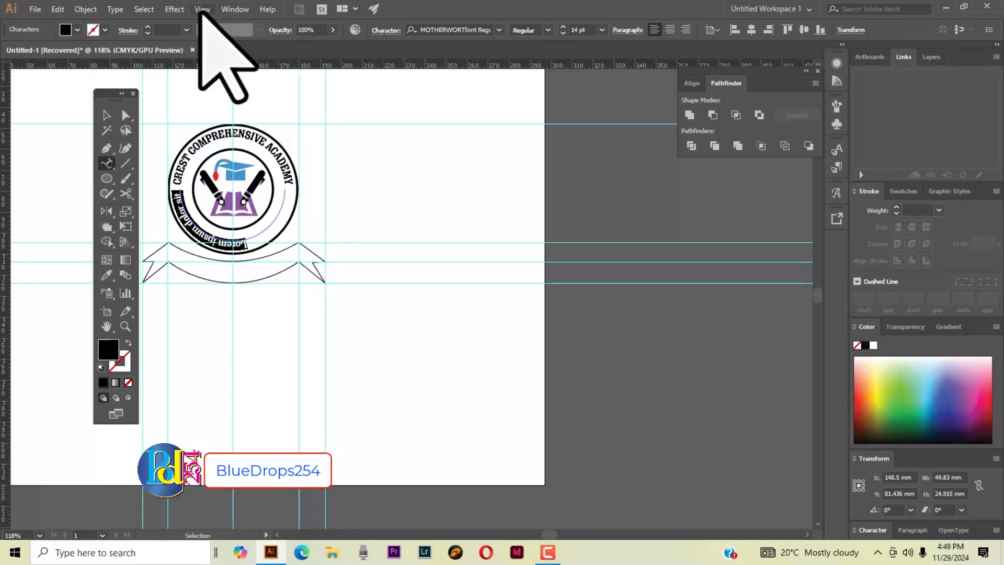
{"action": "left_click", "coordinate": [115, 10]}
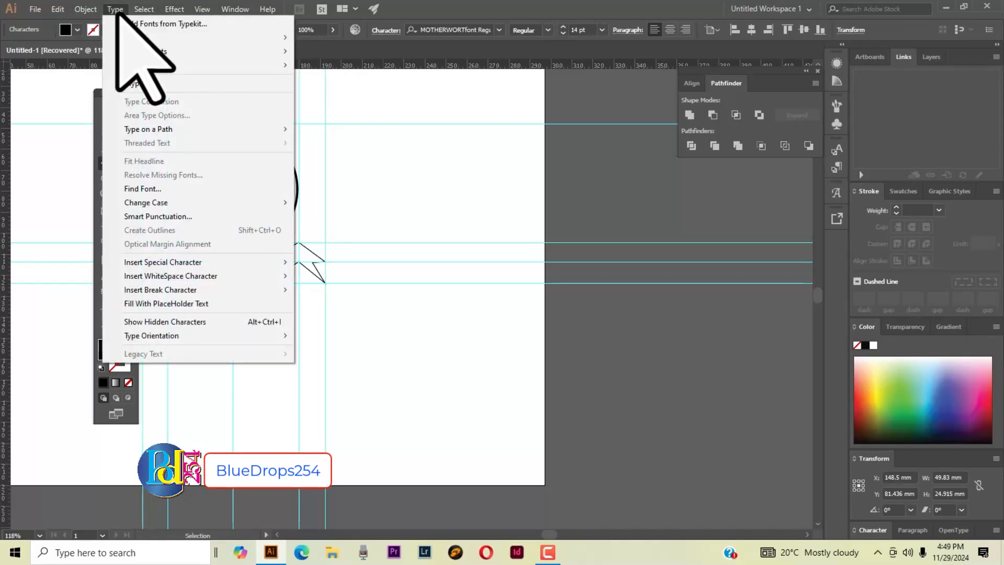
{"action": "mouse_move", "coordinate": [274, 130]}
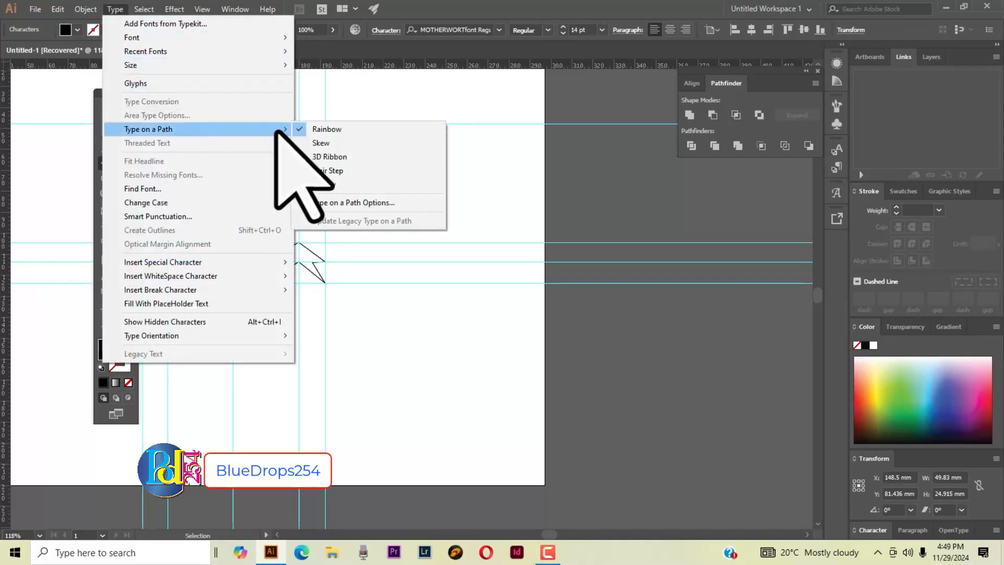
{"action": "left_click", "coordinate": [360, 203]}
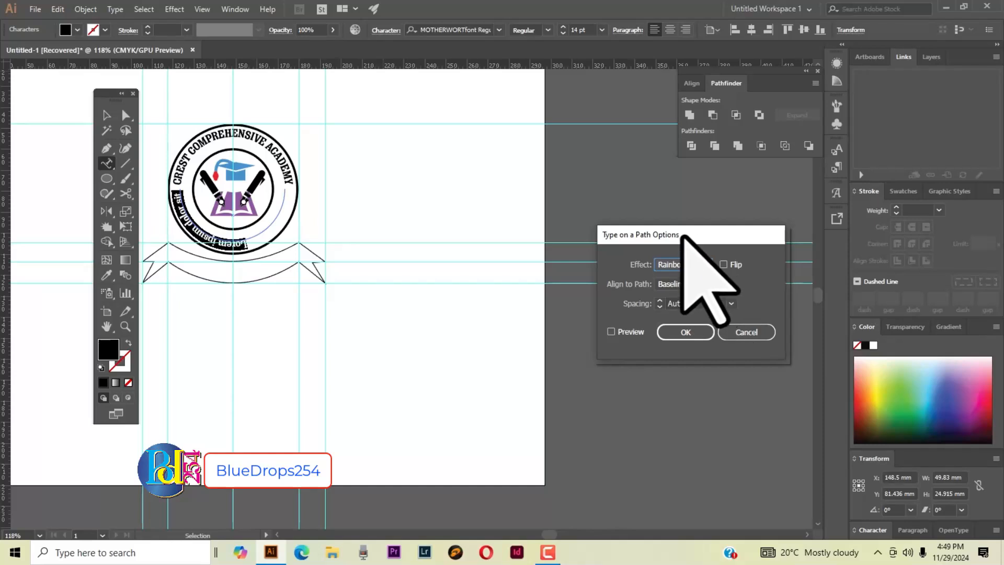
{"action": "left_click_drag", "start_coordinate": [691, 236], "coordinate": [462, 166]}
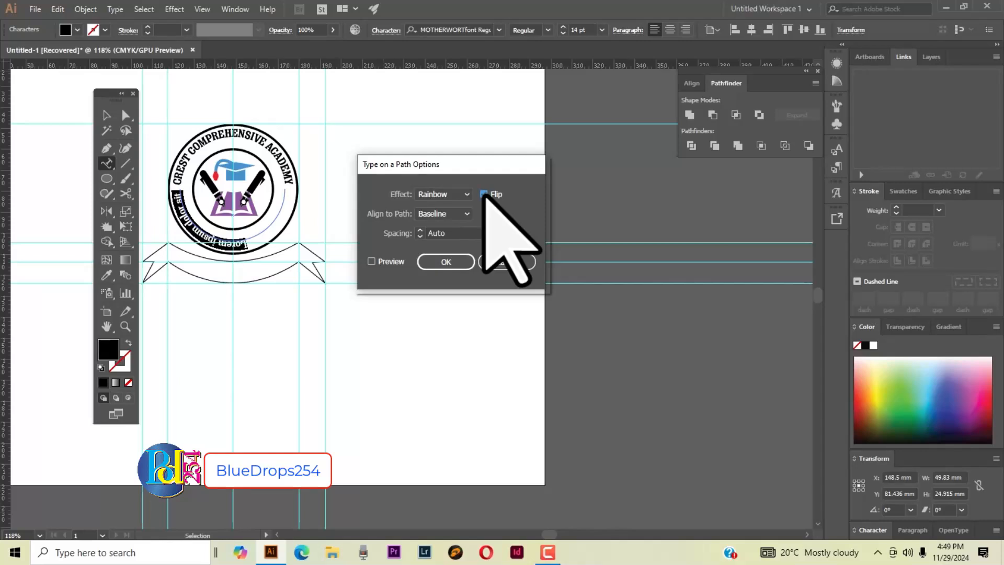
{"action": "left_click", "coordinate": [371, 261]}
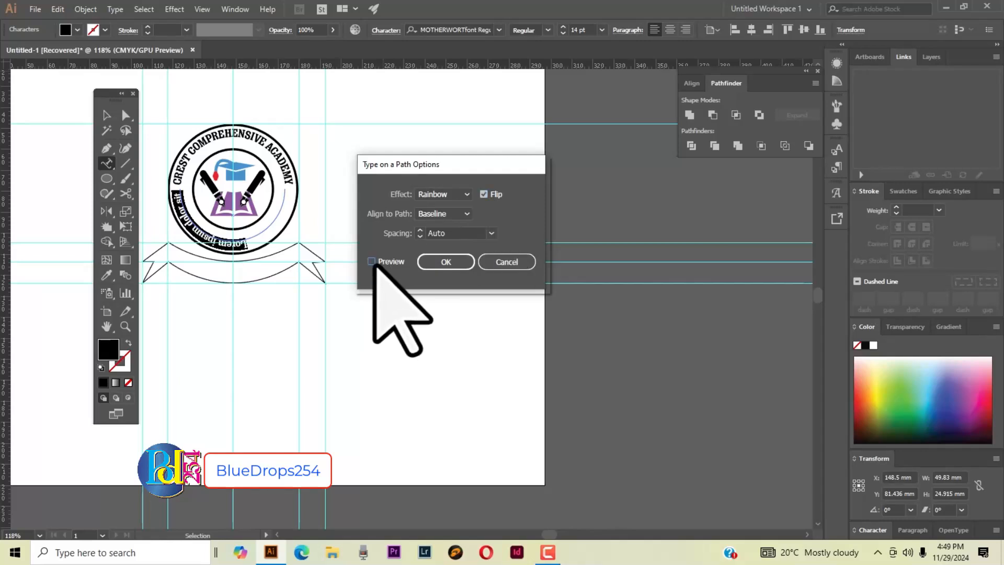
{"action": "left_click", "coordinate": [455, 267]}
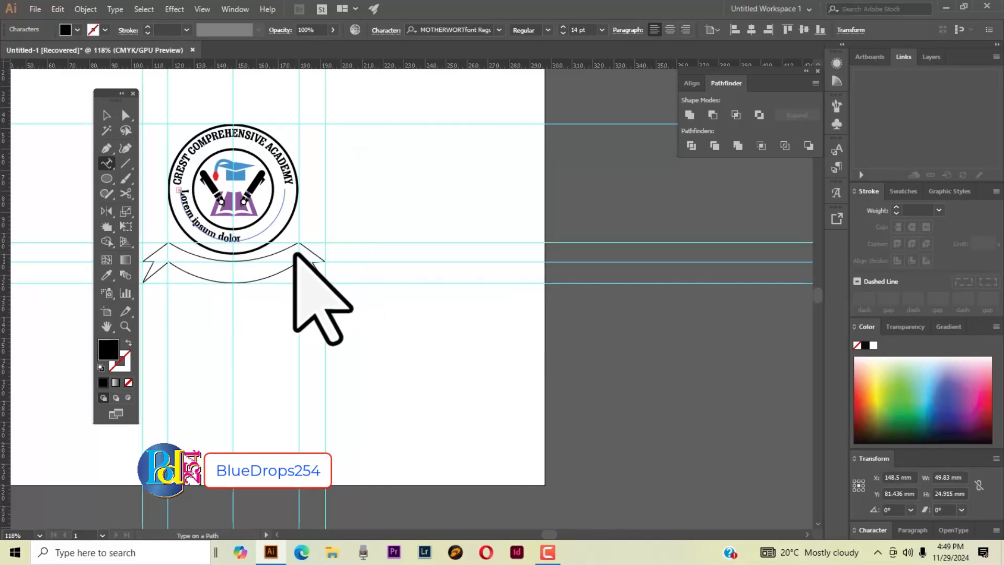
Replace the lower arc's placeholder text with the school's postal address and extend its text span toward the arc's right end.
{"action": "left_click", "coordinate": [251, 243]}
{"action": "key", "text": "ctrl+a"}
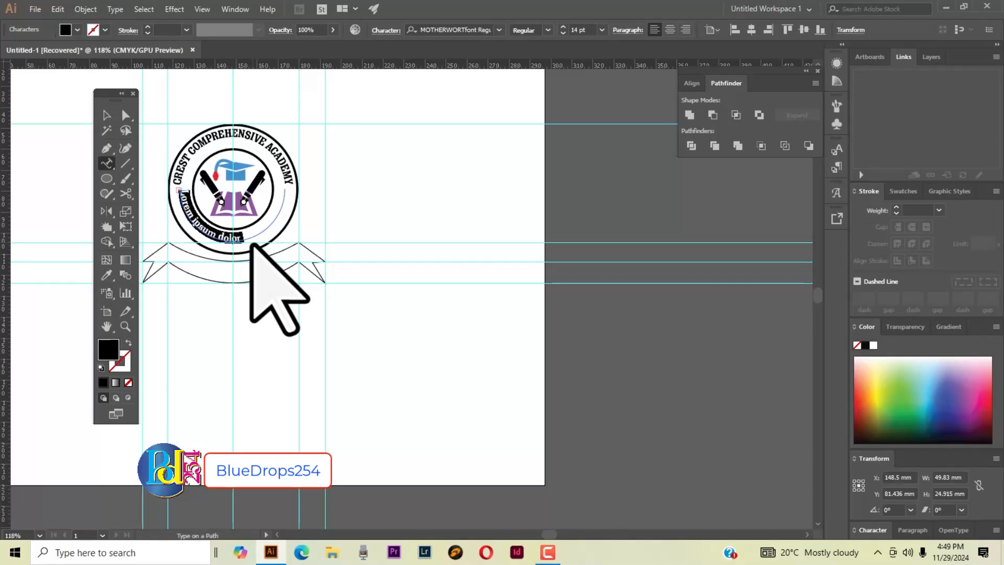
{"action": "type", "text": "P.O BOX 27-20106"}
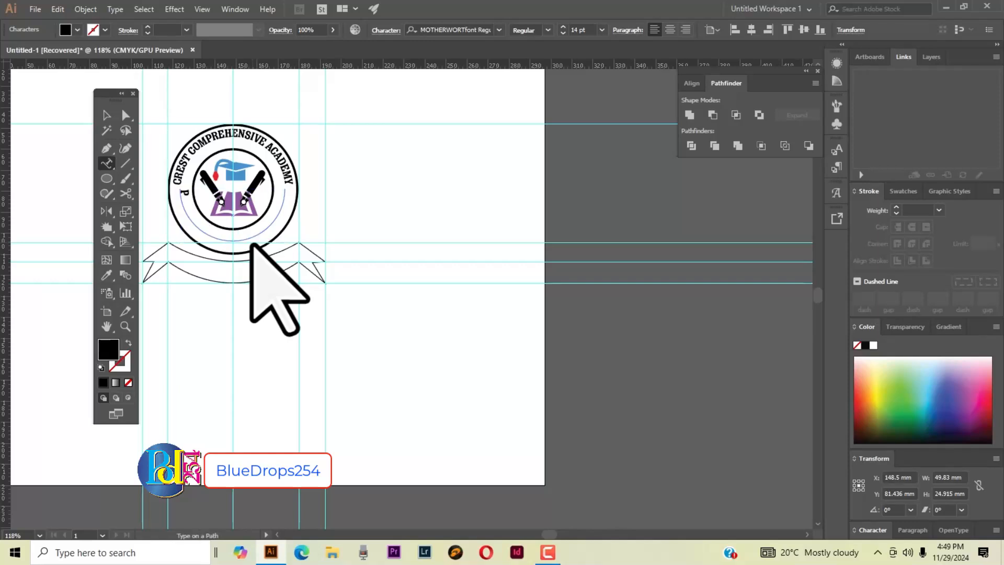
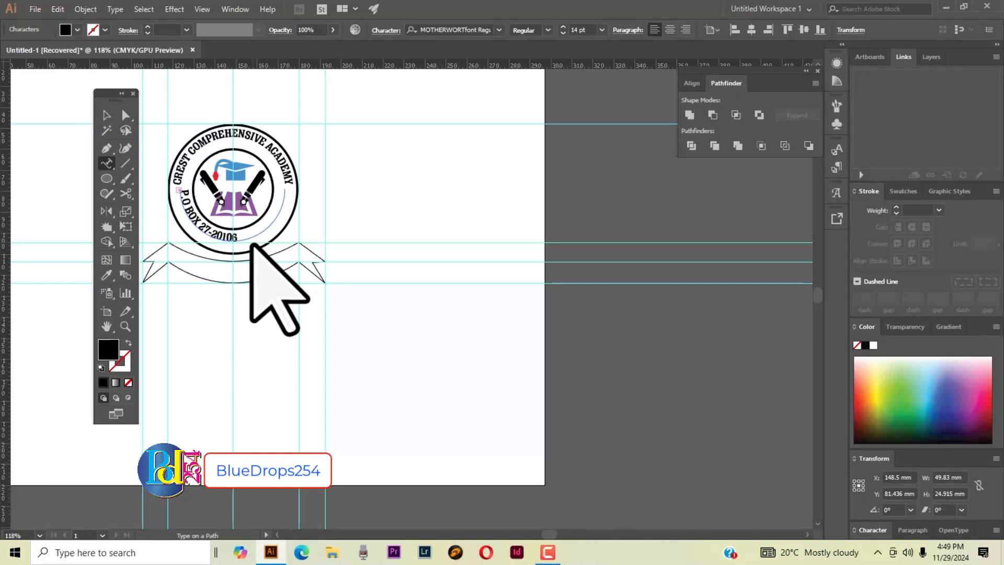
{"action": "key", "text": "Escape"}
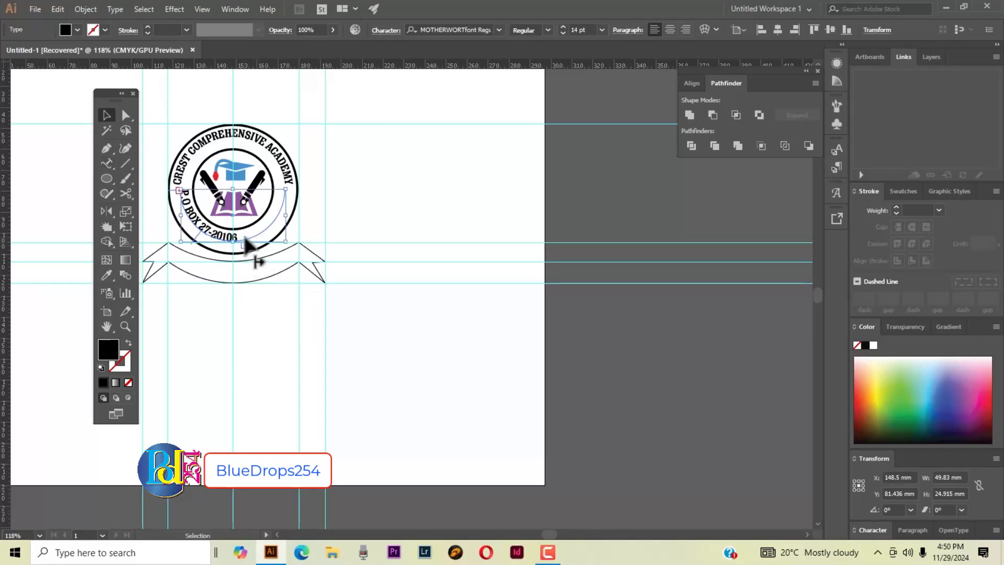
{"action": "left_click_drag", "start_coordinate": [245, 239], "coordinate": [283, 200]}
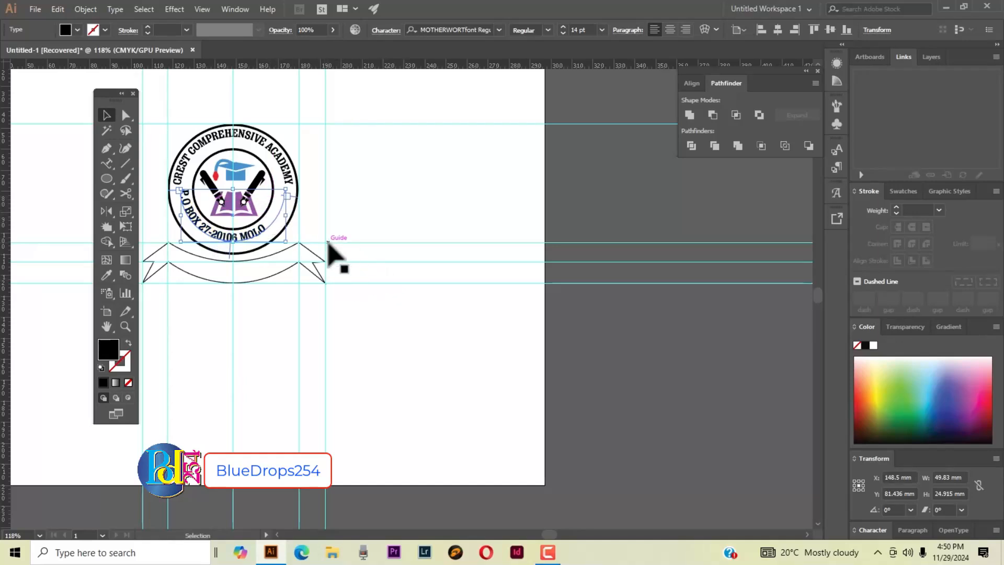
Shift the postal address text along the lower arc so it sits centred beneath the book.
{"action": "left_click", "coordinate": [108, 163]}
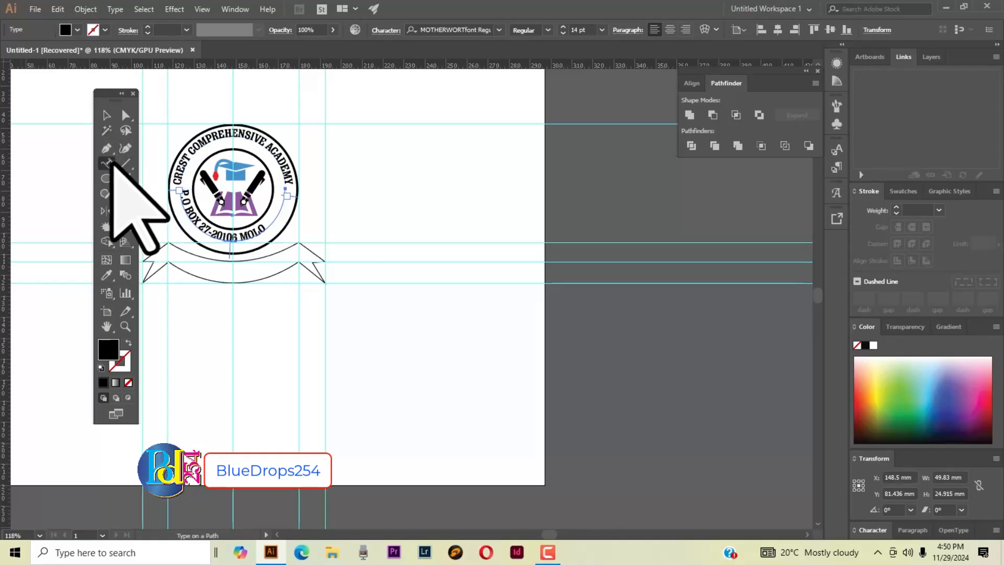
{"action": "left_click", "coordinate": [186, 192]}
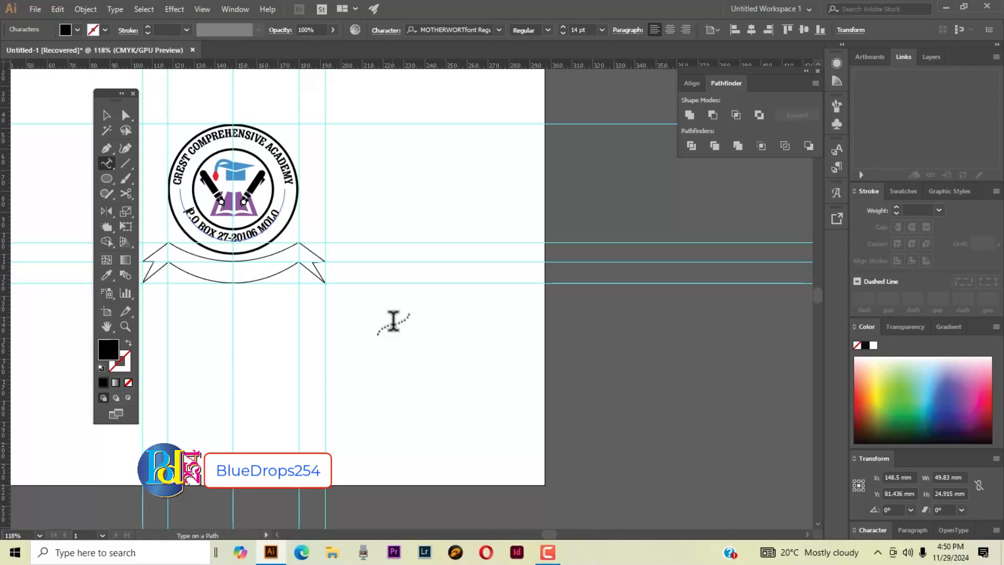
{"action": "left_click", "coordinate": [107, 115]}
{"action": "left_click", "coordinate": [422, 208]}
Open the CREST COMPREHENSIVE ACADEMY text on the upper arc for editing.
{"action": "left_click", "coordinate": [256, 145]}
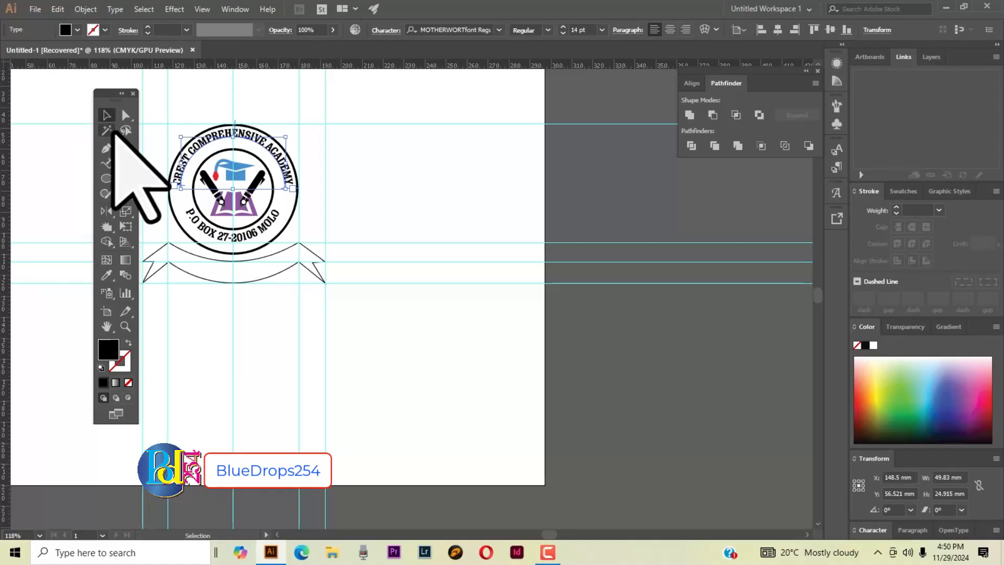
{"action": "left_click", "coordinate": [106, 163]}
{"action": "left_click", "coordinate": [255, 139]}
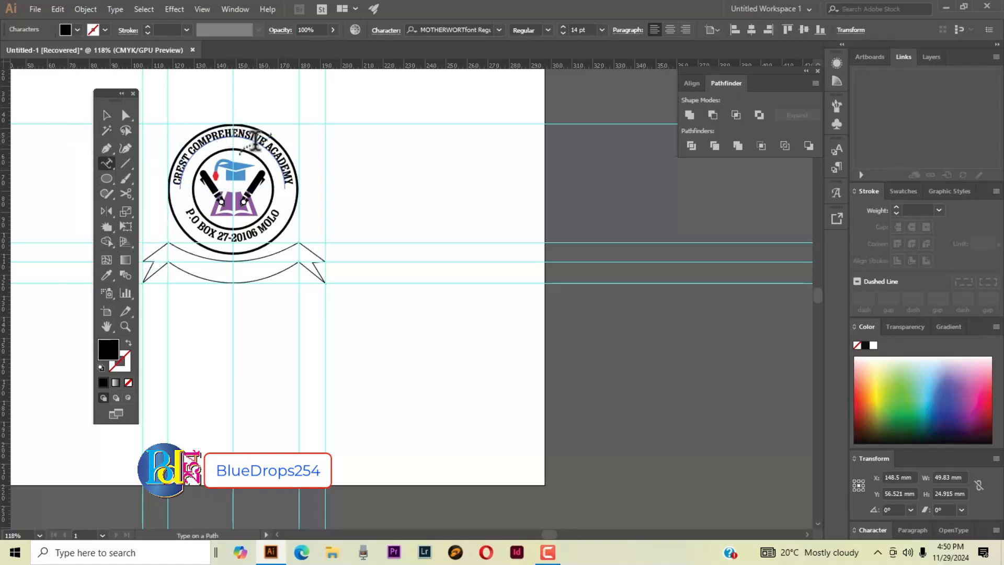
Set the upper arc text CREST COMPREHENSIVE ACADEMY to align to its path by Center, with preview enabled.
{"action": "key", "text": "Escape"}
{"action": "triple_click", "coordinate": [255, 141]}
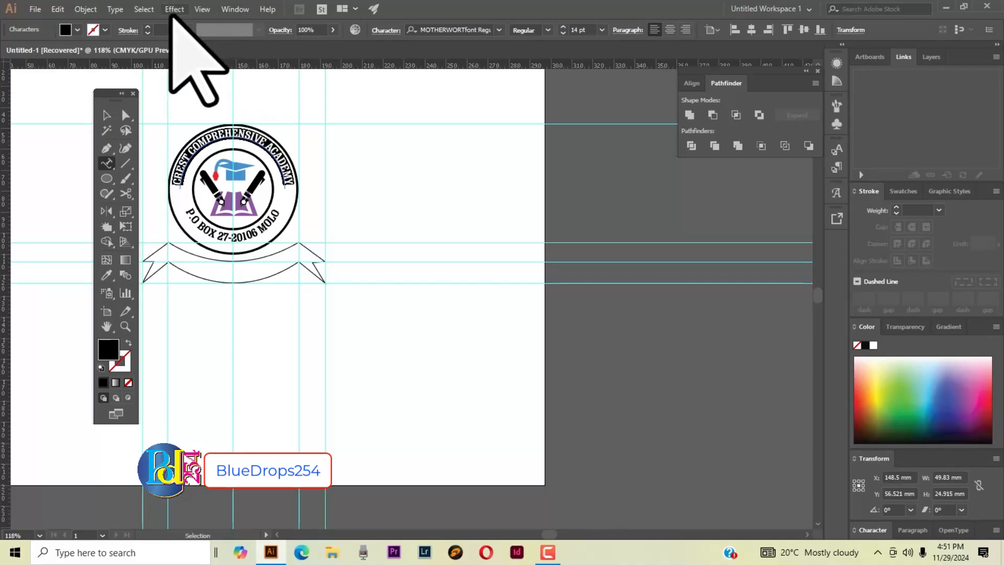
{"action": "left_click", "coordinate": [116, 9]}
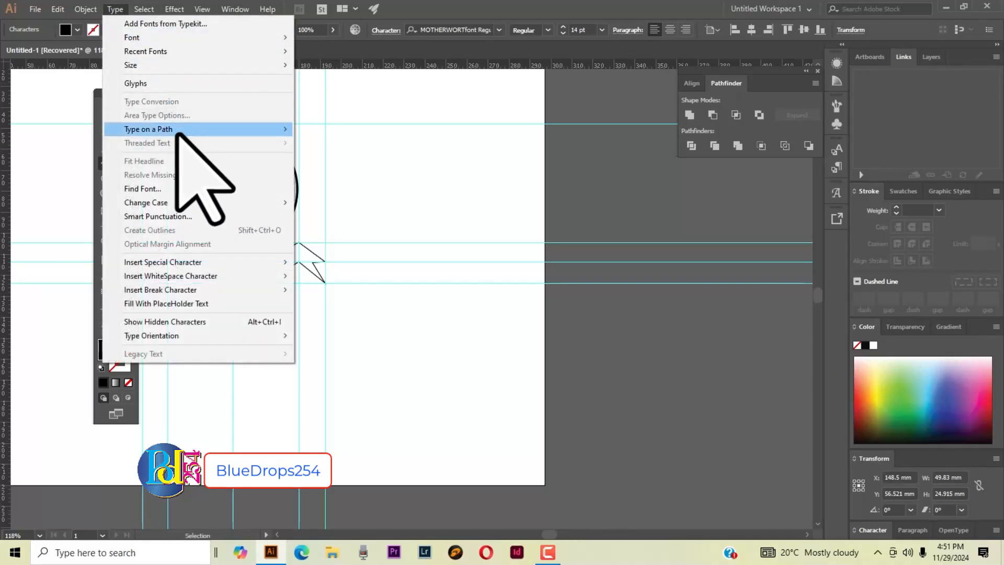
{"action": "mouse_move", "coordinate": [181, 129]}
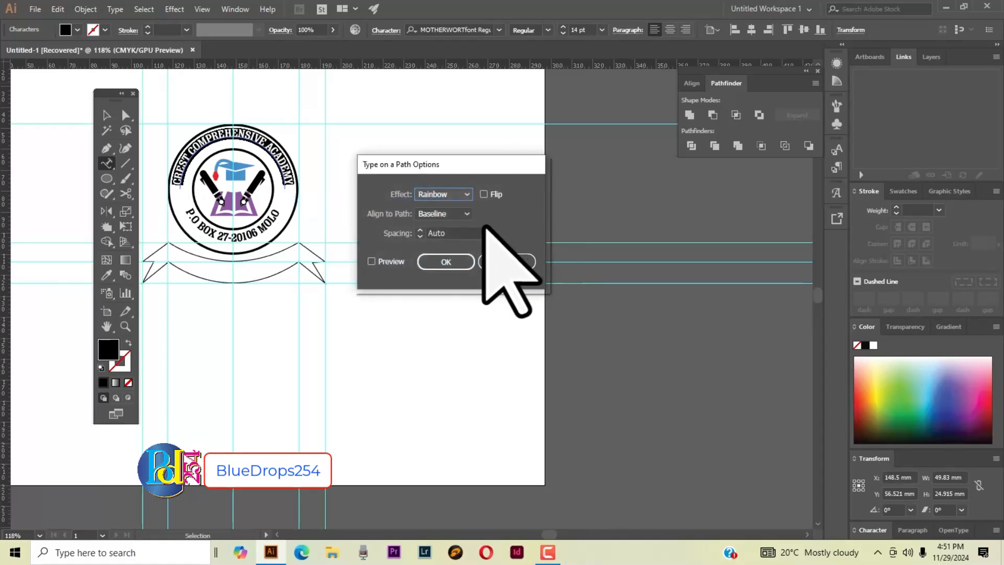
{"action": "left_click", "coordinate": [455, 214]}
{"action": "left_click", "coordinate": [439, 255]}
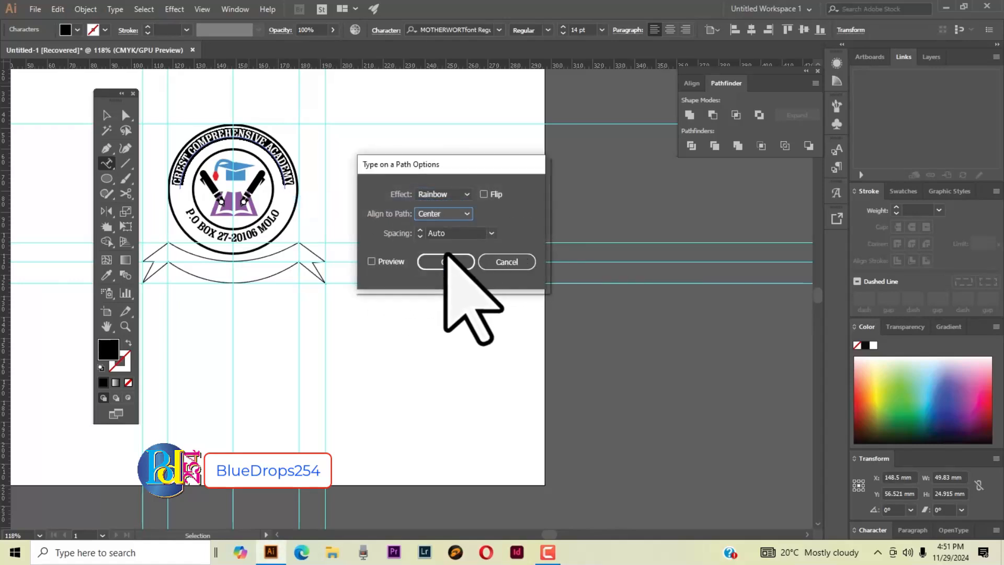
{"action": "left_click", "coordinate": [372, 262]}
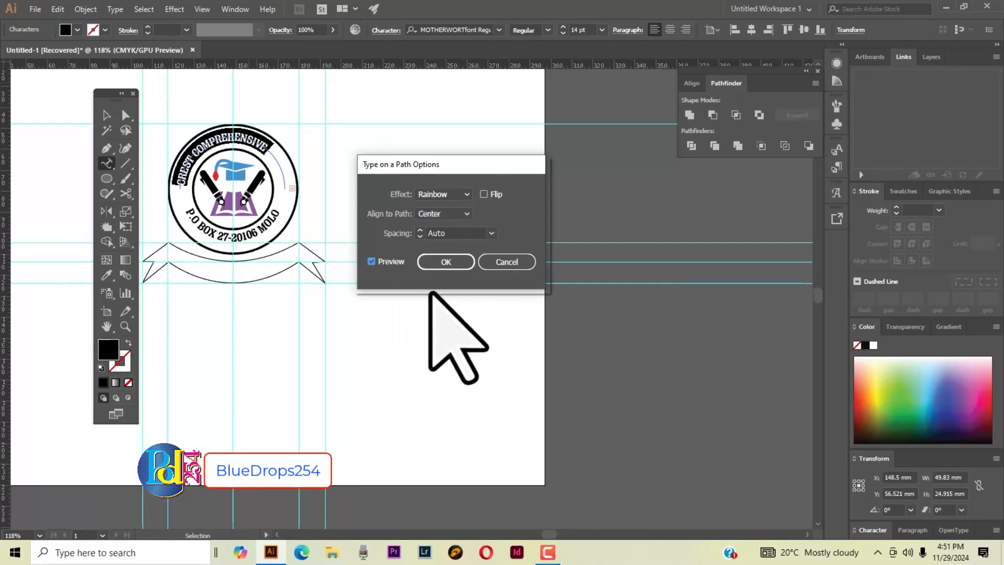
{"action": "left_click", "coordinate": [452, 263]}
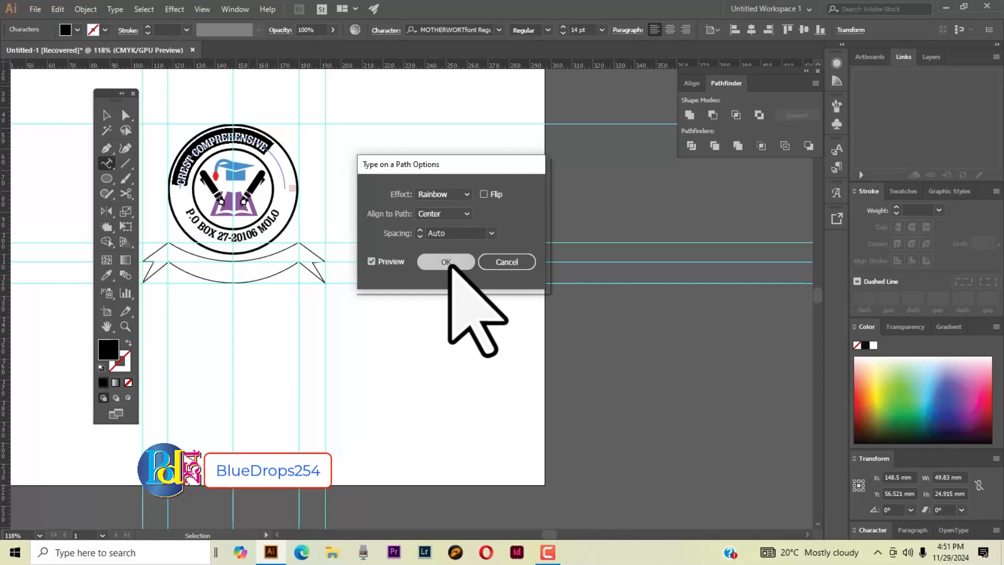
Set the postal address text on the lower arc to align to its path by Center.
{"action": "left_click", "coordinate": [221, 241]}
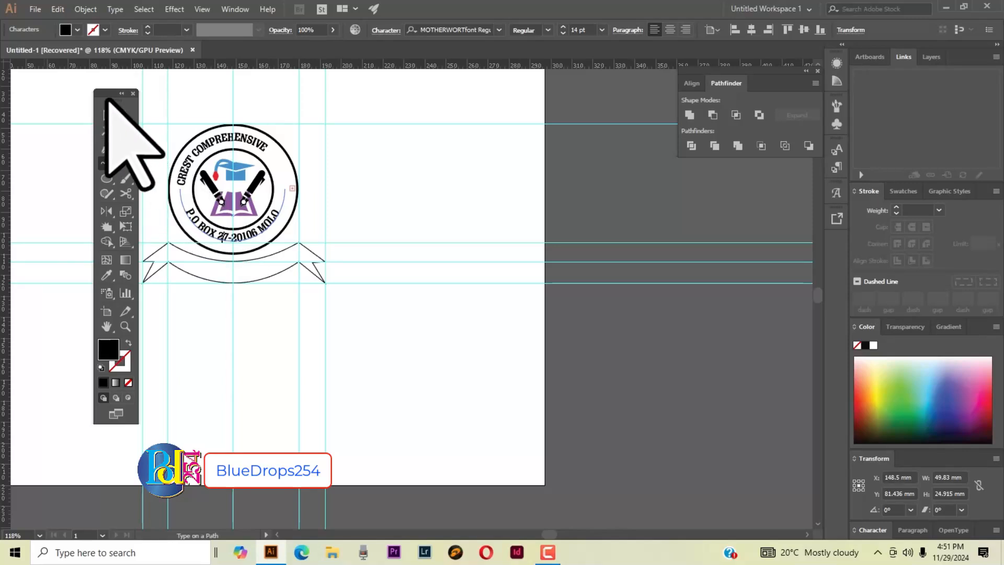
{"action": "key", "text": "ctrl+a"}
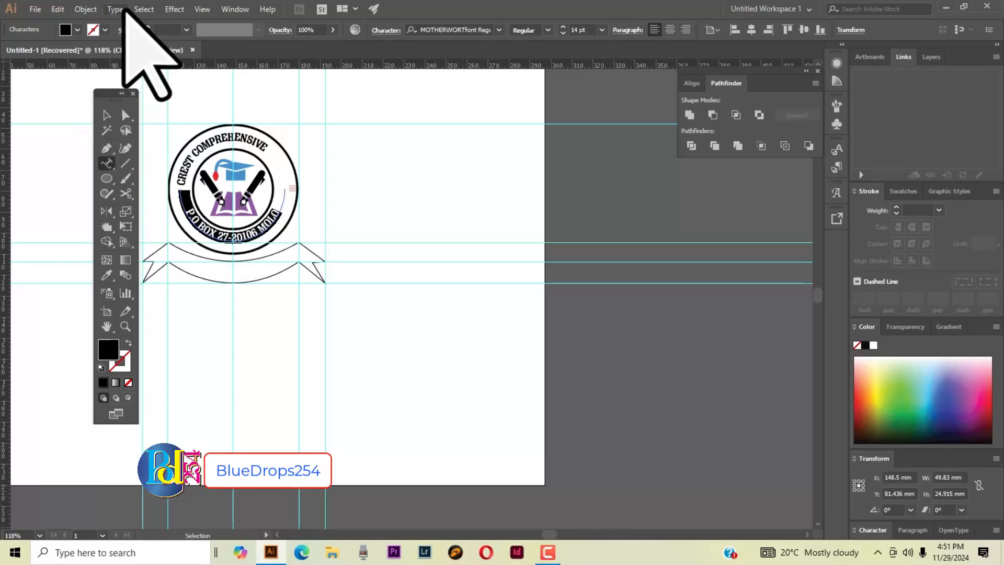
{"action": "left_click", "coordinate": [124, 8]}
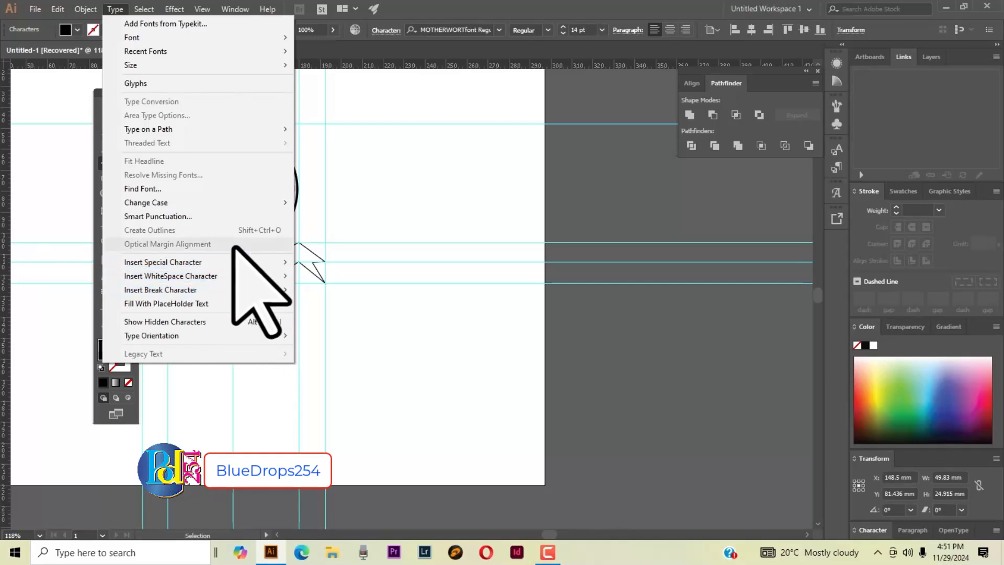
{"action": "mouse_move", "coordinate": [209, 134]}
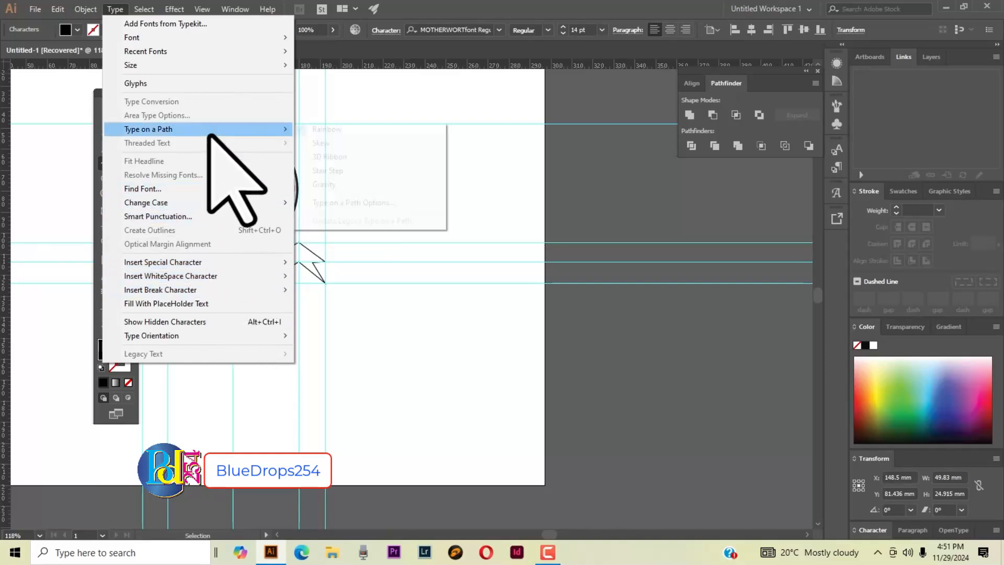
{"action": "left_click", "coordinate": [354, 204]}
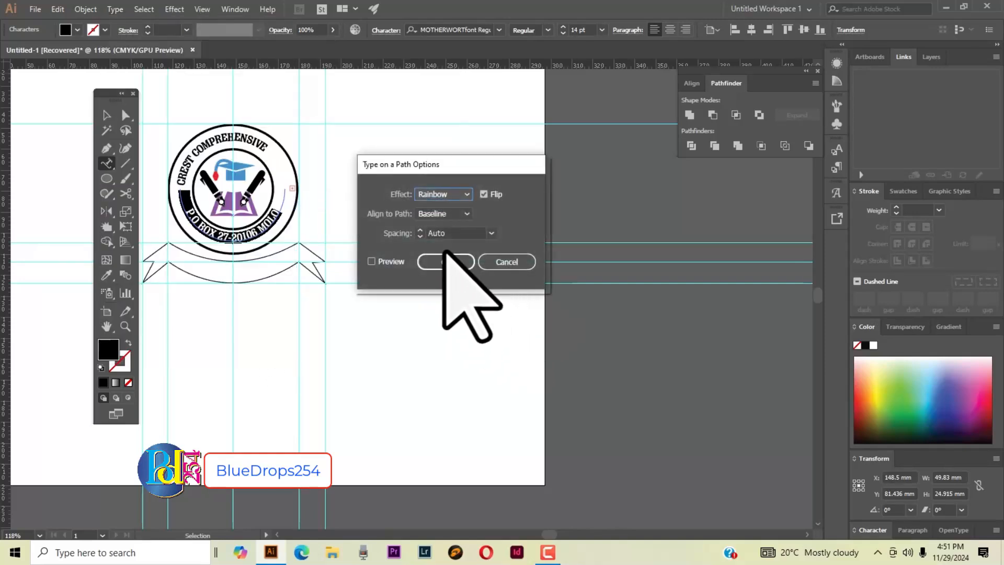
{"action": "left_click", "coordinate": [459, 213]}
{"action": "left_click", "coordinate": [447, 255]}
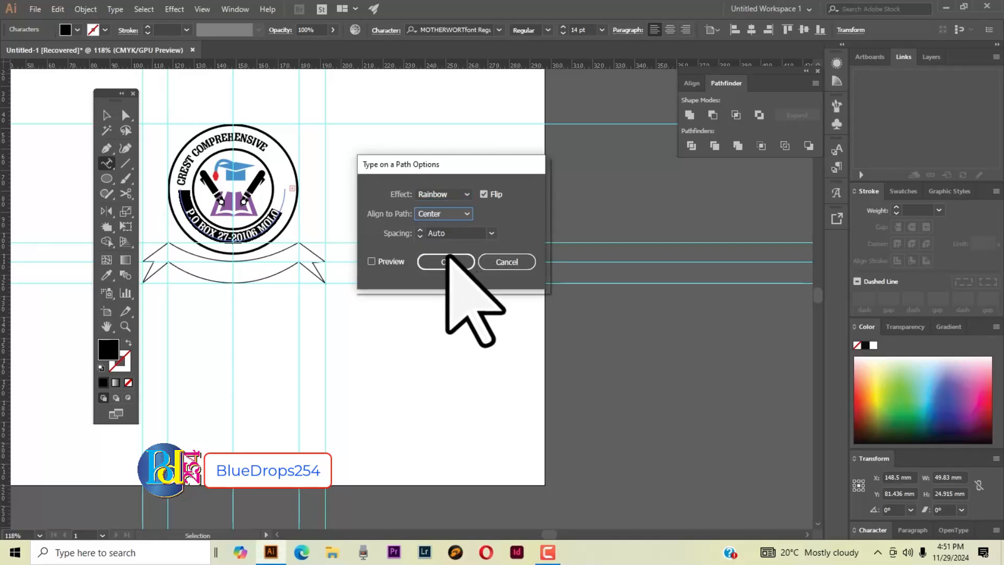
{"action": "left_click", "coordinate": [445, 262]}
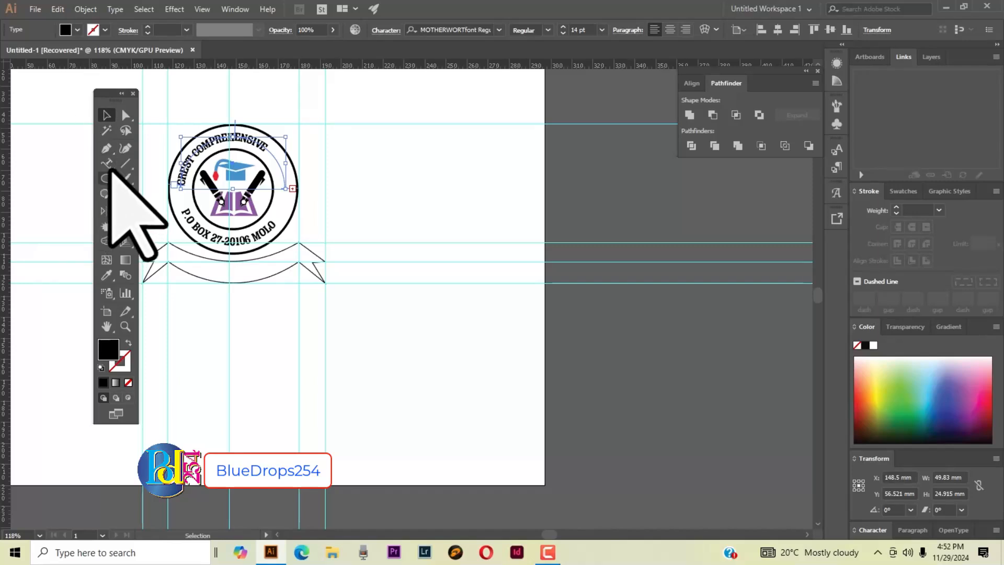
Reduce the font size of the school name on the upper arc to 13 pt.
{"action": "left_click", "coordinate": [107, 164]}
{"action": "left_click", "coordinate": [245, 146]}
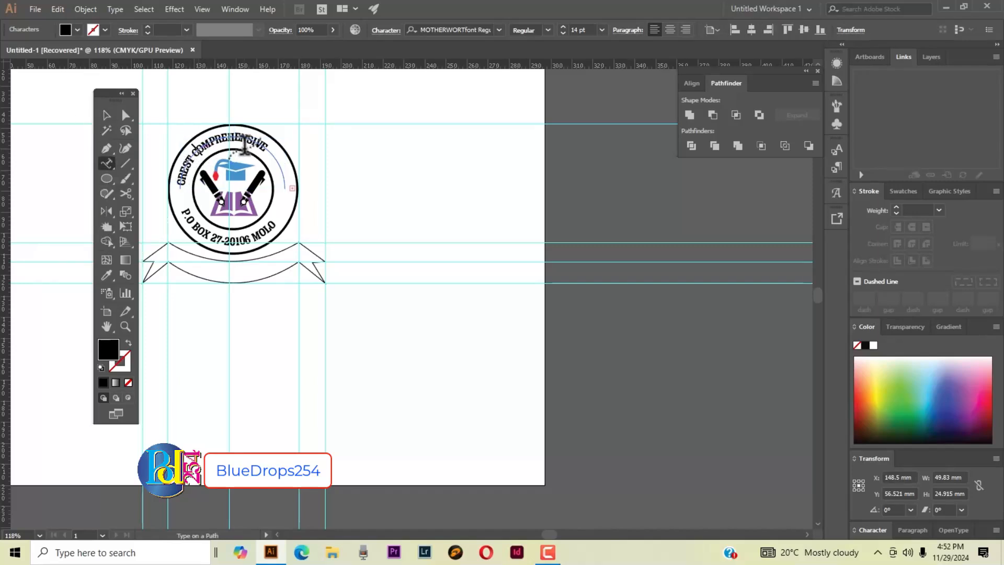
{"action": "key", "text": "ctrl+a"}
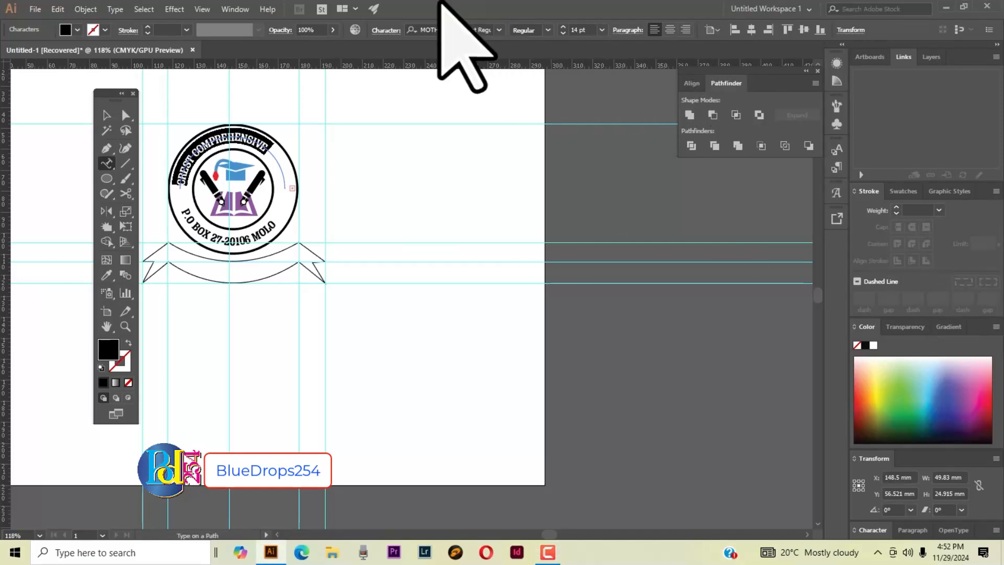
{"action": "left_click", "coordinate": [563, 33]}
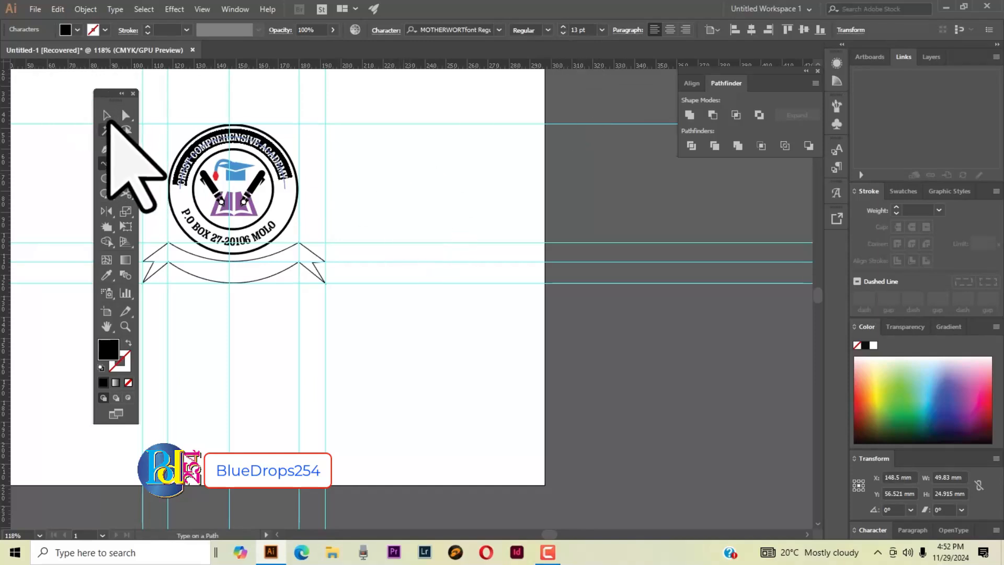
{"action": "left_click", "coordinate": [106, 116]}
{"action": "left_click", "coordinate": [426, 198]}
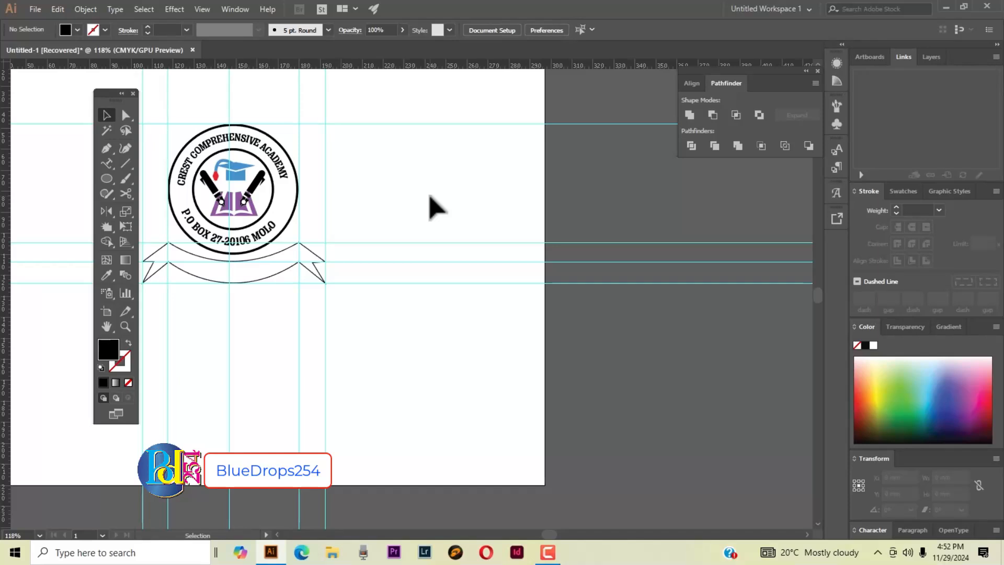
Add a horizontal guide across the lower half of the badge, just above the start of the address text.
{"action": "left_click", "coordinate": [258, 242]}
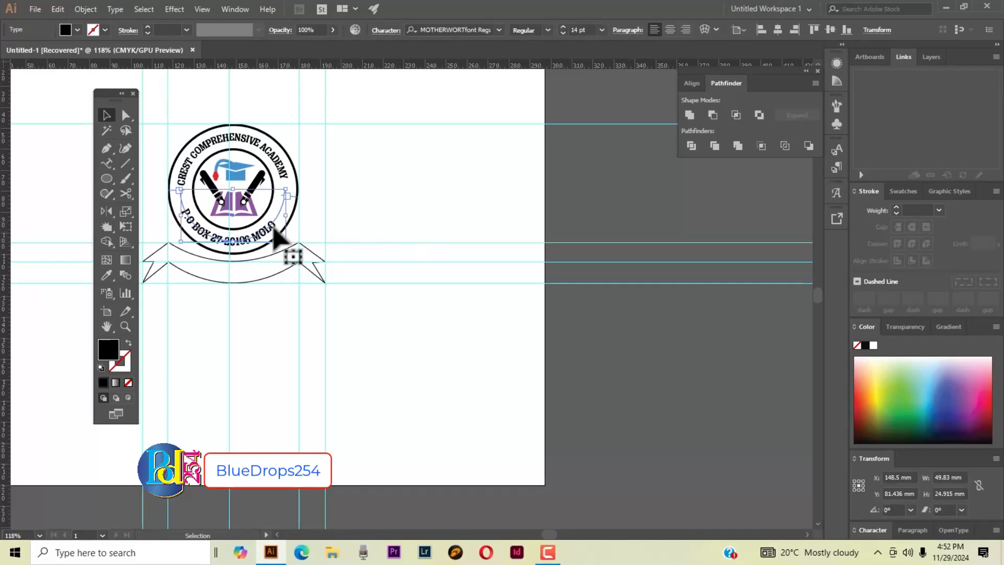
{"action": "left_click", "coordinate": [414, 219]}
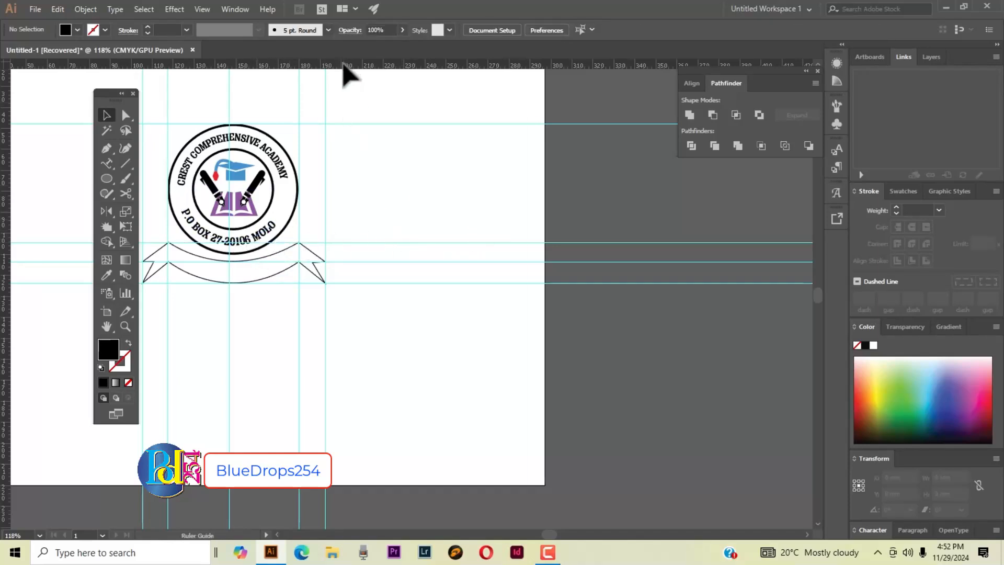
{"action": "left_click_drag", "start_coordinate": [343, 64], "coordinate": [346, 206]}
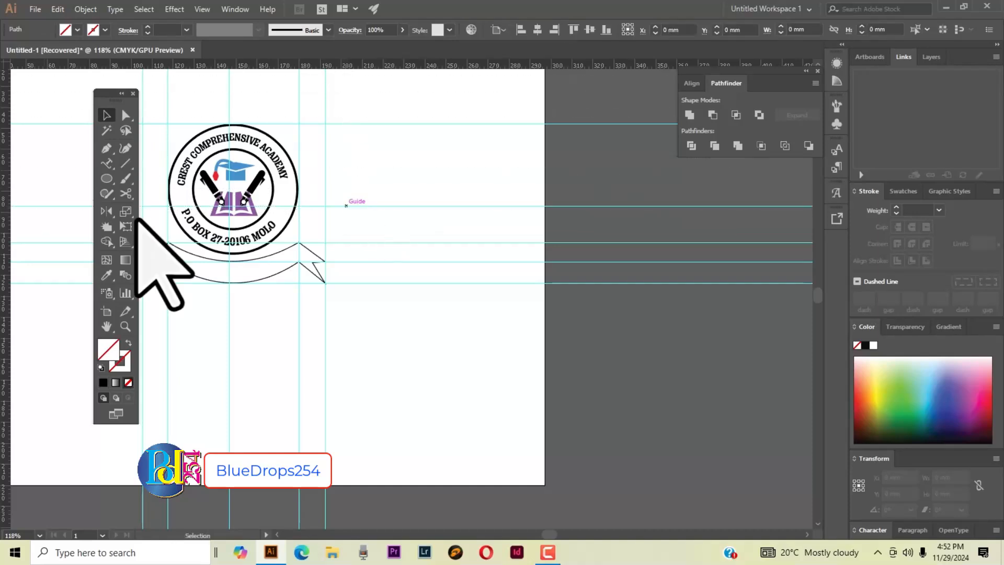
Shift the postal address text along the lower arc so that both ends sit level with the guide.
{"action": "left_click", "coordinate": [190, 229]}
{"action": "left_click", "coordinate": [106, 163]}
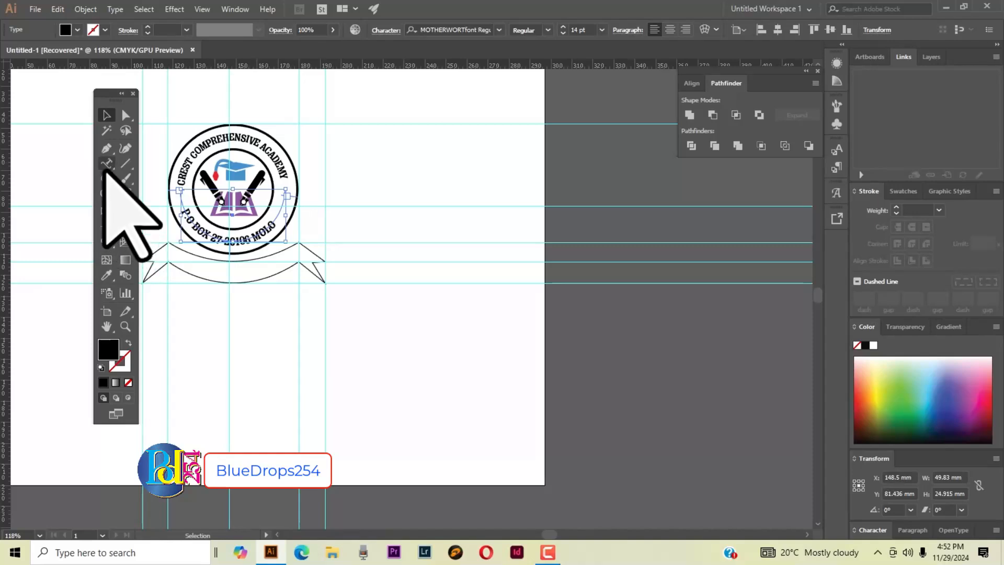
{"action": "left_click", "coordinate": [183, 210]}
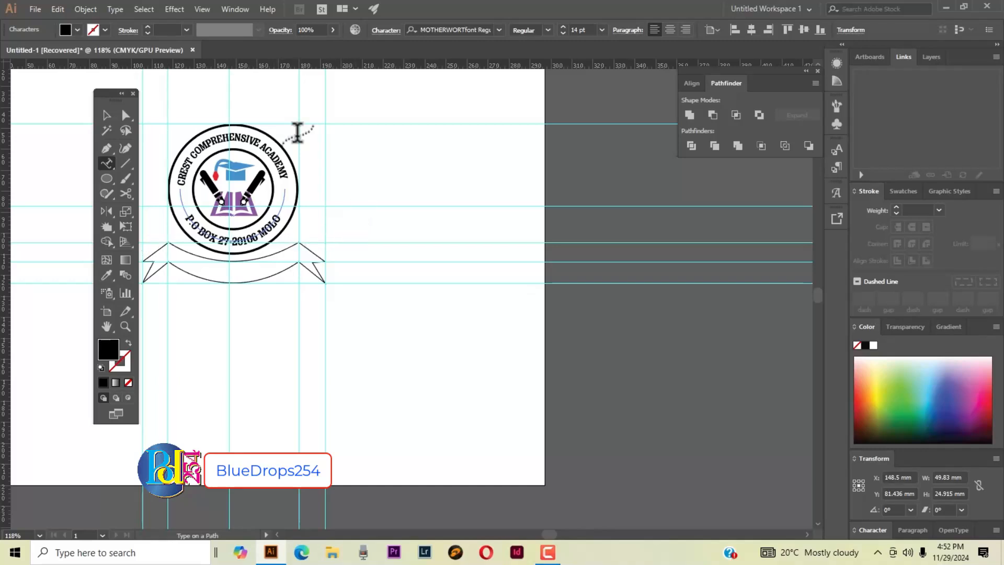
{"action": "left_click", "coordinate": [107, 115]}
{"action": "left_click", "coordinate": [413, 161]}
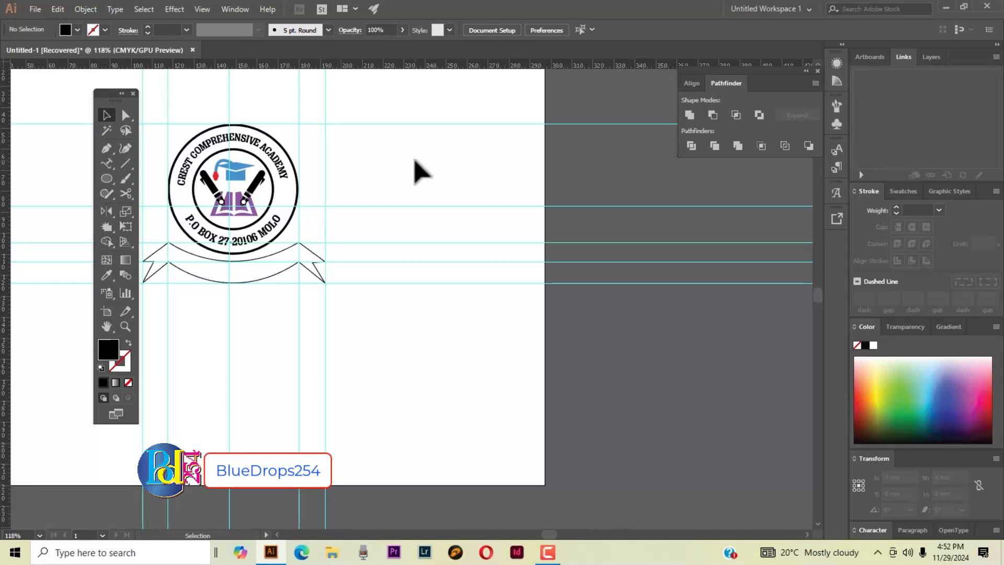
Fill the inner circle of the badge with white.
{"action": "left_click", "coordinate": [289, 195]}
{"action": "left_click", "coordinate": [418, 178]}
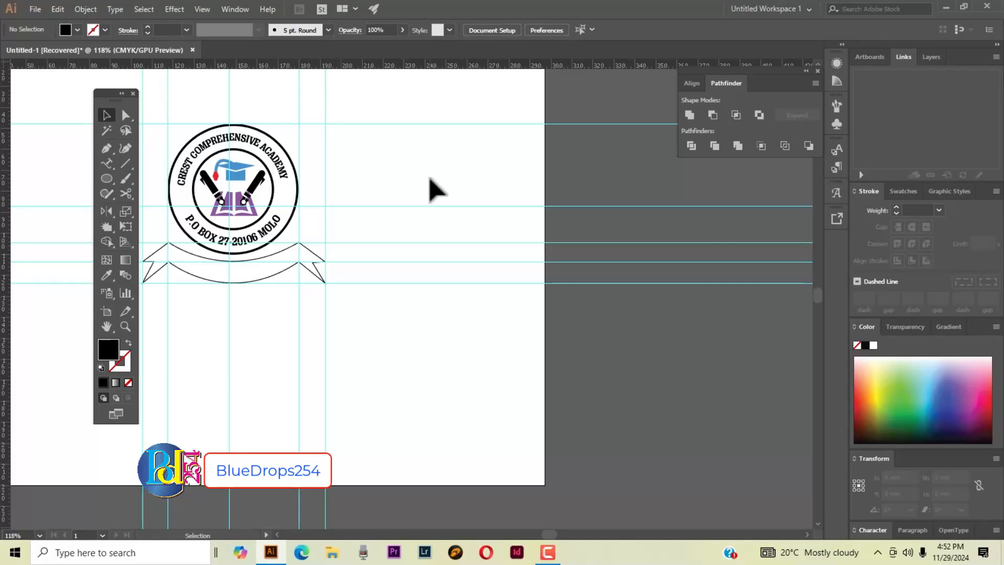
{"action": "left_click", "coordinate": [272, 203]}
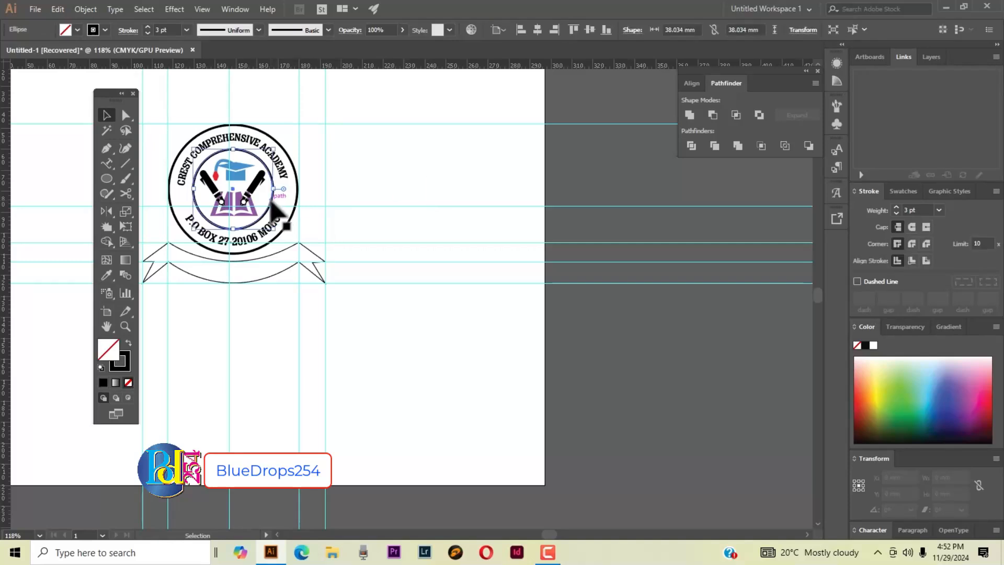
{"action": "left_click", "coordinate": [78, 30]}
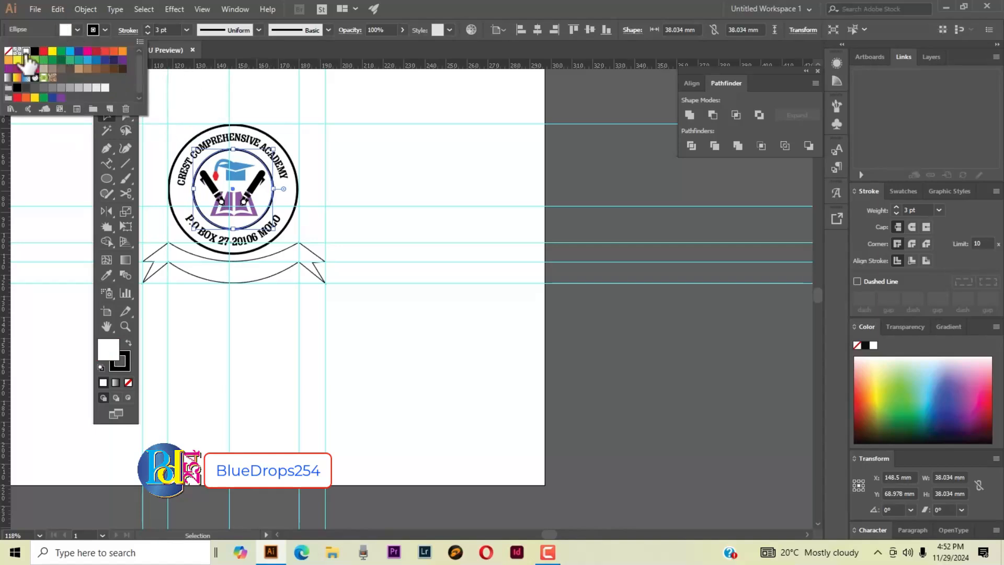
{"action": "left_click", "coordinate": [406, 201]}
Fill the outer circle of the badge with light grey and send it to the back, behind the text and inner circle.
{"action": "left_click", "coordinate": [298, 203]}
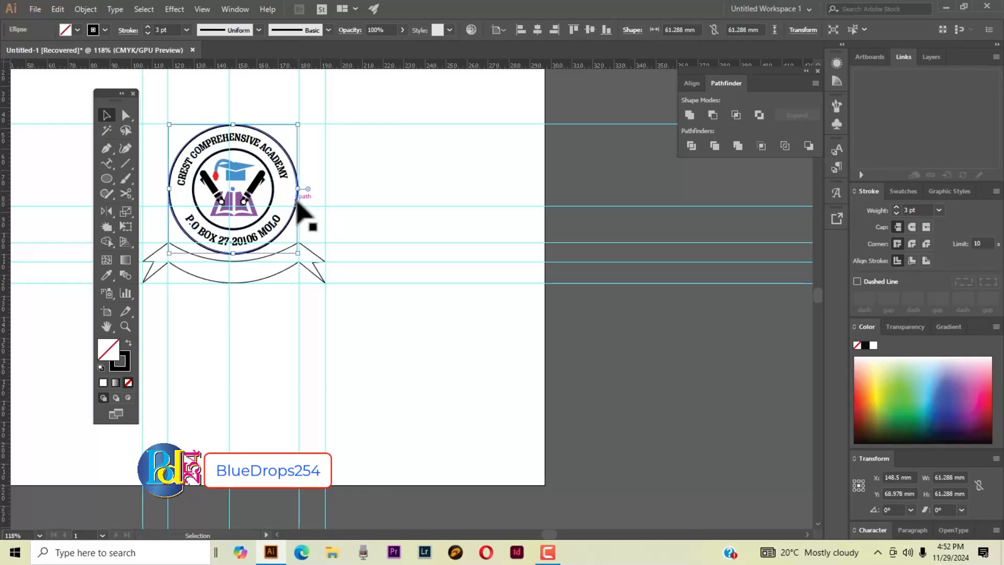
{"action": "left_click", "coordinate": [77, 30]}
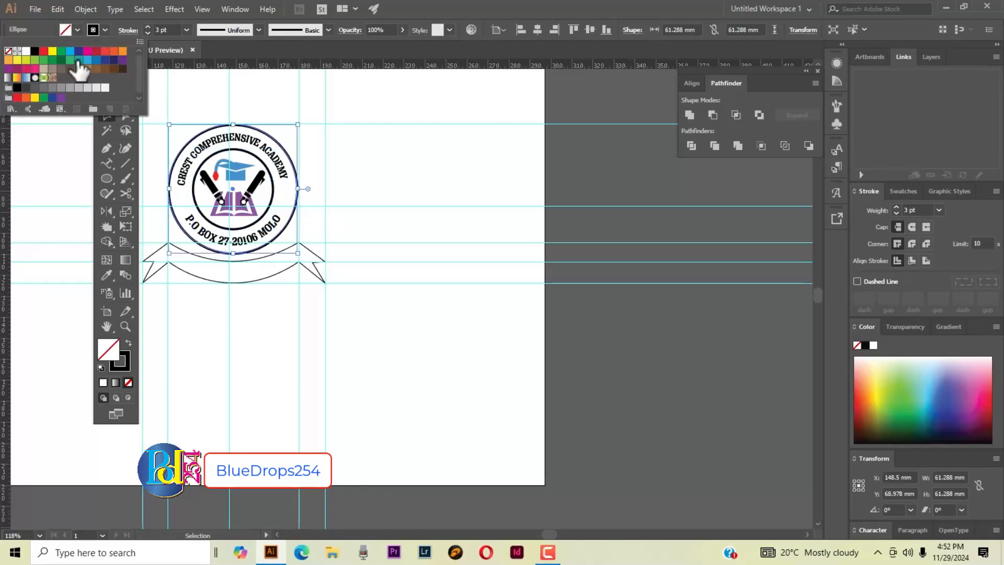
{"action": "left_click", "coordinate": [87, 88]}
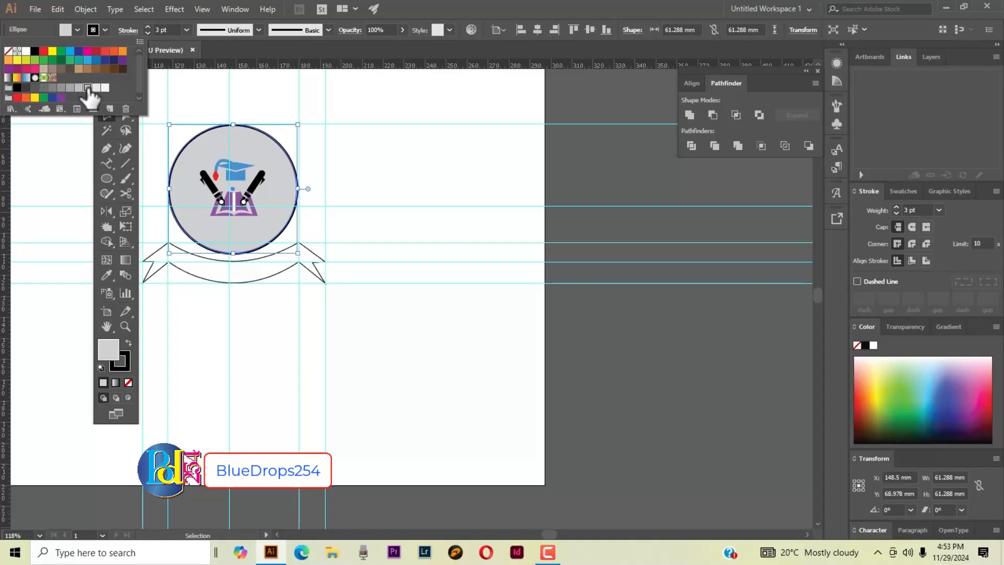
{"action": "left_click", "coordinate": [294, 175]}
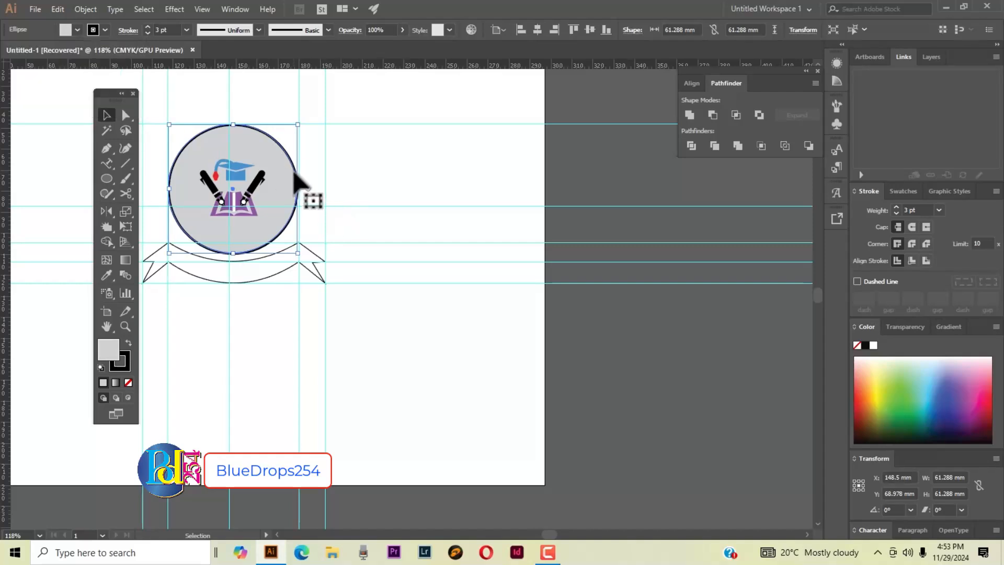
{"action": "right_click", "coordinate": [294, 174]}
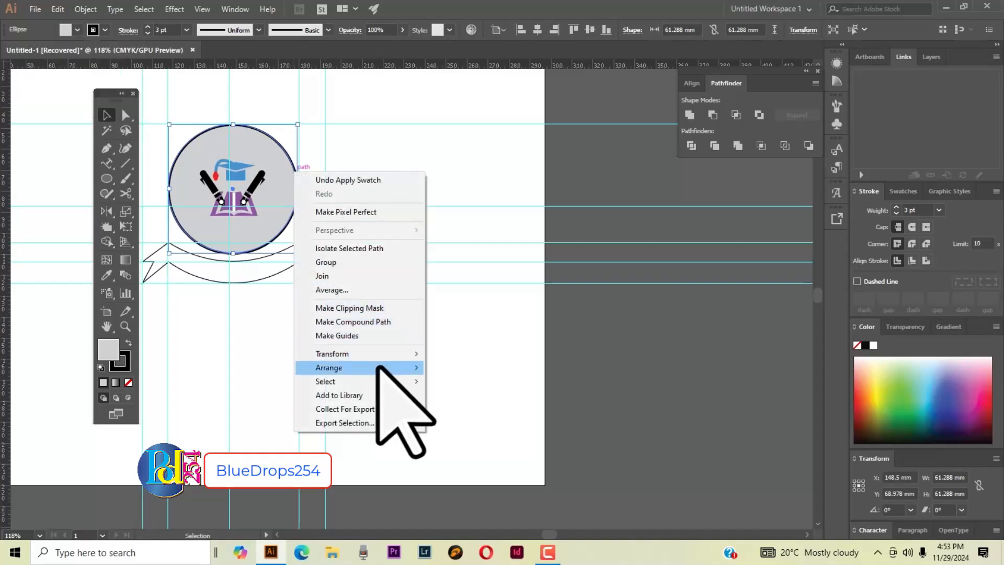
{"action": "mouse_move", "coordinate": [382, 367]}
{"action": "left_click", "coordinate": [470, 410]}
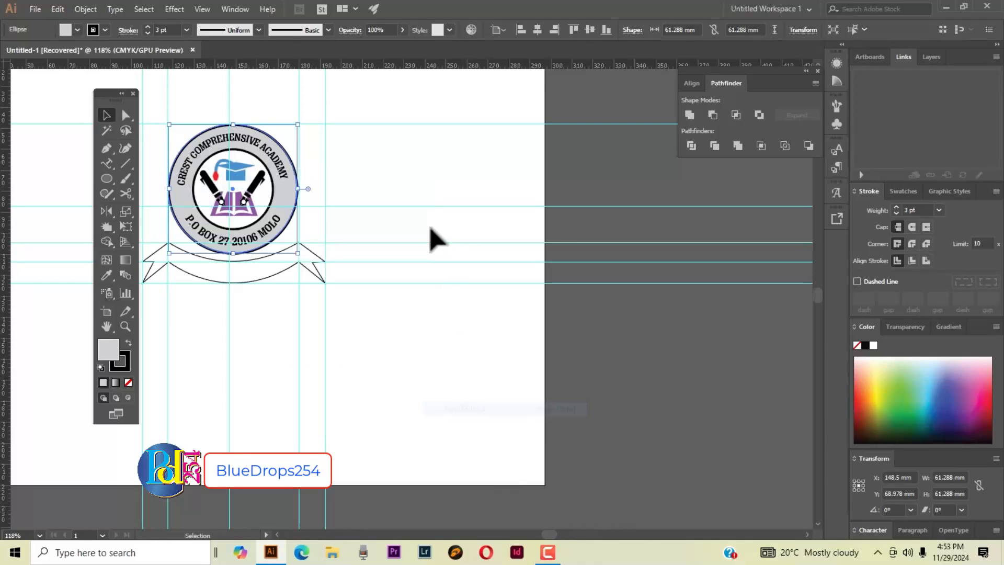
{"action": "left_click", "coordinate": [489, 173]}
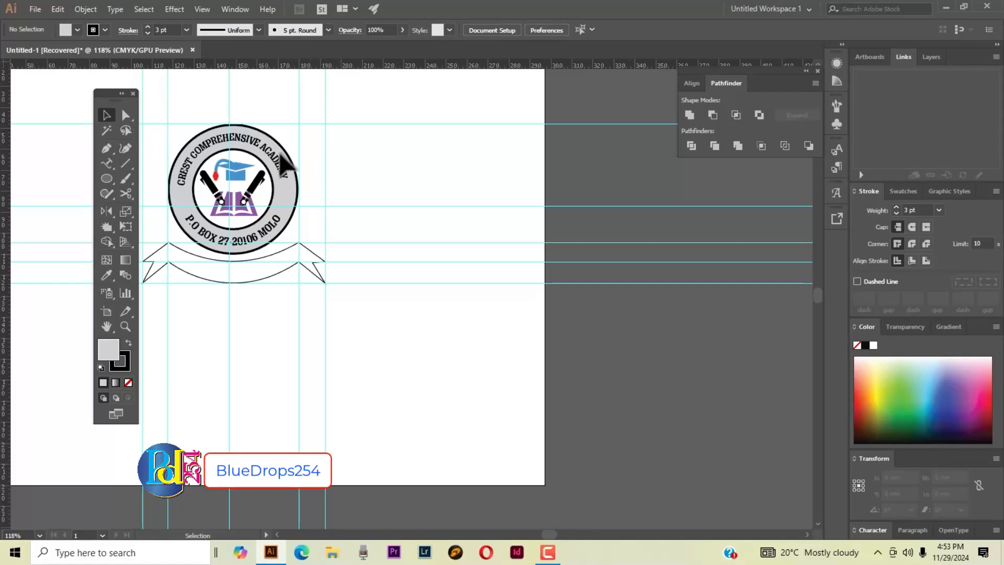
Change the outer circle's fill to the next lighter grey swatch.
{"action": "left_click", "coordinate": [301, 198]}
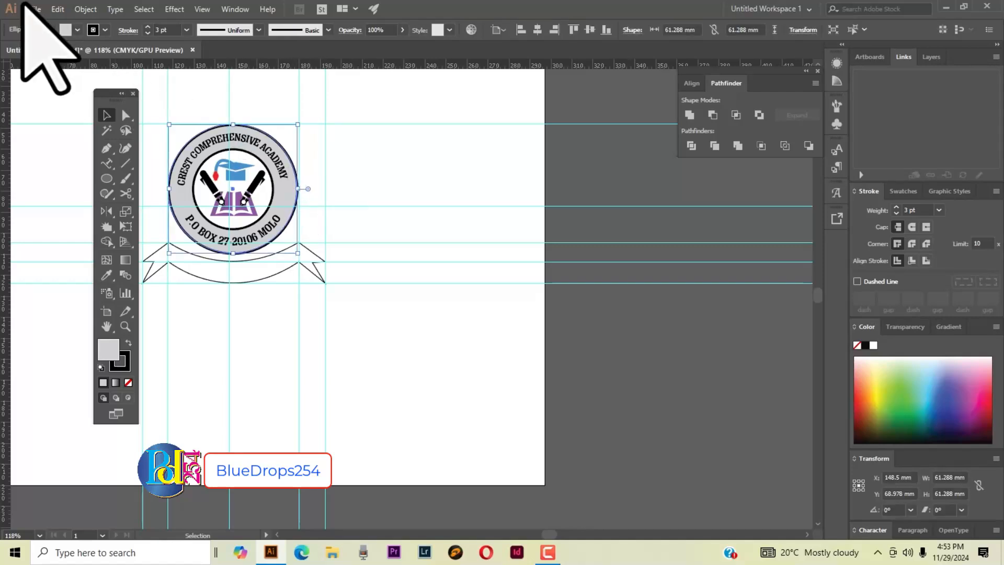
{"action": "left_click", "coordinate": [77, 30]}
{"action": "left_click", "coordinate": [96, 88]}
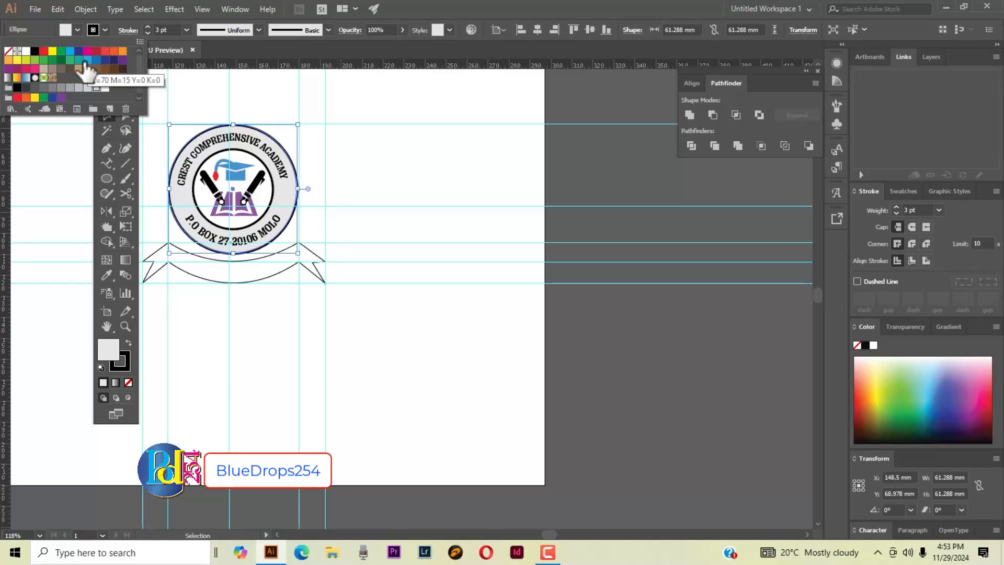
Try a blue gradient and a paler grey fill on the outer circle, ending on the K=10 light grey.
{"action": "left_click", "coordinate": [26, 77]}
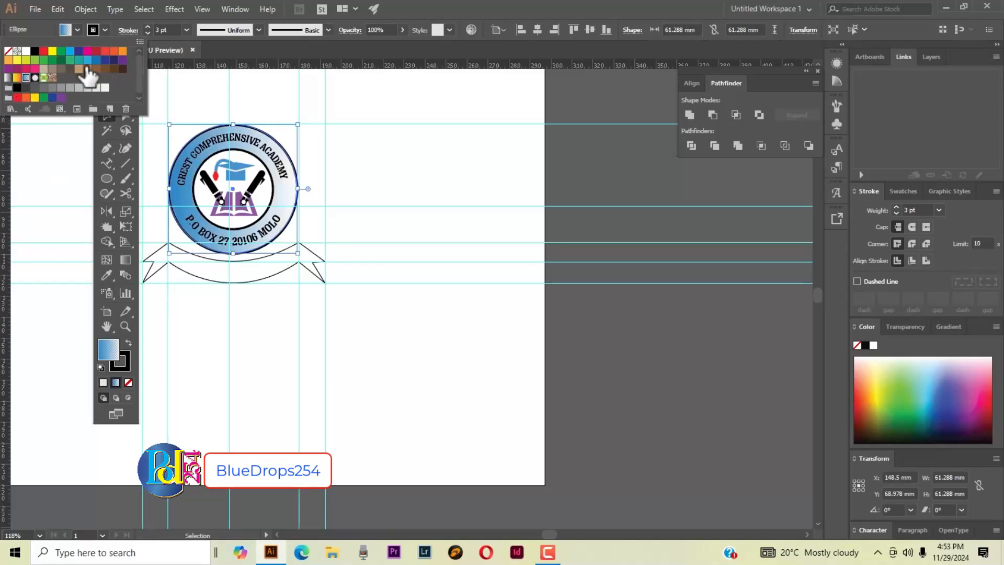
{"action": "left_click", "coordinate": [96, 87]}
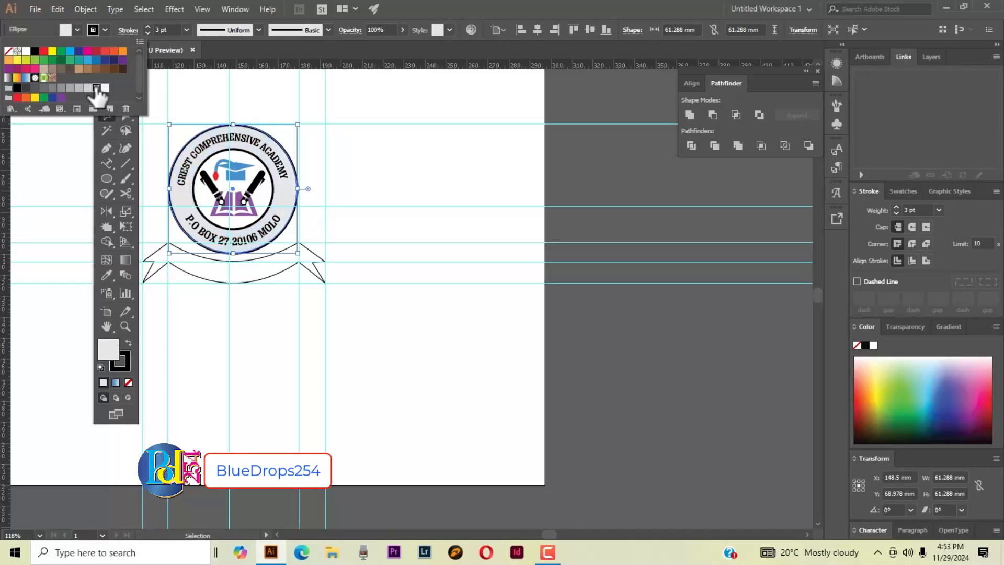
{"action": "left_click", "coordinate": [104, 88]}
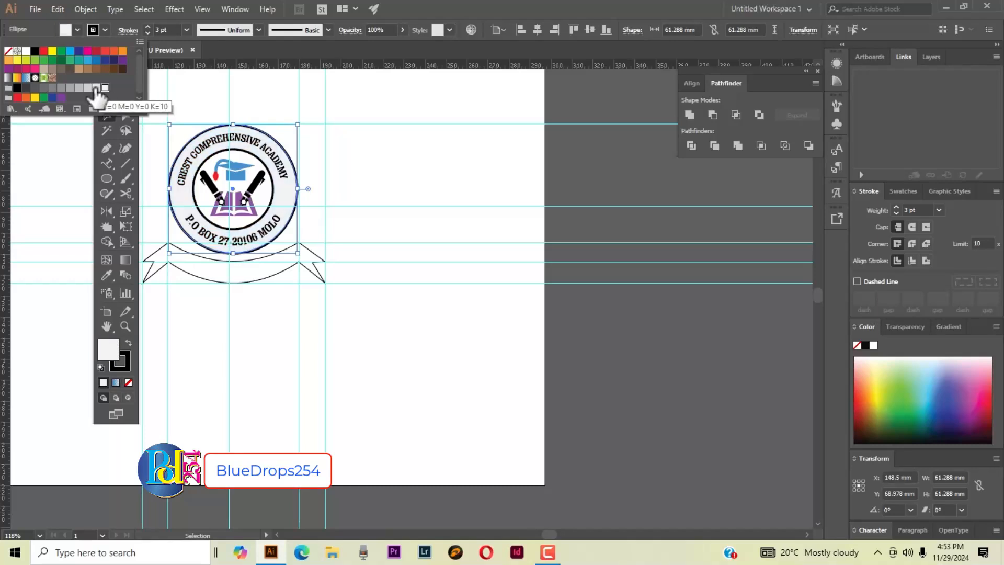
{"action": "left_click", "coordinate": [97, 87]}
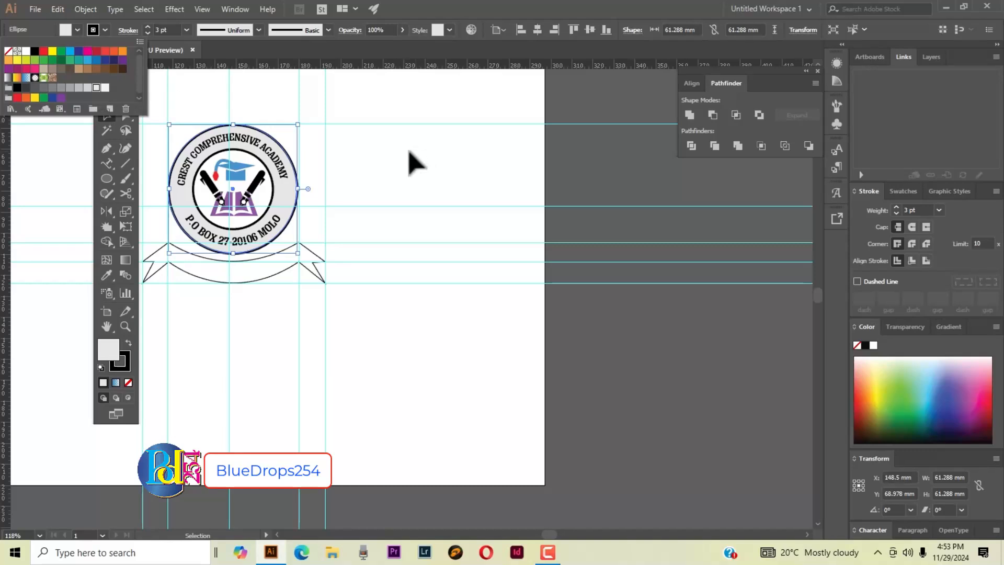
{"action": "left_click", "coordinate": [412, 167]}
{"action": "left_click", "coordinate": [402, 193]}
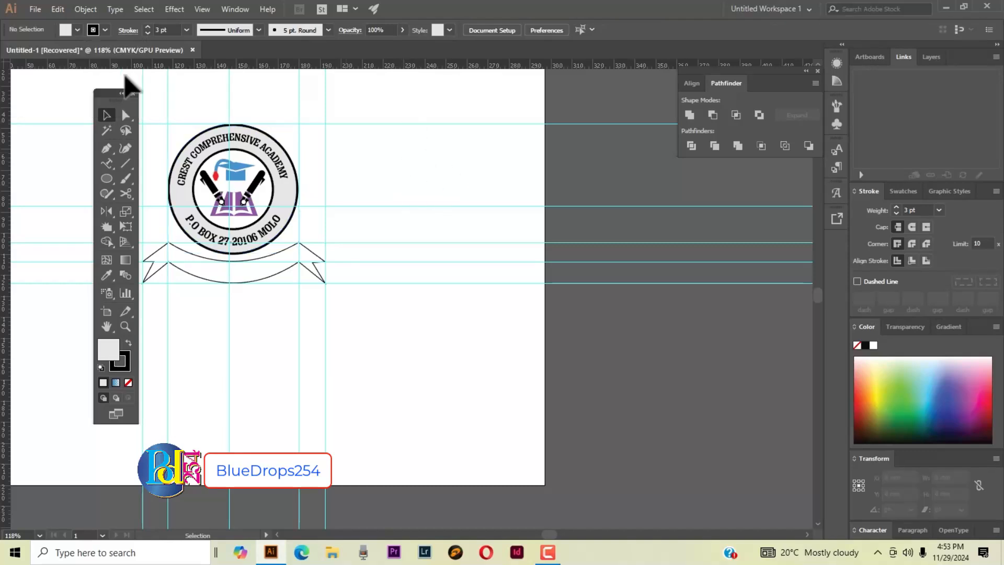
Duplicate the outer circle in place and enlarge the copy about its centre to about 70 mm in diameter.
{"action": "left_click", "coordinate": [191, 246]}
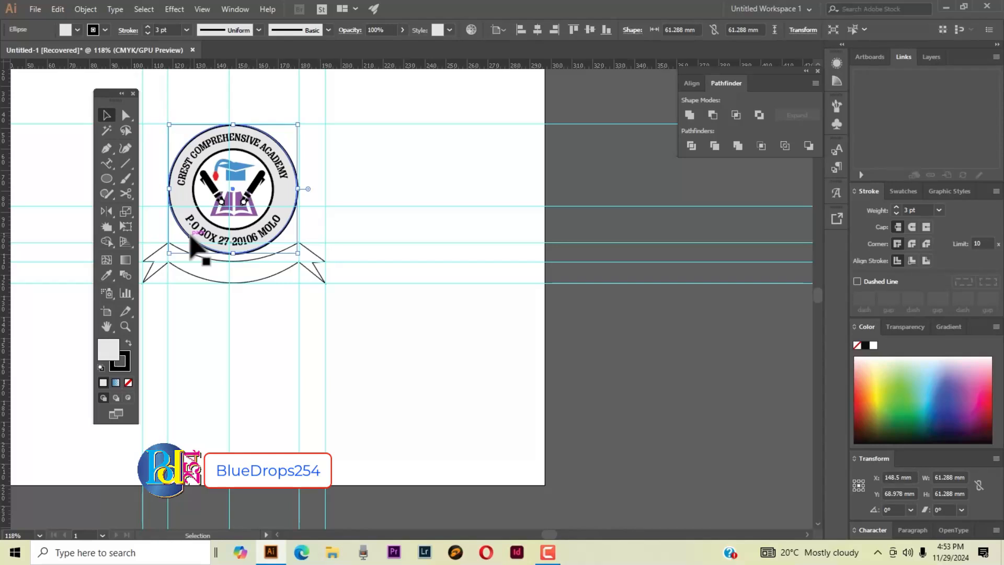
{"action": "key", "text": "a"}
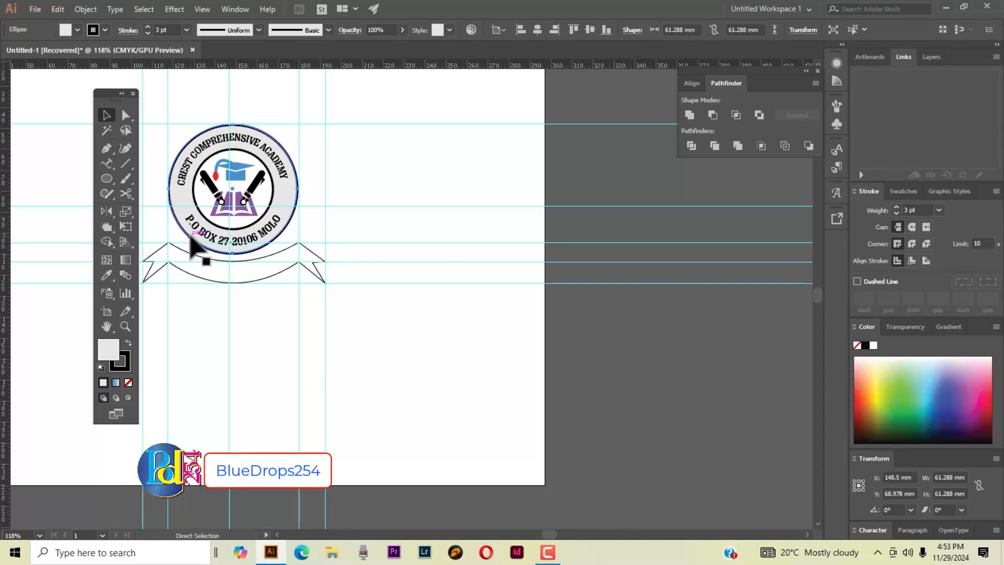
{"action": "key", "text": "v"}
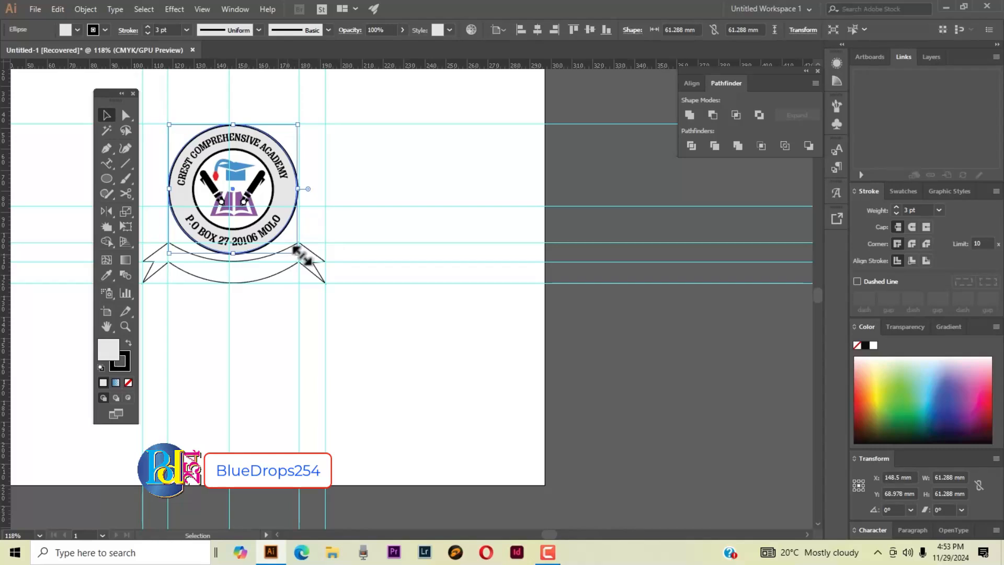
{"action": "left_click_drag", "start_coordinate": [298, 253], "coordinate": [316, 266]}
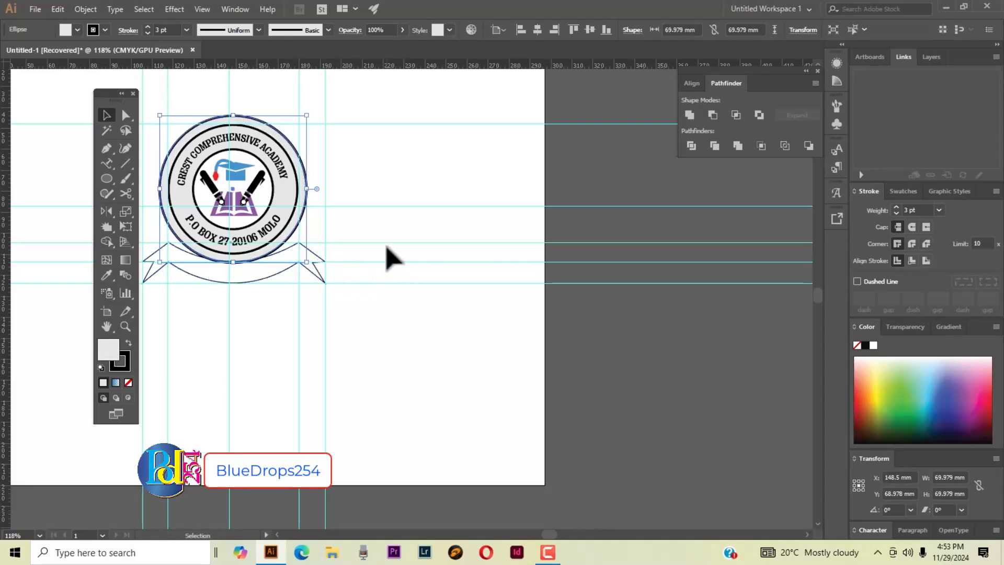
Set the enlarged circle's fill to none, keeping its black 3 pt outline.
{"action": "left_click", "coordinate": [79, 30]}
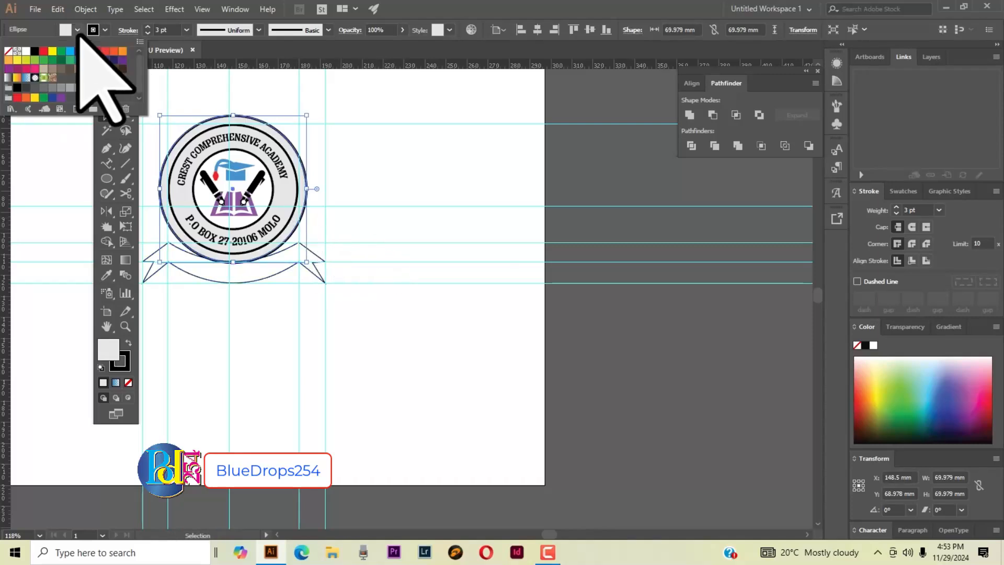
{"action": "left_click", "coordinate": [9, 50]}
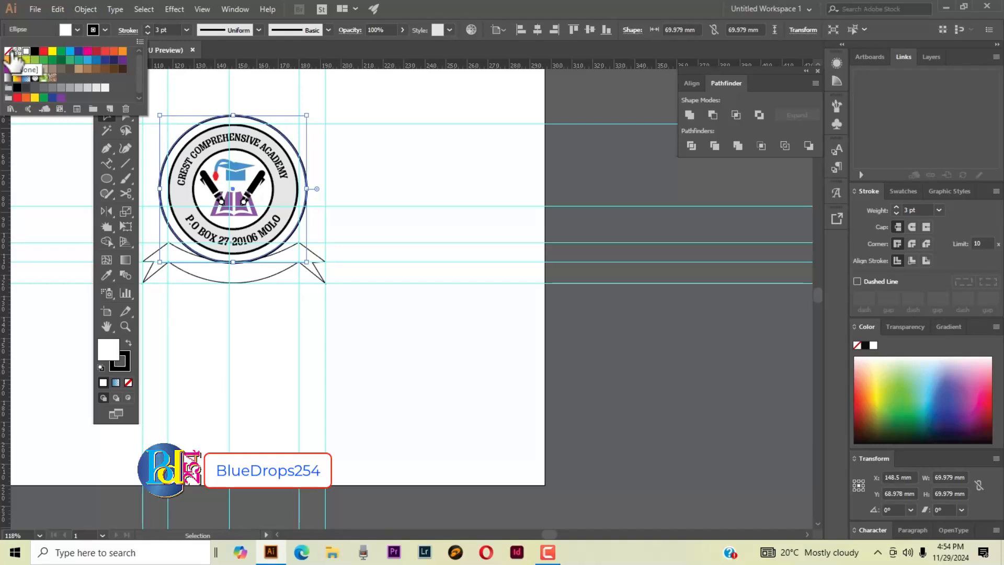
{"action": "left_click", "coordinate": [388, 182]}
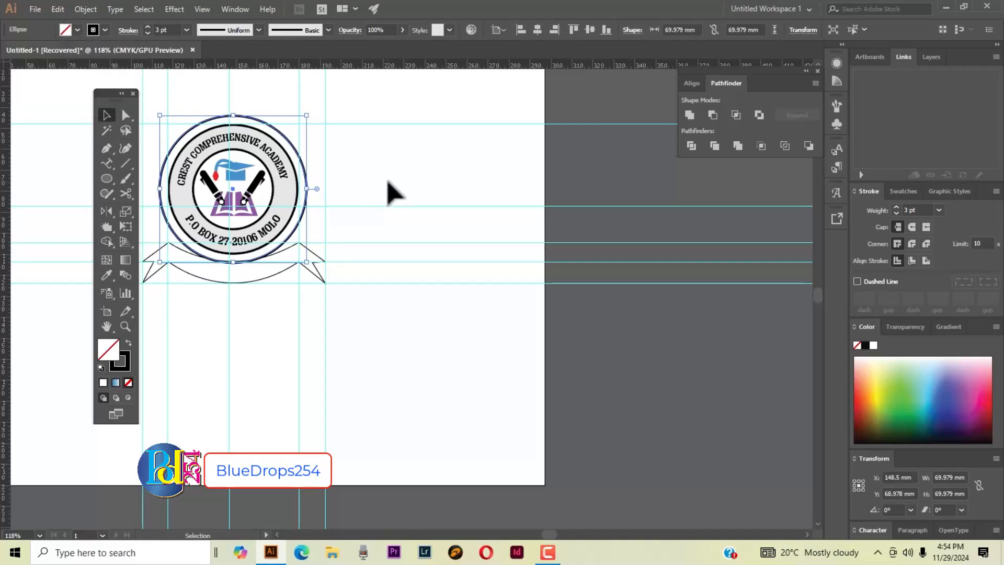
{"action": "left_click", "coordinate": [444, 253]}
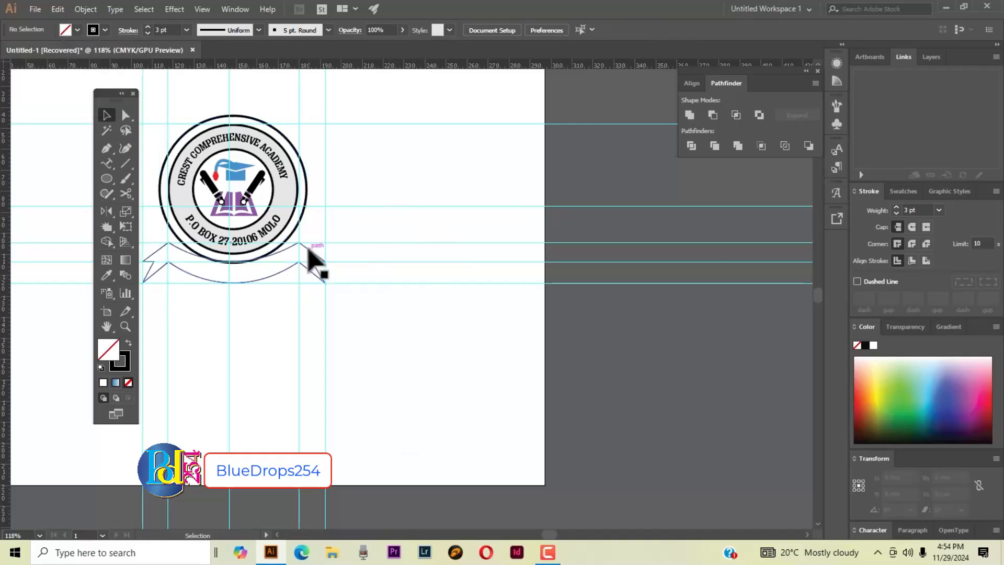
Enlarge the unfilled outer ring about its centre to about 75.5 mm in diameter.
{"action": "left_click", "coordinate": [307, 195]}
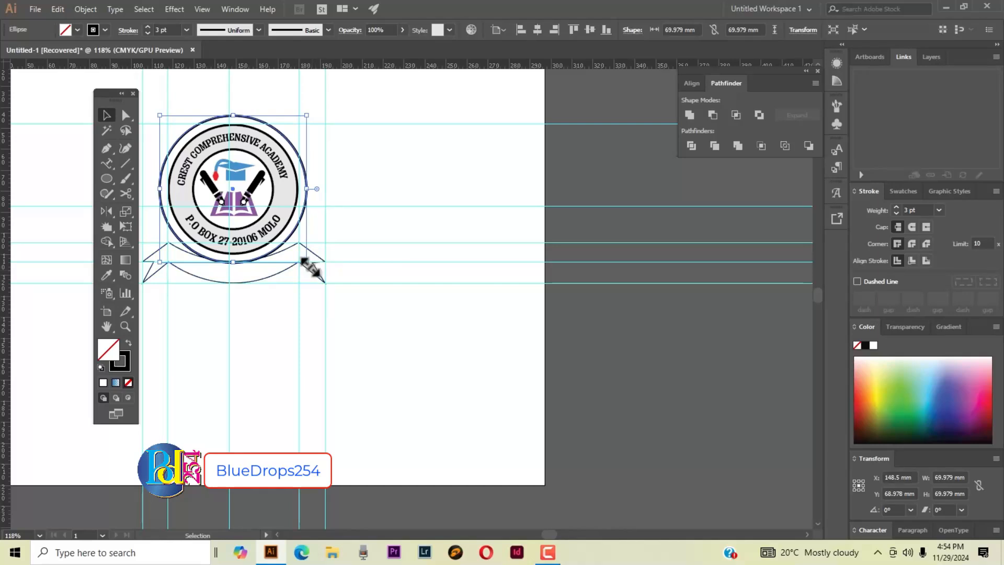
{"action": "left_click_drag", "start_coordinate": [305, 259], "coordinate": [319, 276]}
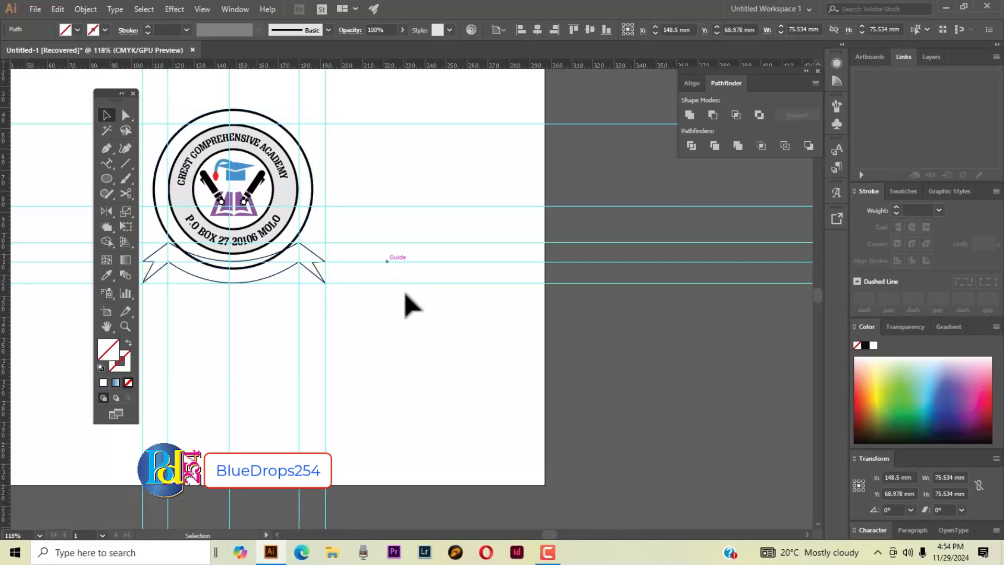
{"action": "left_click", "coordinate": [442, 259]}
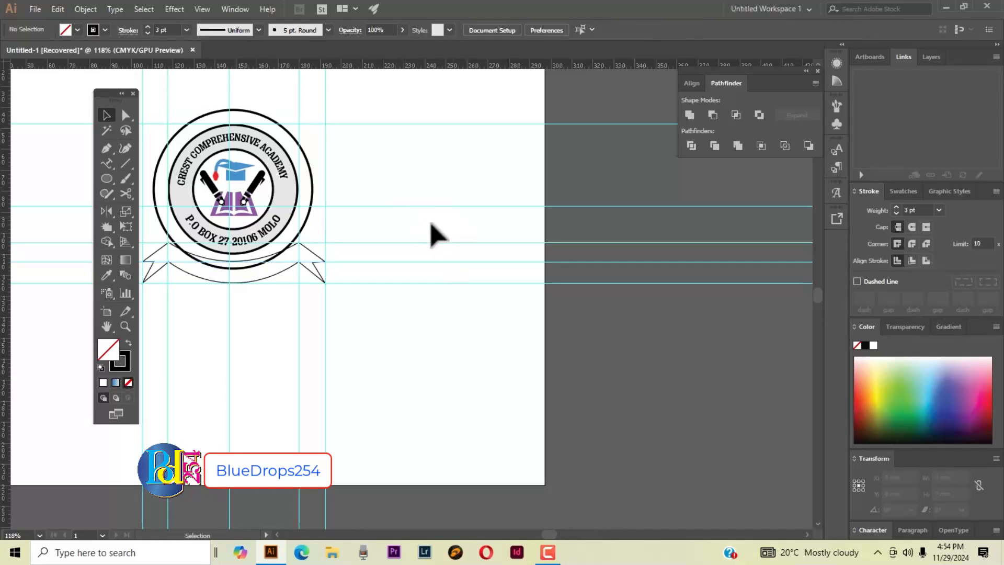
Cut the outermost ring with the Scissors tool at its left, right and lowest anchor points.
{"action": "left_click", "coordinate": [311, 194]}
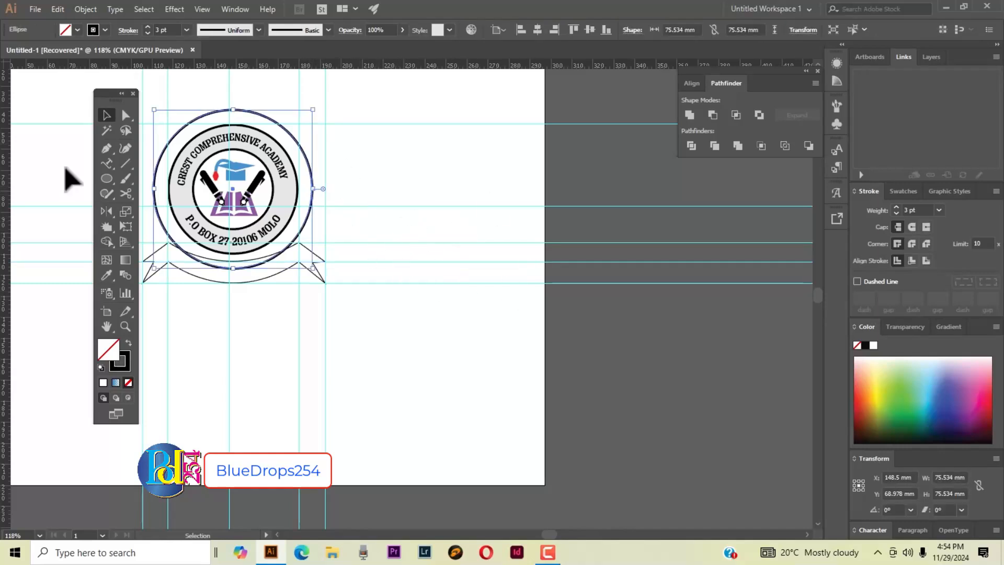
{"action": "left_click", "coordinate": [126, 193]}
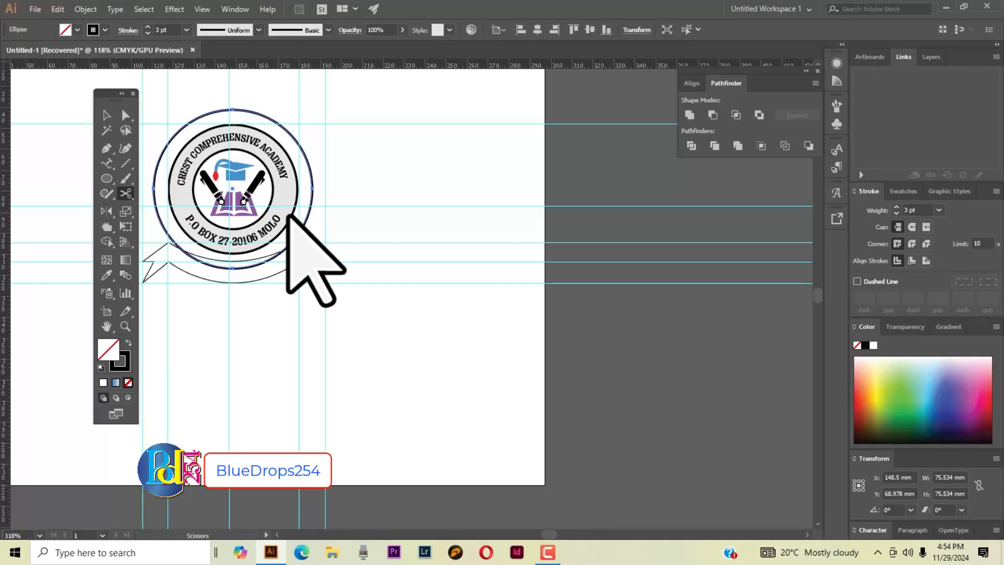
{"action": "left_click", "coordinate": [153, 188]}
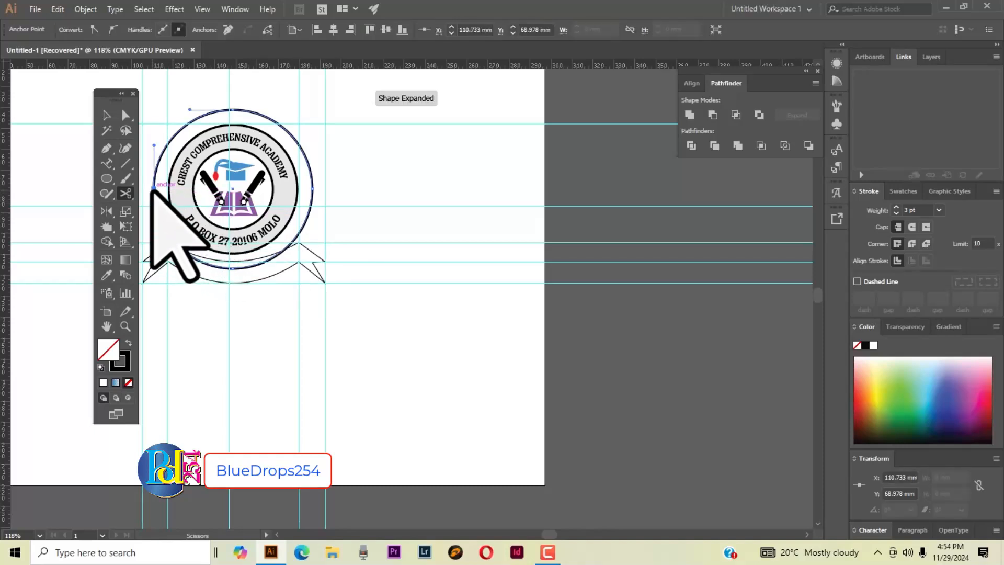
{"action": "left_click", "coordinate": [312, 189]}
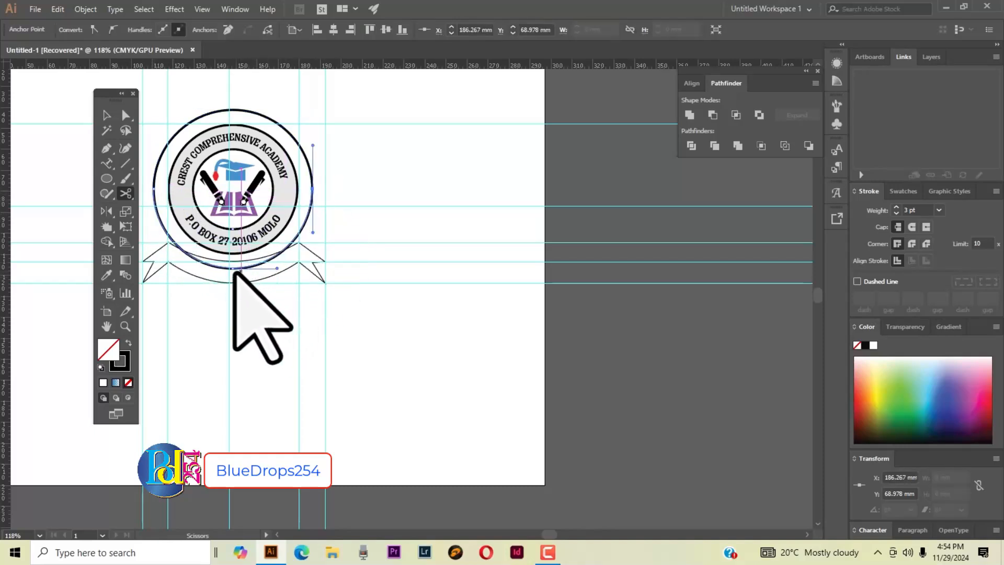
{"action": "left_click", "coordinate": [231, 267]}
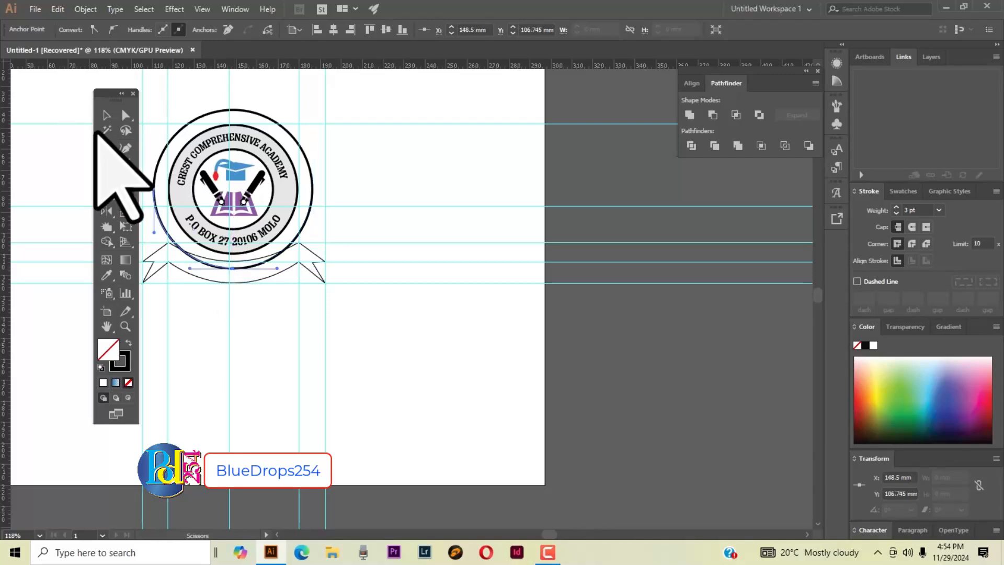
Delete the upper half of the cut outermost ring.
{"action": "left_click", "coordinate": [106, 115]}
{"action": "left_click", "coordinate": [239, 108]}
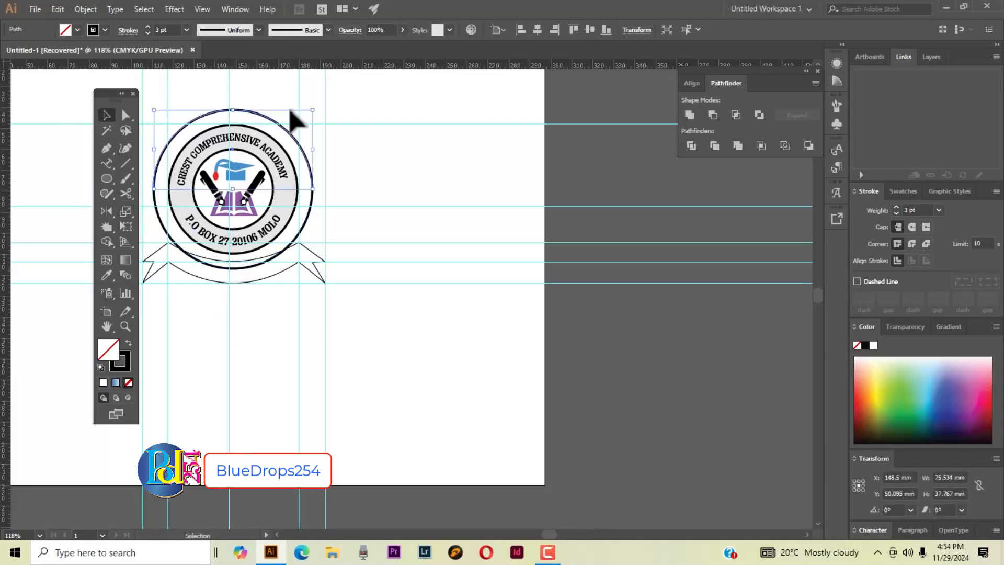
{"action": "key", "text": "Delete"}
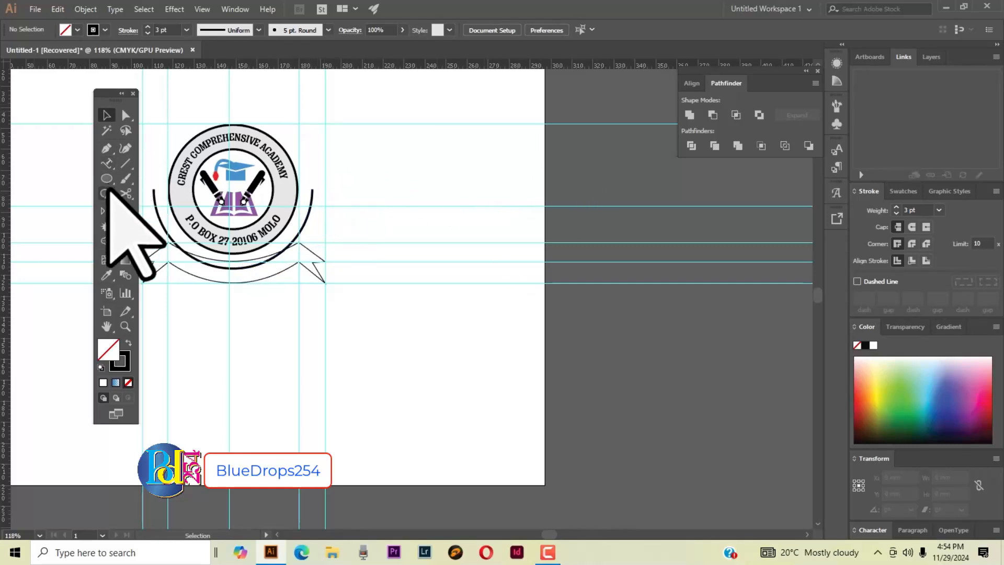
Draw a vertical line about 73.5 mm long to the right of the badge with the Line Segment tool.
{"action": "left_click", "coordinate": [125, 163]}
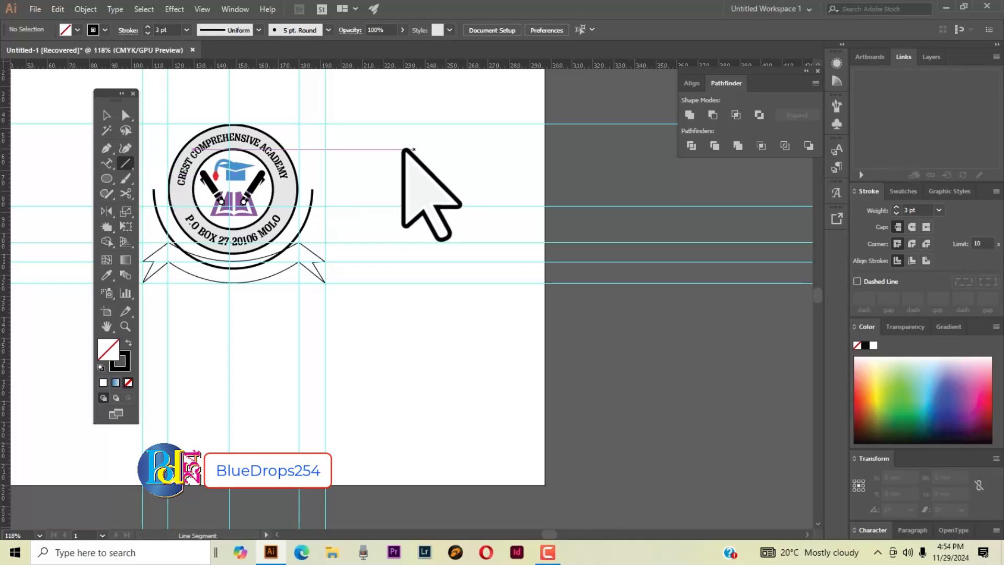
{"action": "left_click", "coordinate": [379, 138]}
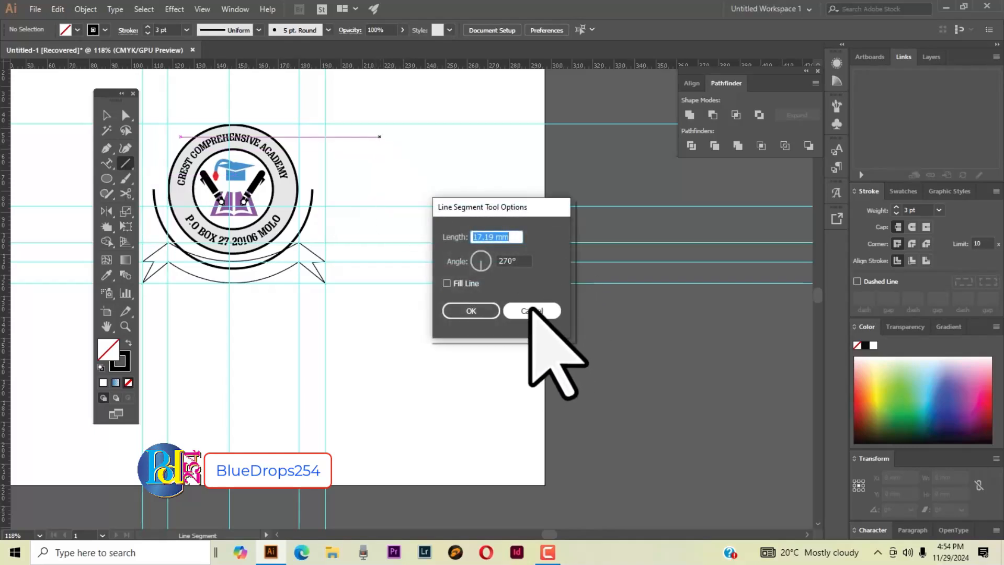
{"action": "left_click", "coordinate": [531, 309]}
{"action": "left_click_drag", "start_coordinate": [378, 142], "coordinate": [378, 296]}
{"action": "left_click", "coordinate": [107, 115]}
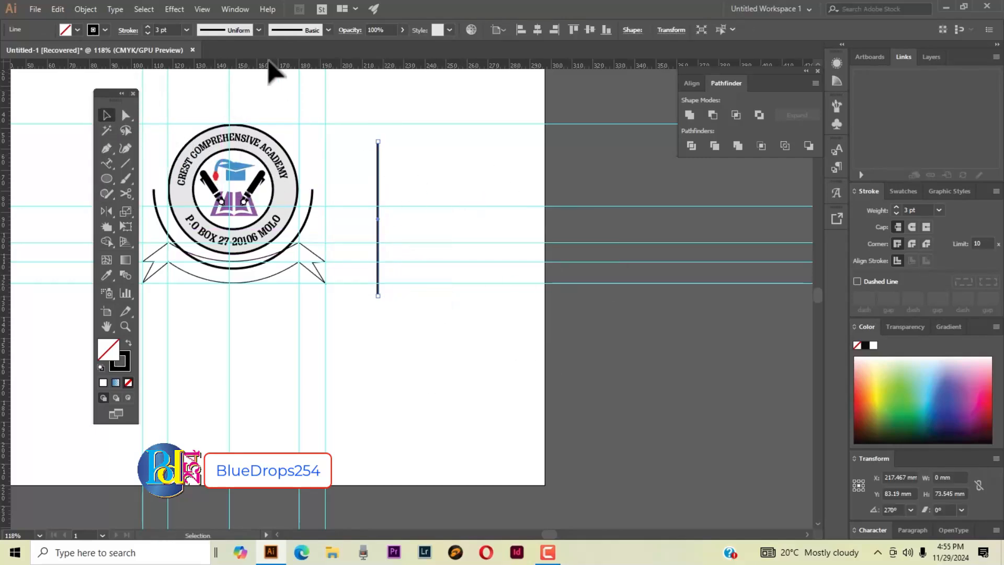
Set the vertical line's stroke weight to 4 pt and give it round caps.
{"action": "left_click", "coordinate": [148, 26]}
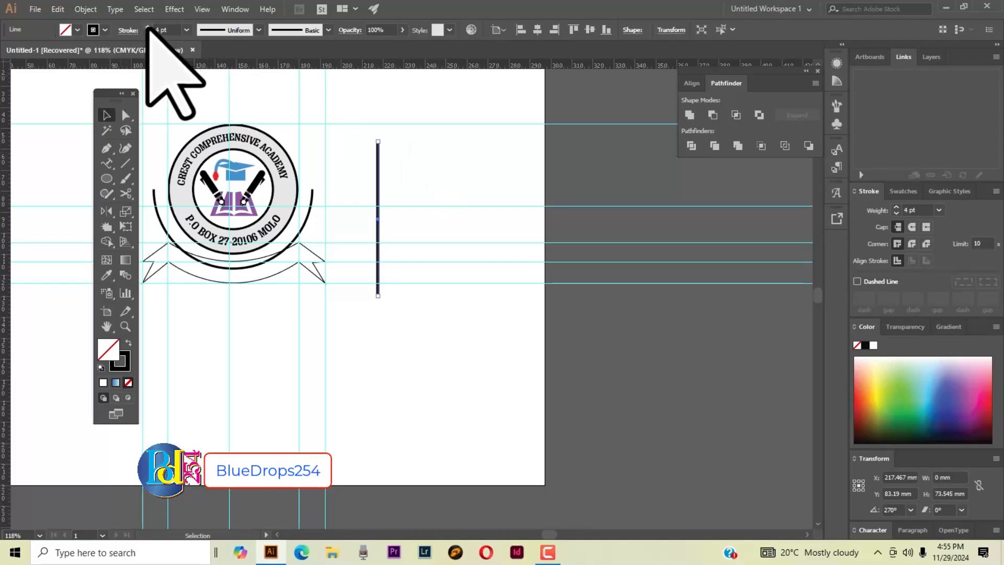
{"action": "left_click", "coordinate": [457, 202]}
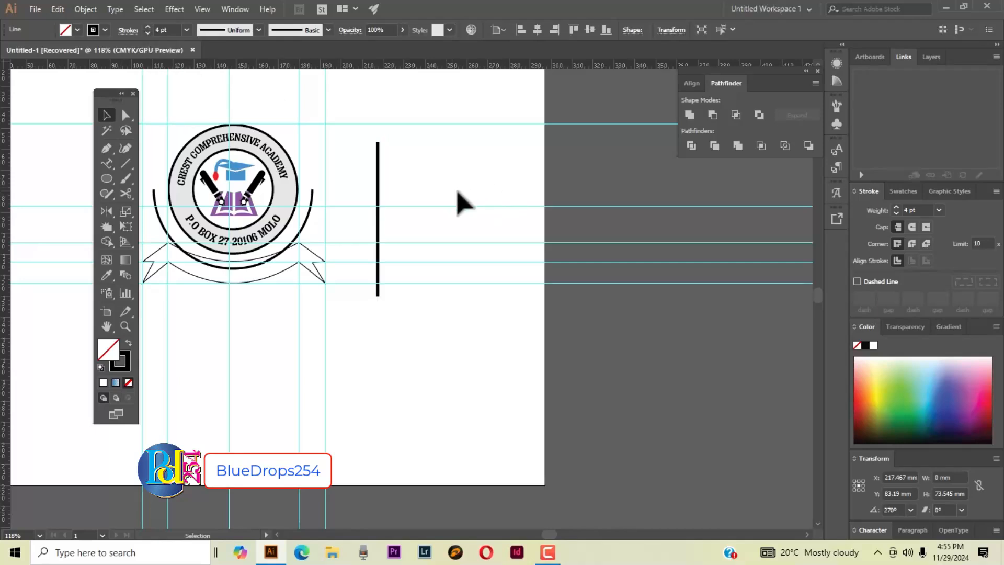
{"action": "left_click", "coordinate": [378, 196]}
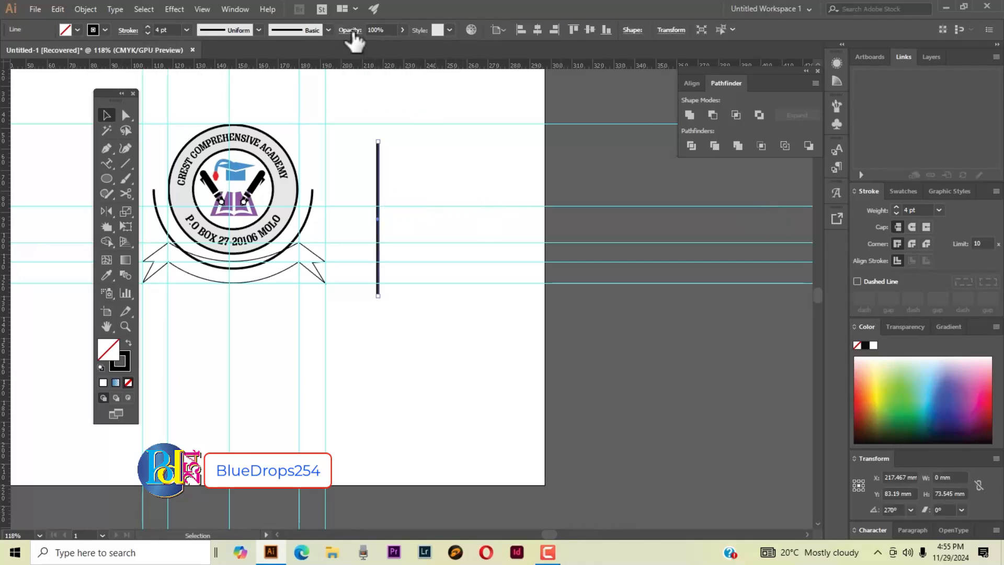
{"action": "left_click", "coordinate": [129, 30]}
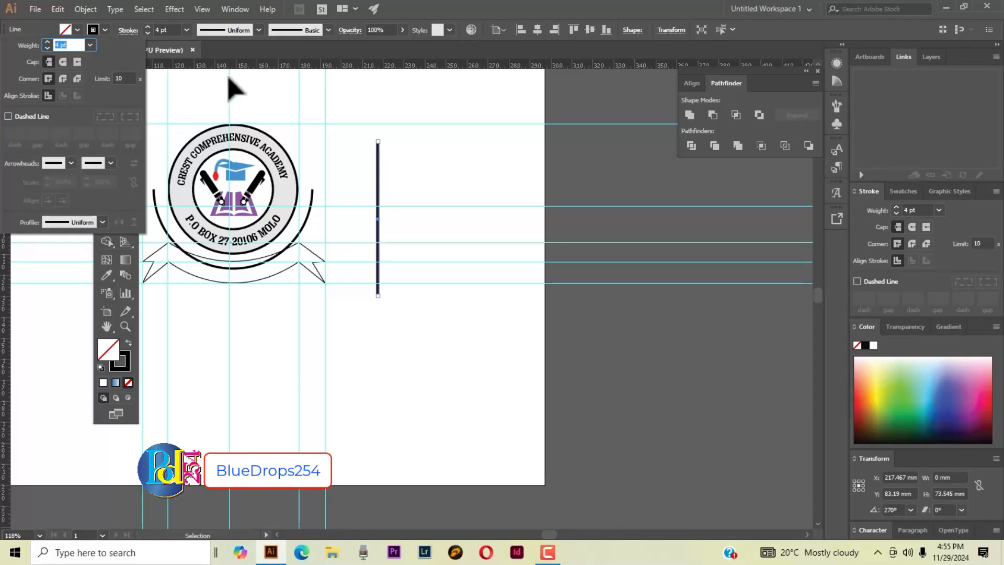
{"action": "left_click", "coordinate": [62, 65]}
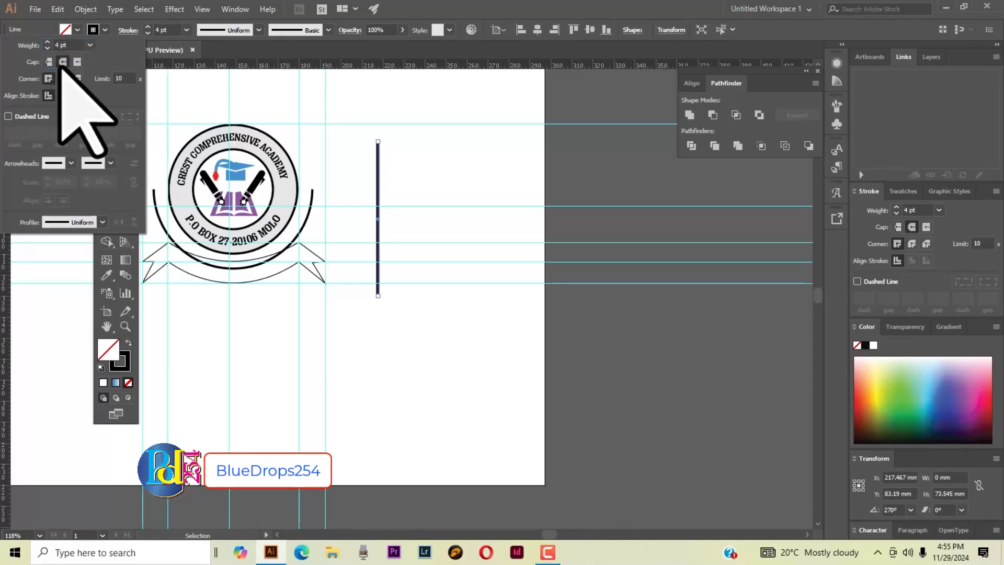
Apply Width Profile 4 to the vertical line and flip the profile along its length so it tapers towards the upper end.
{"action": "left_click", "coordinate": [102, 222]}
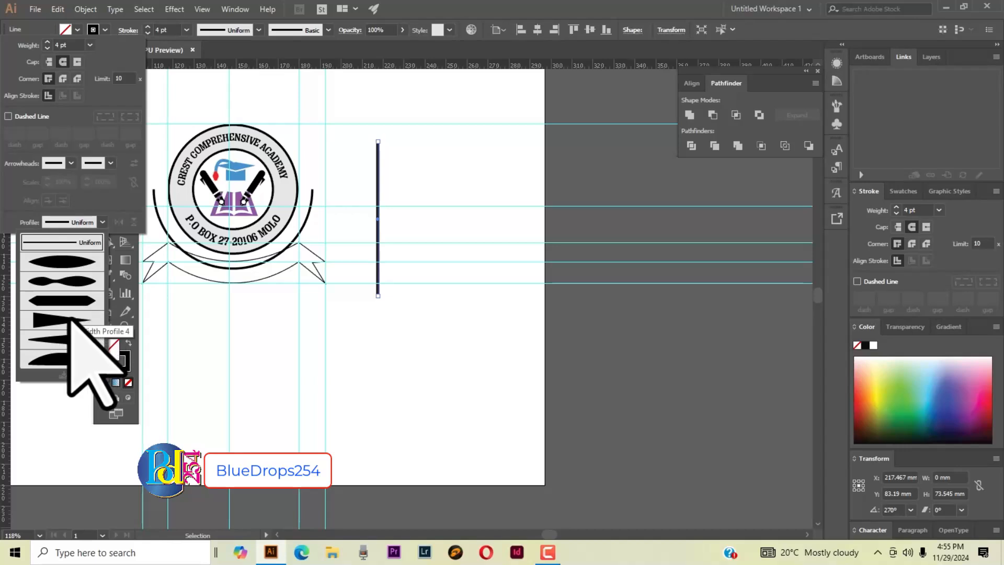
{"action": "left_click", "coordinate": [52, 319]}
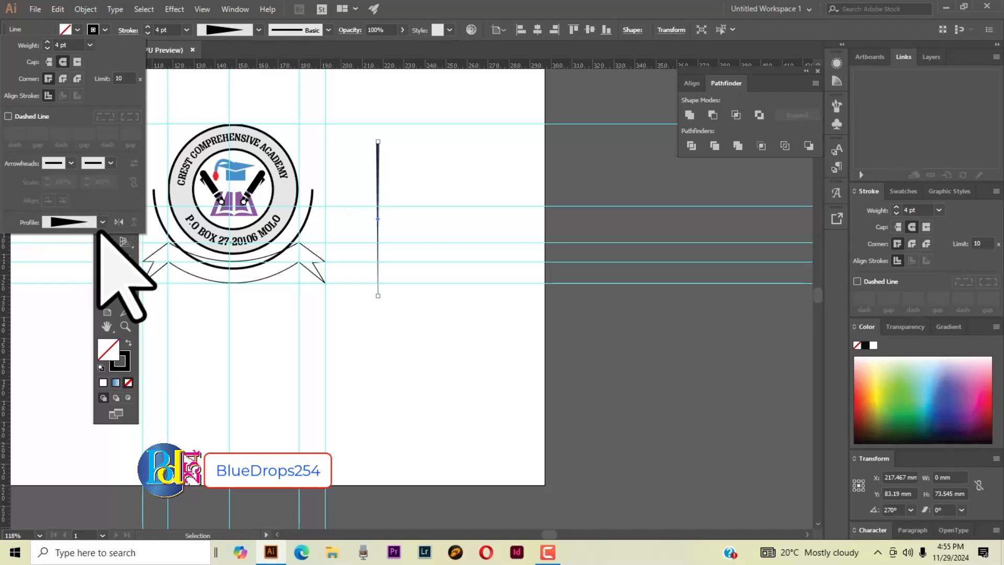
{"action": "left_click", "coordinate": [120, 221]}
{"action": "left_click", "coordinate": [427, 183]}
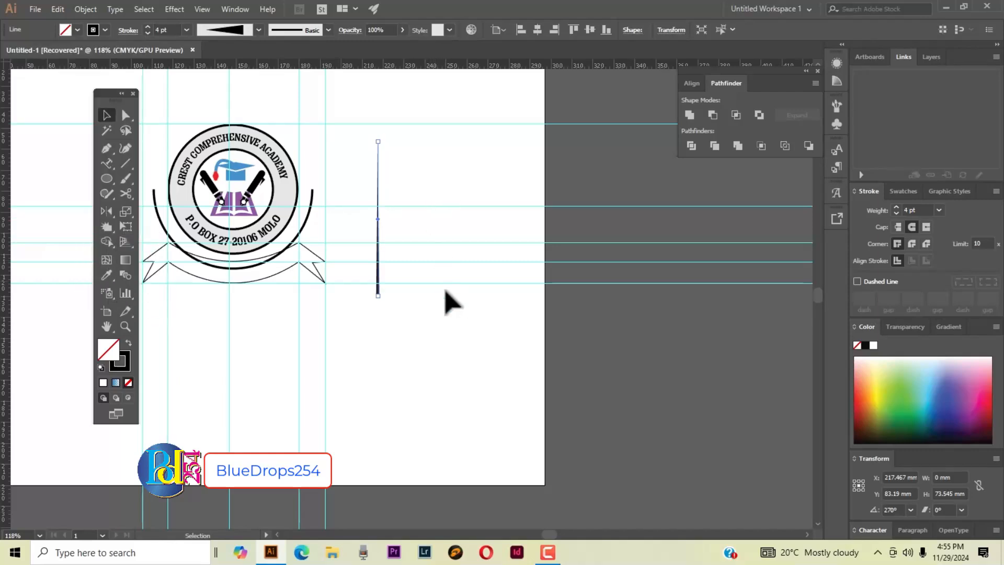
Move the tapered line up and left, closer to the badge.
{"action": "left_click", "coordinate": [438, 300]}
{"action": "mouse_move", "coordinate": [378, 296]}
{"action": "left_mouse_down"}
{"action": "mouse_move", "coordinate": [405, 409]}
{"action": "mouse_move", "coordinate": [343, 252]}
{"action": "mouse_move", "coordinate": [360, 274]}
{"action": "left_mouse_up"}
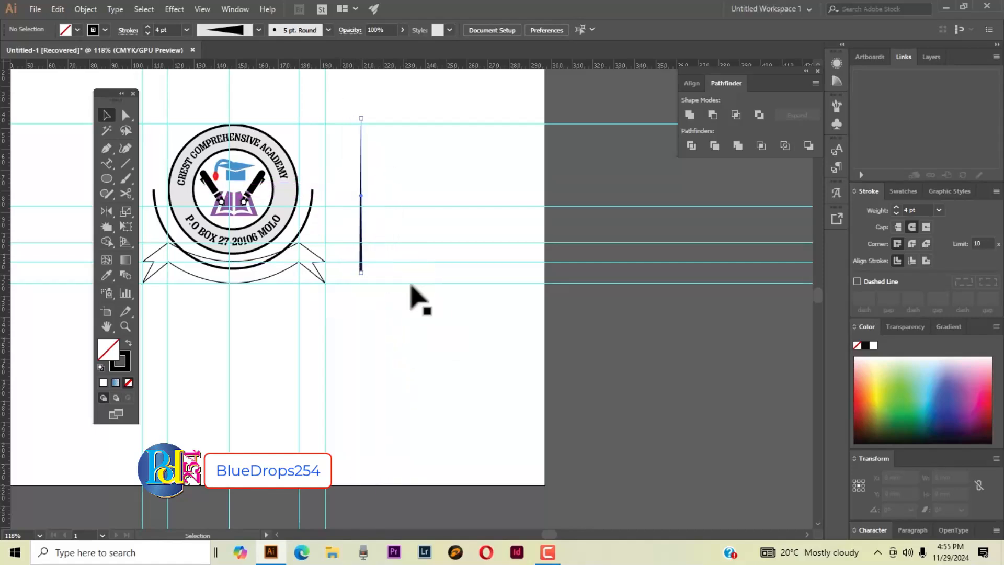
Delete all the horizontal and vertical guide lines crossing the badge and the ribbon.
{"action": "left_click", "coordinate": [450, 313]}
{"action": "left_click_drag", "start_coordinate": [487, 188], "coordinate": [489, 301]}
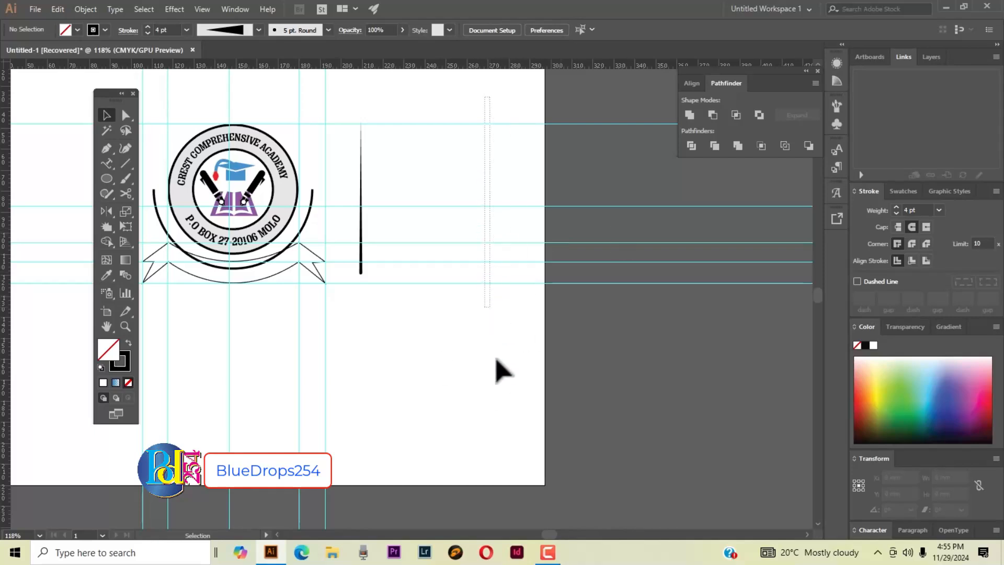
{"action": "left_click_drag", "start_coordinate": [496, 361], "coordinate": [497, 361]}
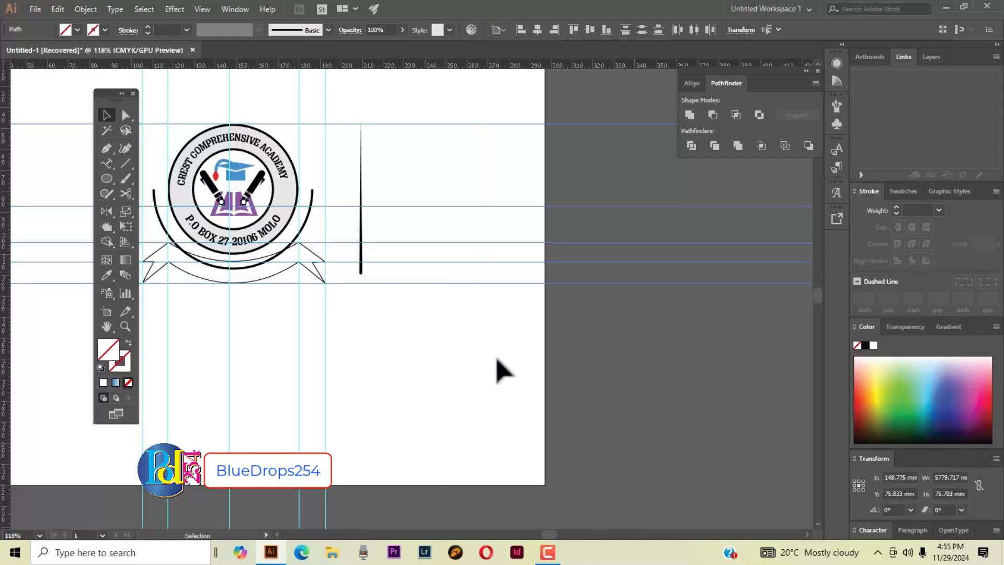
{"action": "key", "text": "Delete"}
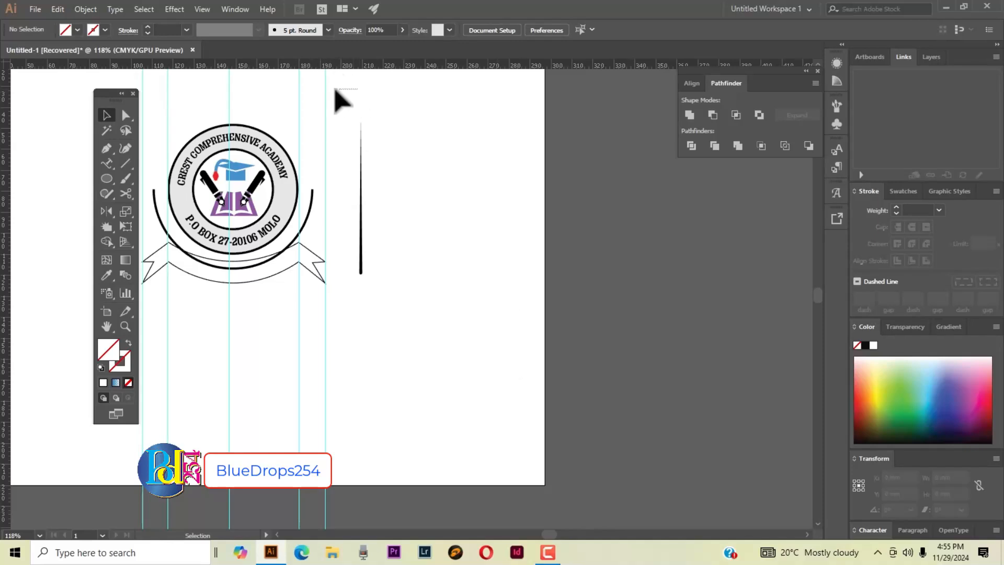
{"action": "left_click_drag", "start_coordinate": [335, 90], "coordinate": [132, 75]}
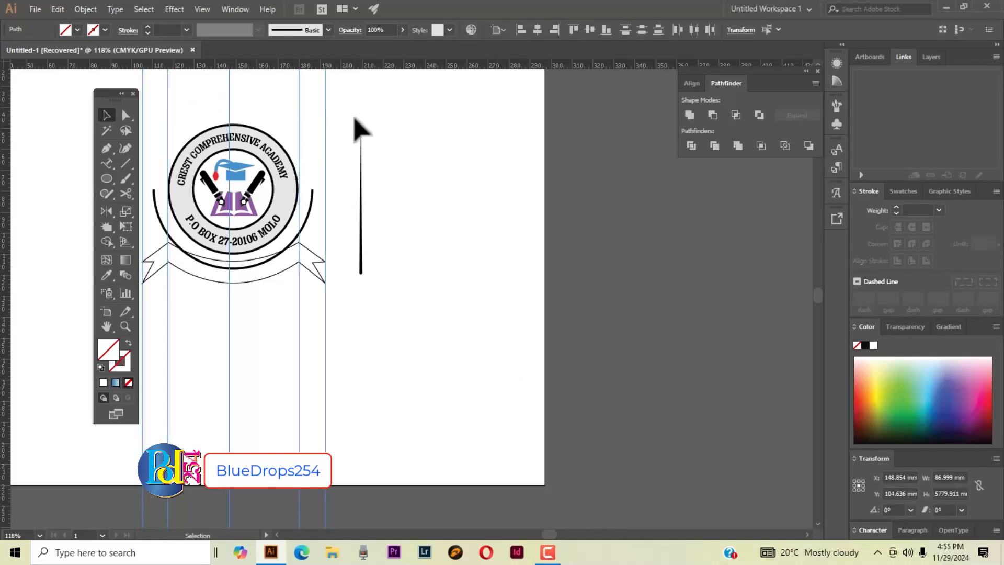
{"action": "key", "text": "Delete"}
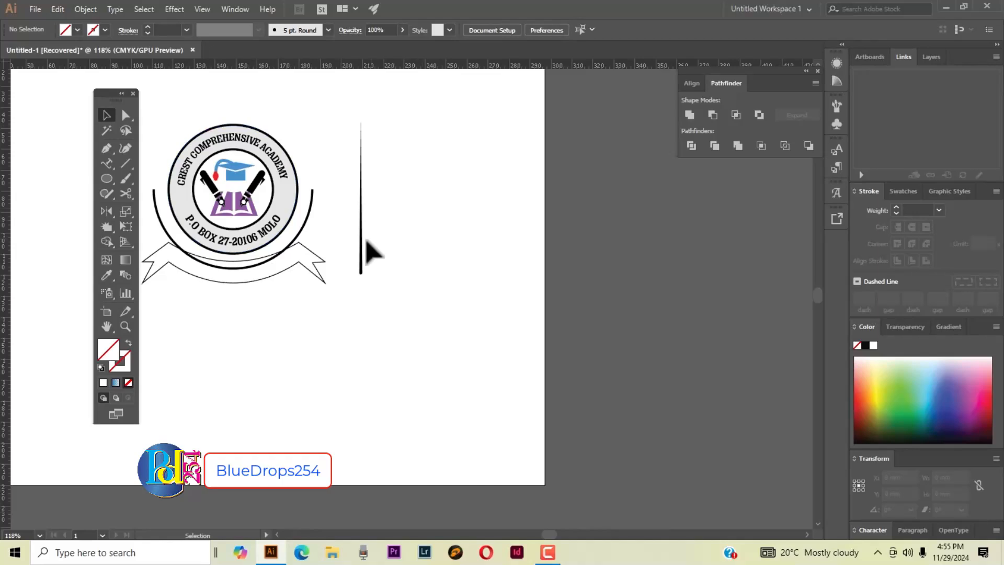
Move the tapered vertical line slightly farther away from the badge.
{"action": "left_click", "coordinate": [359, 256]}
{"action": "left_click_drag", "start_coordinate": [361, 261], "coordinate": [369, 261]}
{"action": "left_click", "coordinate": [443, 246]}
Draw a closed, curved leaf shape about 6.8 mm wide and 22.7 mm high beside the tapered line with the Pen tool.
{"action": "left_click", "coordinate": [106, 148]}
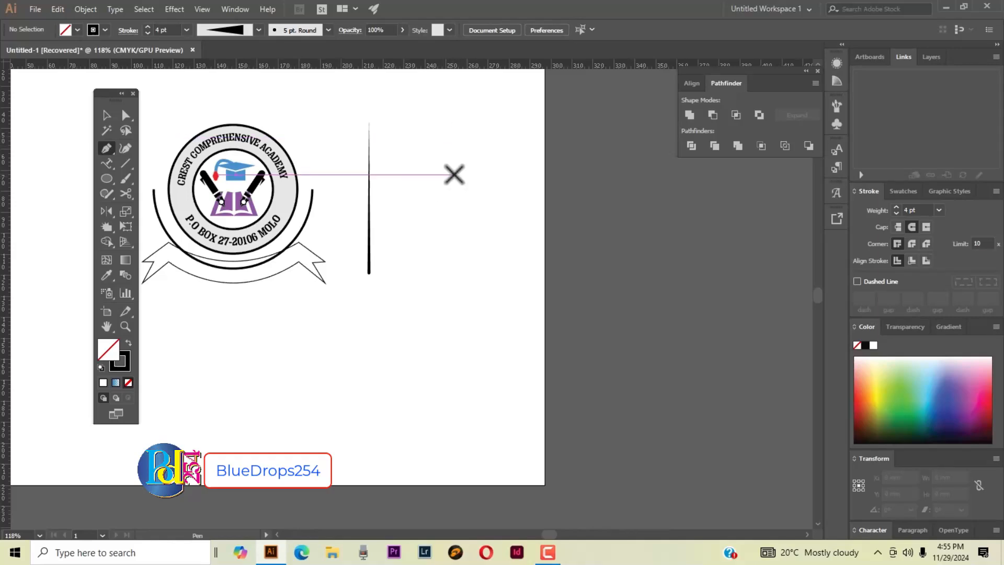
{"action": "left_click", "coordinate": [433, 160]}
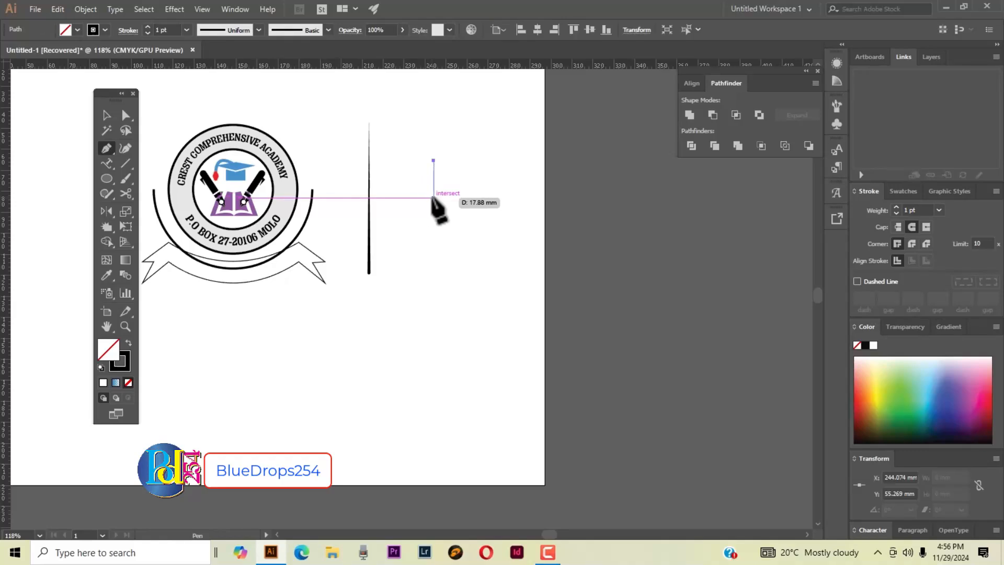
{"action": "left_click_drag", "start_coordinate": [453, 249], "coordinate": [447, 217]}
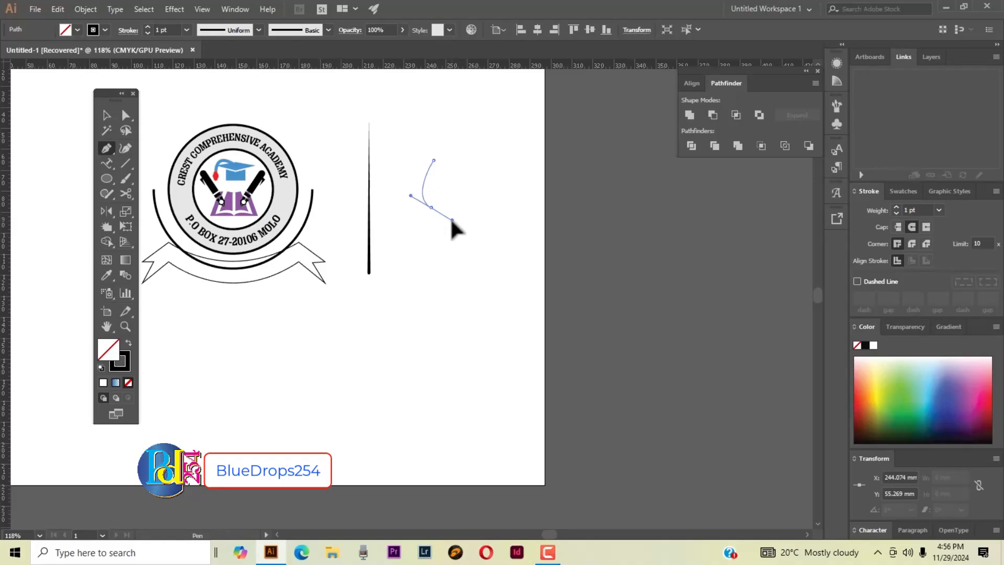
{"action": "left_click_drag", "start_coordinate": [453, 230], "coordinate": [448, 223]}
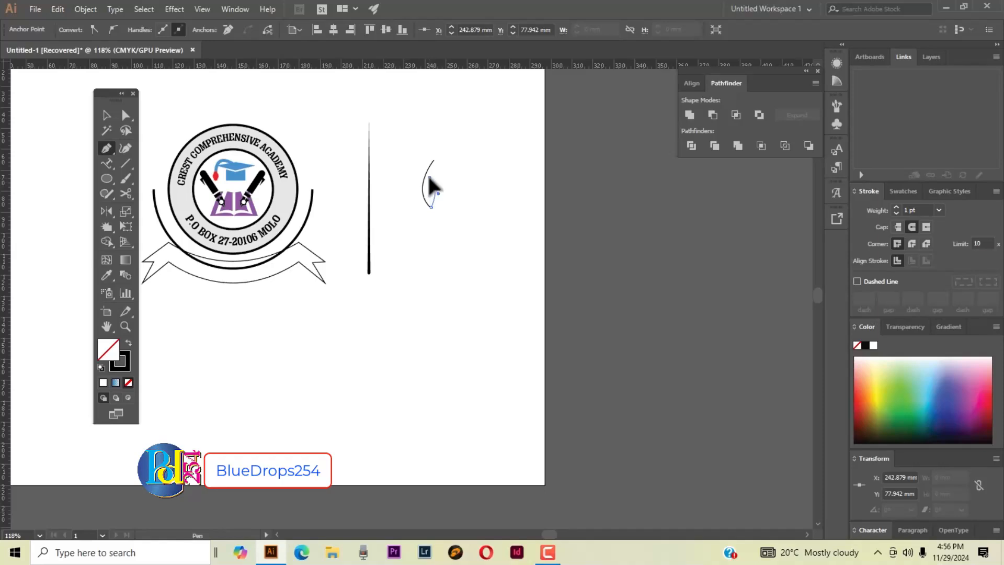
{"action": "left_click_drag", "start_coordinate": [425, 174], "coordinate": [426, 174]}
{"action": "left_click", "coordinate": [433, 186]}
{"action": "mouse_move", "coordinate": [436, 150]}
{"action": "left_mouse_down"}
{"action": "mouse_move", "coordinate": [442, 140]}
{"action": "mouse_move", "coordinate": [447, 219]}
{"action": "left_mouse_up"}
{"action": "left_click", "coordinate": [106, 115]}
{"action": "left_click", "coordinate": [486, 199]}
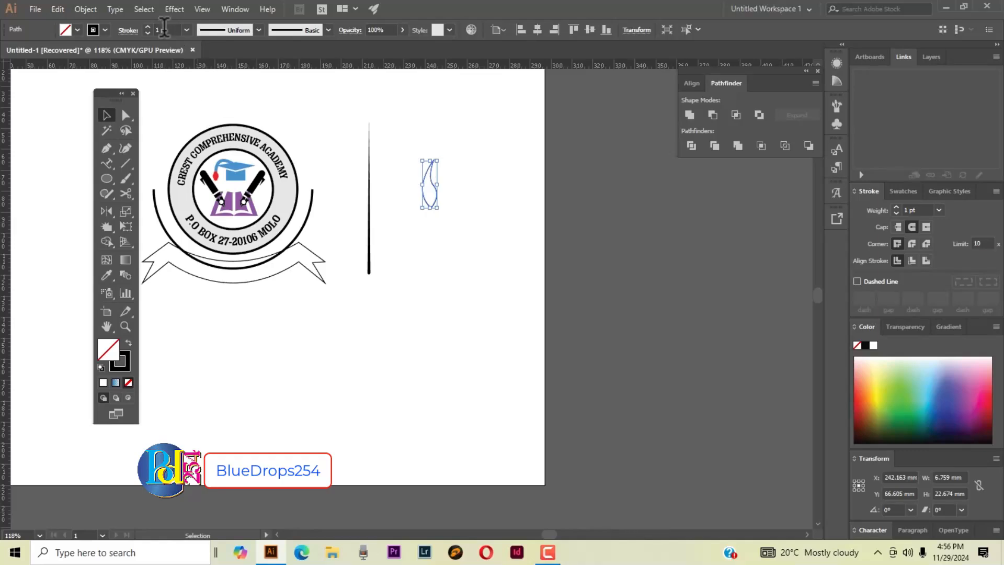
Fill the leaf shape with green and remove its stroke.
{"action": "left_click", "coordinate": [77, 30]}
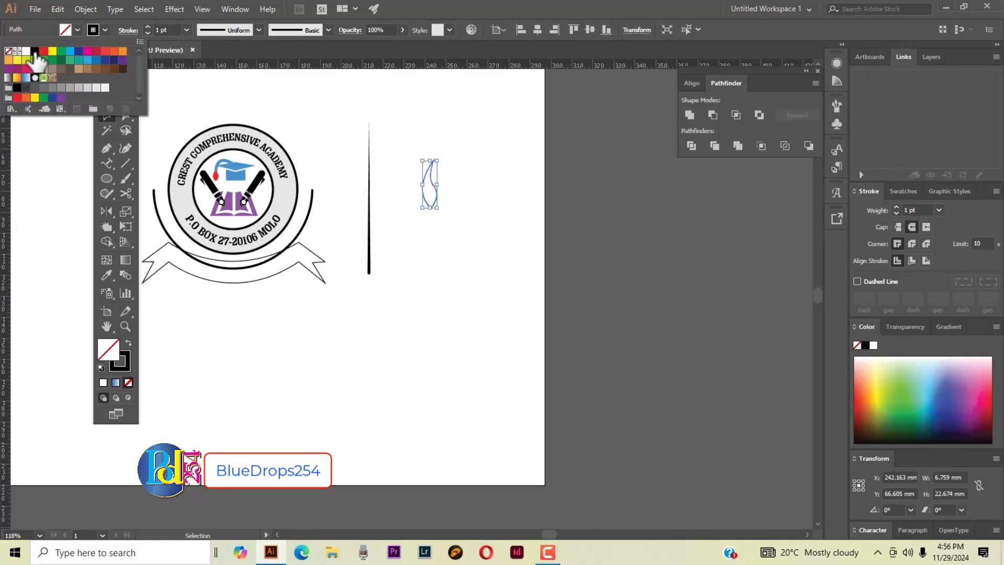
{"action": "left_click", "coordinate": [61, 51]}
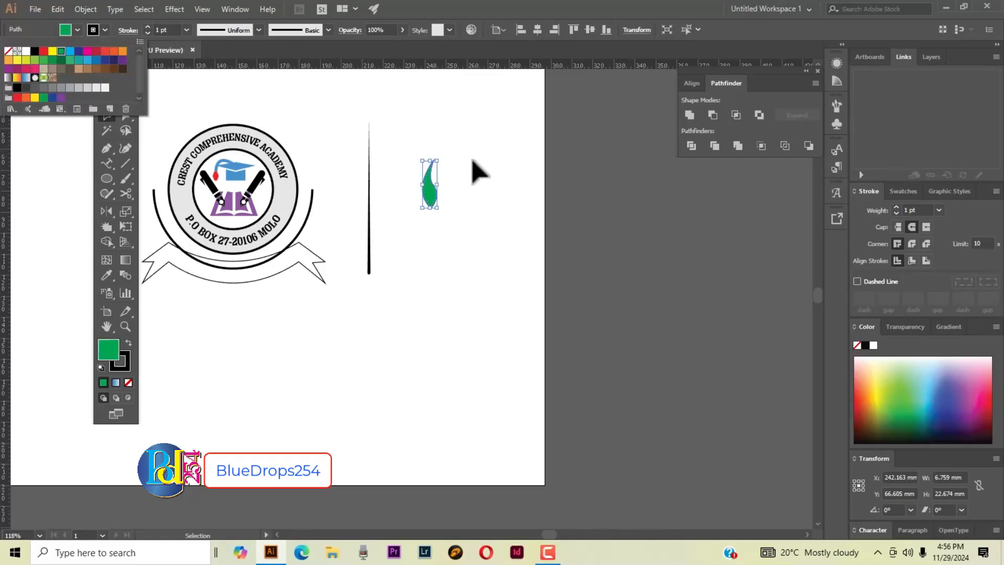
{"action": "left_click", "coordinate": [485, 173]}
{"action": "left_click", "coordinate": [438, 202]}
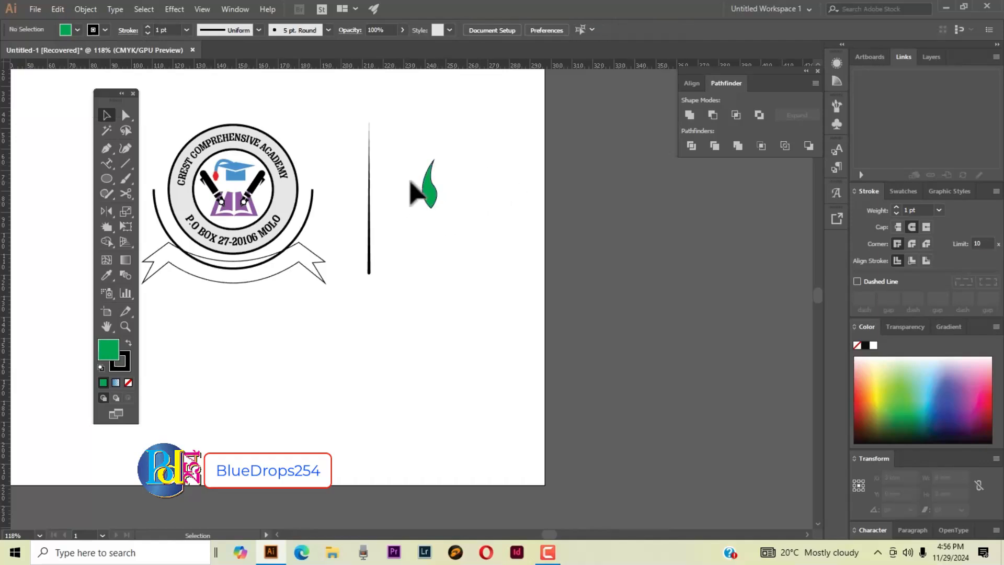
{"action": "left_click", "coordinate": [436, 191]}
{"action": "left_click", "coordinate": [77, 29]}
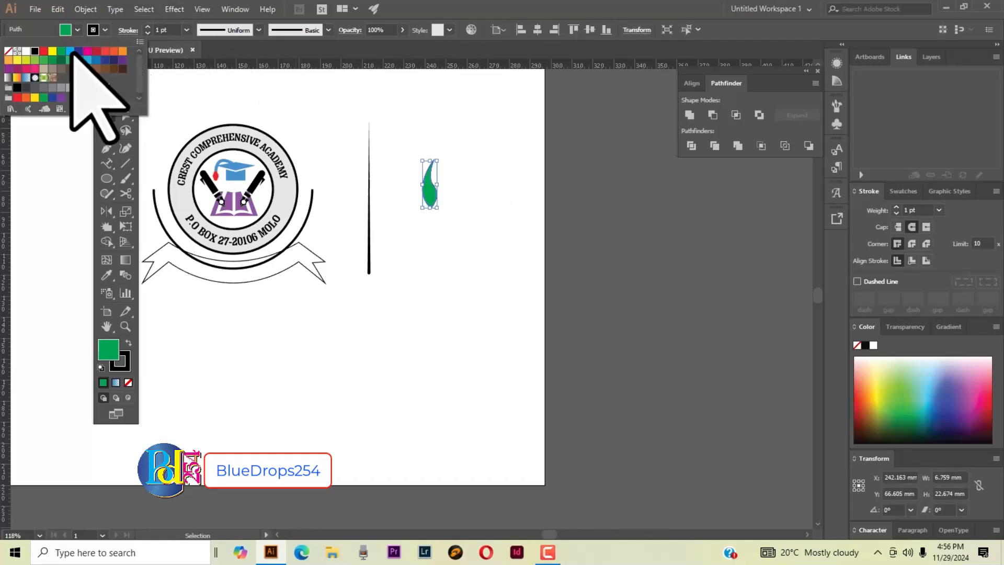
{"action": "left_click", "coordinate": [8, 51]}
{"action": "left_click", "coordinate": [484, 181]}
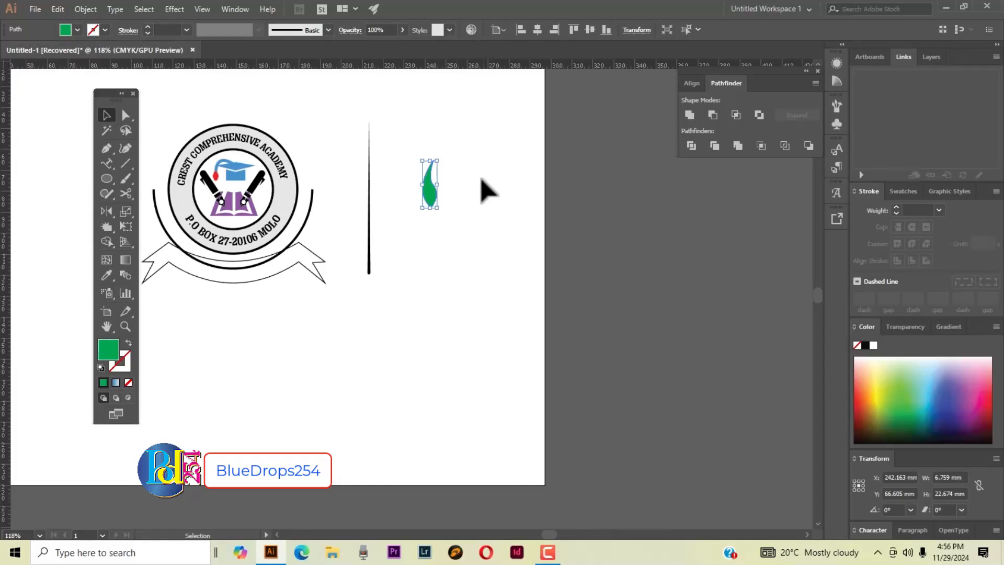
Rotate the leaf about 54° so it leans left, and join its base to the tapered line near the line's upper end.
{"action": "left_click", "coordinate": [482, 178]}
{"action": "left_click", "coordinate": [432, 200]}
{"action": "left_click_drag", "start_coordinate": [443, 158], "coordinate": [420, 159]}
{"action": "left_click", "coordinate": [493, 174]}
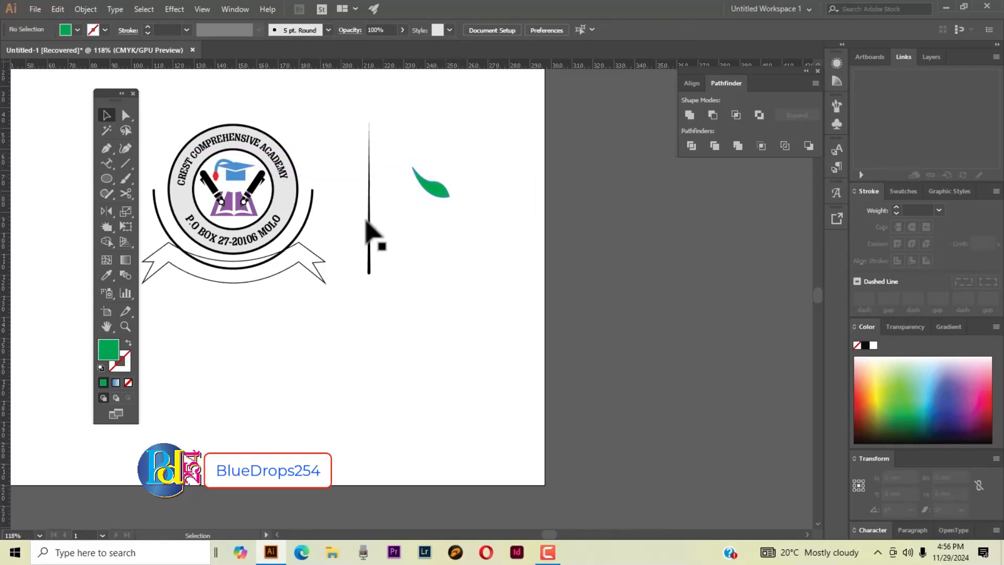
{"action": "left_click_drag", "start_coordinate": [370, 212], "coordinate": [397, 155]}
{"action": "left_click", "coordinate": [477, 166]}
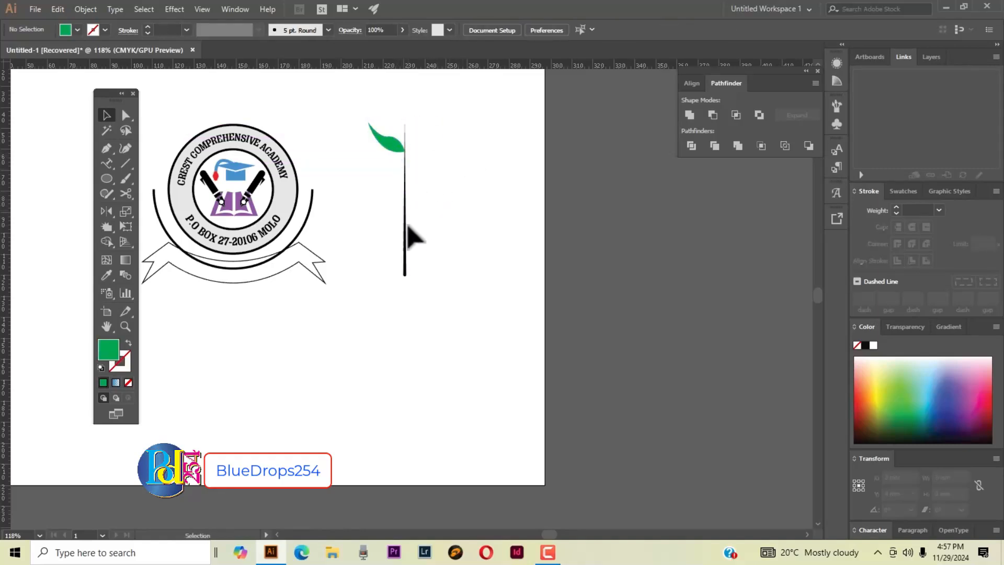
Change the tapered line's stroke color to the same green as the leaf.
{"action": "left_click", "coordinate": [405, 243]}
{"action": "left_click", "coordinate": [105, 30]}
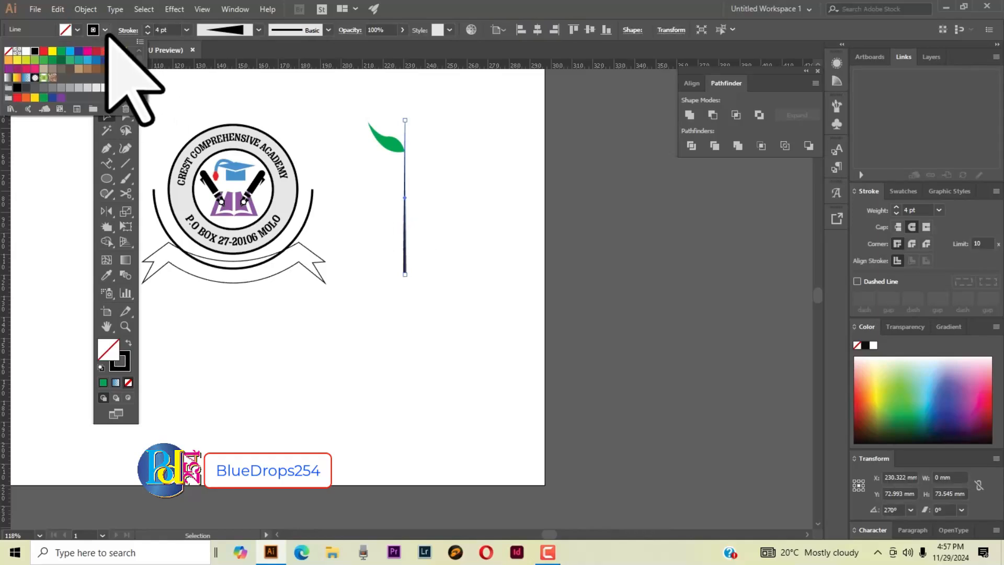
{"action": "left_click", "coordinate": [61, 51]}
{"action": "left_click", "coordinate": [453, 191]}
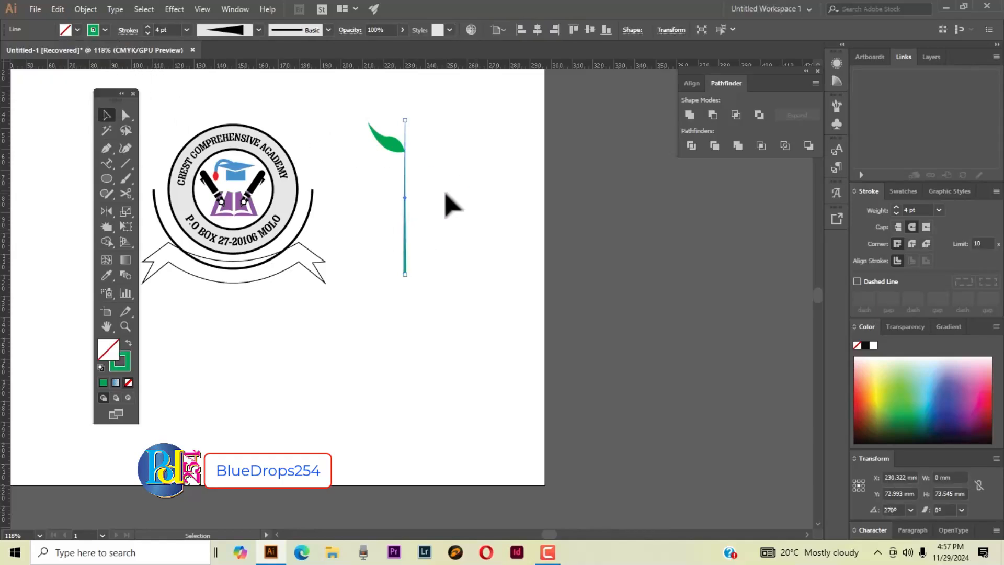
{"action": "left_click", "coordinate": [441, 180]}
Create a reflected copy of the leaf across the vertical axis and place it on the opposite side of the stem.
{"action": "left_click", "coordinate": [392, 152]}
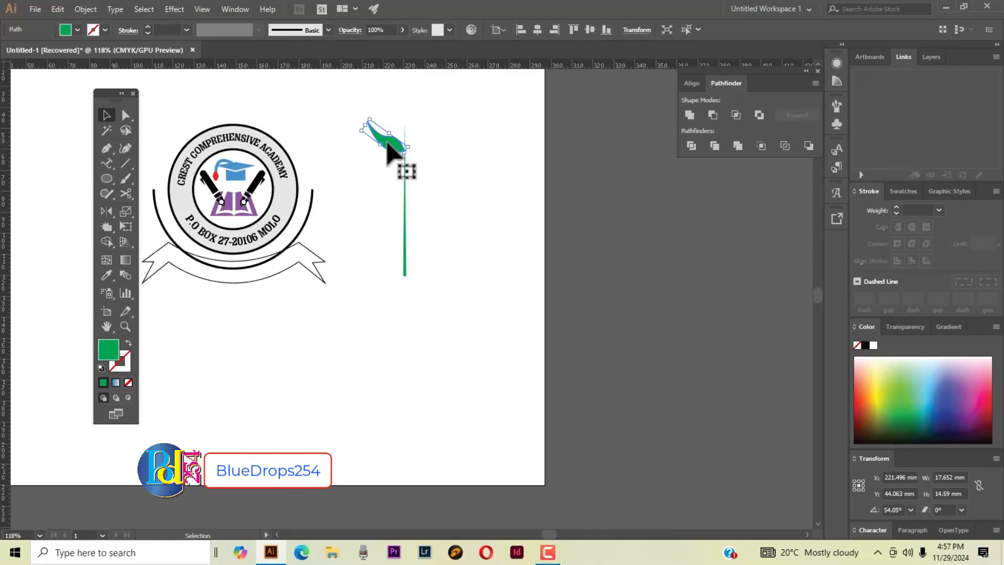
{"action": "right_click", "coordinate": [387, 143]}
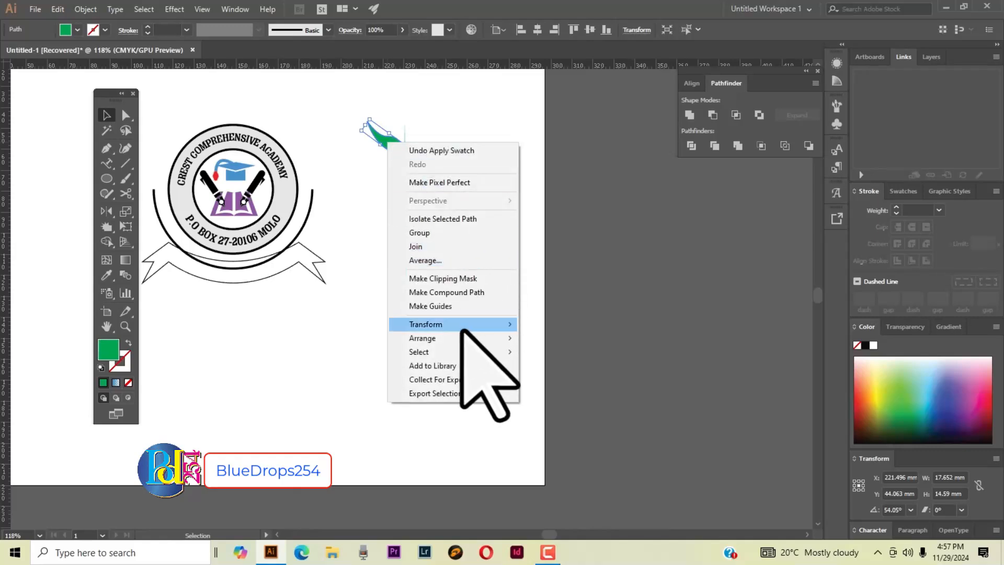
{"action": "mouse_move", "coordinate": [501, 332]}
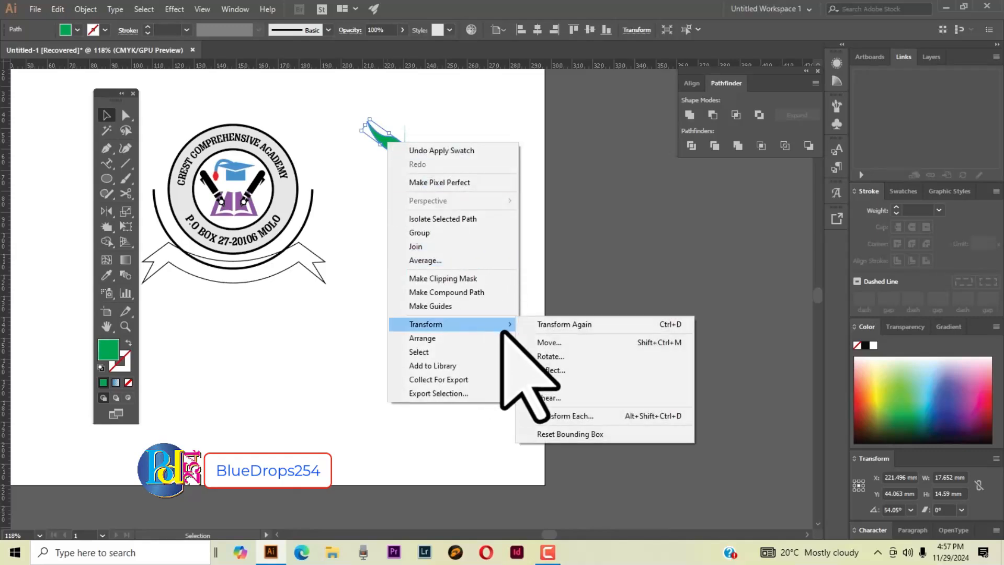
{"action": "left_click", "coordinate": [557, 368]}
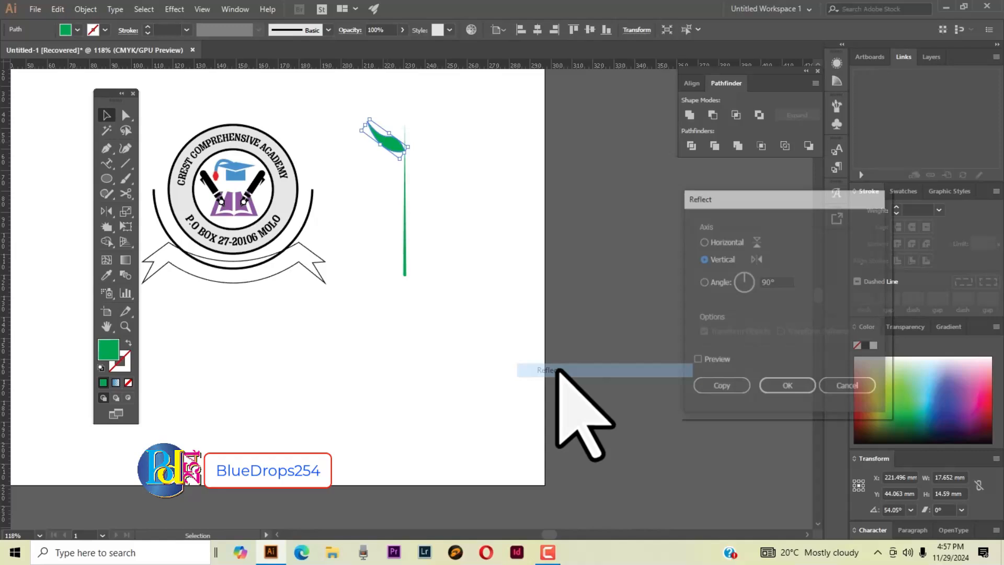
{"action": "left_click", "coordinate": [720, 387]}
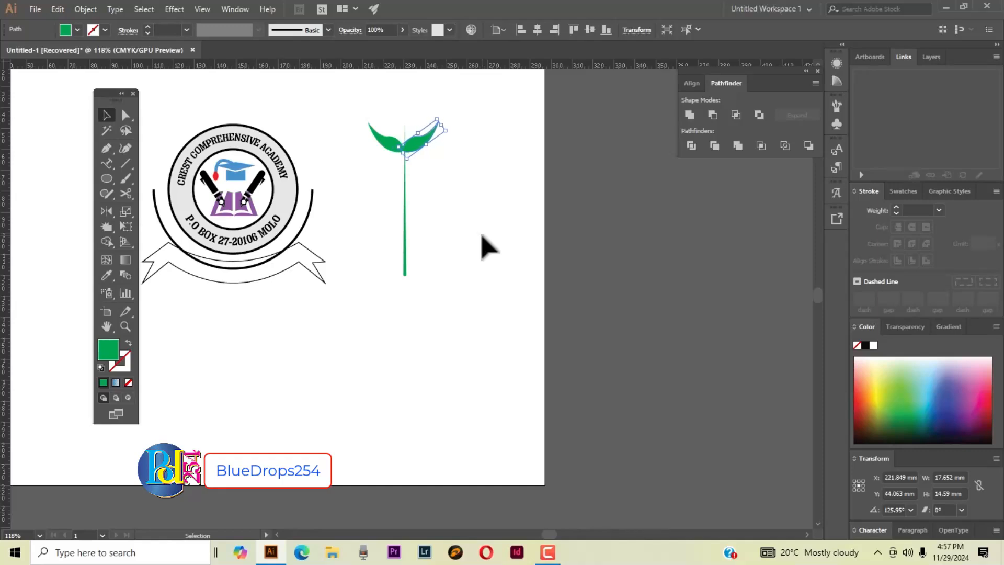
{"action": "left_click", "coordinate": [454, 226]}
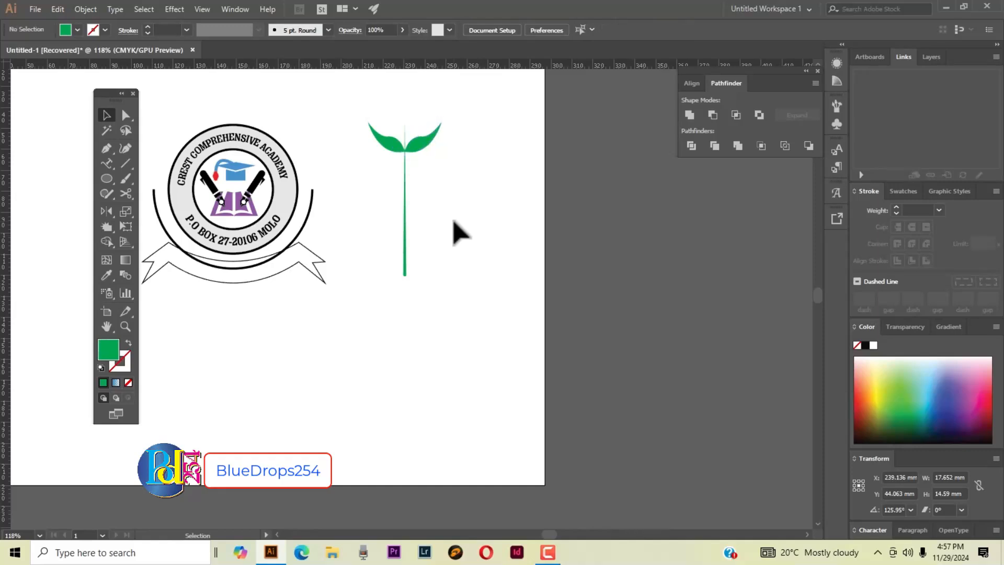
Group the two mirrored leaves into one leaf pair.
{"action": "left_click", "coordinate": [429, 145]}
{"action": "left_click", "coordinate": [387, 140], "text": "shift"}
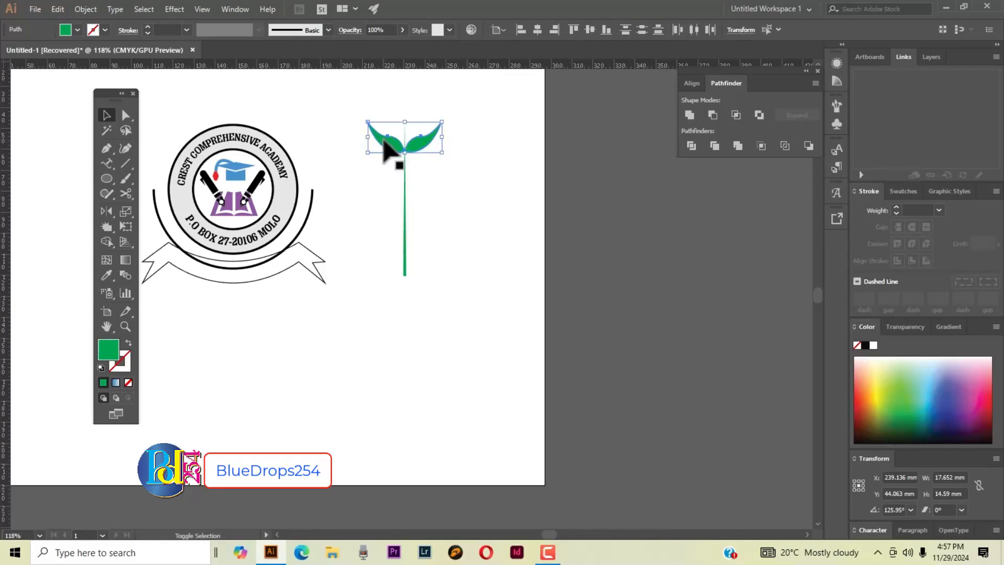
{"action": "right_click", "coordinate": [386, 140]}
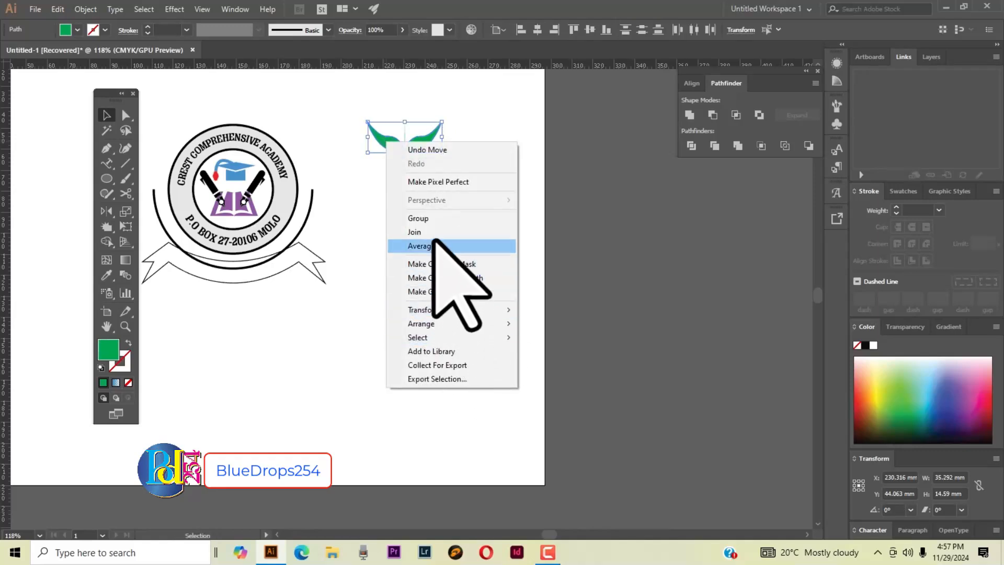
{"action": "left_click", "coordinate": [437, 218]}
{"action": "left_click", "coordinate": [458, 168]}
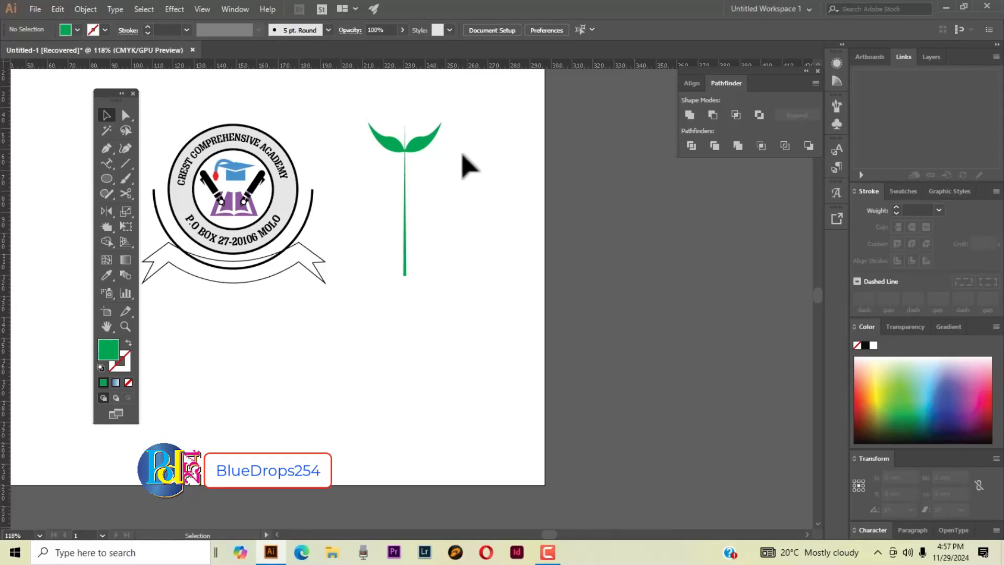
Copy the leaf pair about 8.7 mm down the stem and repeat the copy until seven pairs line it.
{"action": "left_click", "coordinate": [421, 151]}
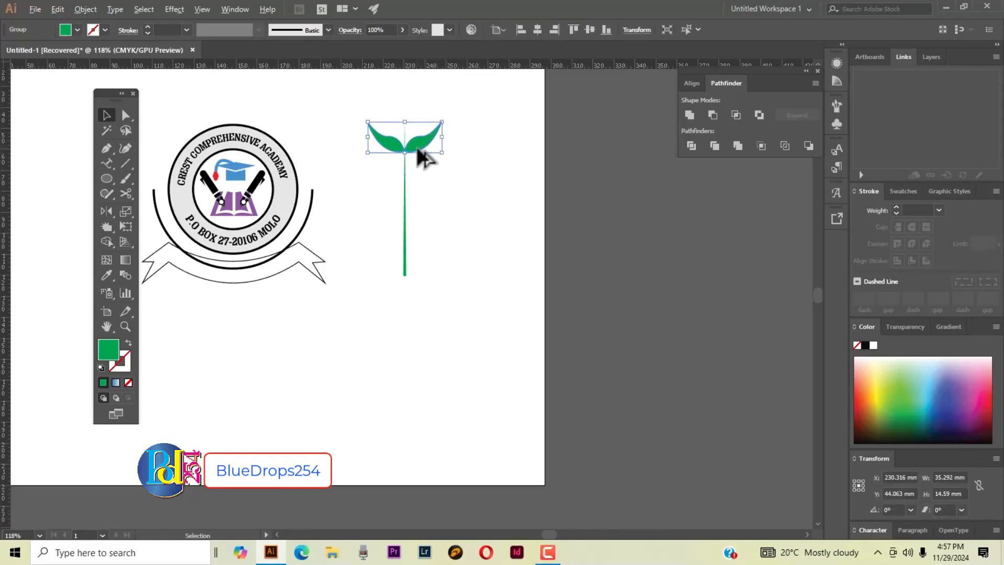
{"action": "left_click_drag", "start_coordinate": [417, 149], "coordinate": [418, 168]}
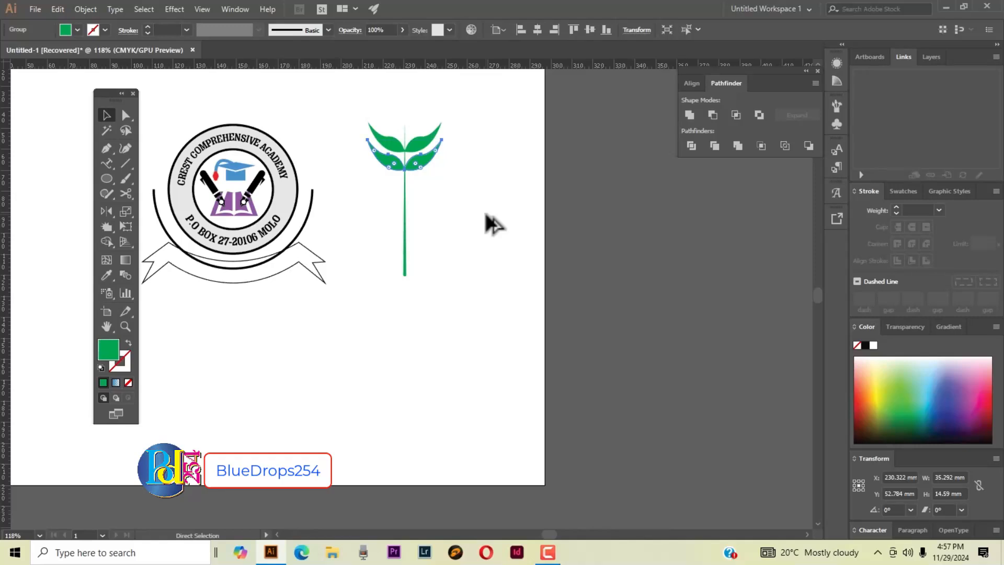
{"action": "key", "text": "ctrl+d"}
{"action": "key", "text": "ctrl+d"}
{"action": "key", "text": "ctrl+d"}
{"action": "key", "text": "ctrl+d"}
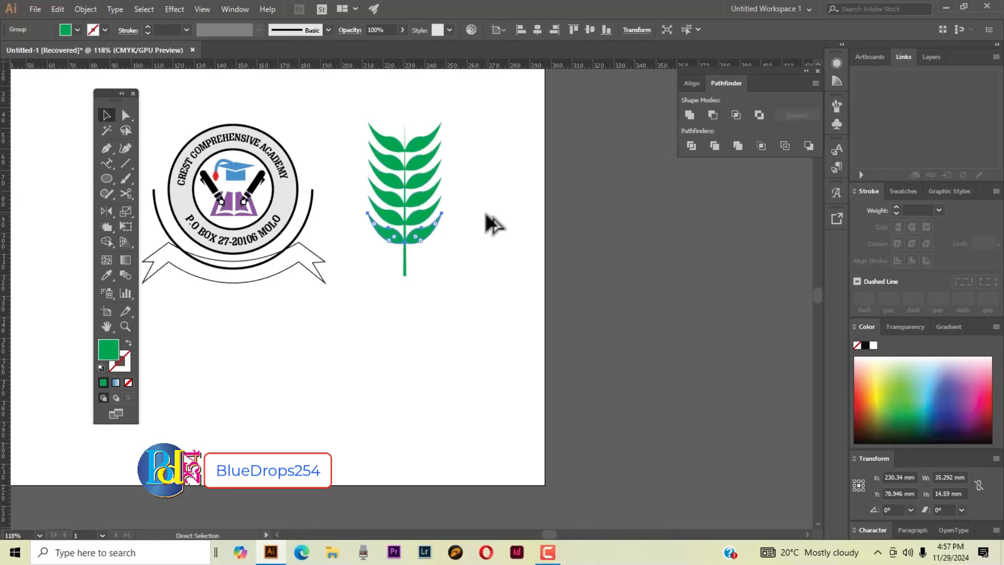
{"action": "key", "text": "ctrl+d"}
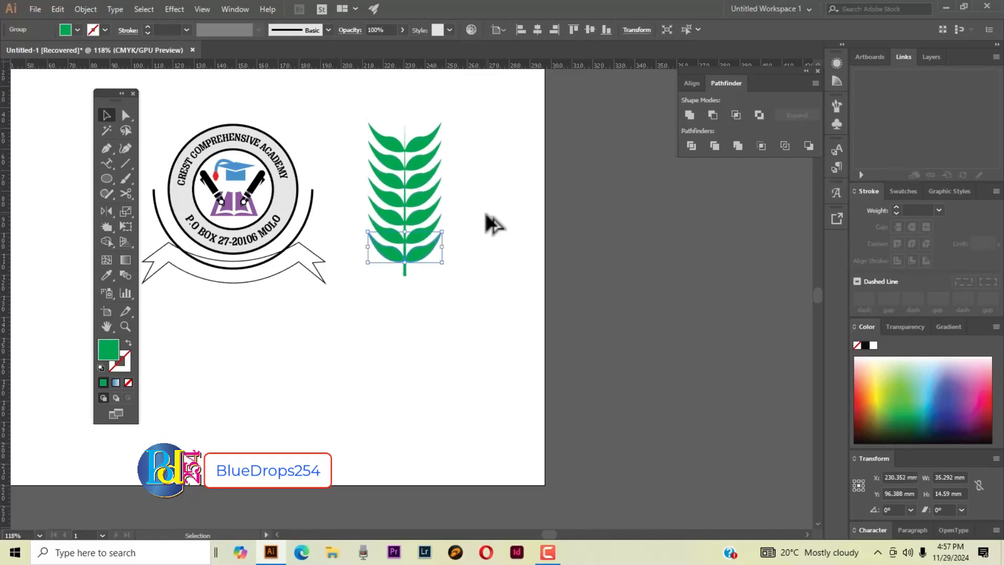
{"action": "left_click", "coordinate": [489, 224]}
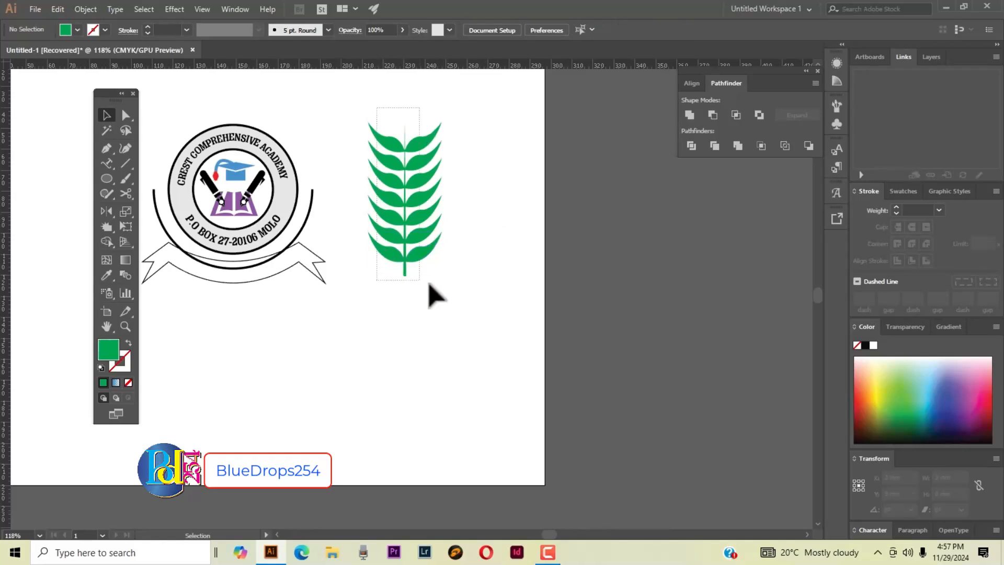
Select the stem with all its leaf pairs and expand their appearance.
{"action": "left_click_drag", "start_coordinate": [437, 295], "coordinate": [459, 298]}
{"action": "left_click", "coordinate": [88, 11]}
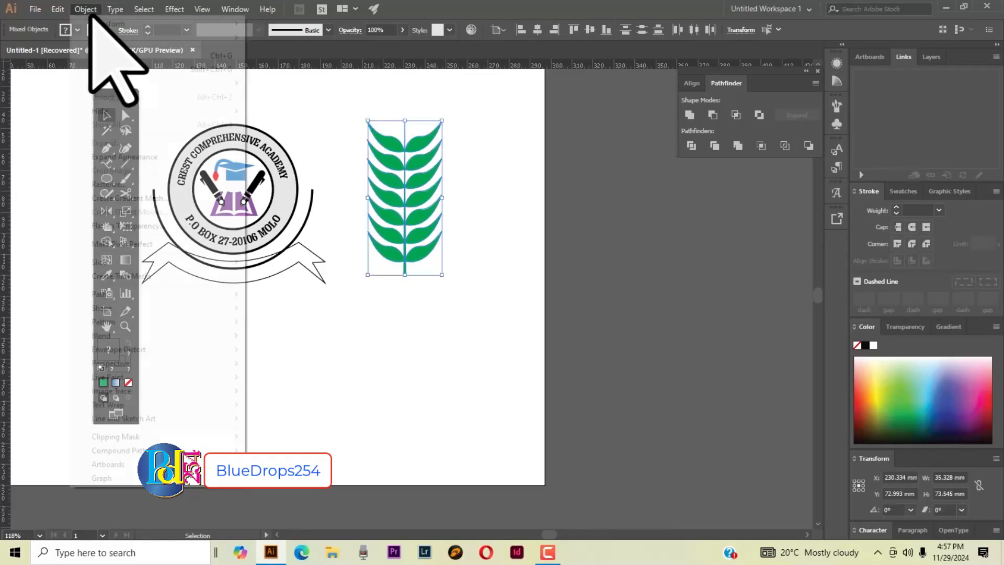
{"action": "left_click", "coordinate": [127, 157]}
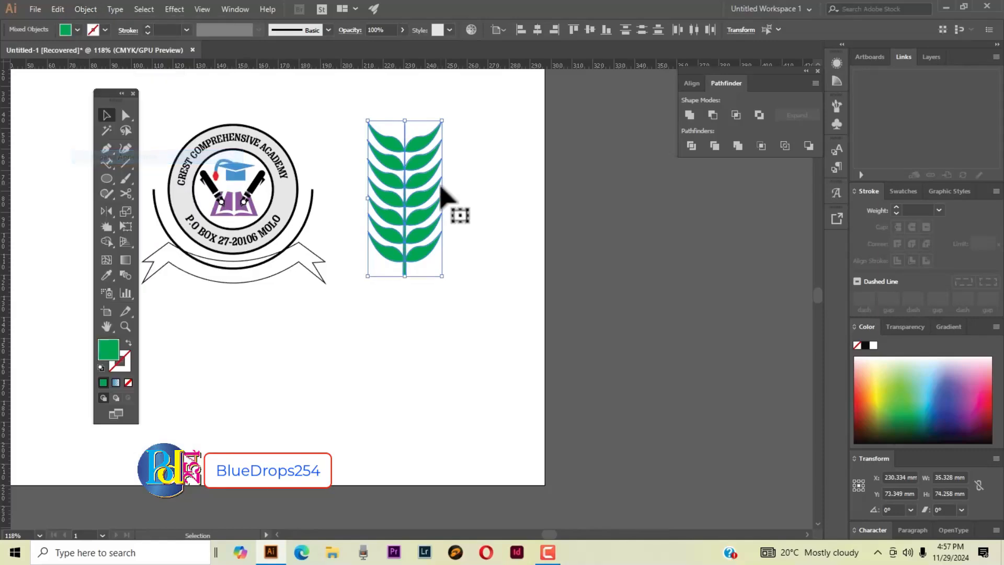
Rasterize the leaf branch in CMYK at High (300 ppi) with a transparent background.
{"action": "left_click", "coordinate": [86, 9]}
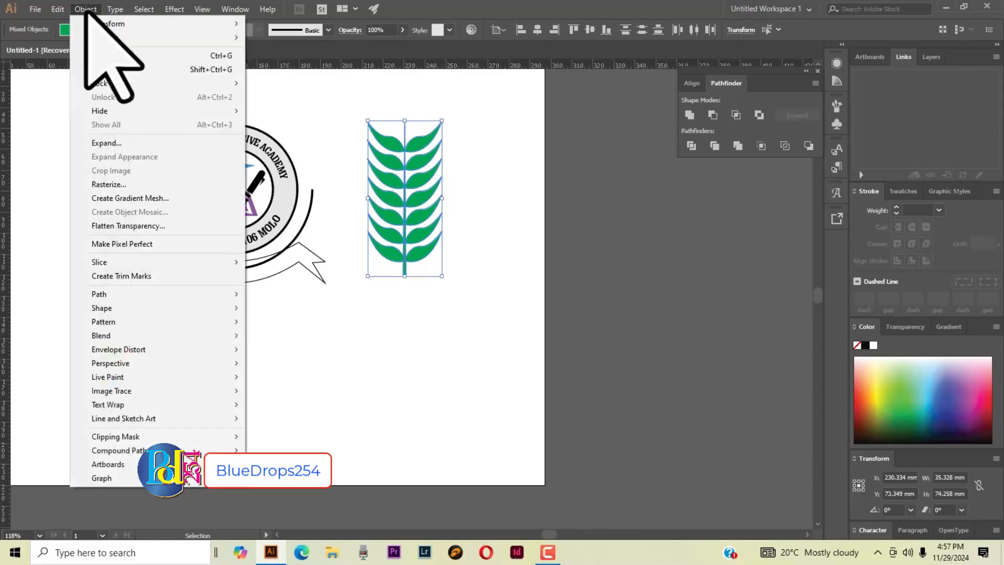
{"action": "left_click", "coordinate": [112, 184]}
{"action": "left_click", "coordinate": [379, 241]}
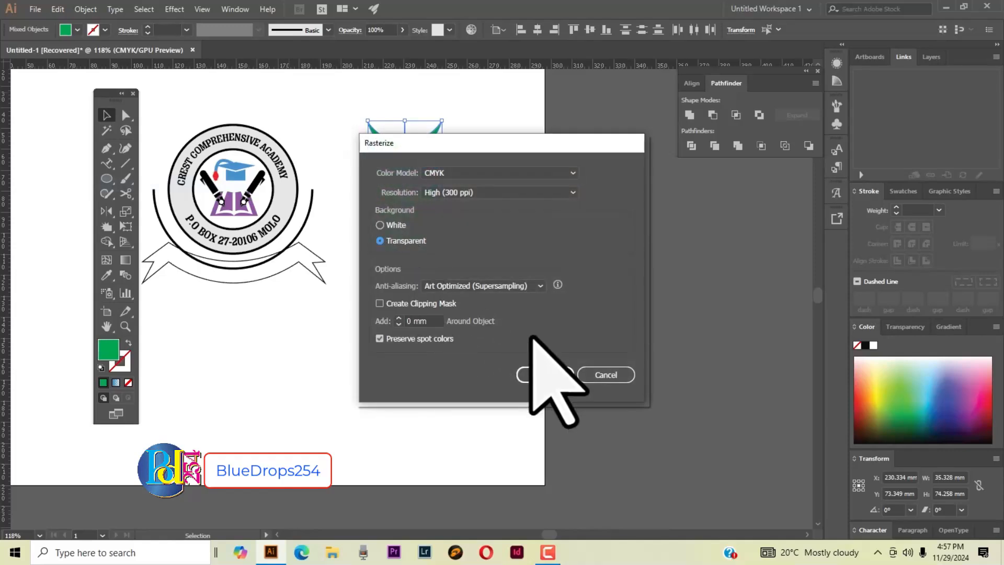
{"action": "left_click", "coordinate": [553, 374]}
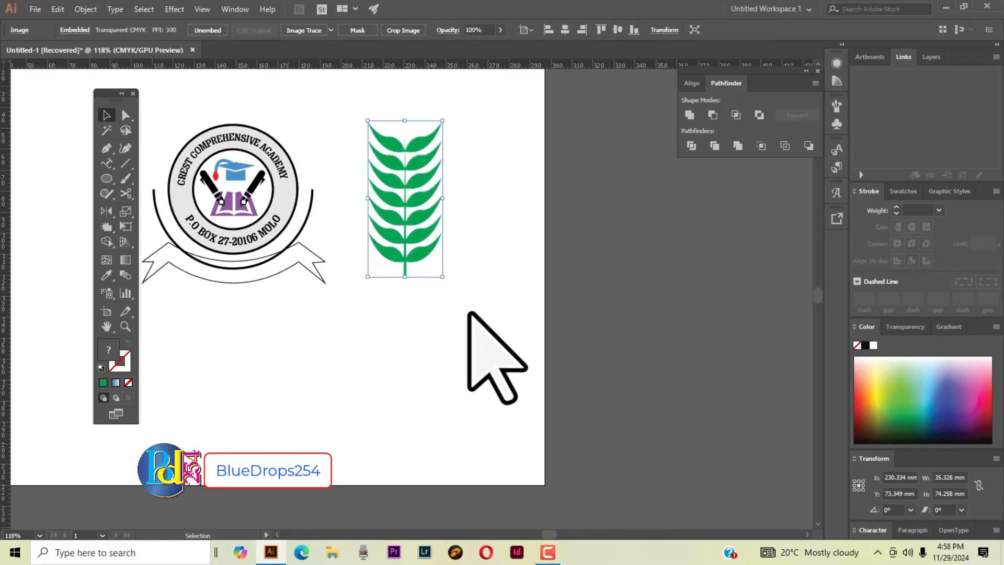
{"action": "left_click", "coordinate": [468, 314]}
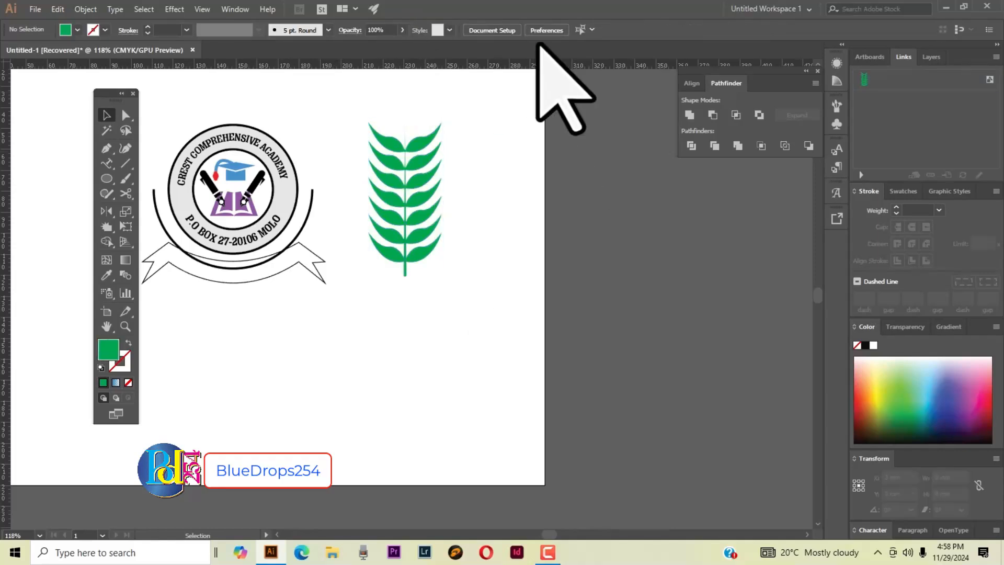
Create an art brush from the rasterized leaf branch, stretched to fit stroke length with the direction pointing down.
{"action": "left_click", "coordinate": [235, 10]}
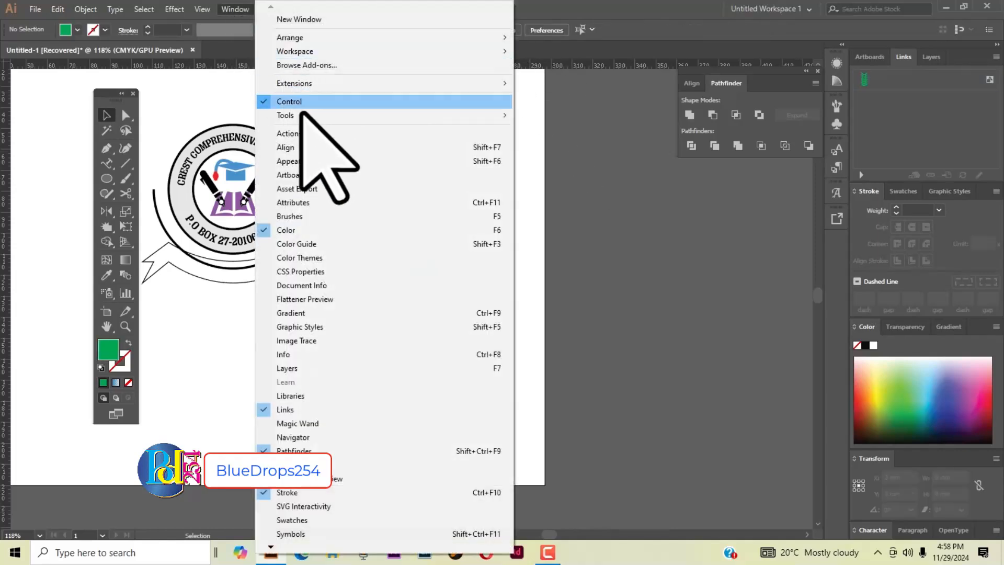
{"action": "left_click", "coordinate": [293, 216]}
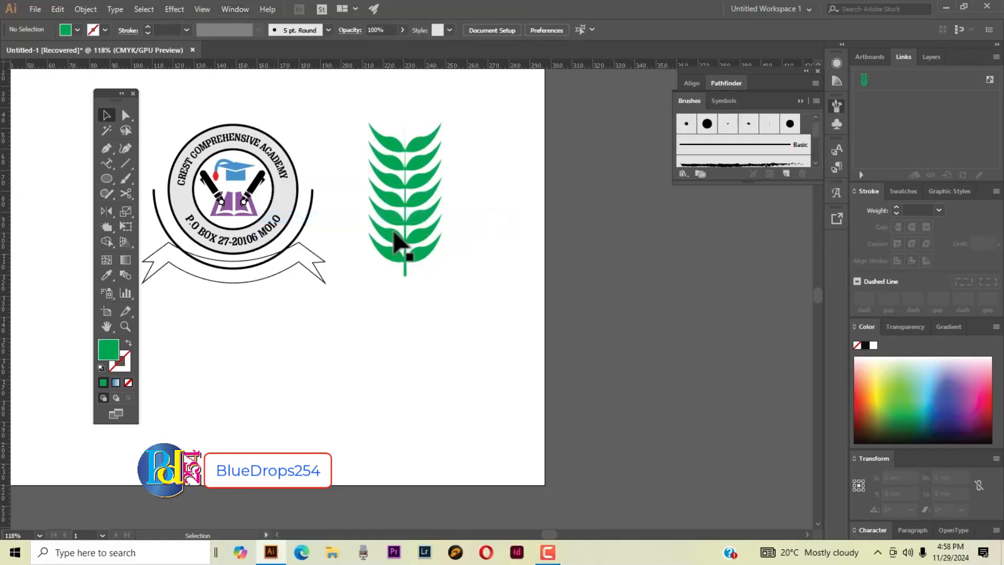
{"action": "left_click_drag", "start_coordinate": [417, 241], "coordinate": [690, 137]}
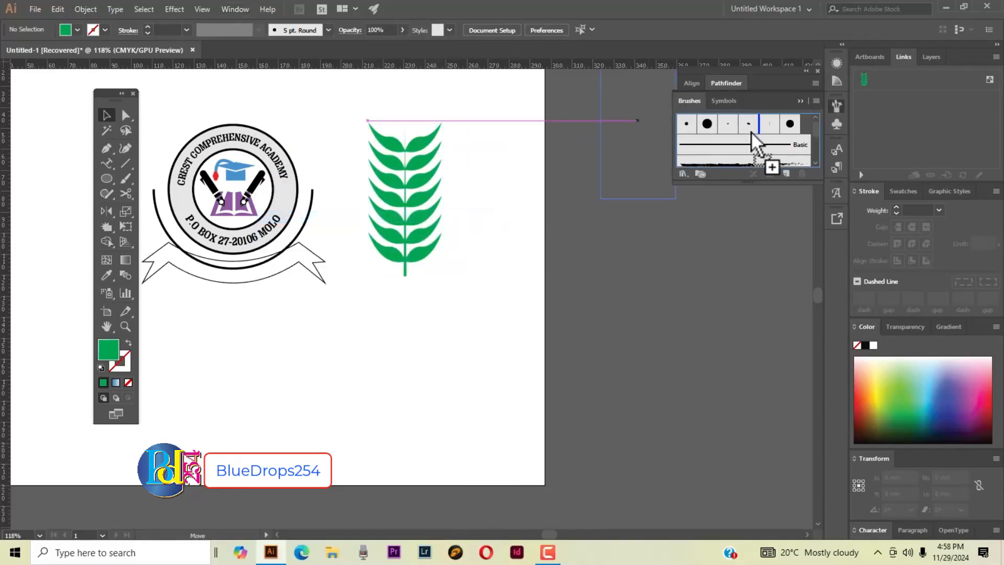
{"action": "left_click_drag", "start_coordinate": [751, 131], "coordinate": [750, 131]}
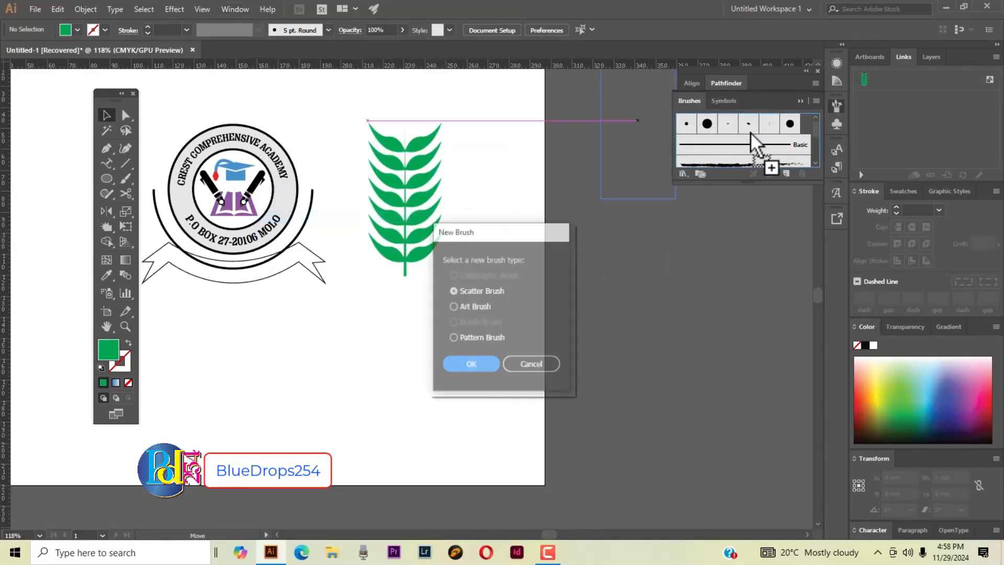
{"action": "left_click", "coordinate": [453, 307]}
{"action": "left_click", "coordinate": [473, 364]}
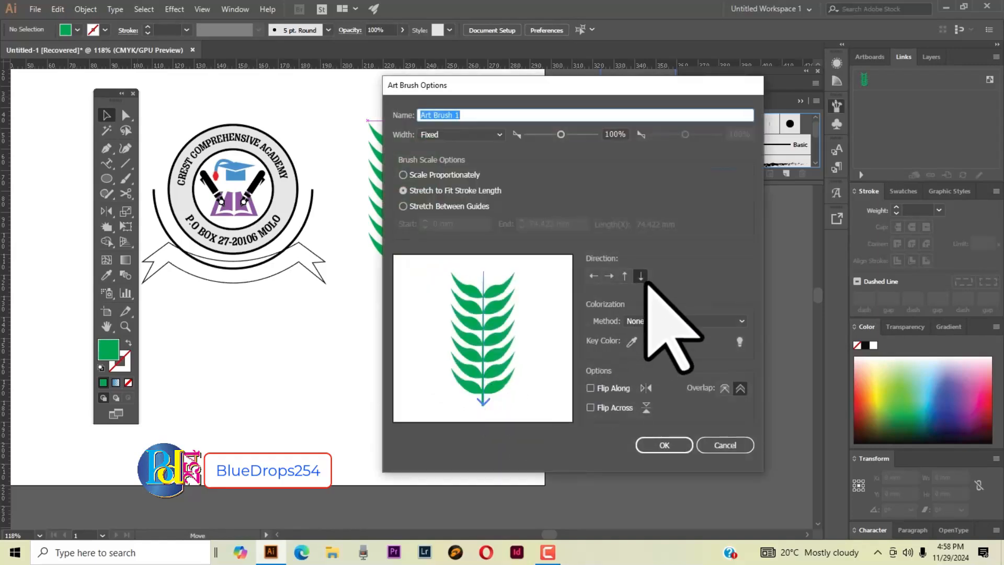
{"action": "left_click", "coordinate": [665, 444]}
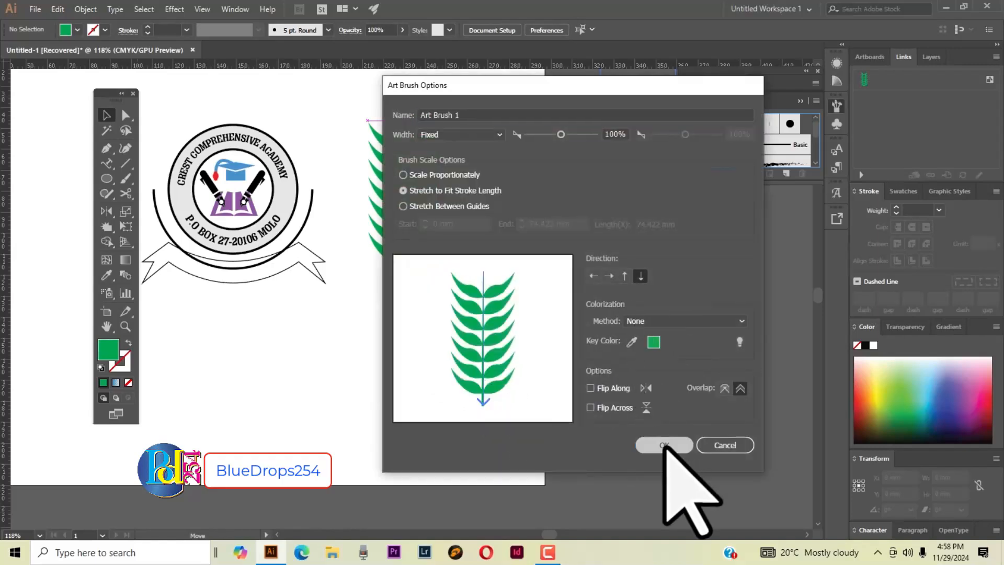
Create a second art brush from the same leaf branch with its direction pointing up.
{"action": "left_click_drag", "start_coordinate": [415, 267], "coordinate": [736, 137]}
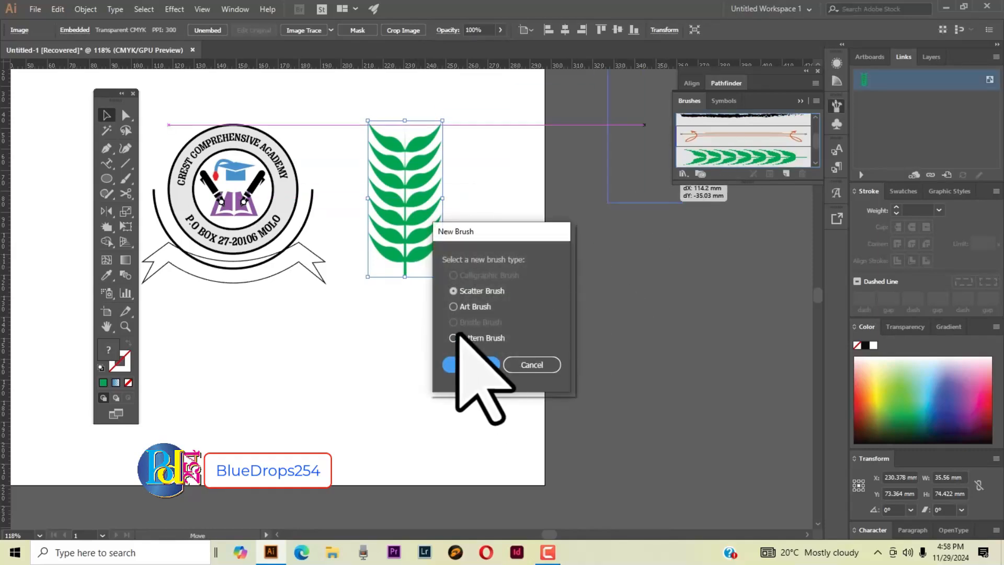
{"action": "left_click", "coordinate": [454, 306]}
{"action": "left_click", "coordinate": [471, 364]}
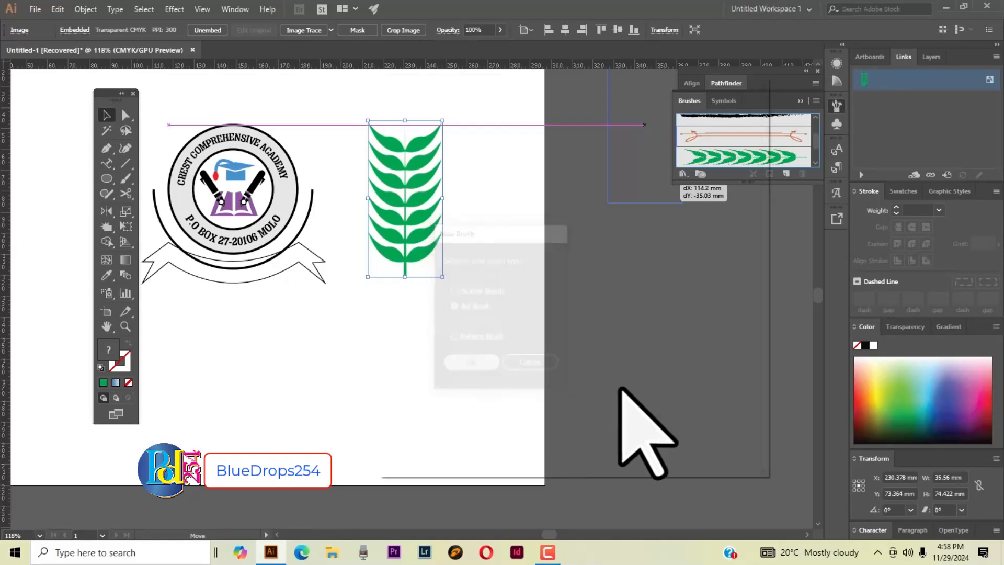
{"action": "left_click", "coordinate": [625, 276]}
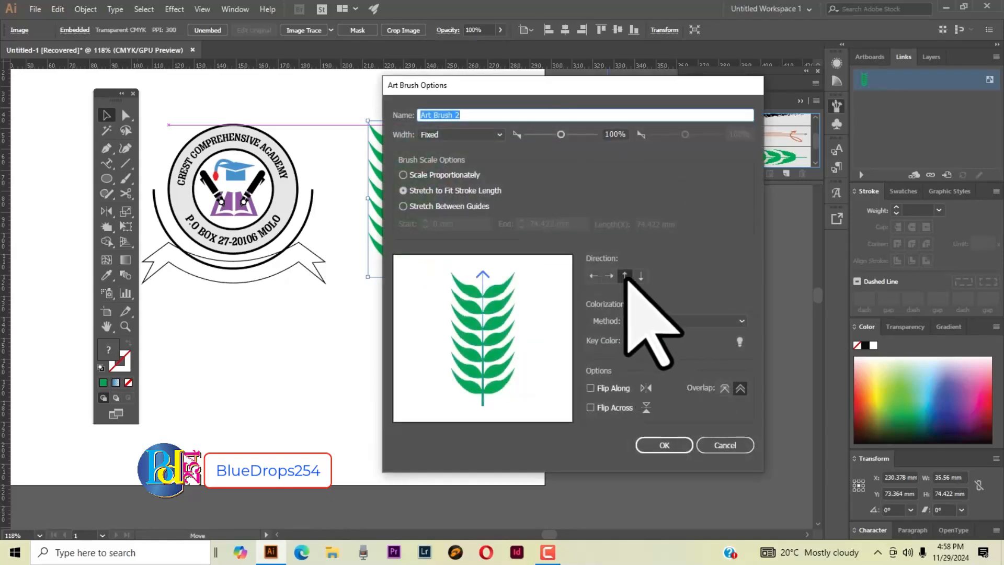
{"action": "left_click", "coordinate": [665, 444]}
Delete the original leaf branch image from the artboard.
{"action": "left_click", "coordinate": [515, 284]}
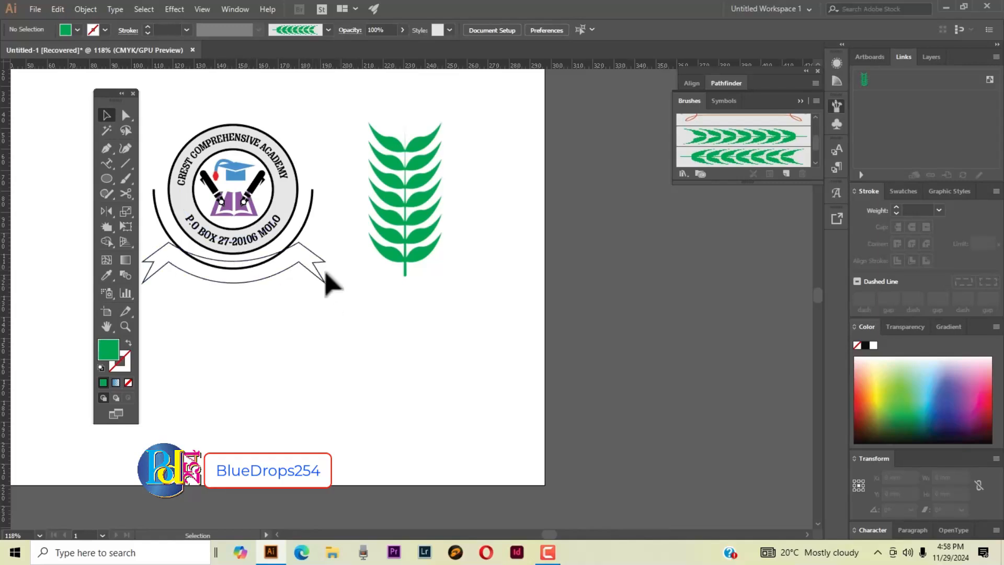
{"action": "left_click", "coordinate": [415, 199]}
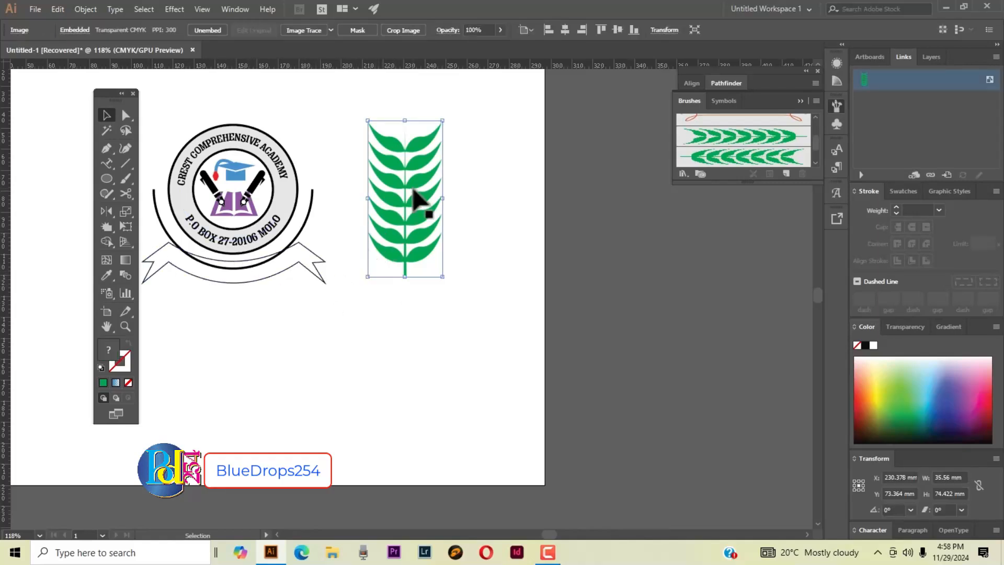
{"action": "key", "text": "Delete"}
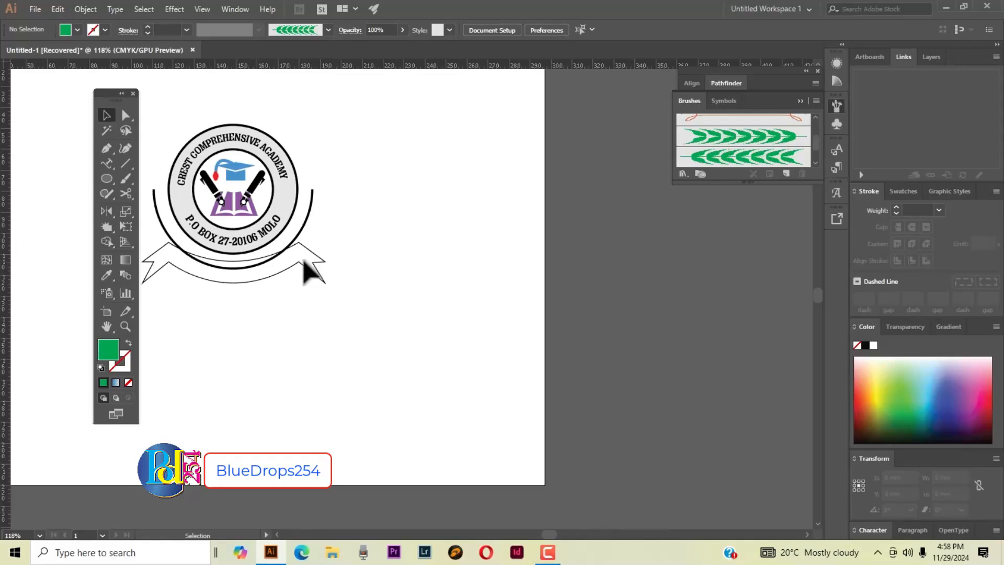
Move the ribbon banner straight down about 8.8 mm, clear of the side arcs.
{"action": "left_click", "coordinate": [323, 267]}
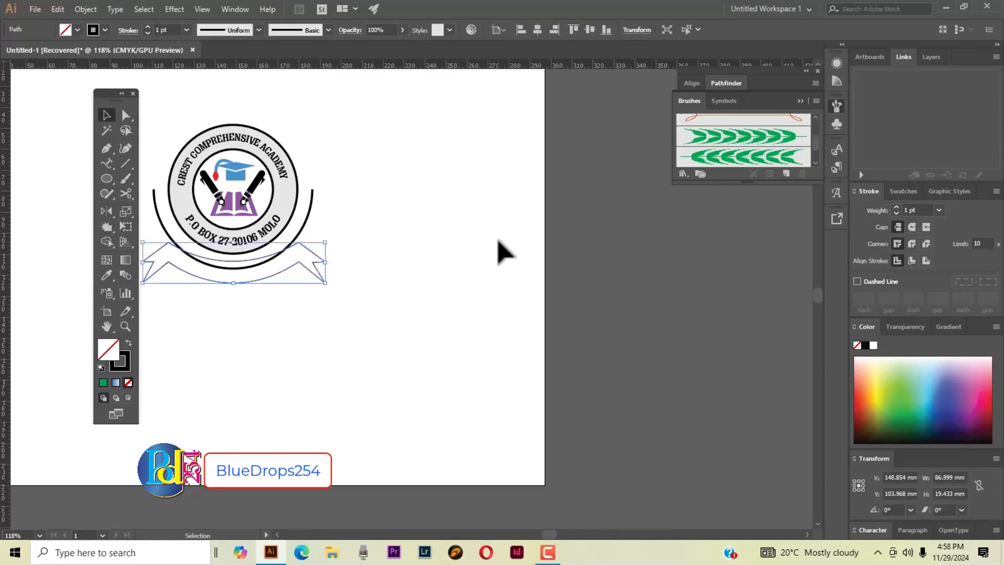
{"action": "key", "text": "Down"}
{"action": "key", "text": "Down"}
{"action": "key", "text": "Down"}
{"action": "key", "text": "Down"}
{"action": "key", "text": "Down"}
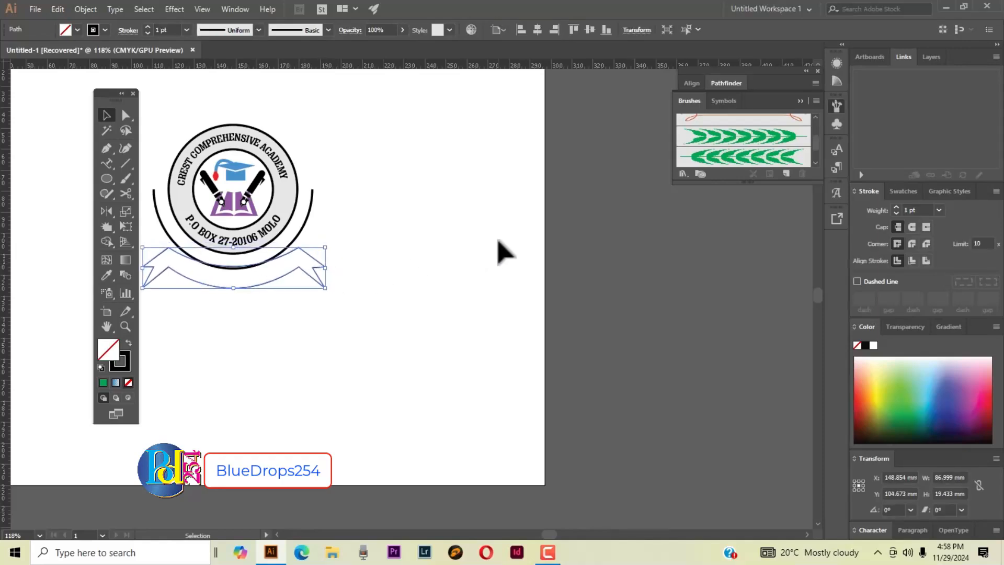
{"action": "key", "text": "Down"}
{"action": "key", "text": "Down"}
{"action": "key", "text": "Down"}
{"action": "key", "text": "Down"}
{"action": "key", "text": "Down"}
{"action": "key", "text": "Down"}
{"action": "key", "text": "Down"}
{"action": "key", "text": "Down"}
{"action": "key", "text": "Down"}
{"action": "key", "text": "Down"}
{"action": "key", "text": "Down"}
{"action": "key", "text": "Down"}
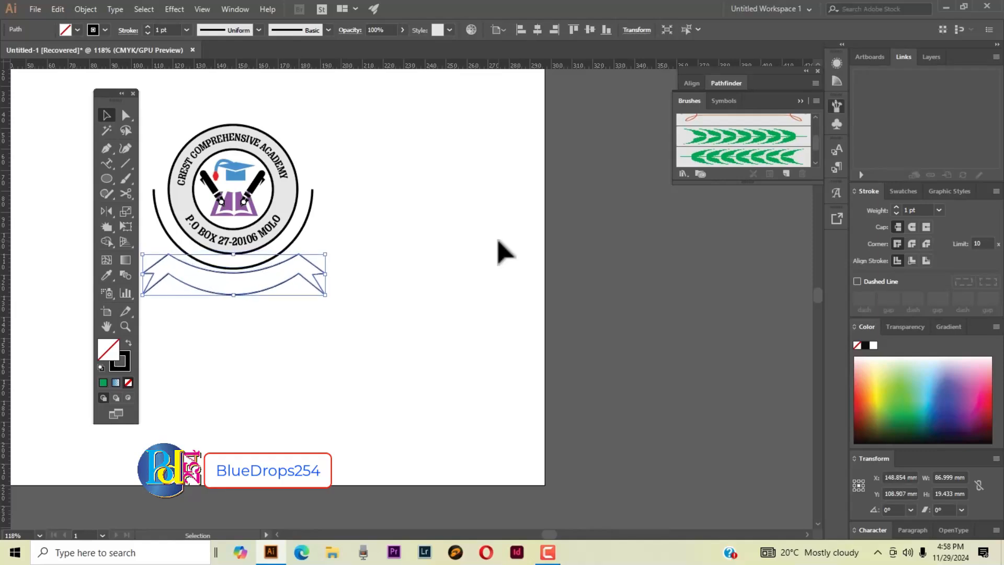
{"action": "key", "text": "Down"}
{"action": "key", "text": "Down"}
{"action": "key", "text": "Down"}
{"action": "key", "text": "Down"}
{"action": "key", "text": "Down"}
{"action": "key", "text": "Down"}
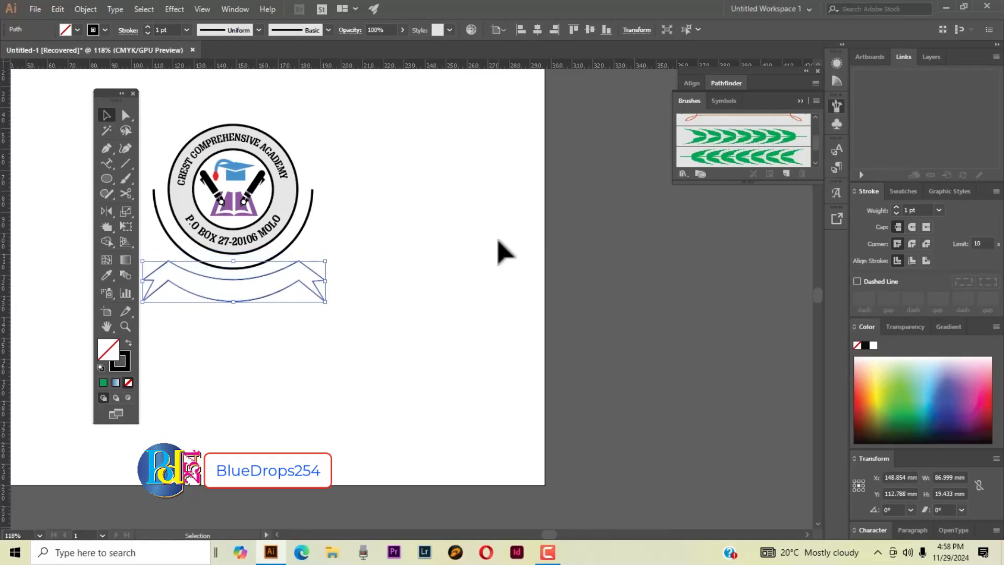
{"action": "left_click", "coordinate": [415, 230]}
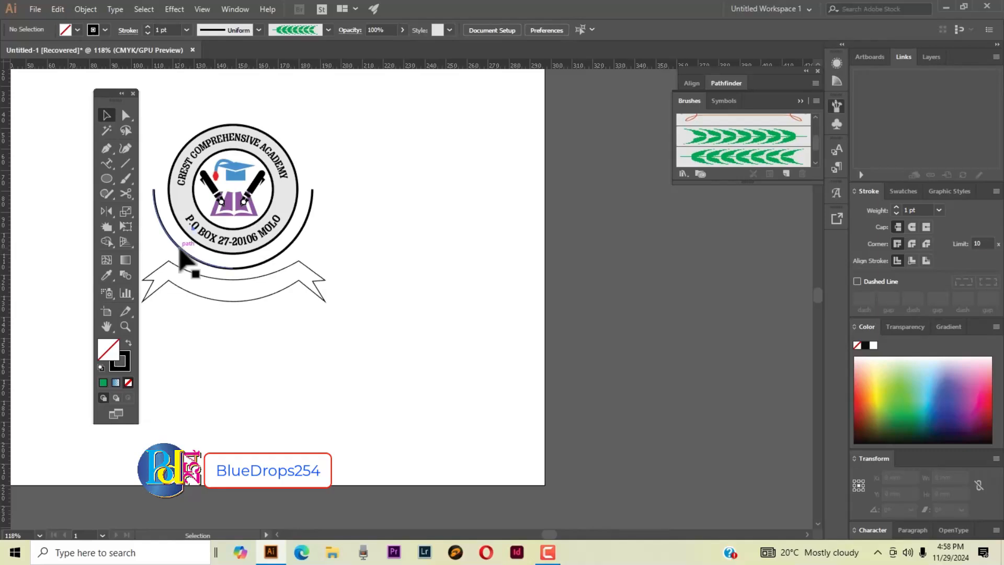
Apply one leaf art brush to the logo's left arc and the oppositely directed leaf brush to the right arc.
{"action": "left_click", "coordinate": [180, 251]}
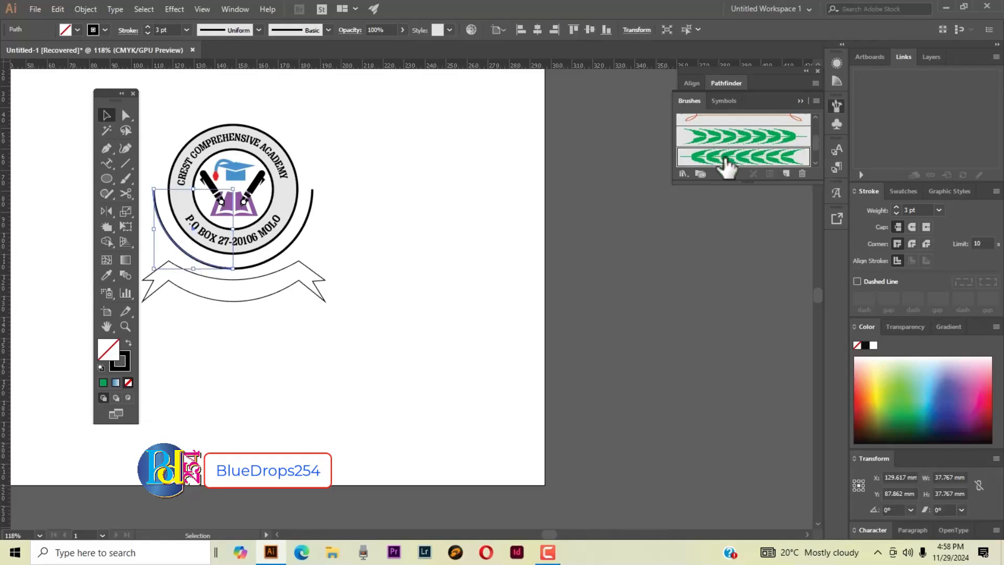
{"action": "left_click", "coordinate": [727, 167]}
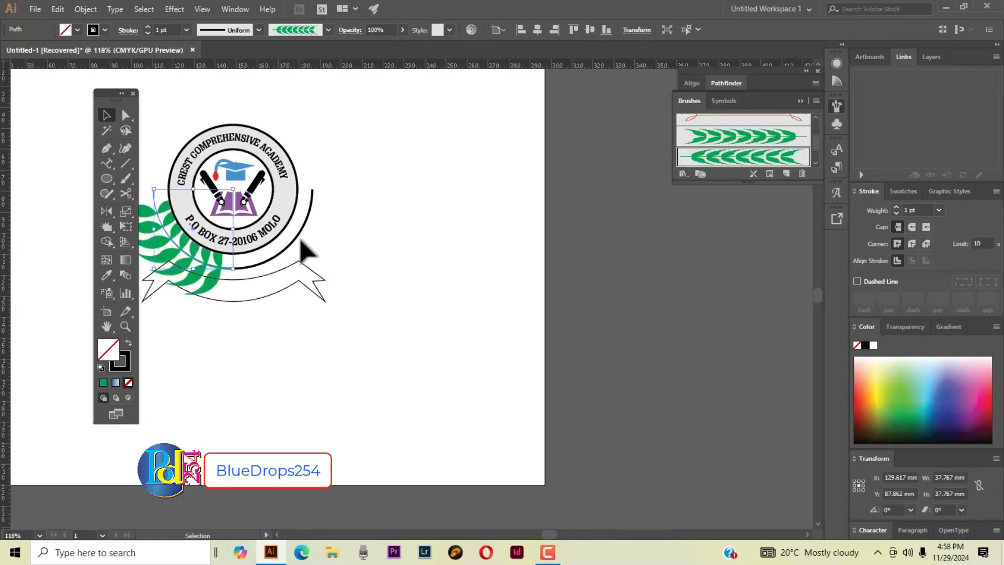
{"action": "left_click", "coordinate": [297, 235]}
{"action": "left_click", "coordinate": [715, 148]}
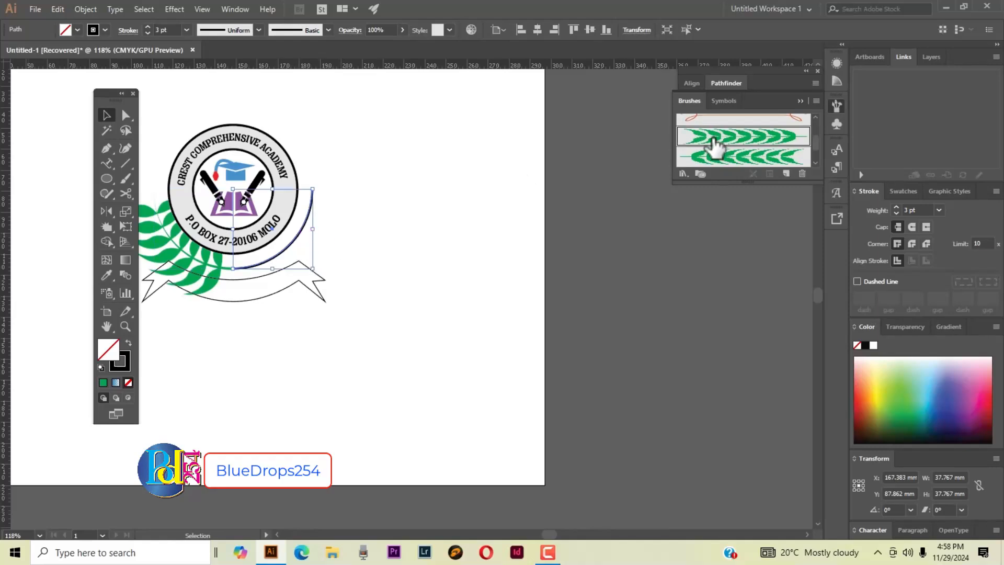
Set the stroke weight of both leaf branches, left and right, to 0.25 pt.
{"action": "left_click", "coordinate": [176, 244]}
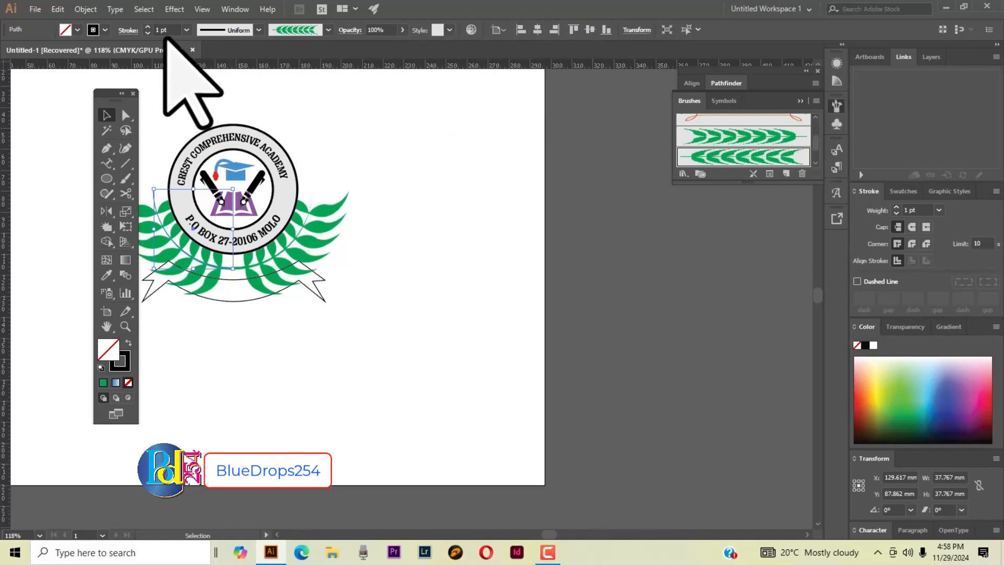
{"action": "left_click", "coordinate": [147, 33]}
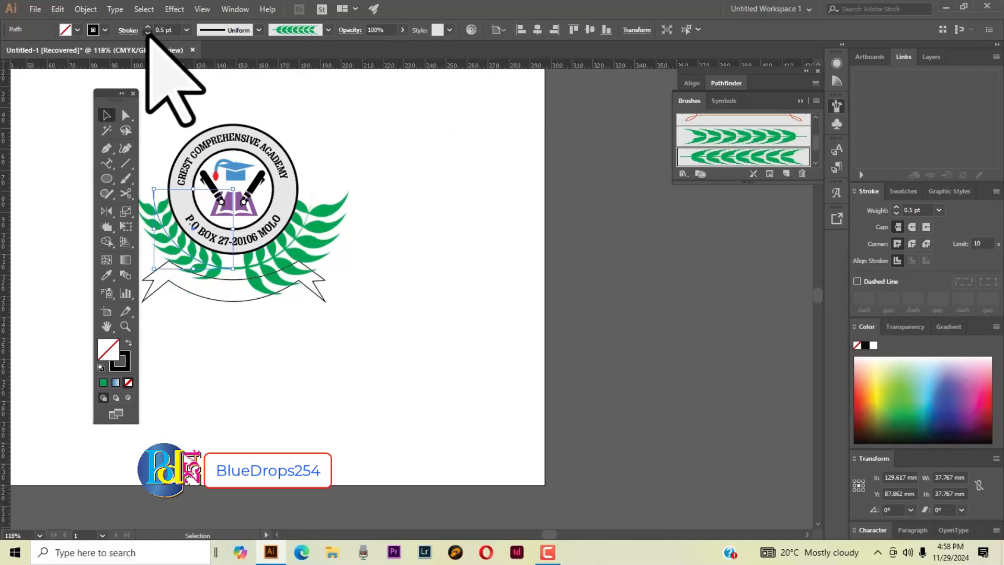
{"action": "left_click", "coordinate": [148, 34]}
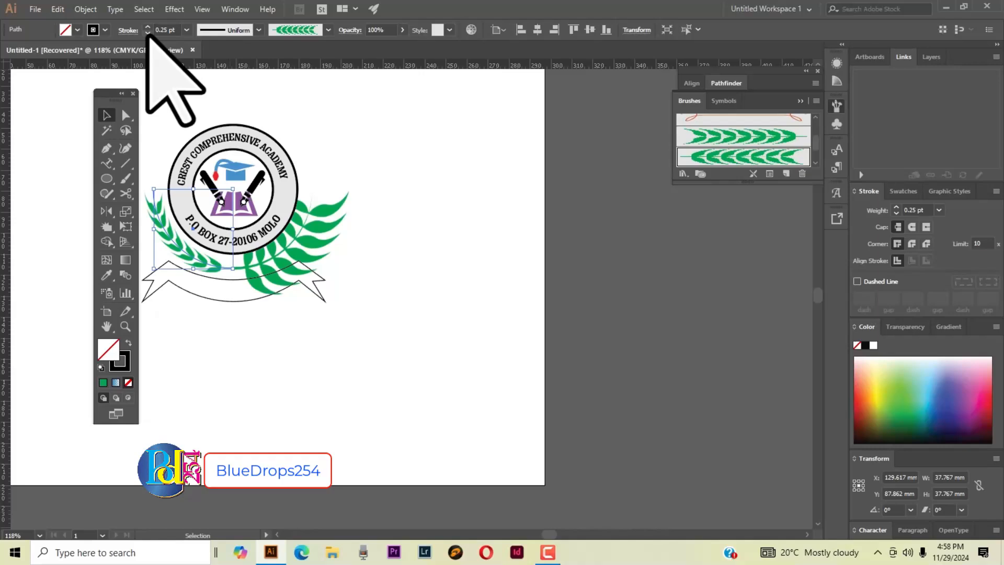
{"action": "left_click", "coordinate": [292, 244]}
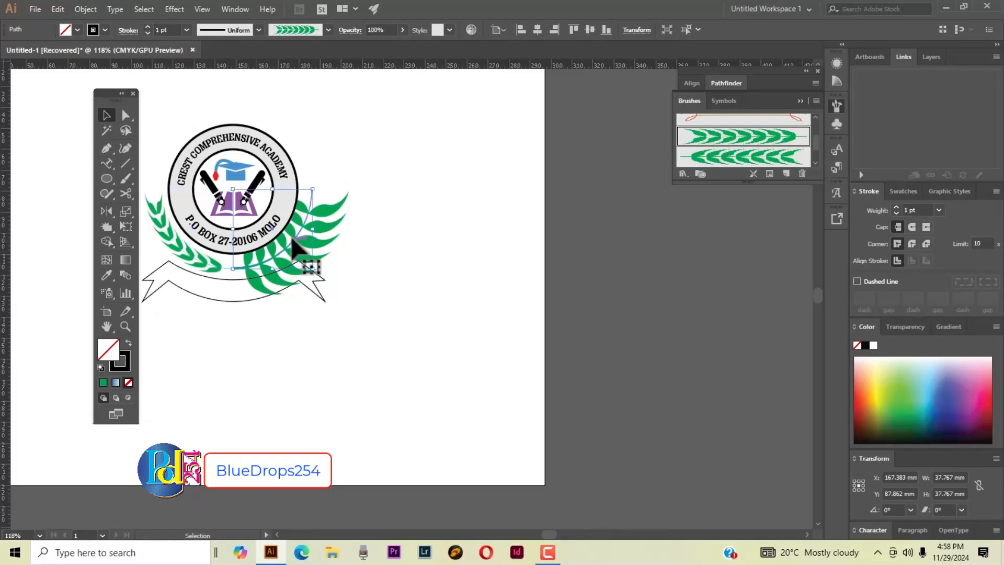
{"action": "left_click", "coordinate": [148, 33]}
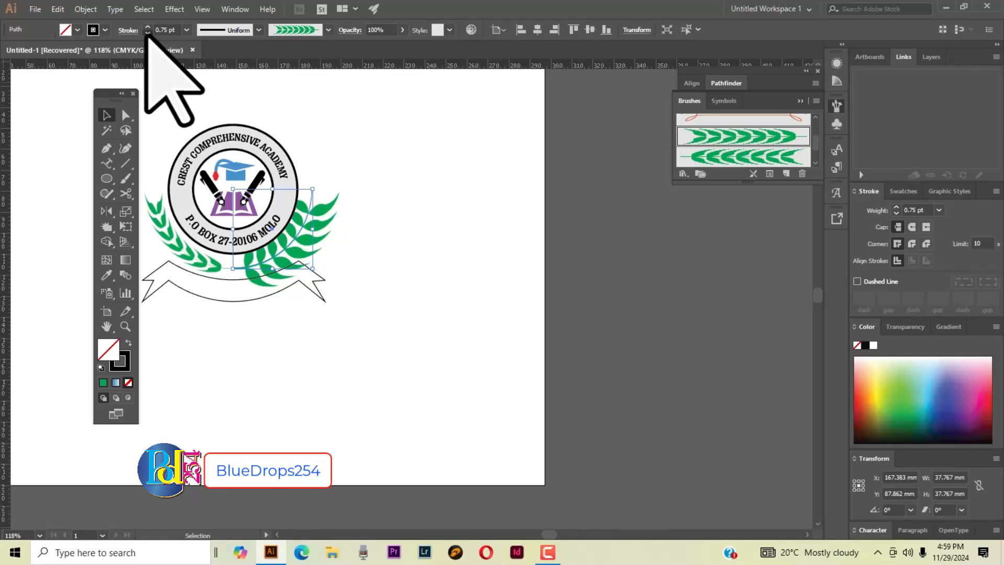
{"action": "left_click", "coordinate": [148, 33]}
{"action": "left_click", "coordinate": [148, 33]}
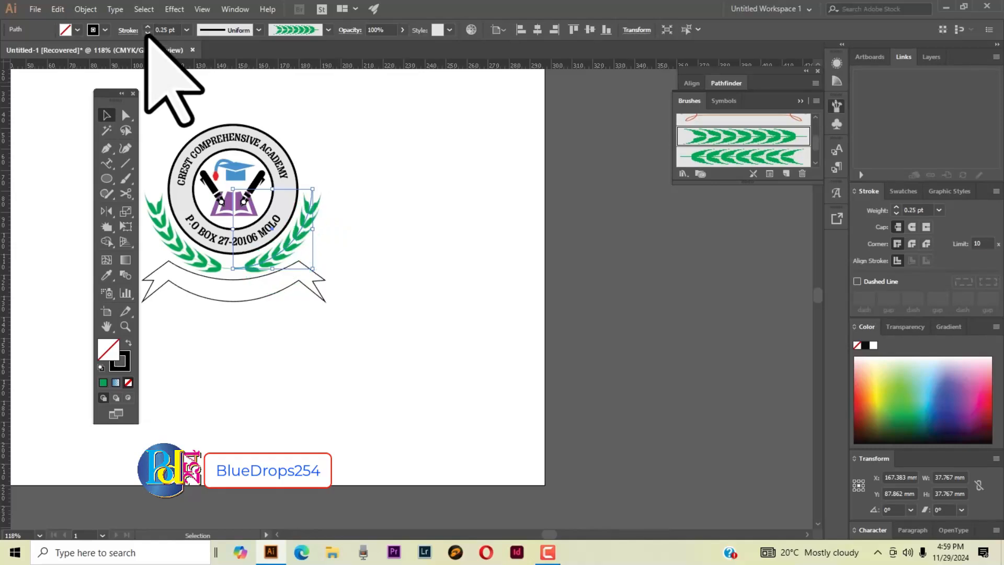
{"action": "left_click", "coordinate": [397, 274]}
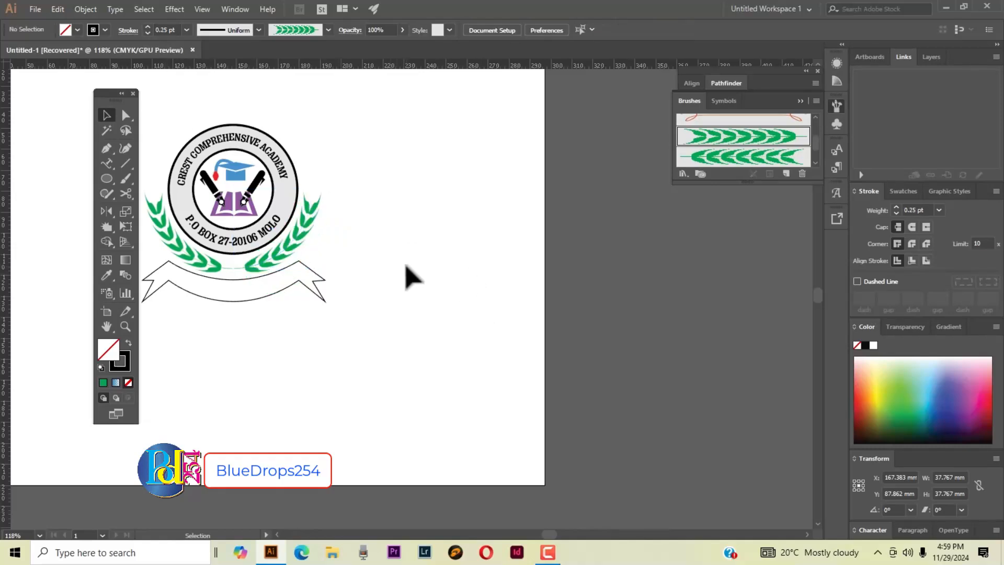
Nudge the ribbon banner up about 1 mm towards the leaf branches.
{"action": "left_click", "coordinate": [251, 302]}
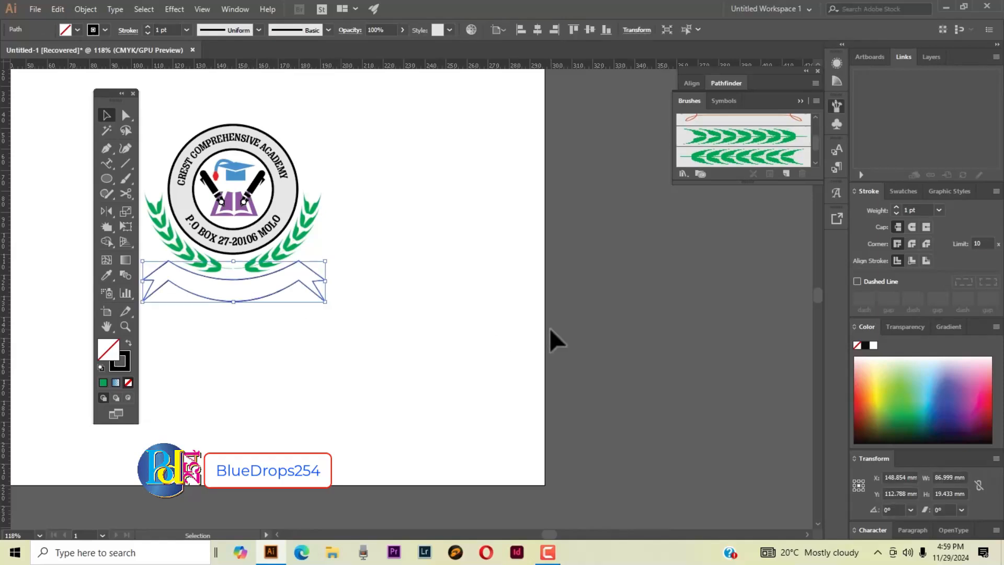
{"action": "key", "text": "Up"}
{"action": "key", "text": "Up"}
{"action": "key", "text": "Up"}
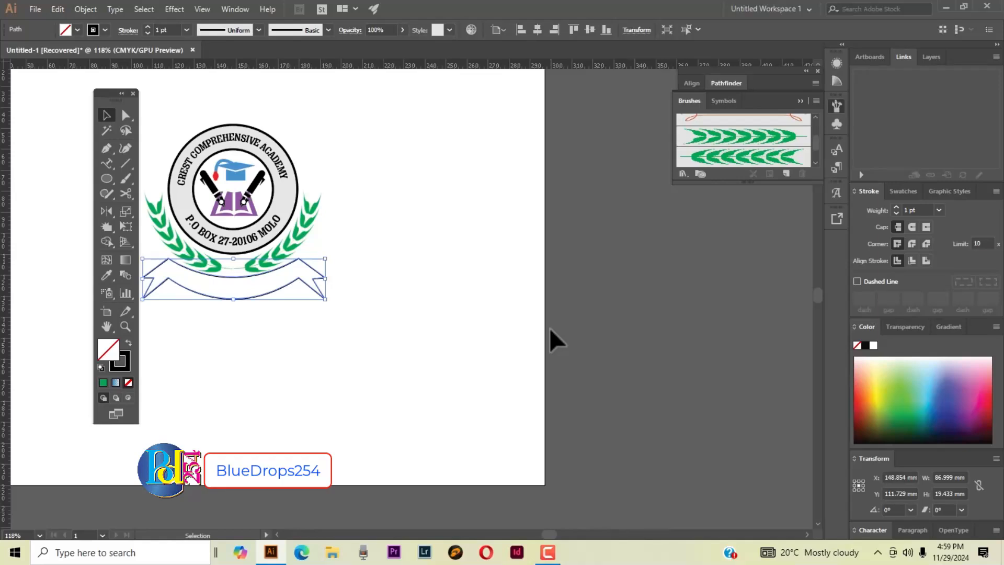
{"action": "left_click", "coordinate": [384, 335]}
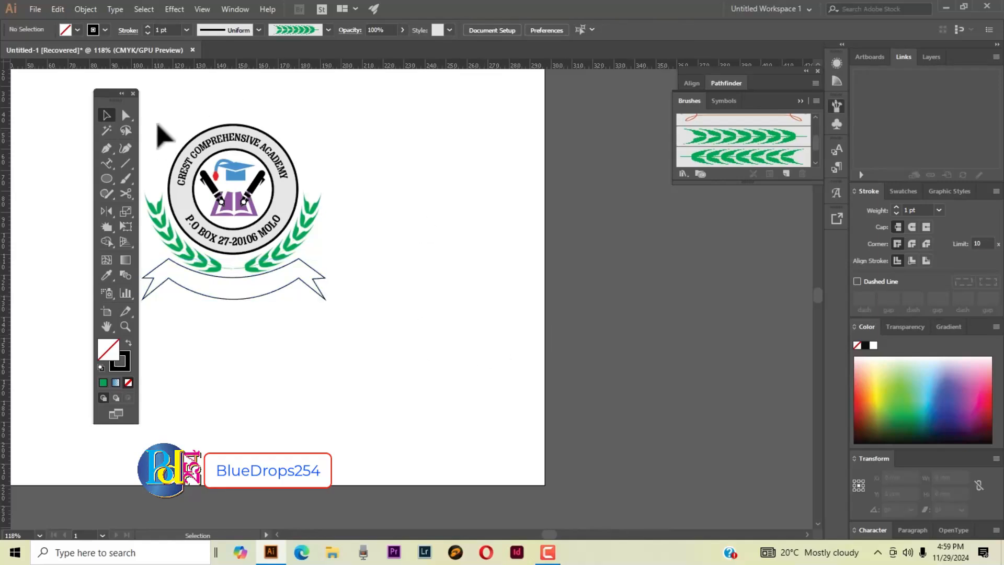
Select the entire logo with its ribbon and leaf branches and move it slightly to the right on the artboard.
{"action": "left_click_drag", "start_coordinate": [157, 115], "coordinate": [308, 320]}
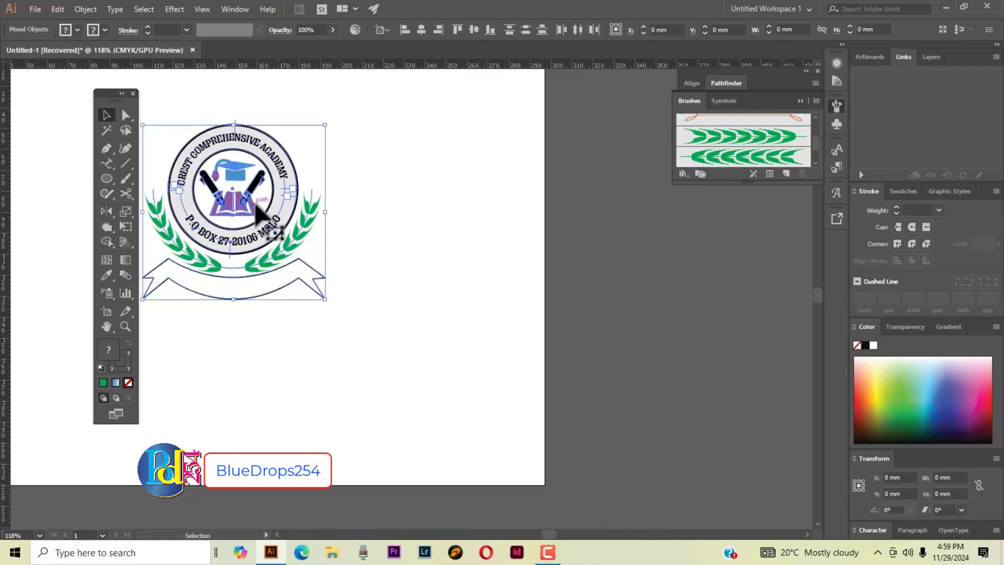
{"action": "left_click_drag", "start_coordinate": [281, 209], "coordinate": [302, 212]}
{"action": "left_click", "coordinate": [403, 276]}
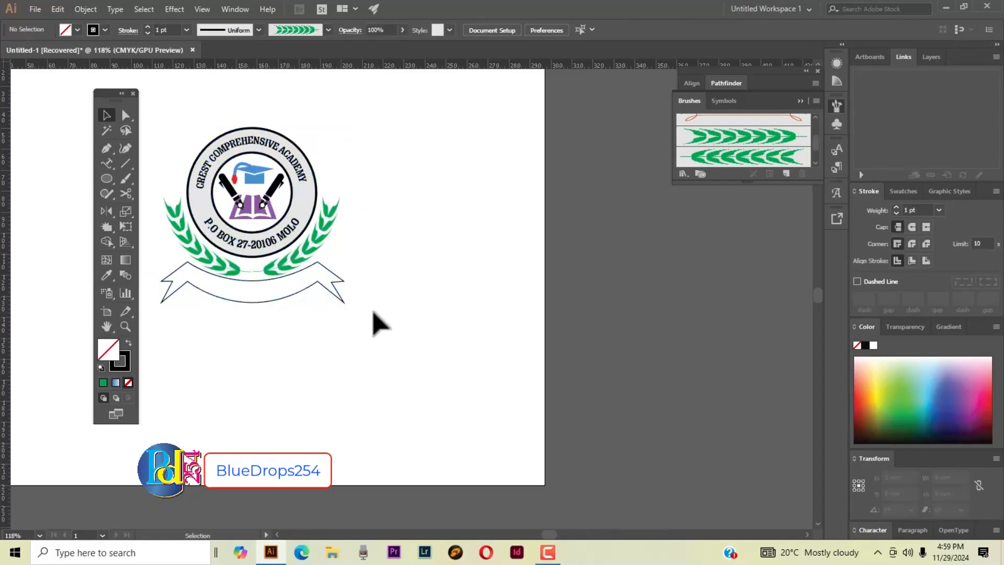
Fill the ribbon banner with the 60% black gray swatch.
{"action": "left_click", "coordinate": [325, 291]}
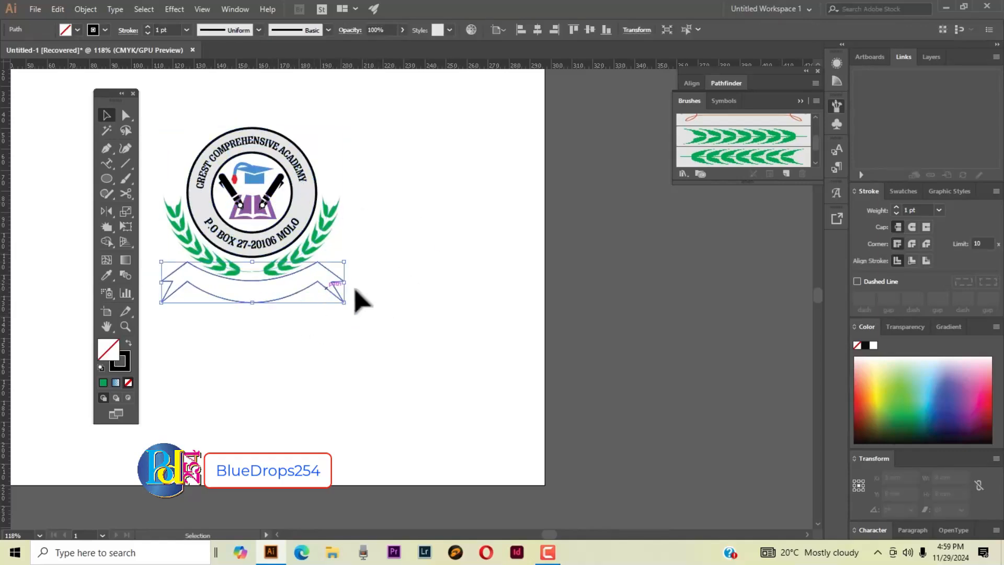
{"action": "left_click", "coordinate": [76, 30]}
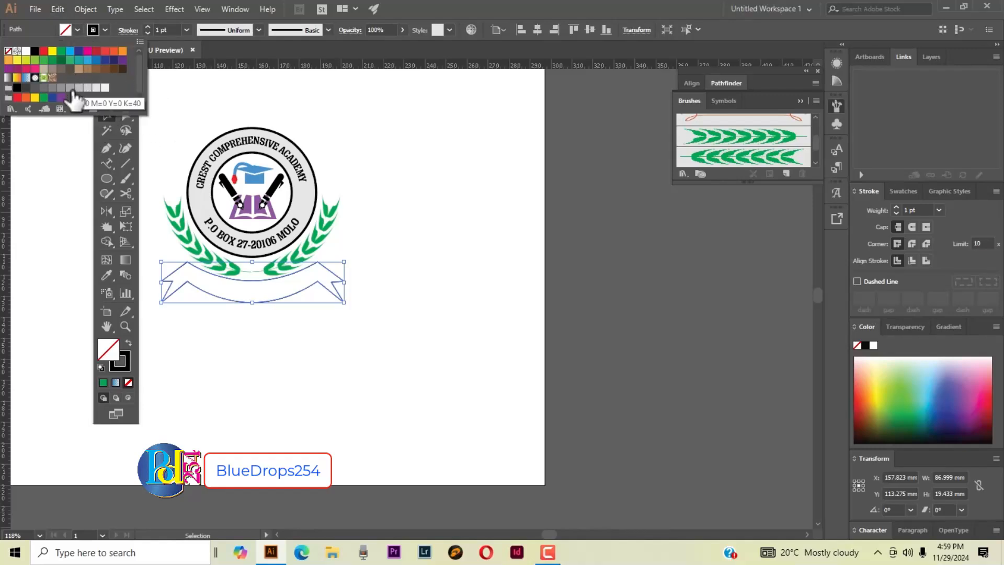
{"action": "left_click", "coordinate": [34, 51]}
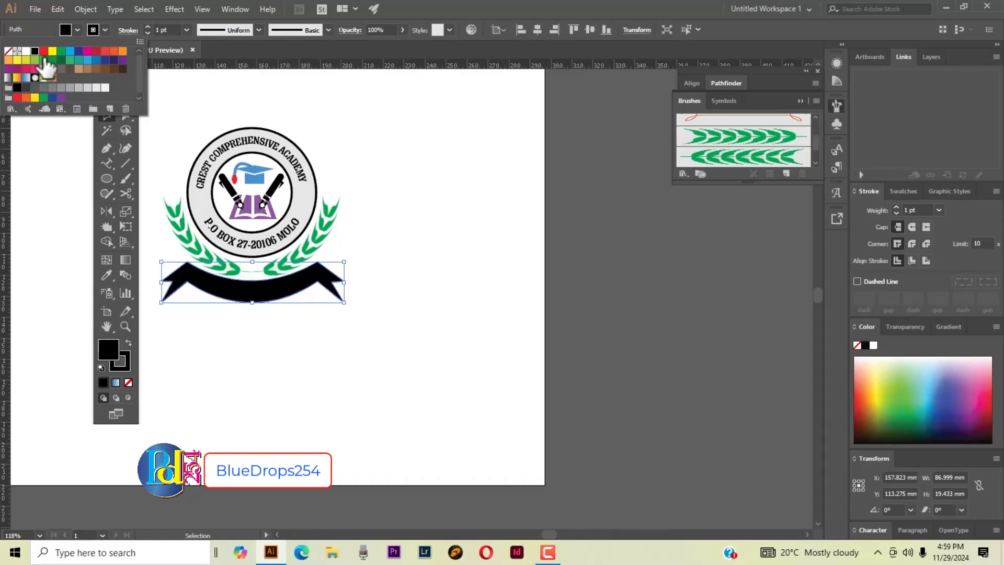
{"action": "left_click", "coordinate": [61, 88]}
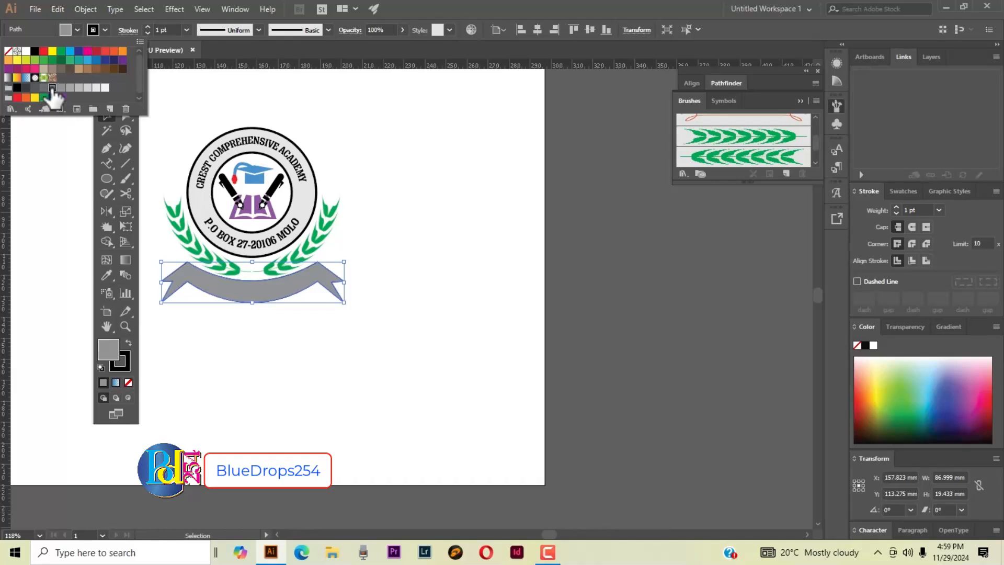
{"action": "left_click", "coordinate": [52, 87]}
{"action": "left_click", "coordinate": [423, 300]}
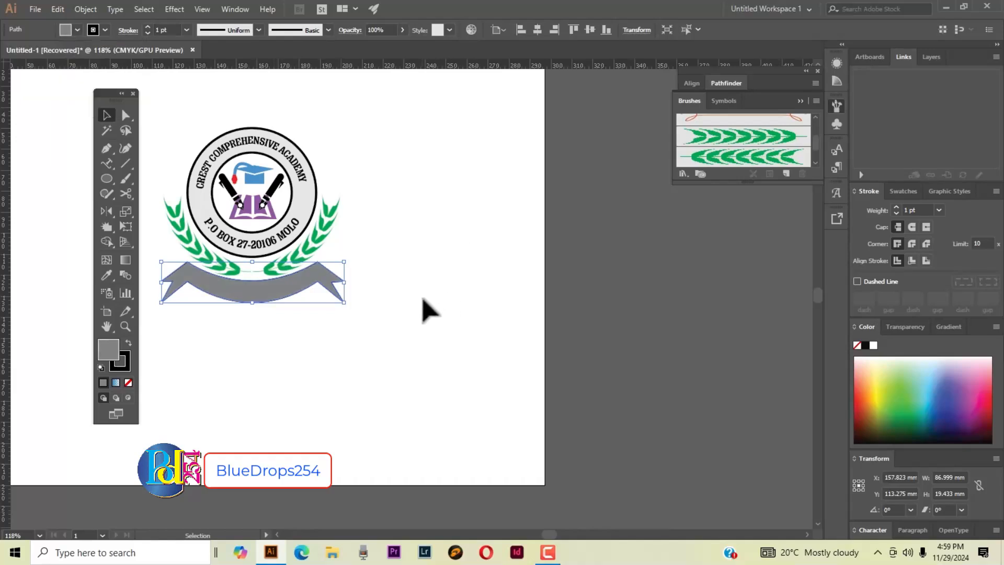
Remove the outline stroke from the gray ribbon banner.
{"action": "left_click", "coordinate": [329, 269]}
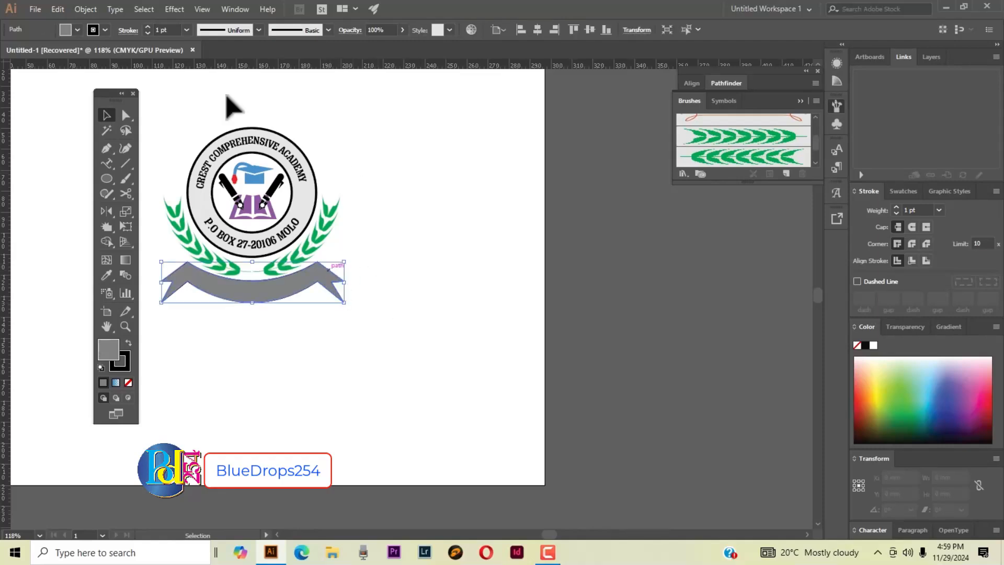
{"action": "left_click", "coordinate": [105, 30]}
{"action": "left_click", "coordinate": [9, 62]}
{"action": "left_click", "coordinate": [423, 297]}
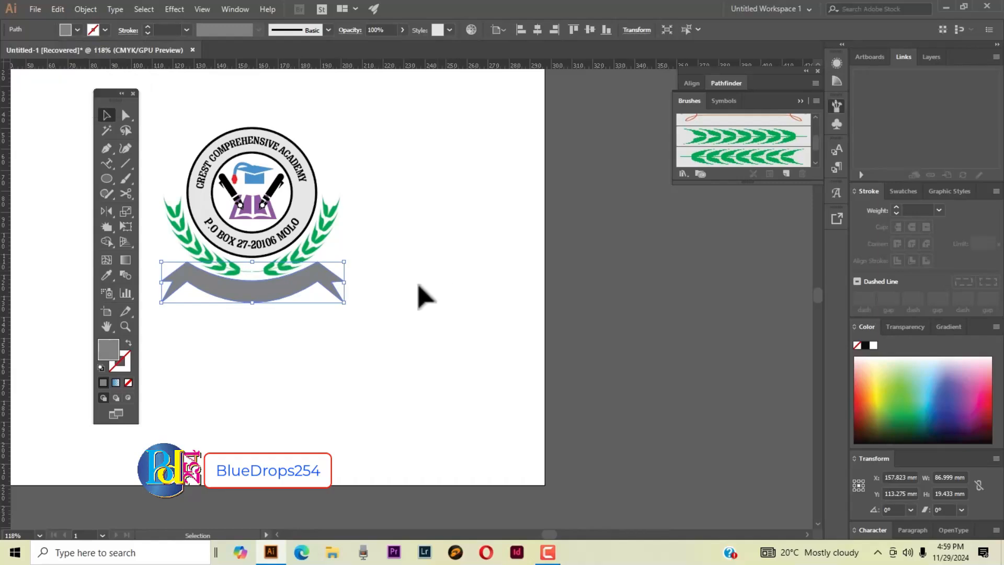
{"action": "left_click", "coordinate": [416, 302]}
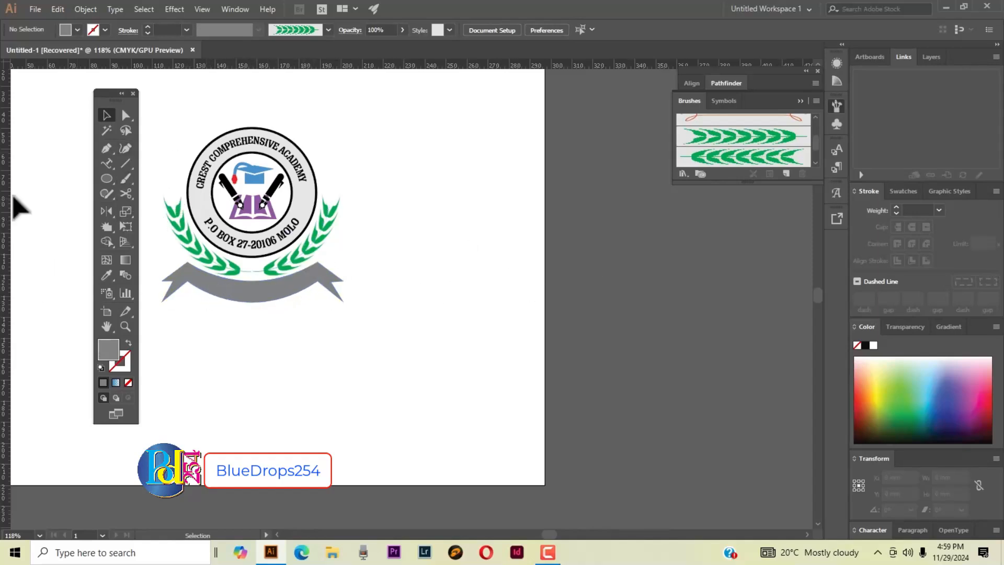
Draw a downward-bowed Pen curve about 61 mm wide across the ribbon's middle band, following its curvature.
{"action": "left_click", "coordinate": [107, 148]}
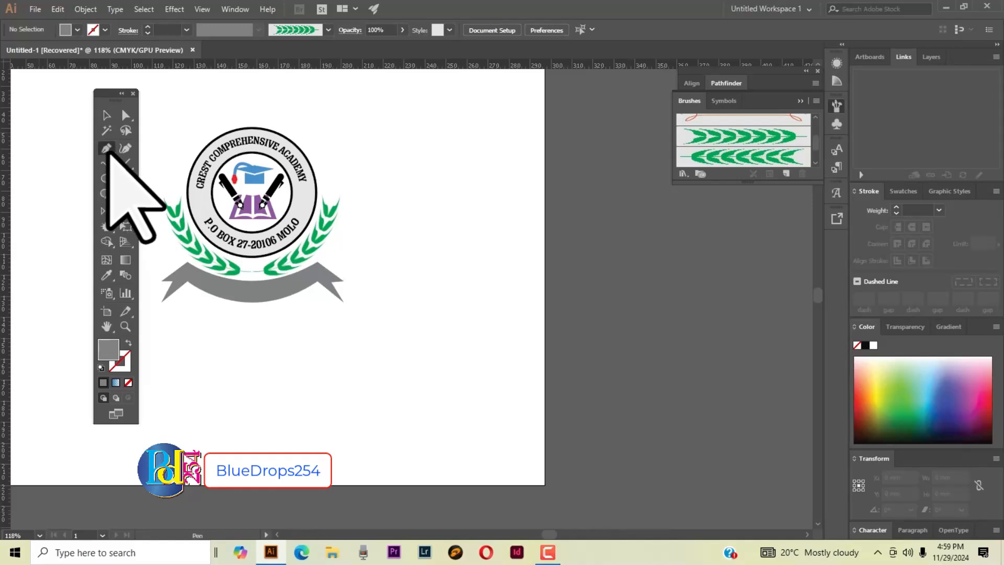
{"action": "left_click", "coordinate": [187, 270]}
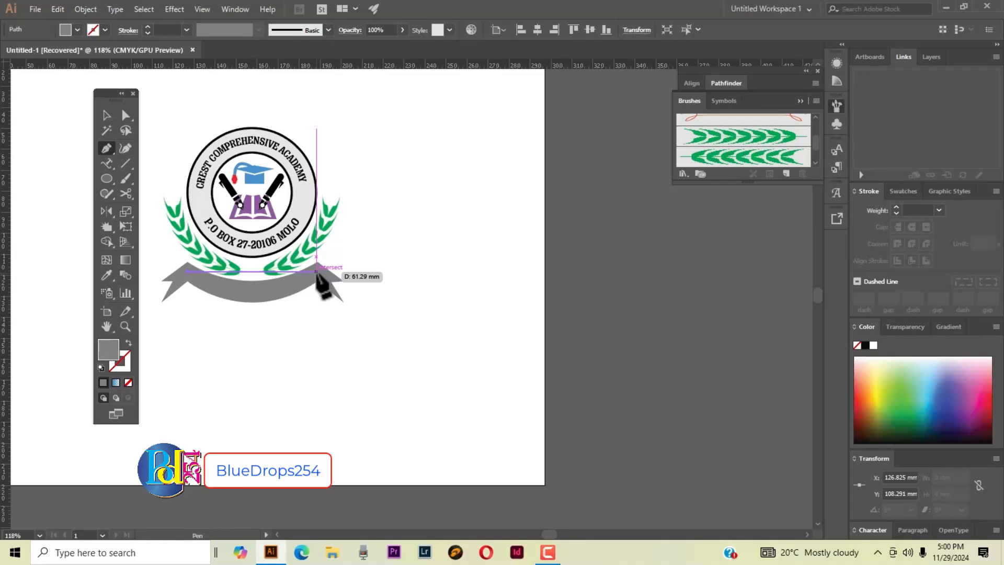
{"action": "left_click_drag", "start_coordinate": [316, 271], "coordinate": [334, 265]}
{"action": "left_click_drag", "start_coordinate": [388, 233], "coordinate": [385, 225]}
{"action": "left_click", "coordinate": [106, 115]}
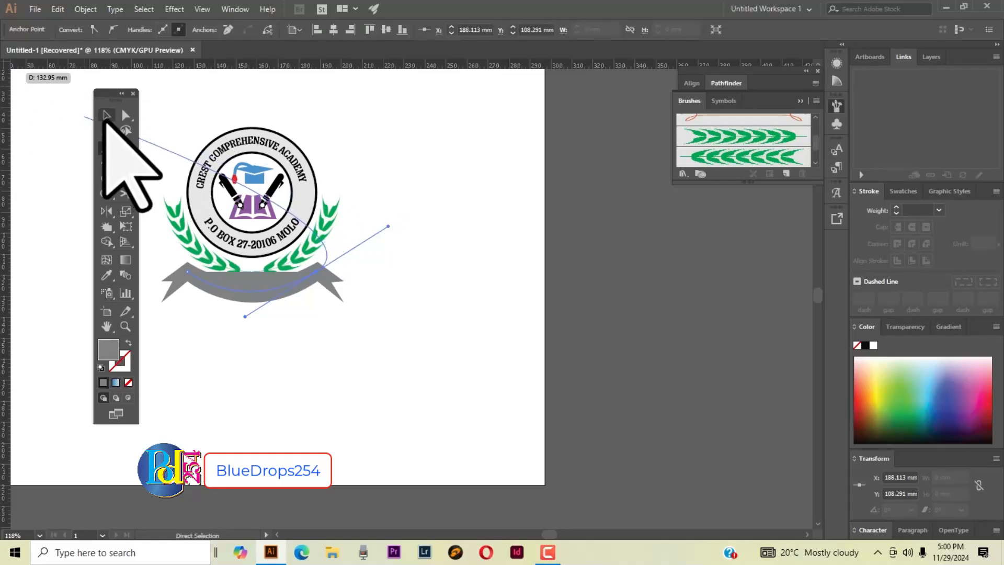
Give the curve on the ribbon no fill and a blue stroke.
{"action": "left_click", "coordinate": [121, 360]}
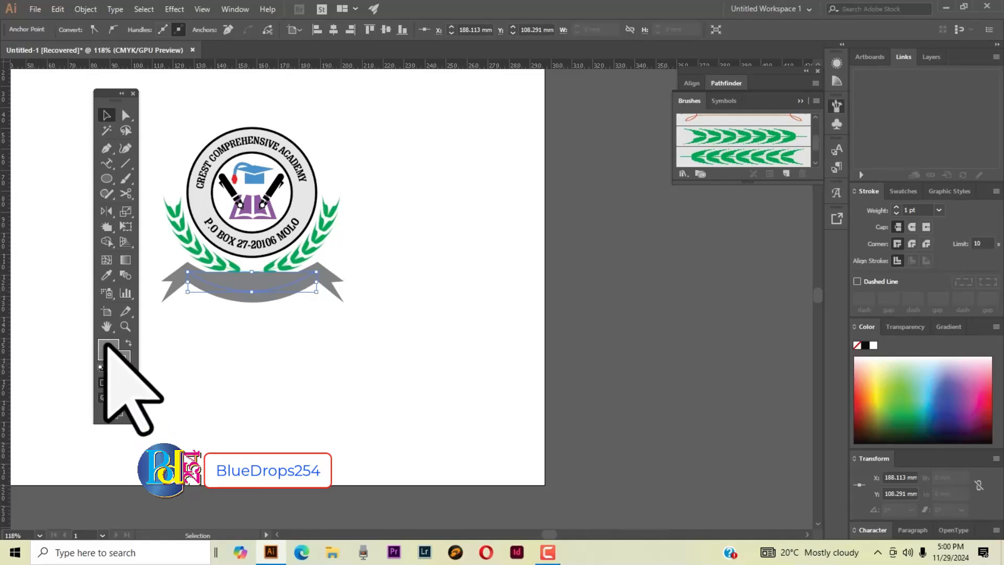
{"action": "left_click", "coordinate": [125, 380]}
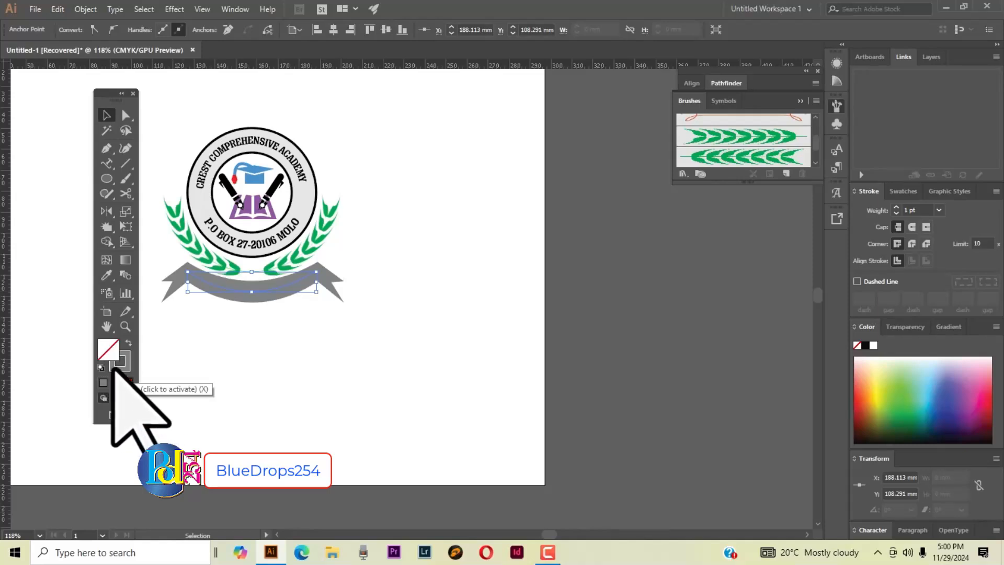
{"action": "left_click", "coordinate": [112, 368]}
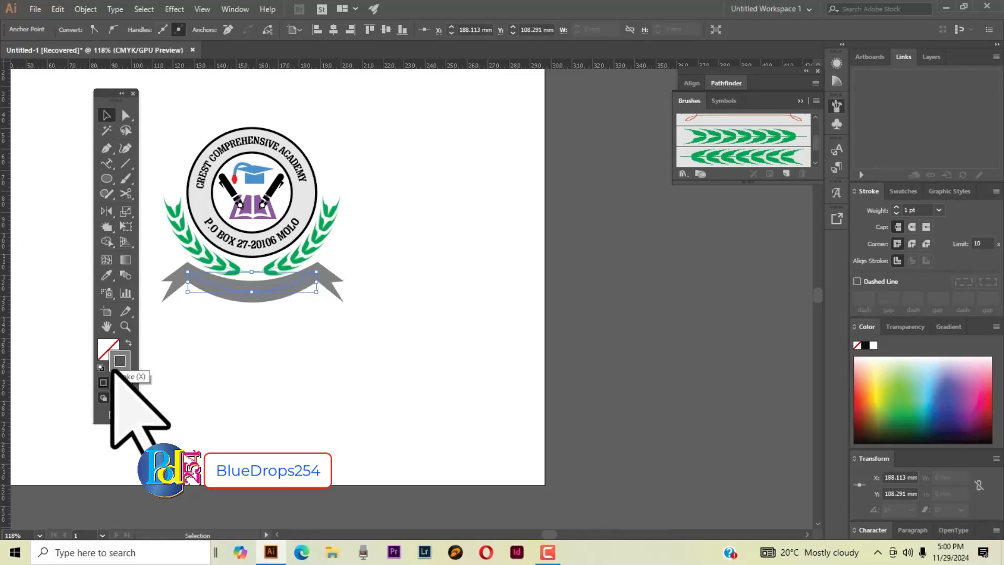
{"action": "double_click", "coordinate": [112, 369]}
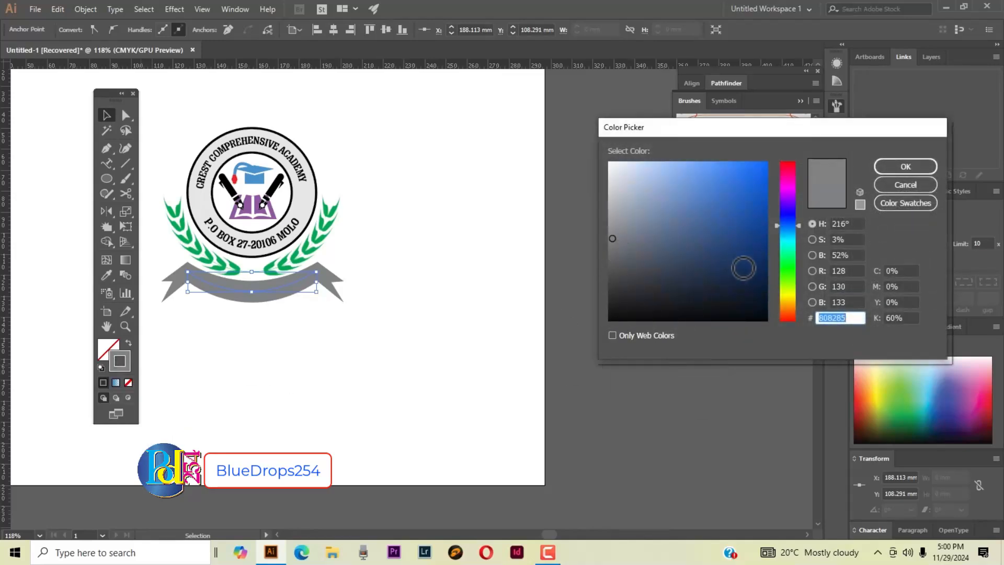
{"action": "left_click", "coordinate": [758, 167]}
{"action": "left_click", "coordinate": [905, 167]}
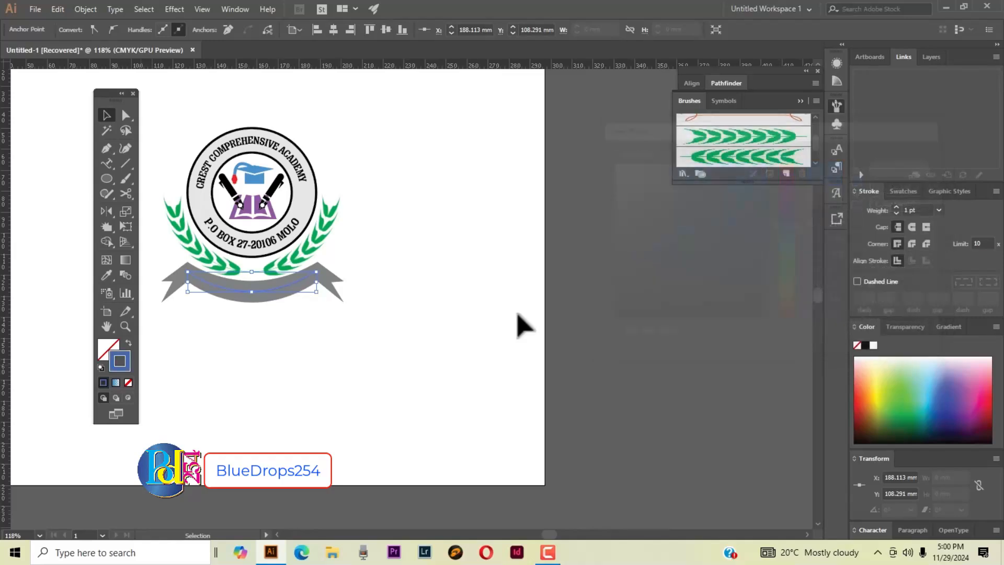
{"action": "left_click", "coordinate": [439, 358]}
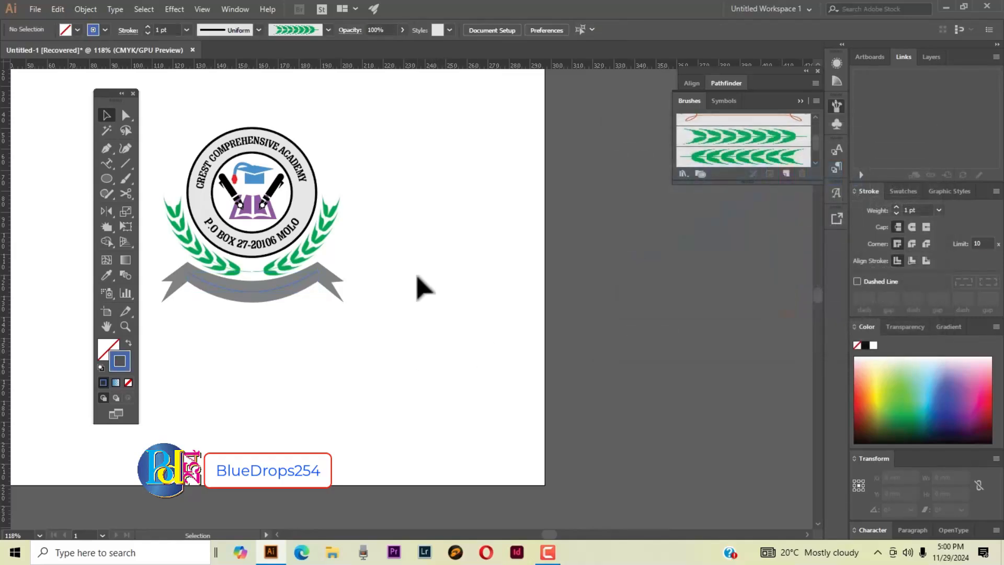
Add the motto "Always work smart" as type on a path along the ribbon's curve.
{"action": "left_click", "coordinate": [106, 163]}
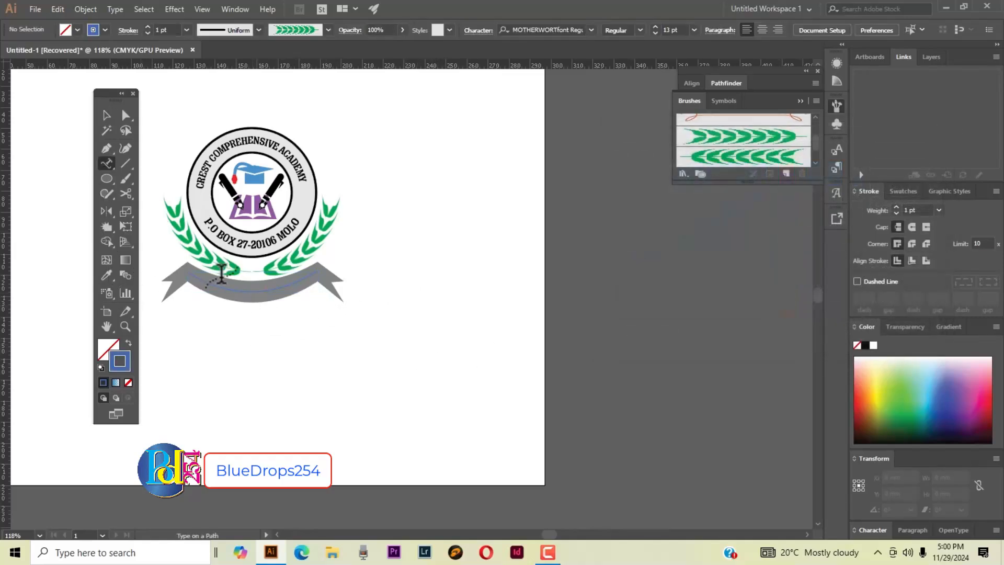
{"action": "left_click", "coordinate": [240, 290]}
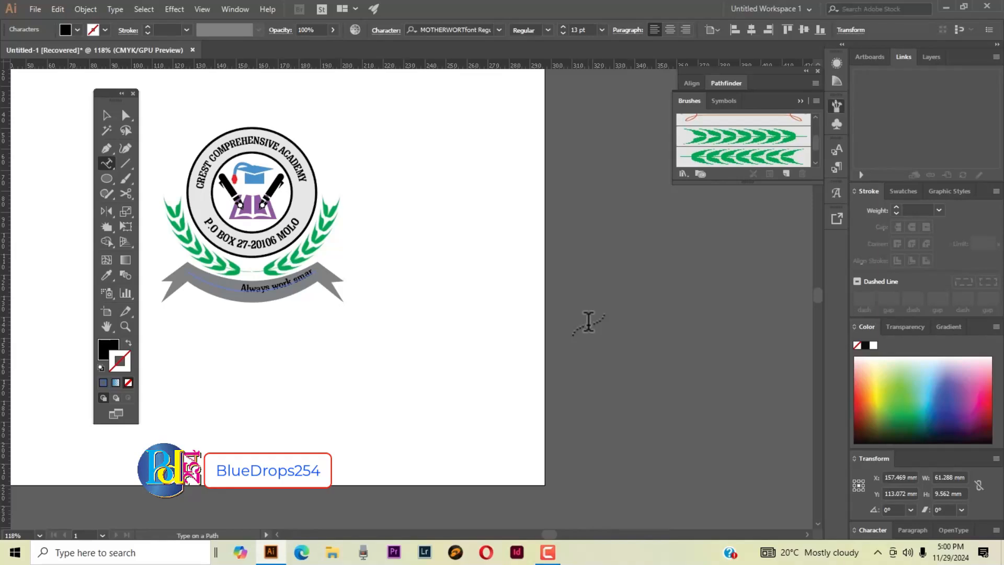
{"action": "left_click", "coordinate": [107, 115]}
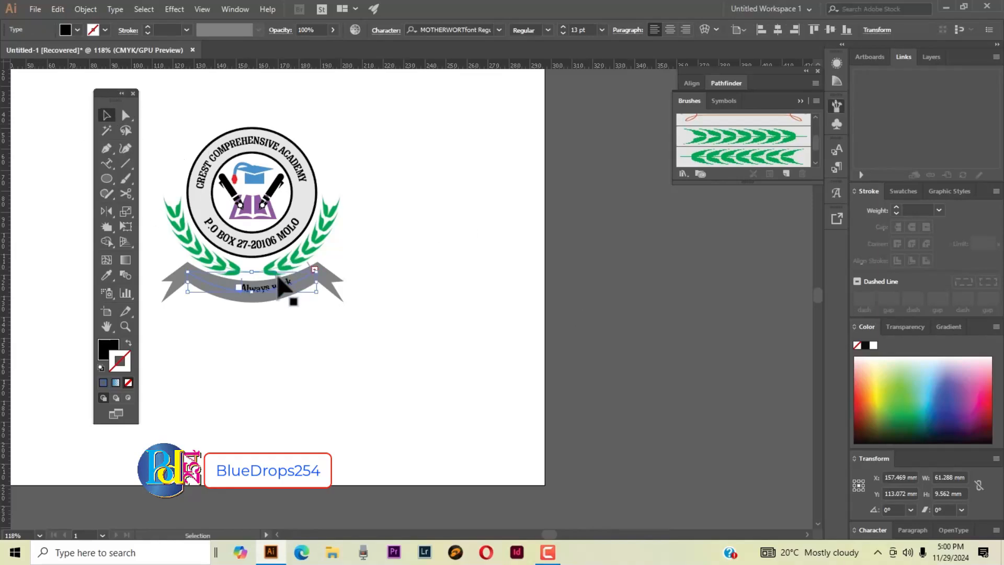
{"action": "key", "text": "a"}
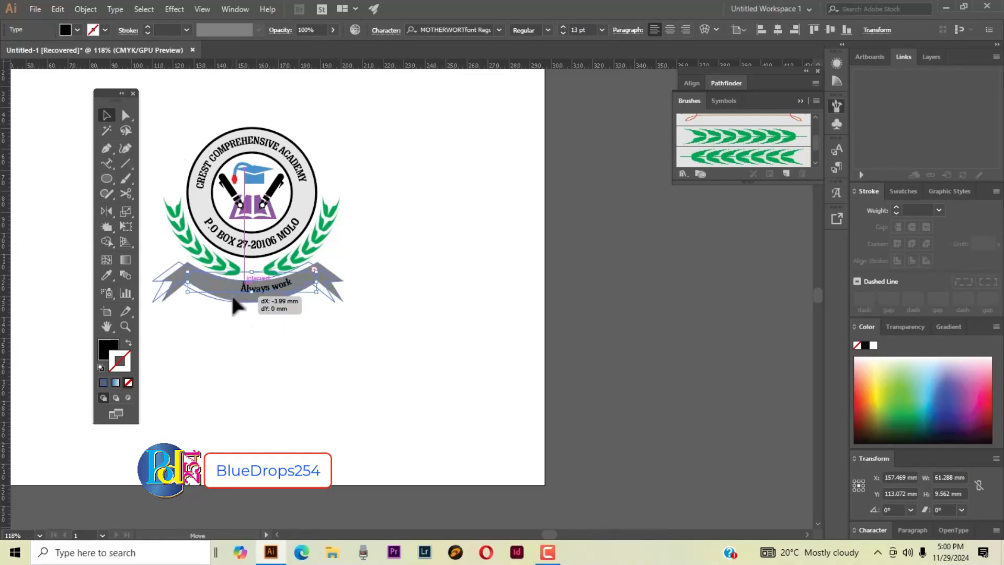
{"action": "left_click", "coordinate": [233, 299]}
{"action": "key", "text": "shift+Right"}
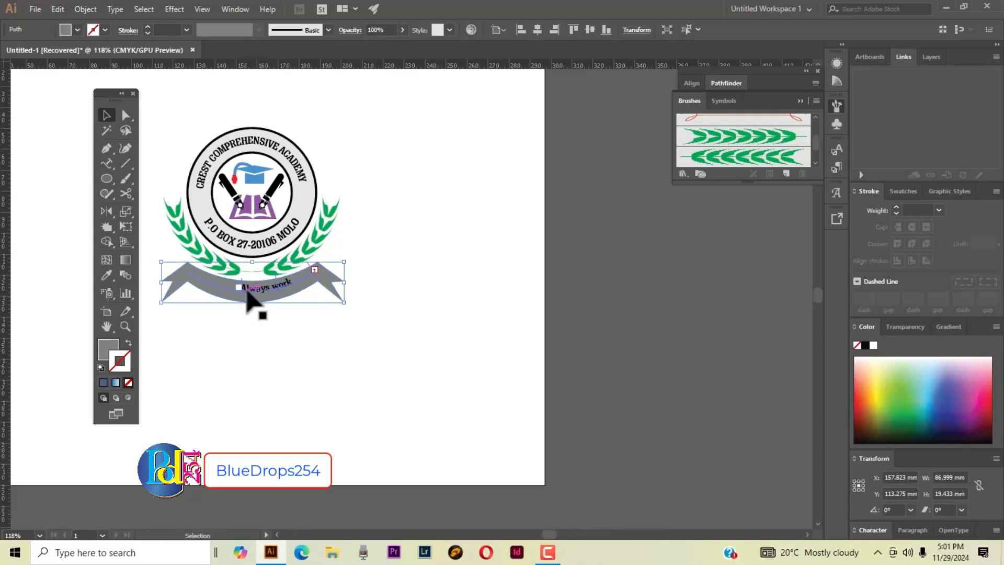
Slide the motto's starting point left along its path so the whole phrase fits on the ribbon.
{"action": "left_click", "coordinate": [244, 289]}
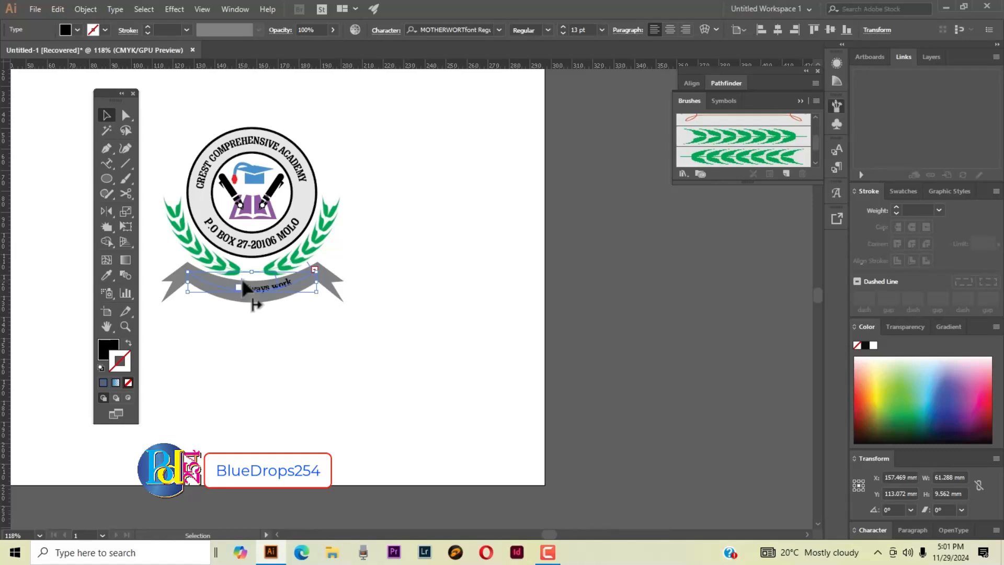
{"action": "left_click_drag", "start_coordinate": [241, 282], "coordinate": [215, 275]}
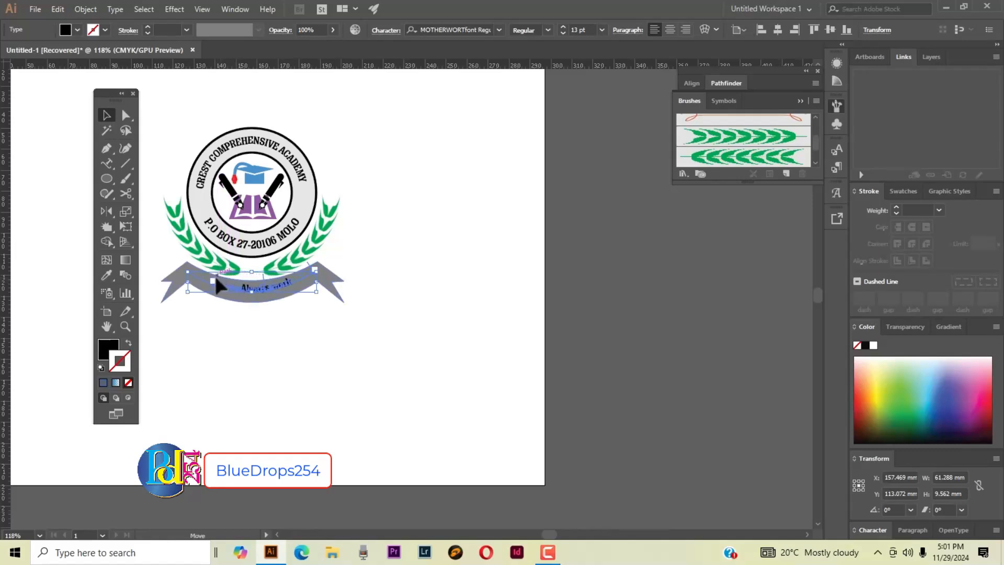
{"action": "left_click", "coordinate": [328, 369]}
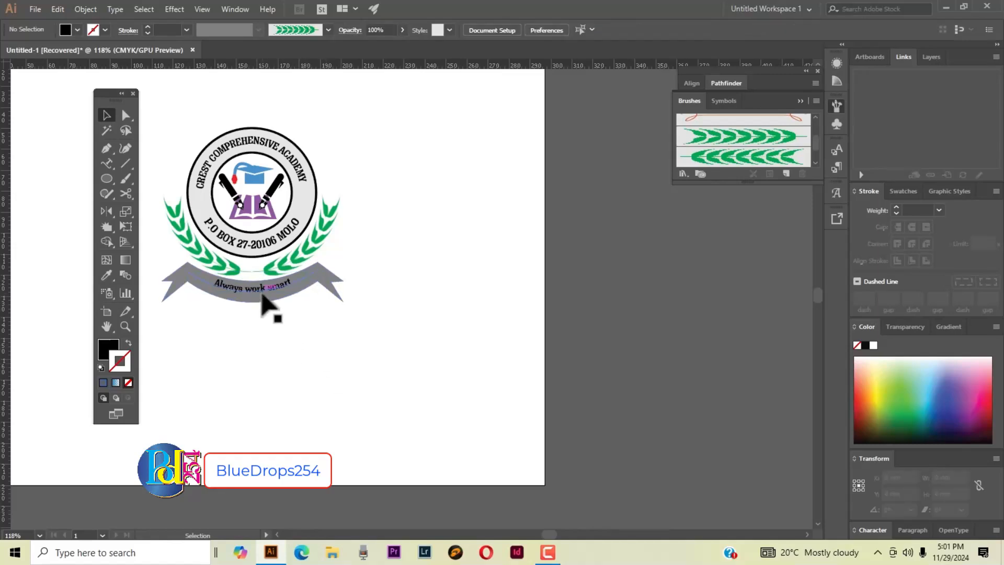
Set the motto's font size to 15 pt and shift its start slightly left to centre it on the ribbon.
{"action": "left_click", "coordinate": [106, 163]}
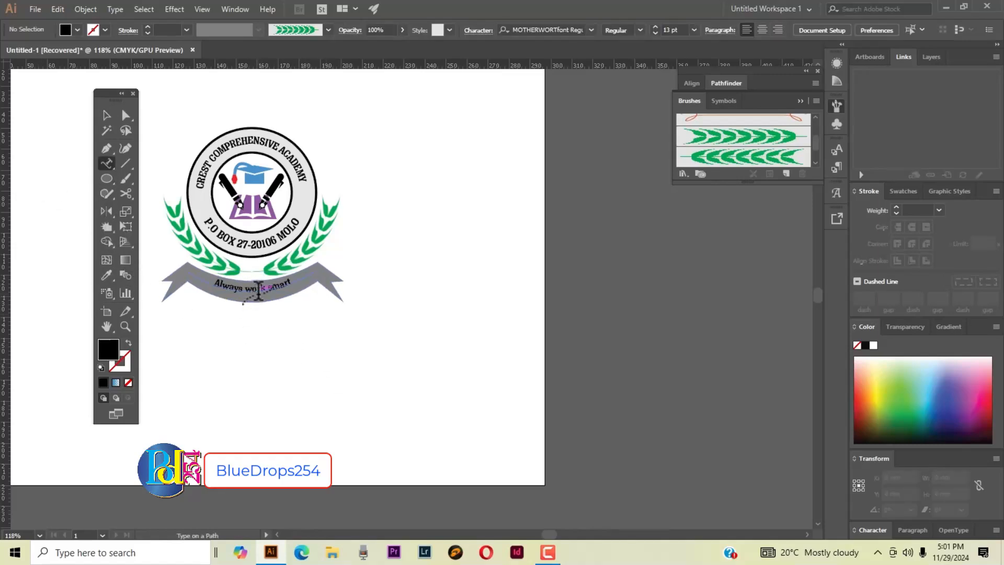
{"action": "left_click", "coordinate": [258, 287]}
{"action": "key", "text": "ctrl+a"}
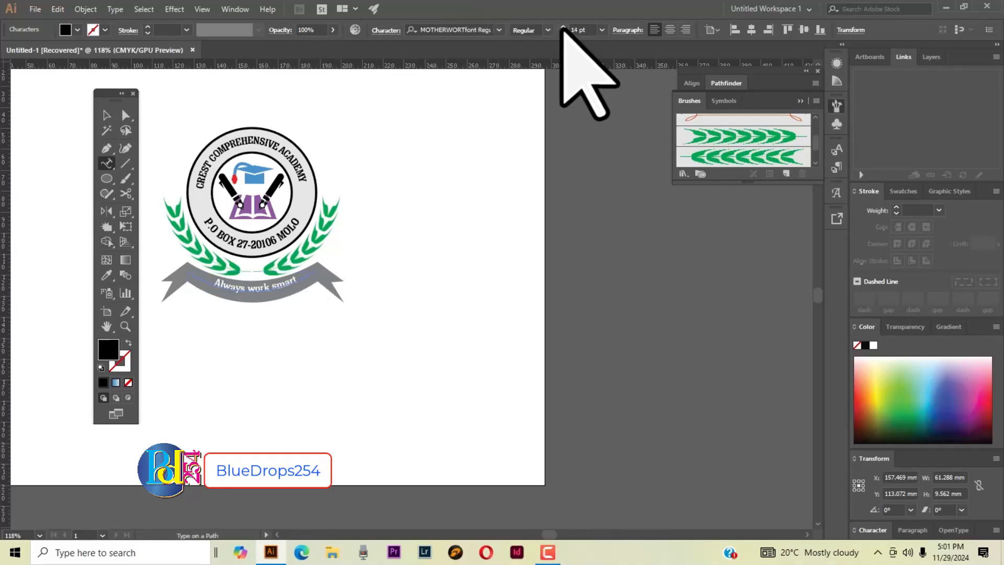
{"action": "key", "text": "Escape"}
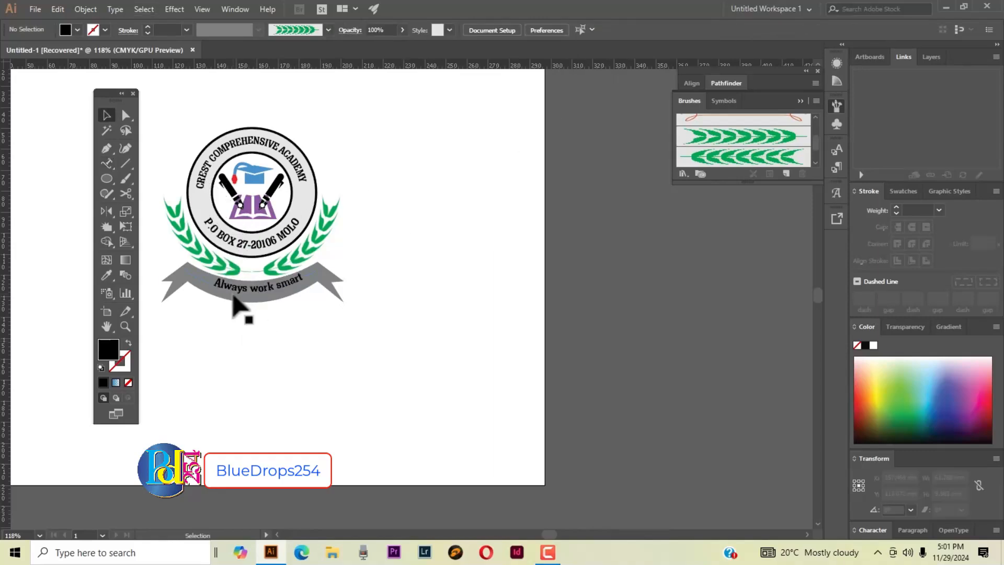
{"action": "left_click", "coordinate": [232, 293]}
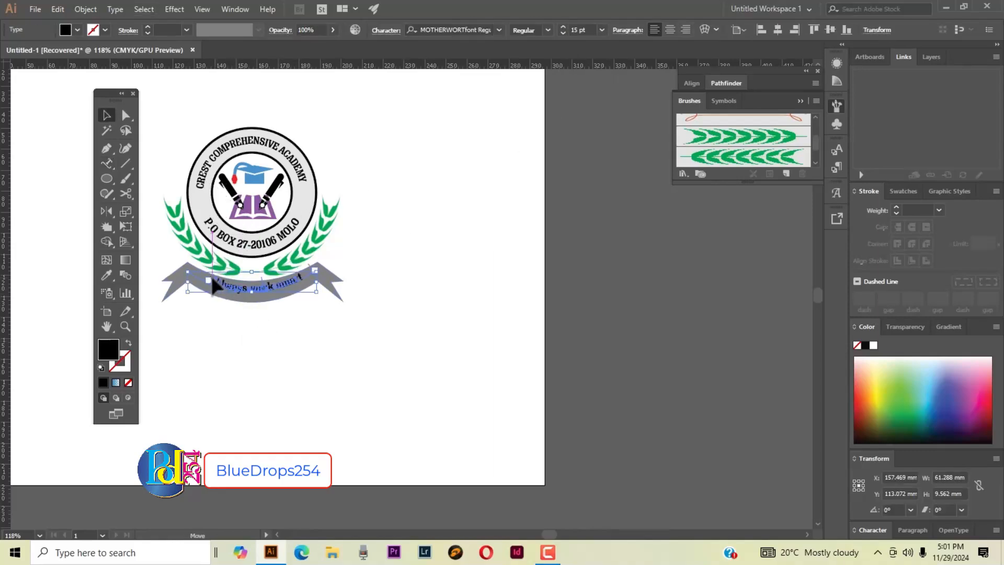
{"action": "left_click", "coordinate": [294, 370]}
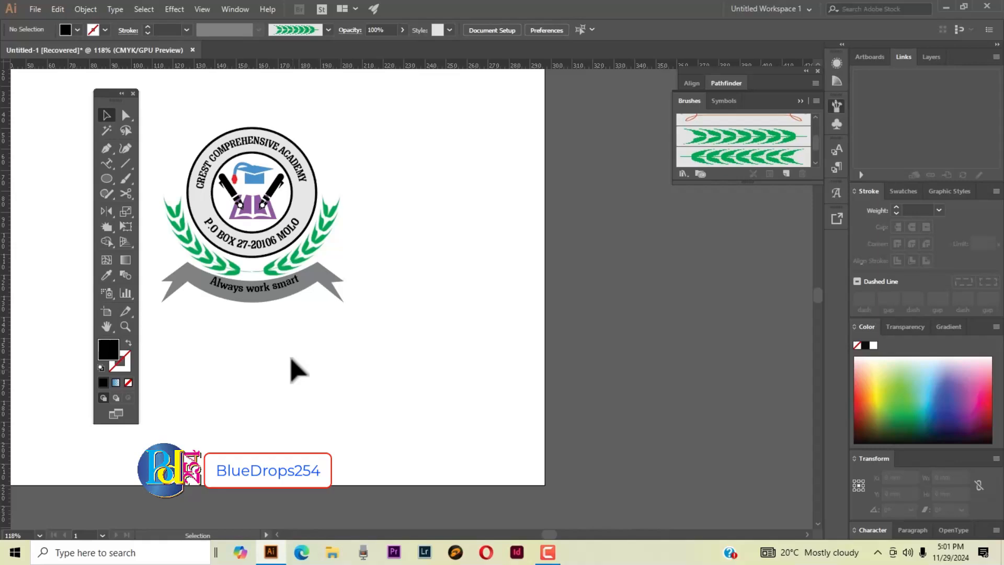
Set the whole ribbon motto's type on a path alignment to Center.
{"action": "left_click", "coordinate": [259, 296]}
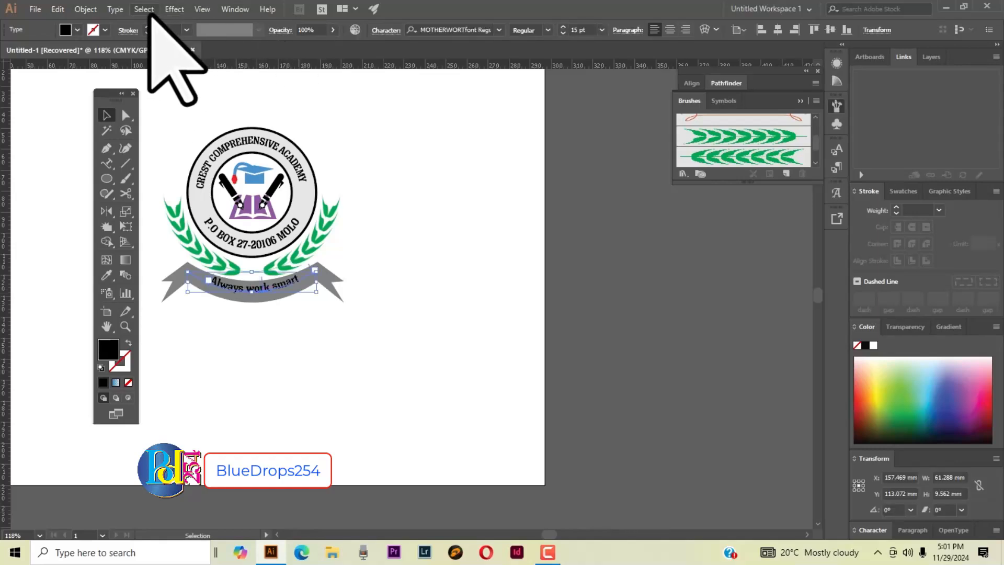
{"action": "left_click", "coordinate": [106, 163]}
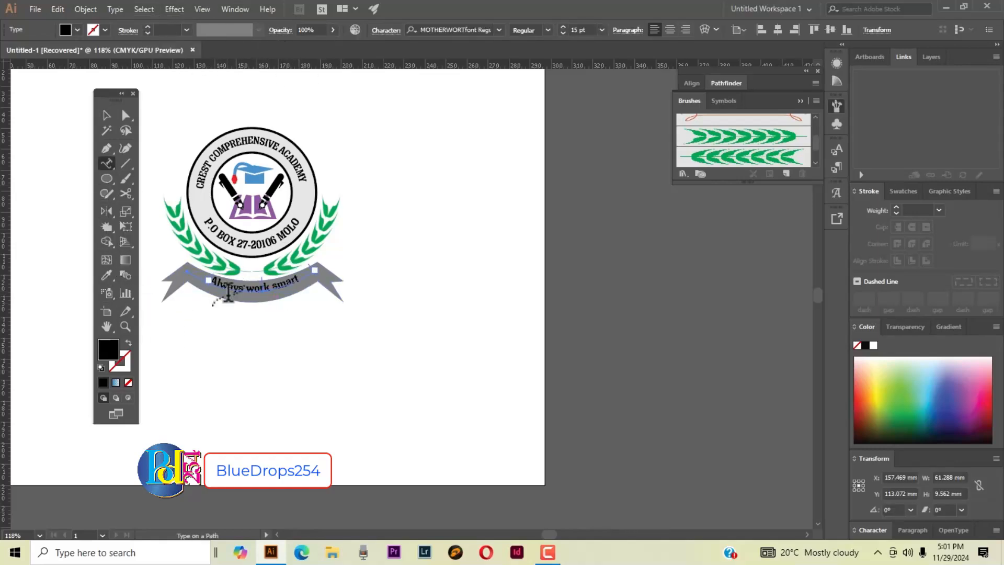
{"action": "left_click", "coordinate": [298, 291]}
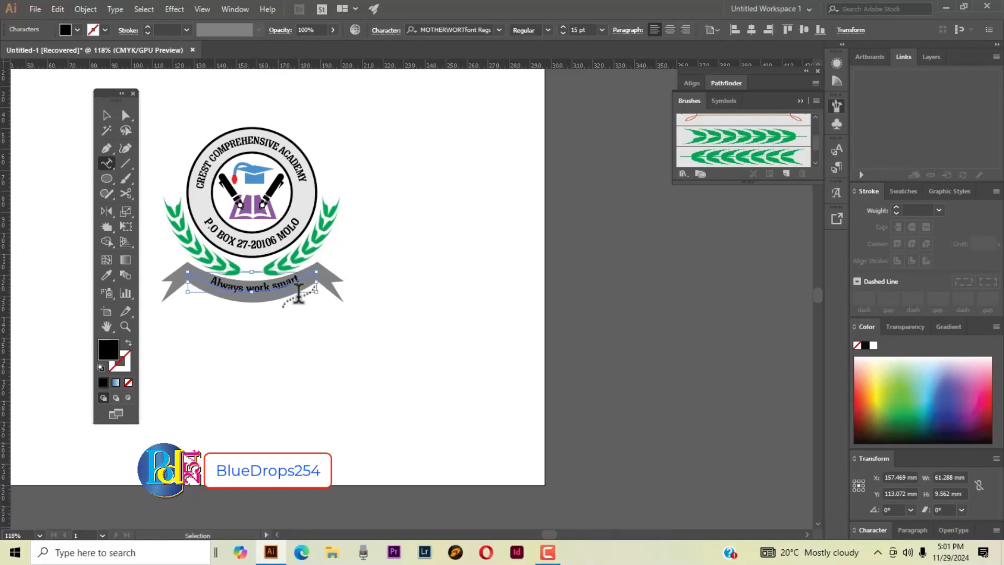
{"action": "key", "text": "ctrl+a"}
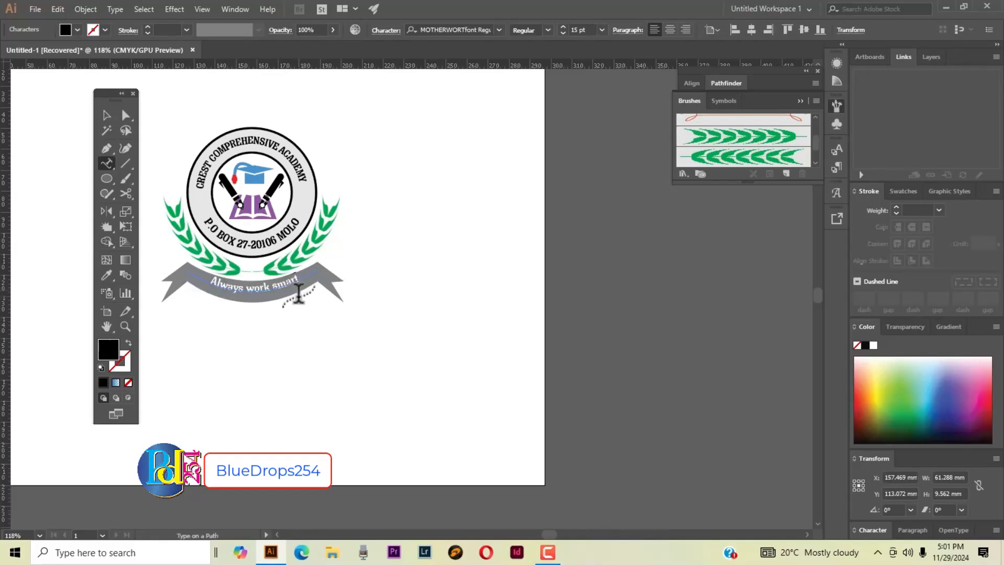
{"action": "left_click", "coordinate": [115, 9]}
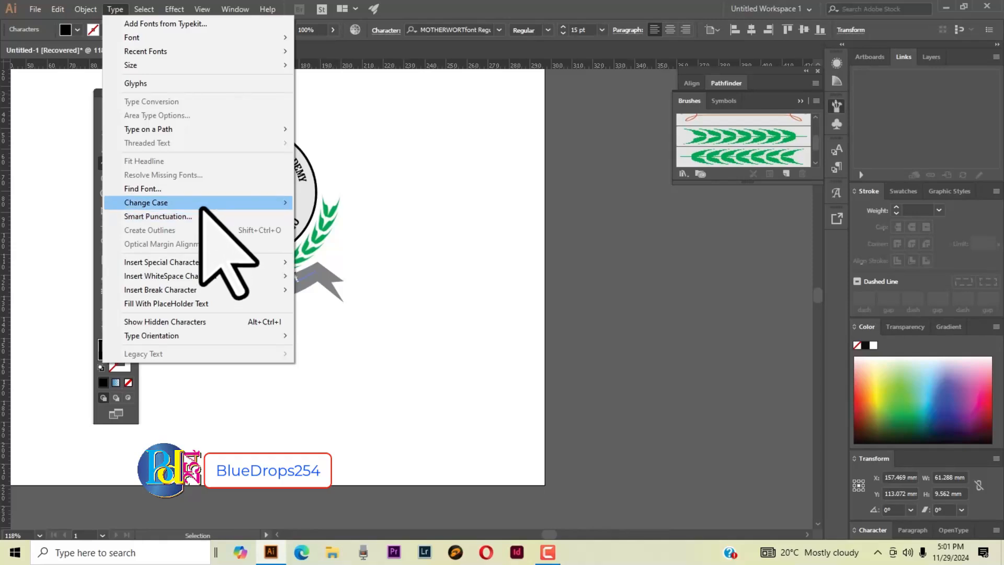
{"action": "mouse_move", "coordinate": [293, 128]}
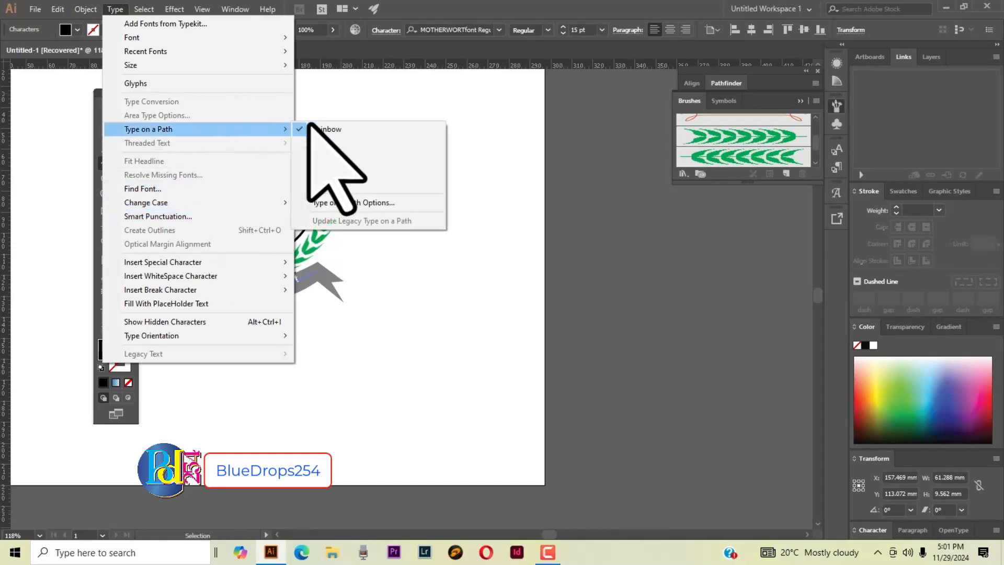
{"action": "left_click", "coordinate": [335, 203]}
{"action": "left_click", "coordinate": [460, 215]}
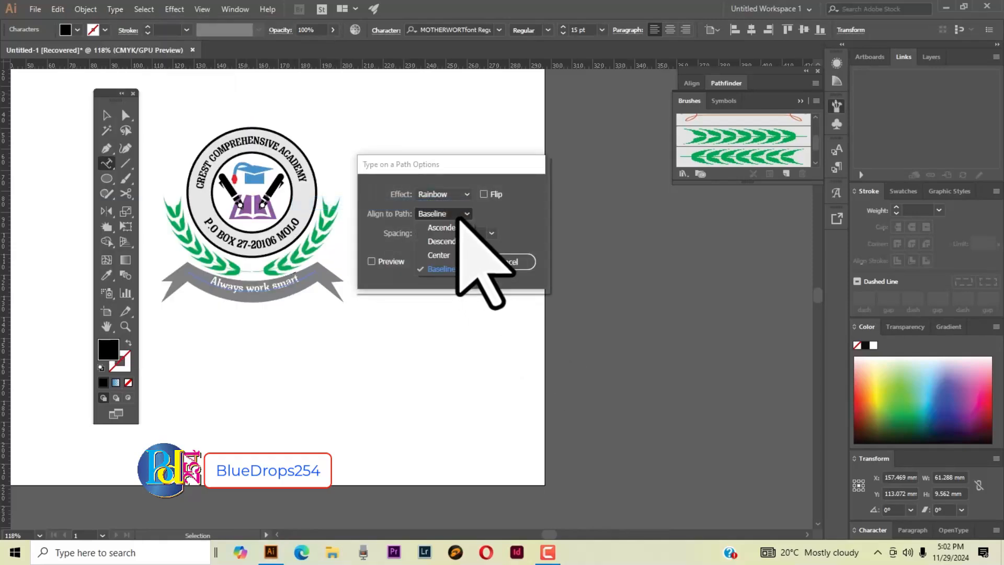
{"action": "left_click", "coordinate": [440, 255]}
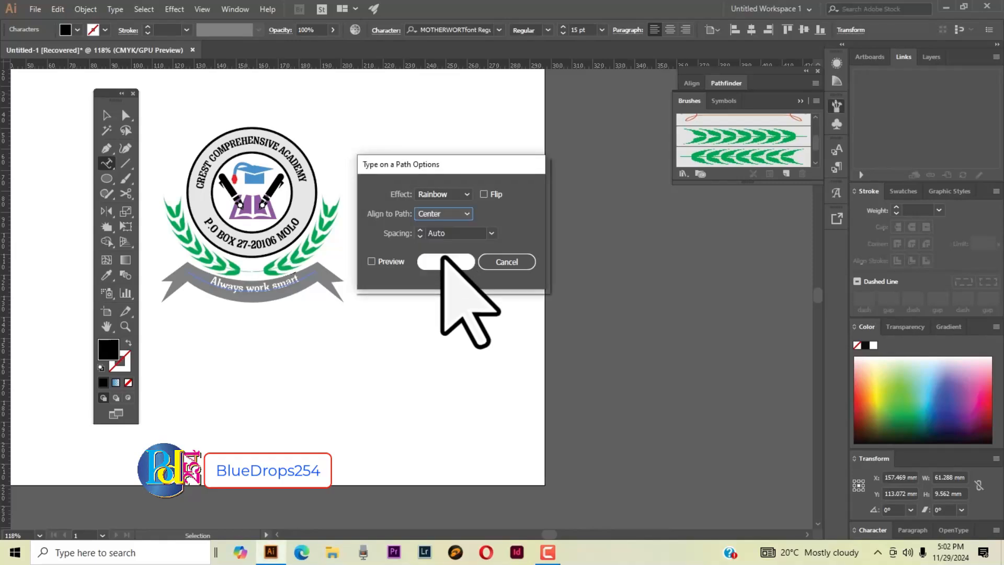
{"action": "left_click", "coordinate": [371, 260]}
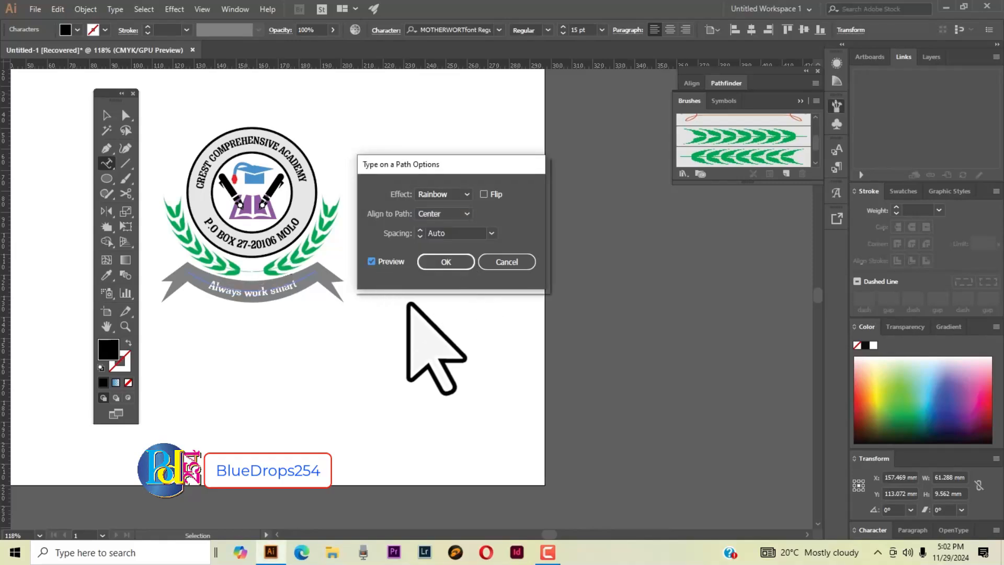
{"action": "left_click", "coordinate": [469, 263]}
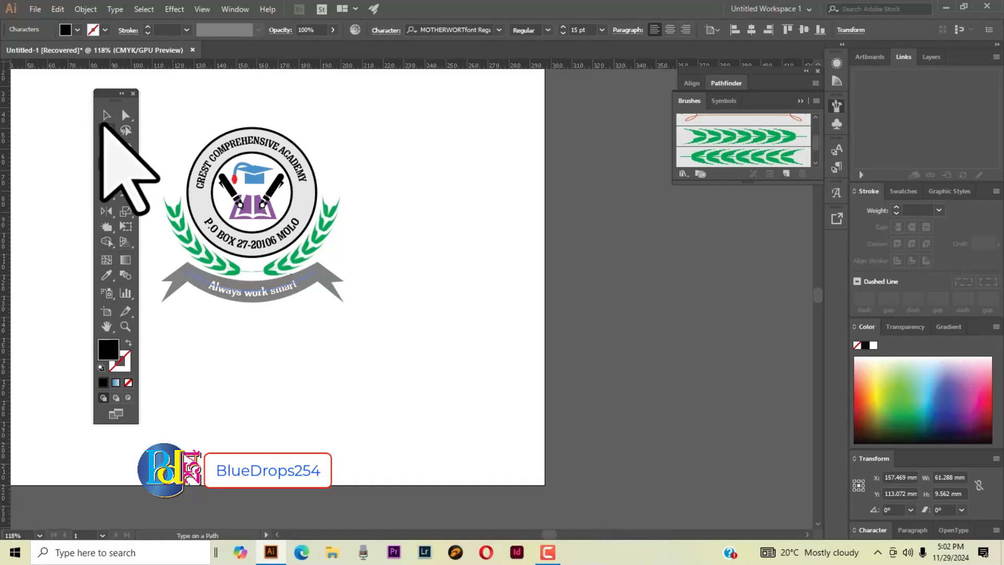
{"action": "left_click", "coordinate": [106, 116]}
{"action": "left_click", "coordinate": [313, 329]}
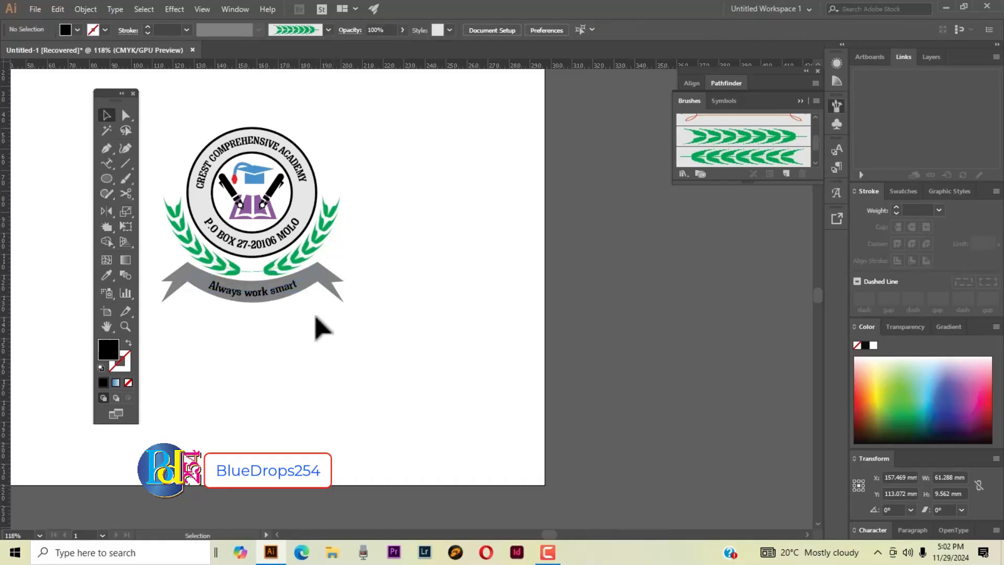
Nudge the motto about 0.7 mm up and 0.7 mm left on the ribbon.
{"action": "left_click", "coordinate": [289, 296]}
{"action": "key", "text": "Up"}
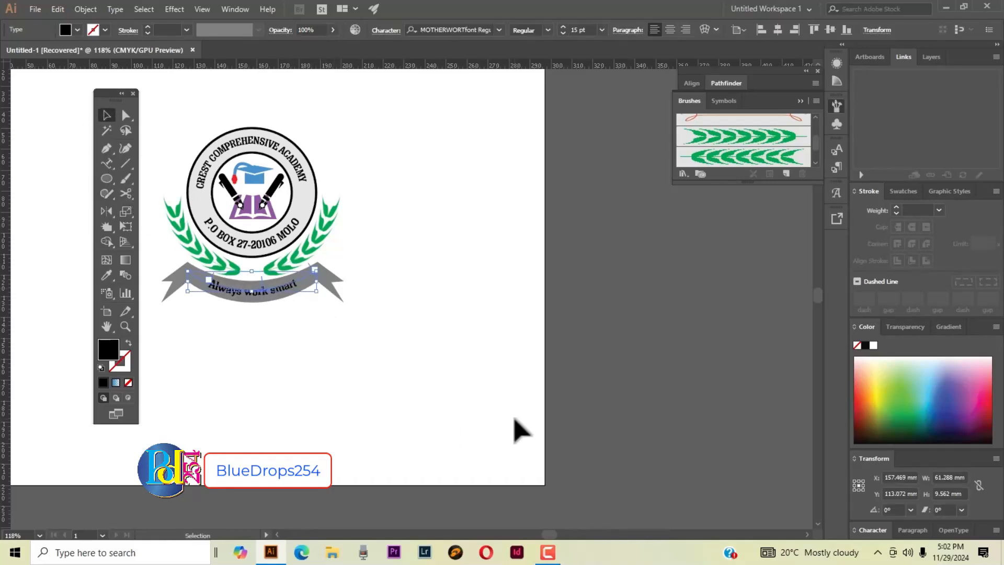
{"action": "key", "text": "Up"}
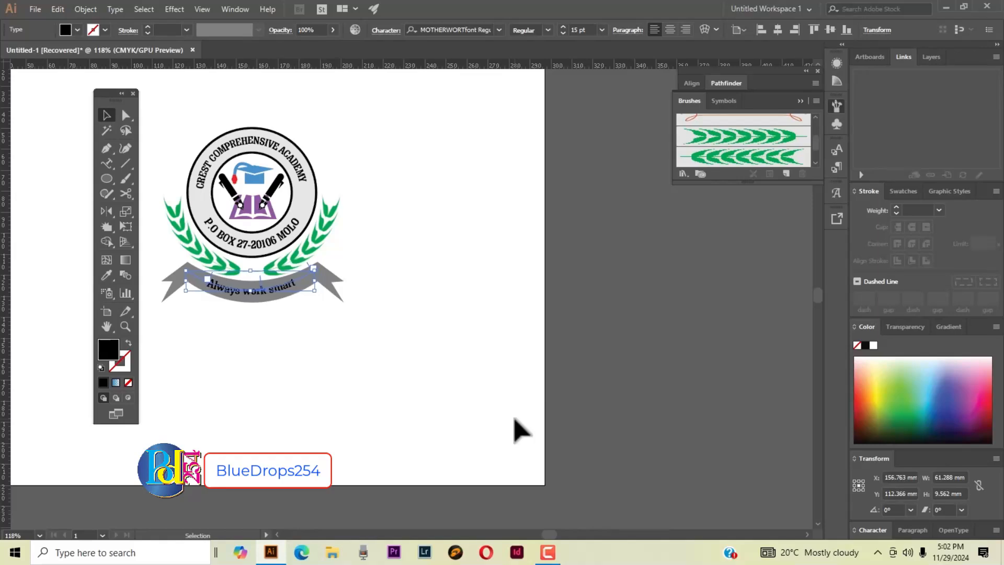
{"action": "left_click", "coordinate": [404, 374]}
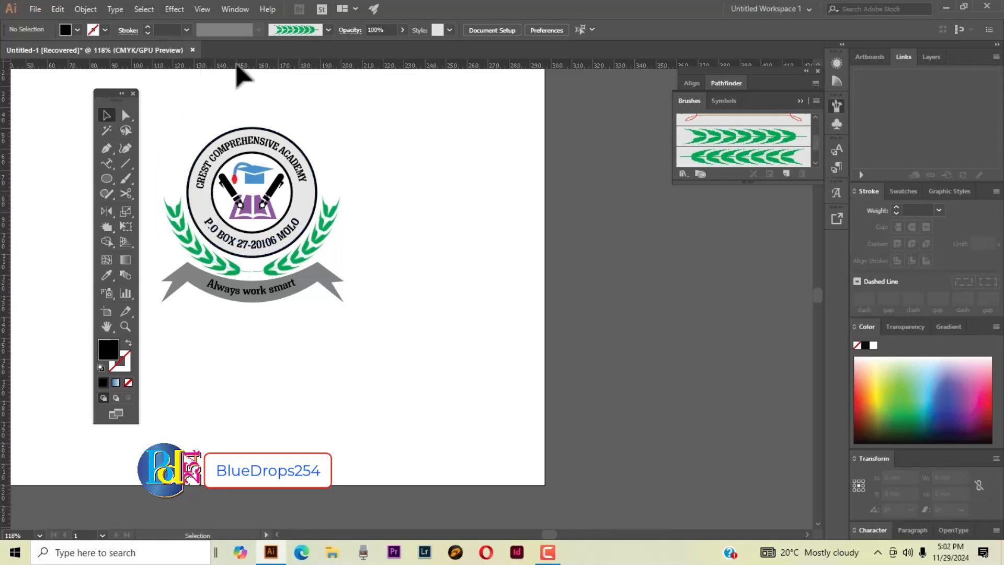
Add a horizontal guide across the emblem, then search the vectors folder for "star" and load the linked blue star image for placing.
{"action": "left_click_drag", "start_coordinate": [238, 67], "coordinate": [238, 203]}
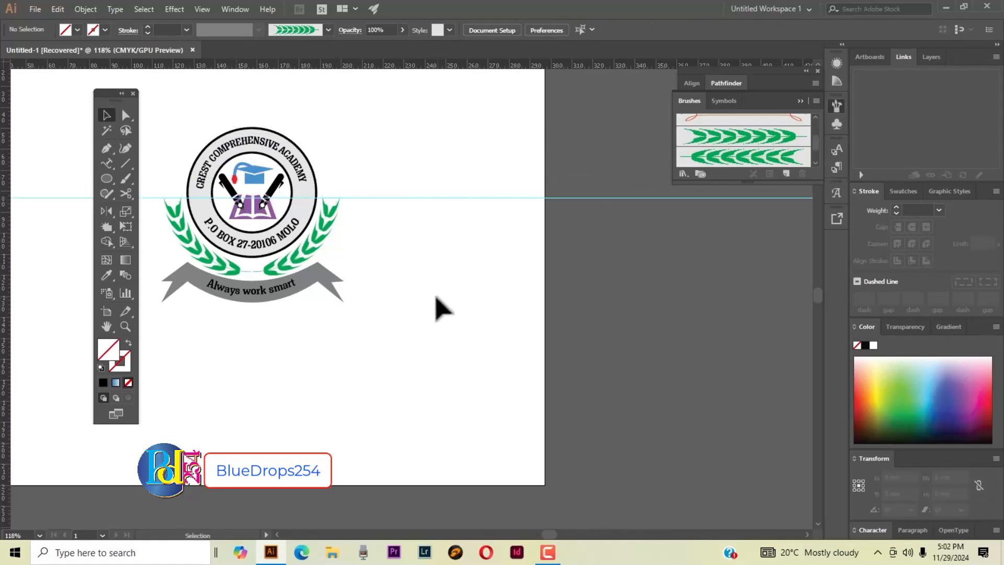
{"action": "left_click", "coordinate": [34, 8]}
{"action": "left_click", "coordinate": [71, 212]}
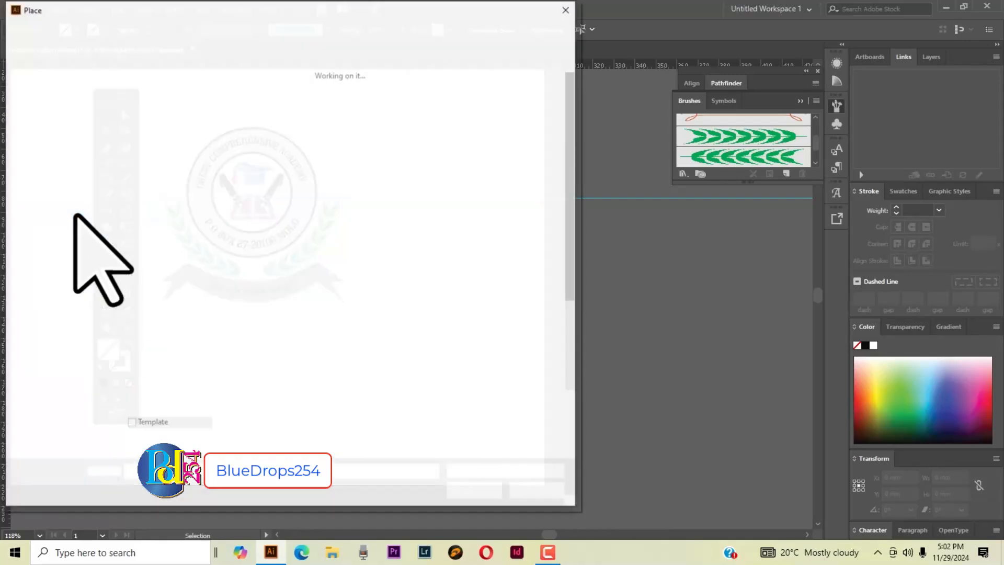
{"action": "left_click", "coordinate": [71, 150]}
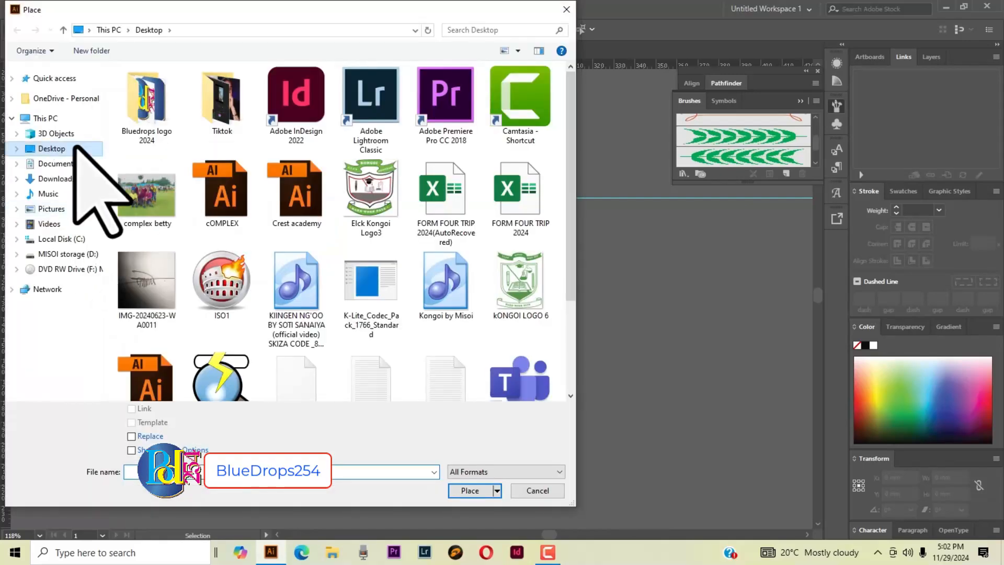
{"action": "left_click", "coordinate": [68, 254]}
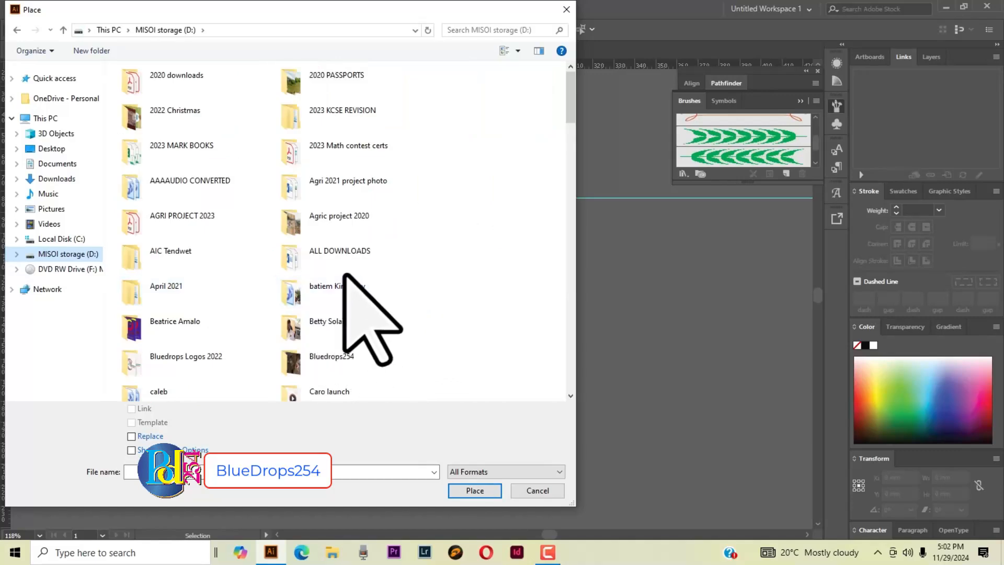
{"action": "double_click", "coordinate": [173, 84]}
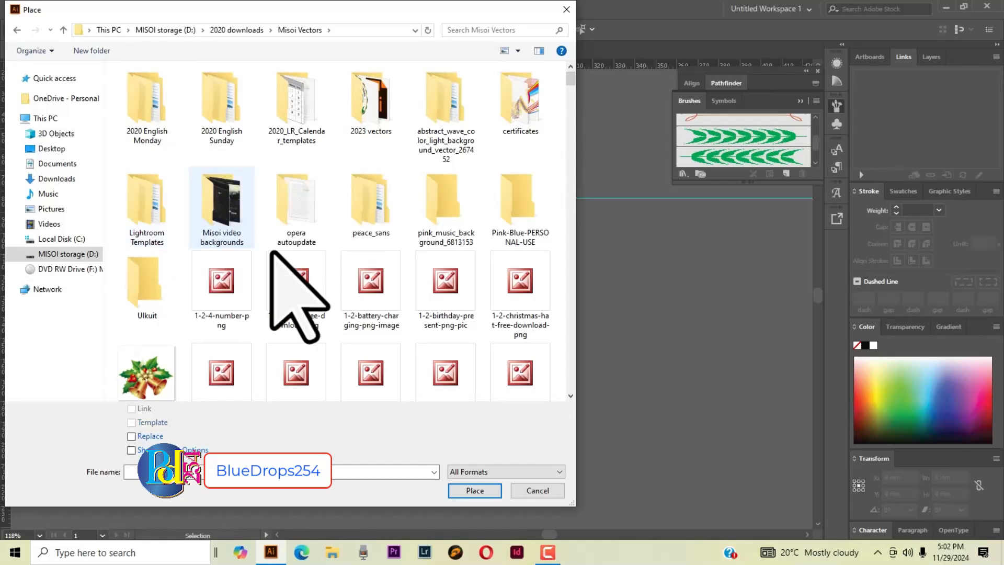
{"action": "left_click", "coordinate": [473, 29]}
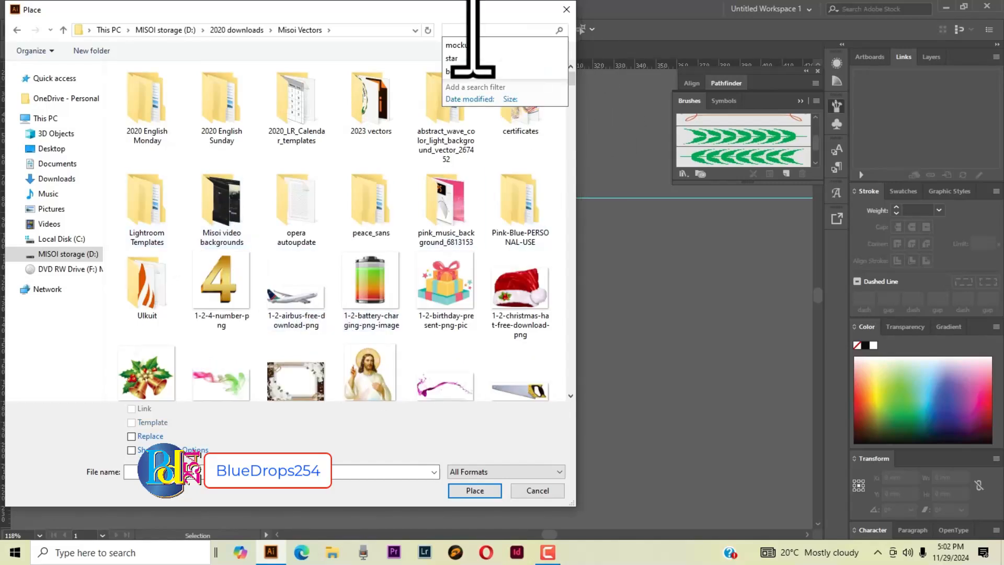
{"action": "left_click", "coordinate": [457, 57]}
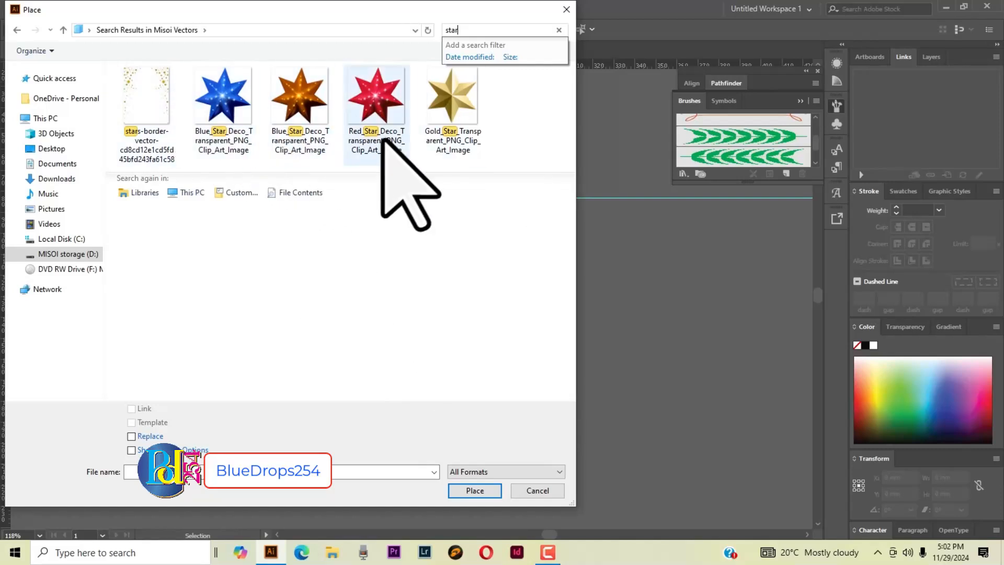
{"action": "left_click", "coordinate": [234, 109]}
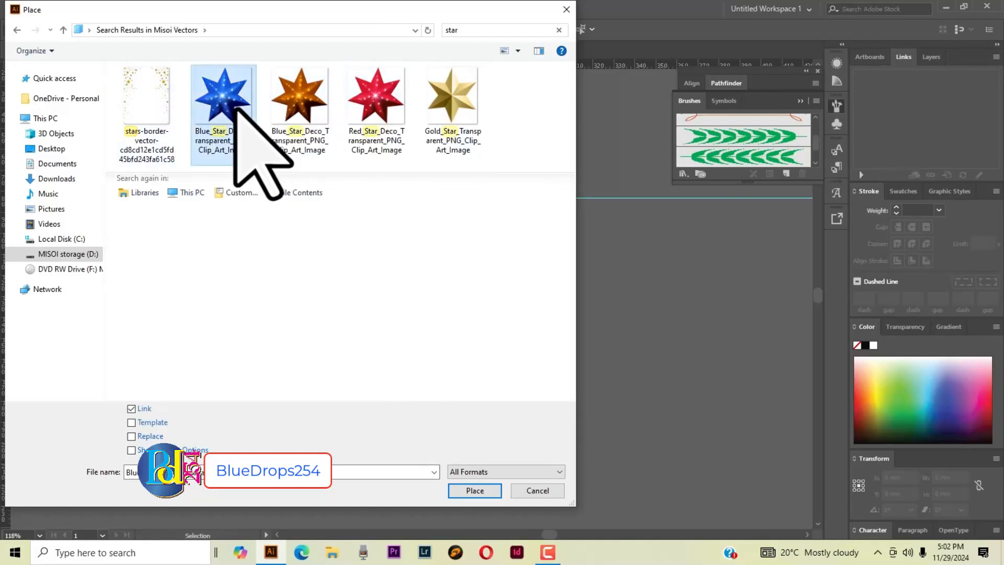
{"action": "left_click", "coordinate": [476, 494]}
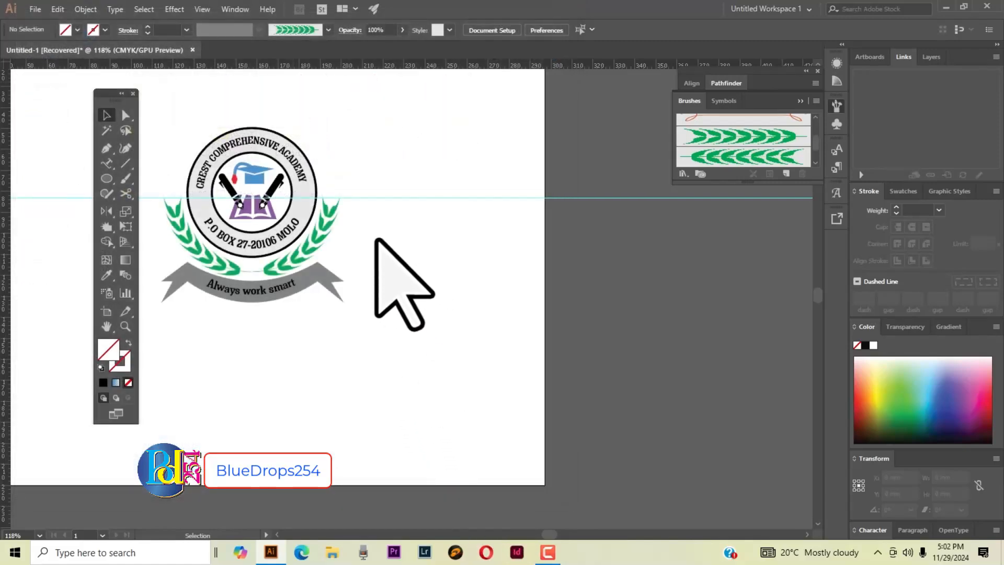
Place the blue star about 7 mm wide on the right side of the gray ring, centred on the guide.
{"action": "mouse_move", "coordinate": [377, 232]}
{"action": "left_mouse_down"}
{"action": "mouse_move", "coordinate": [405, 278]}
{"action": "mouse_move", "coordinate": [370, 231]}
{"action": "mouse_move", "coordinate": [302, 200]}
{"action": "left_mouse_up"}
{"action": "left_click", "coordinate": [455, 287]}
{"action": "left_click", "coordinate": [461, 327]}
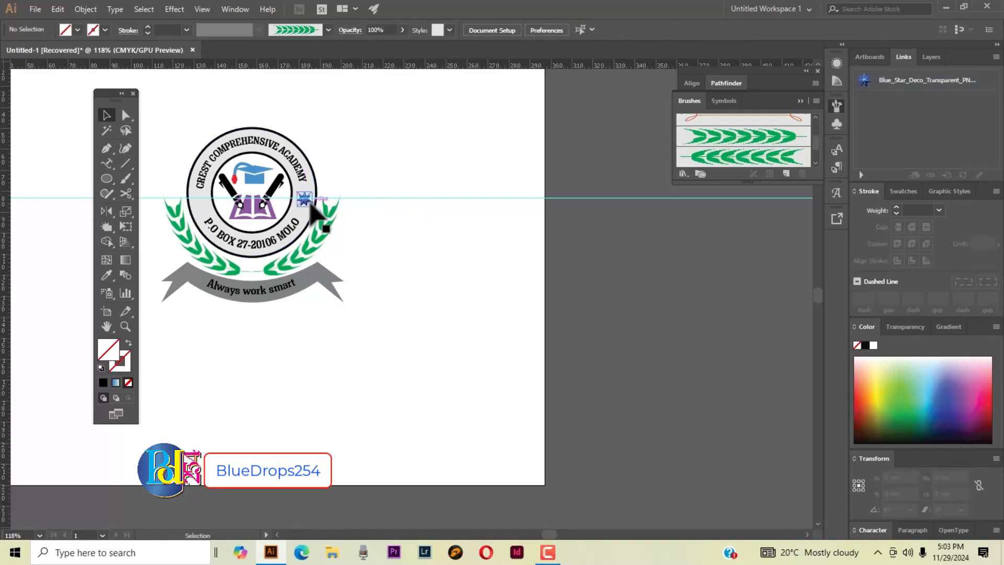
Duplicate the blue star onto the left side of the gray ring, level with the original on the guide.
{"action": "left_click", "coordinate": [308, 203]}
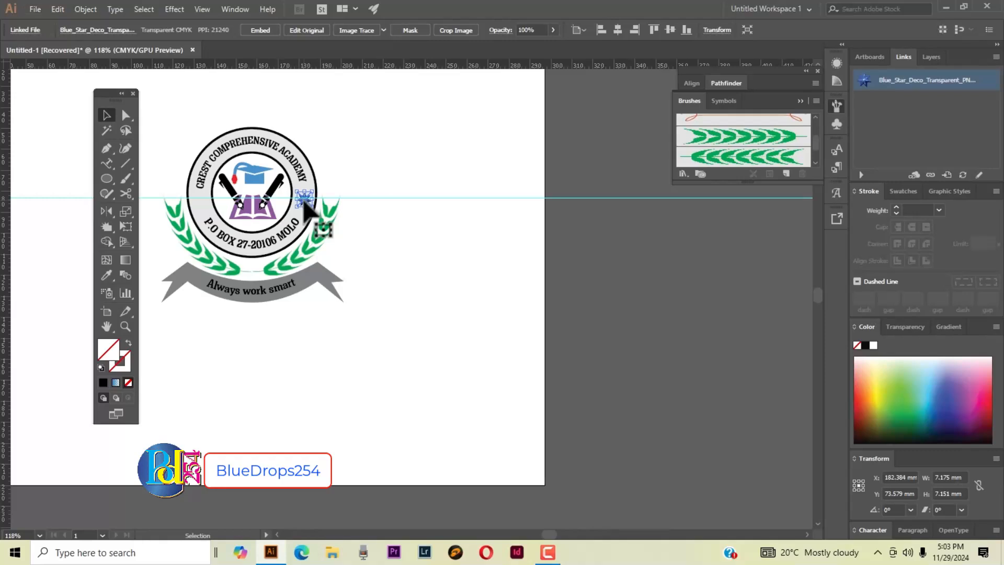
{"action": "left_click_drag", "start_coordinate": [305, 201], "coordinate": [200, 204]}
{"action": "left_click", "coordinate": [376, 233]}
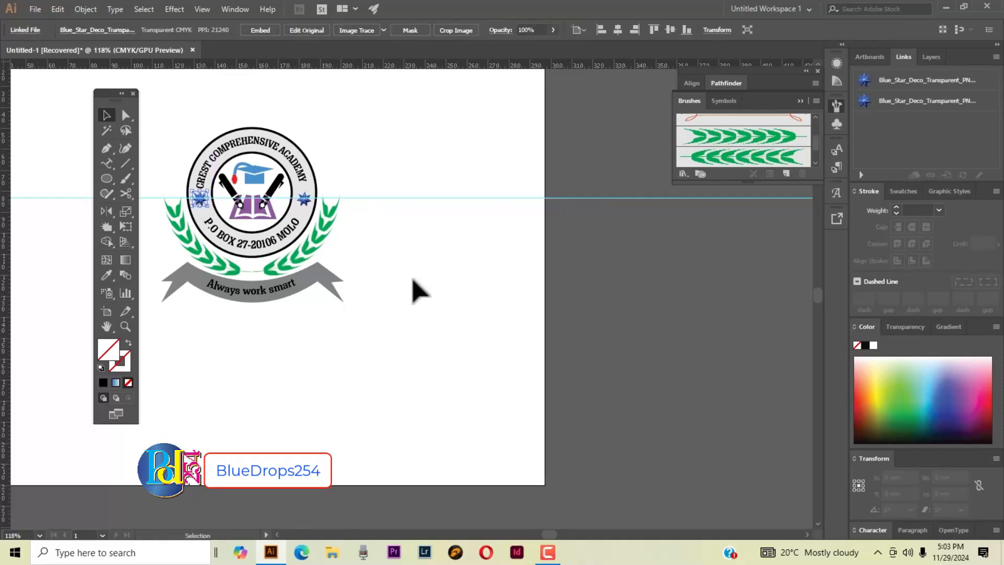
{"action": "left_click", "coordinate": [474, 297]}
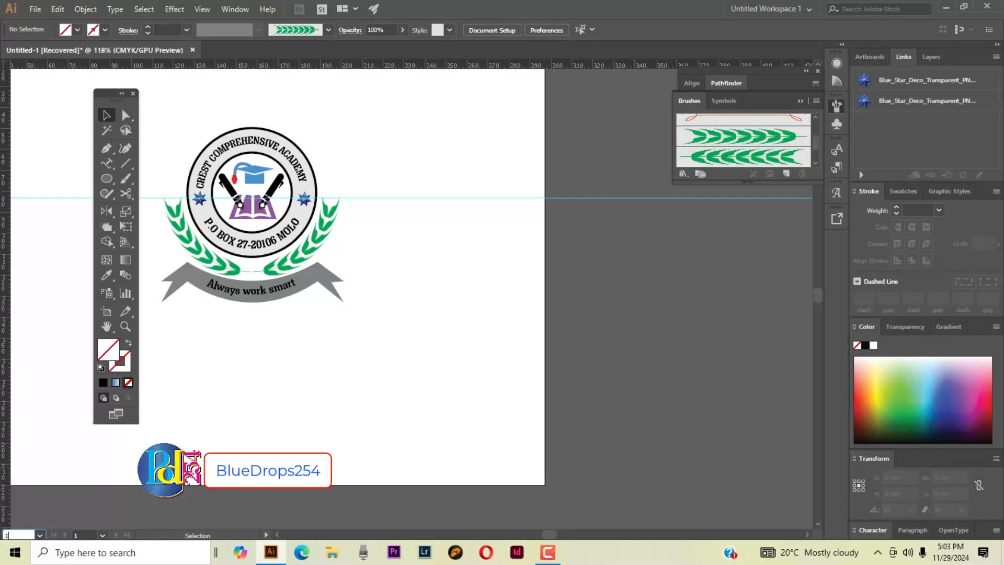
Delete the horizontal guide crossing the logo.
{"action": "type", "text": "80"}
{"action": "key", "text": "Return"}
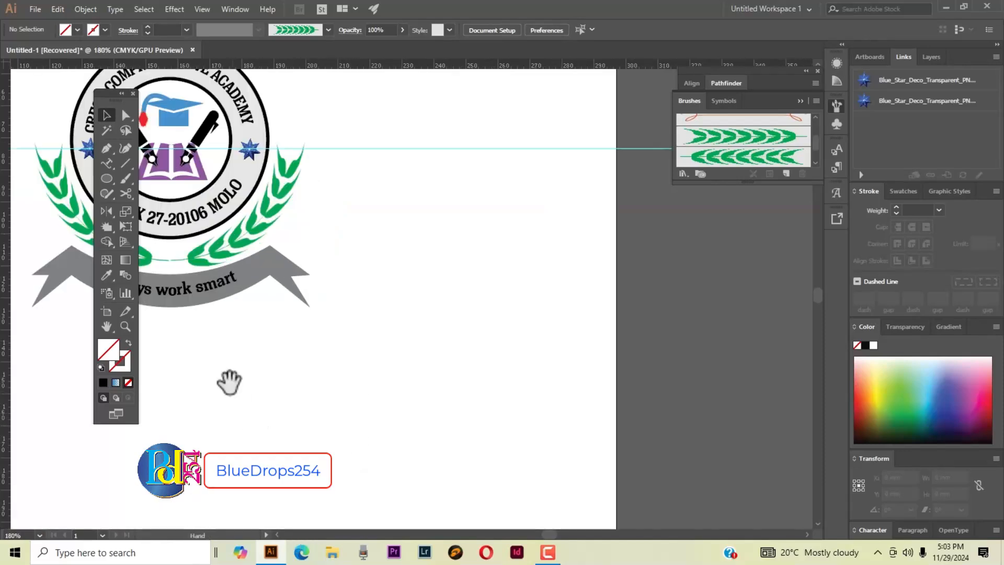
{"action": "left_click_drag", "start_coordinate": [226, 381], "coordinate": [350, 448]}
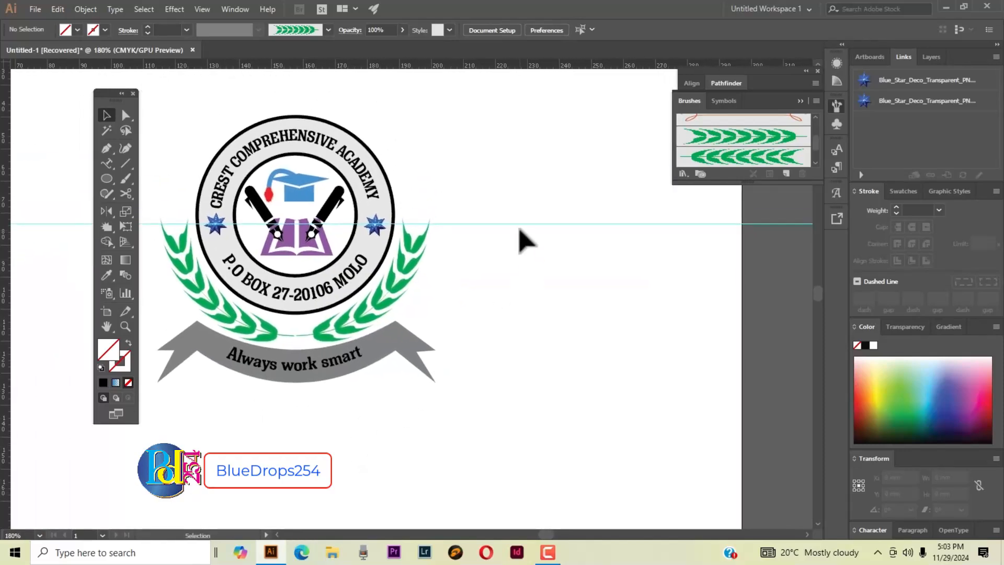
{"action": "left_click", "coordinate": [519, 224]}
{"action": "key", "text": "Delete"}
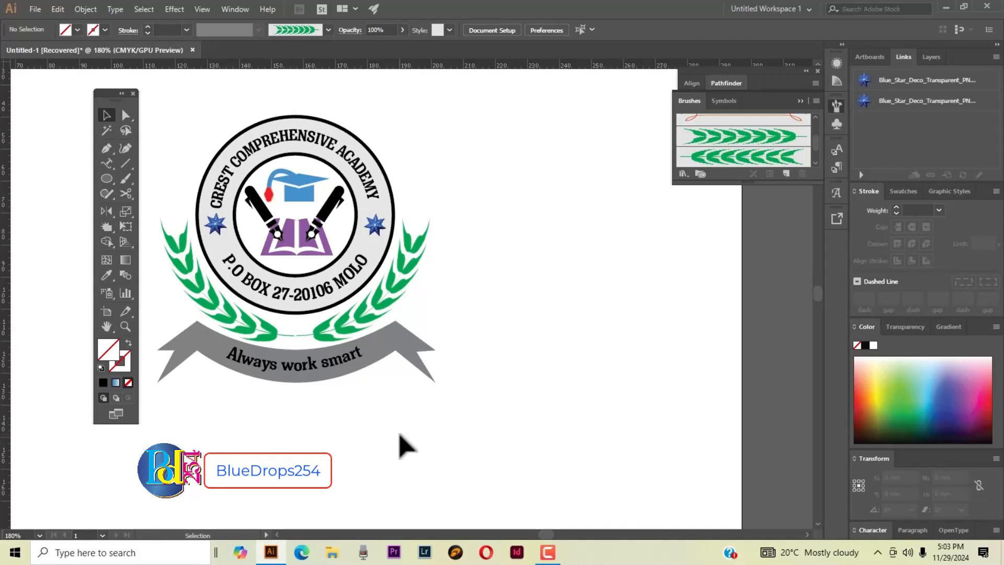
Change the stroke colour of the emblem's outer circle to light blue.
{"action": "left_click", "coordinate": [355, 137]}
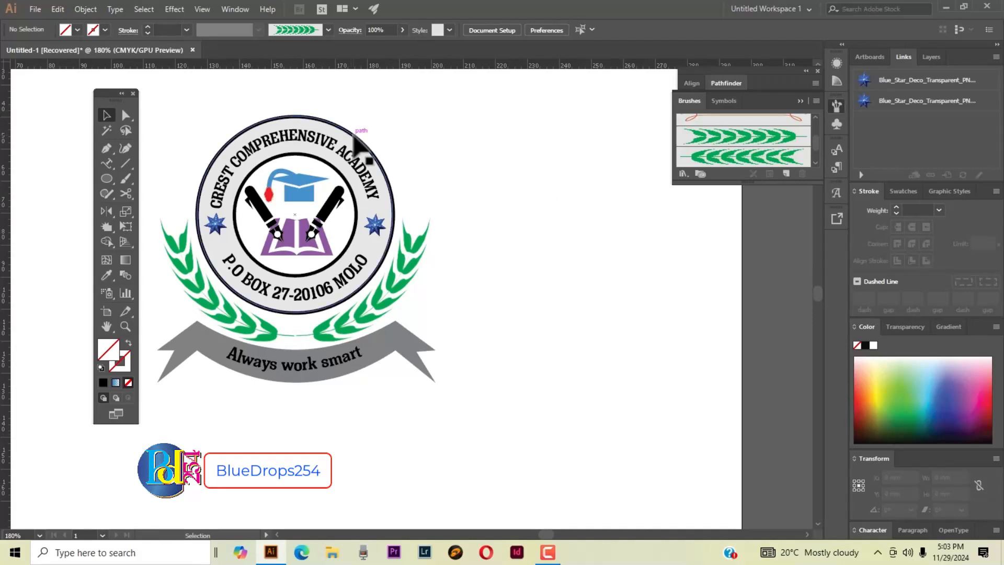
{"action": "left_click", "coordinate": [104, 29]}
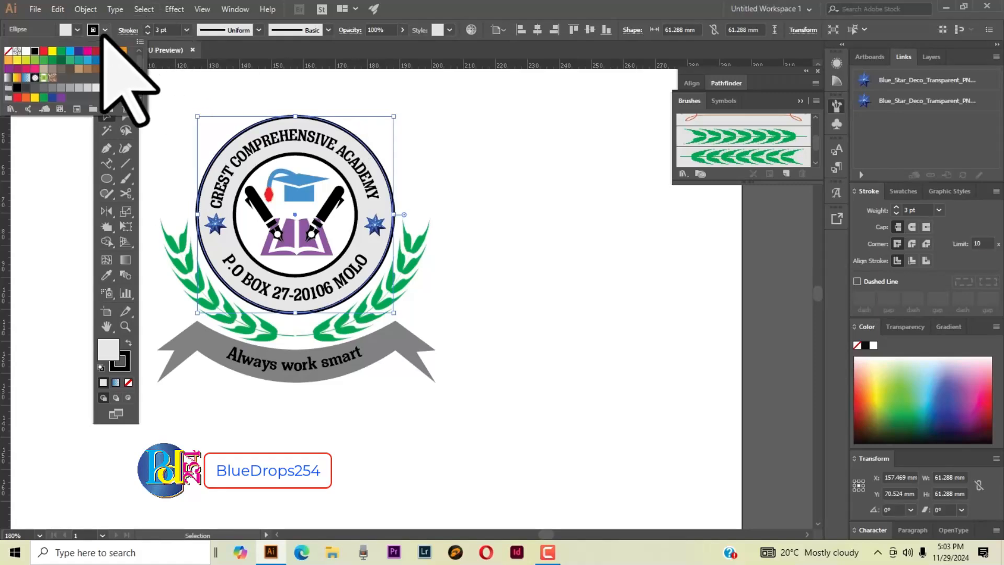
{"action": "left_click", "coordinate": [71, 59]}
{"action": "left_click", "coordinate": [502, 180]}
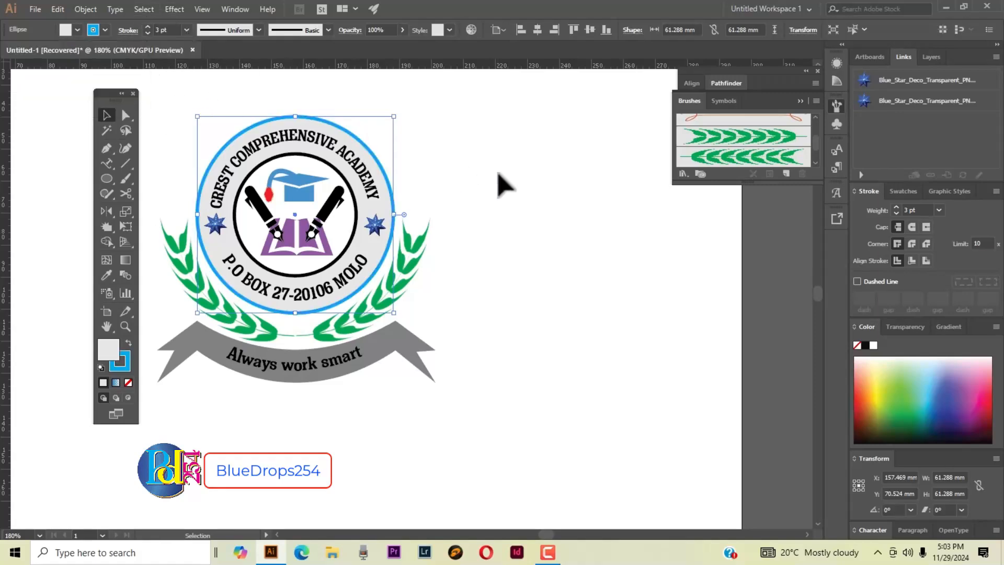
{"action": "left_click", "coordinate": [515, 257]}
Give the emblem's inner circle the same light blue stroke as the outer one.
{"action": "left_click", "coordinate": [356, 233]}
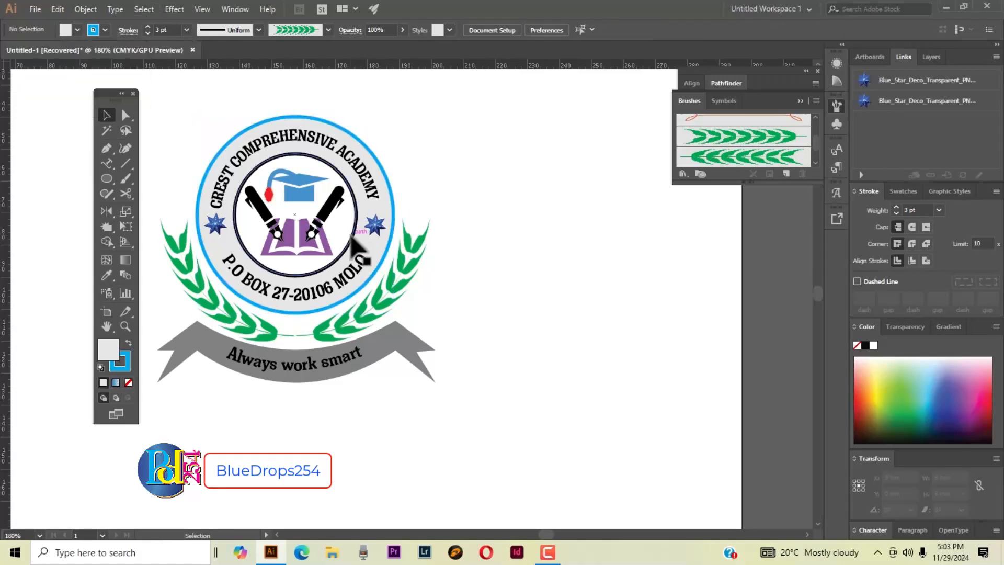
{"action": "left_click", "coordinate": [105, 30]}
{"action": "left_click", "coordinate": [69, 61]}
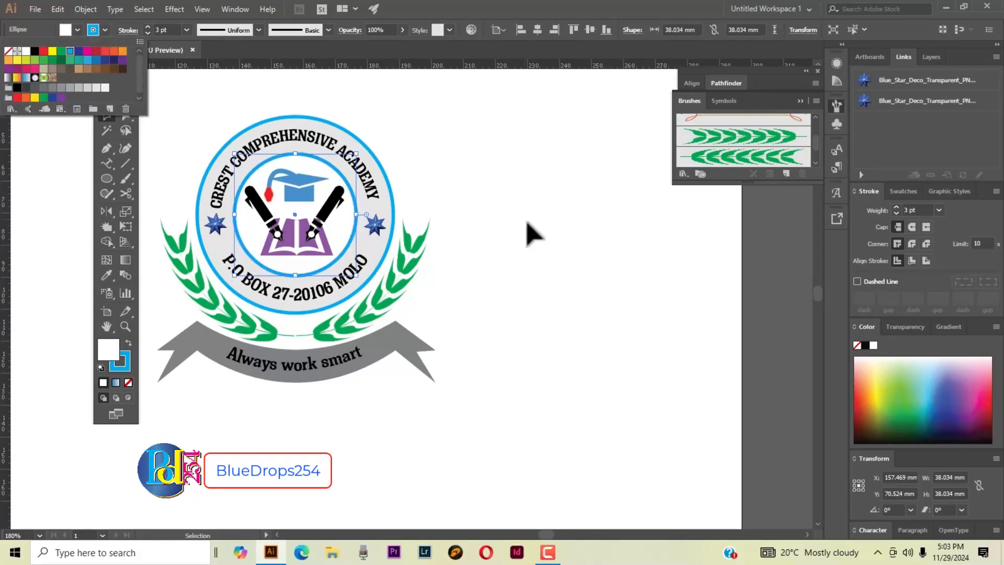
Expand the appearance of the complete logo artwork, including the leaf branches and ribbon.
{"action": "left_click", "coordinate": [531, 230]}
{"action": "left_click", "coordinate": [554, 278]}
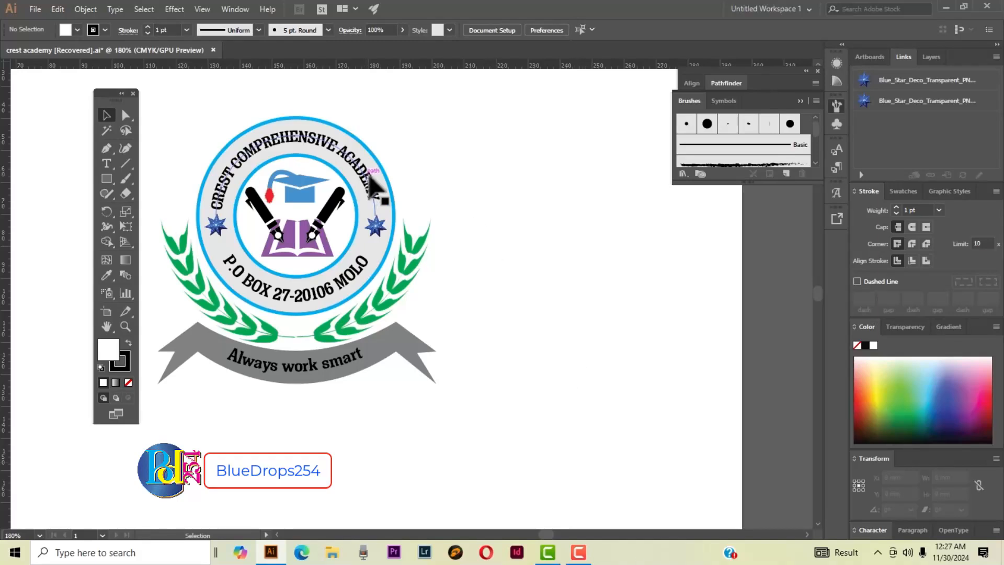
{"action": "left_click_drag", "start_coordinate": [164, 119], "coordinate": [432, 361]}
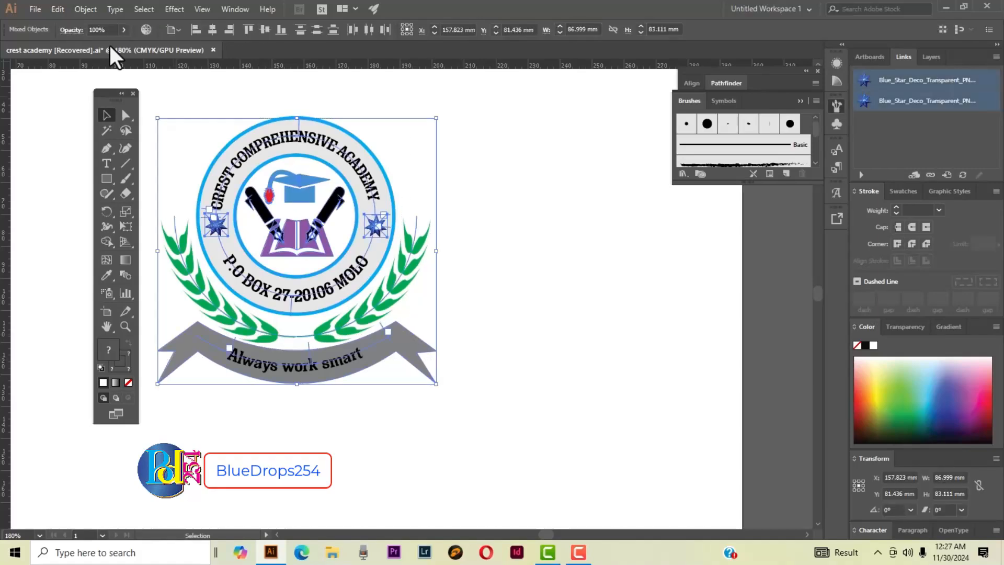
{"action": "left_click", "coordinate": [85, 9]}
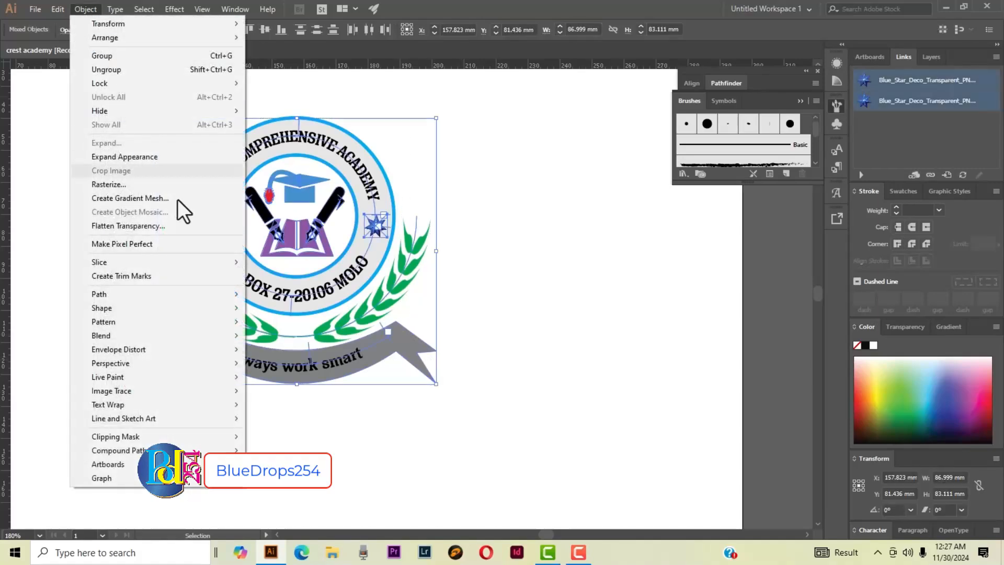
{"action": "left_click", "coordinate": [153, 162]}
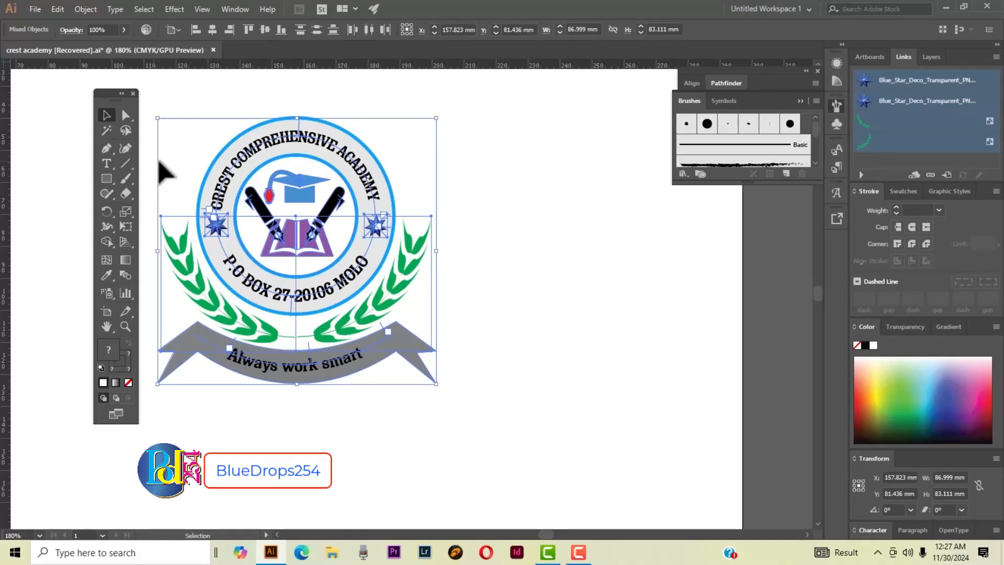
{"action": "left_click", "coordinate": [513, 173]}
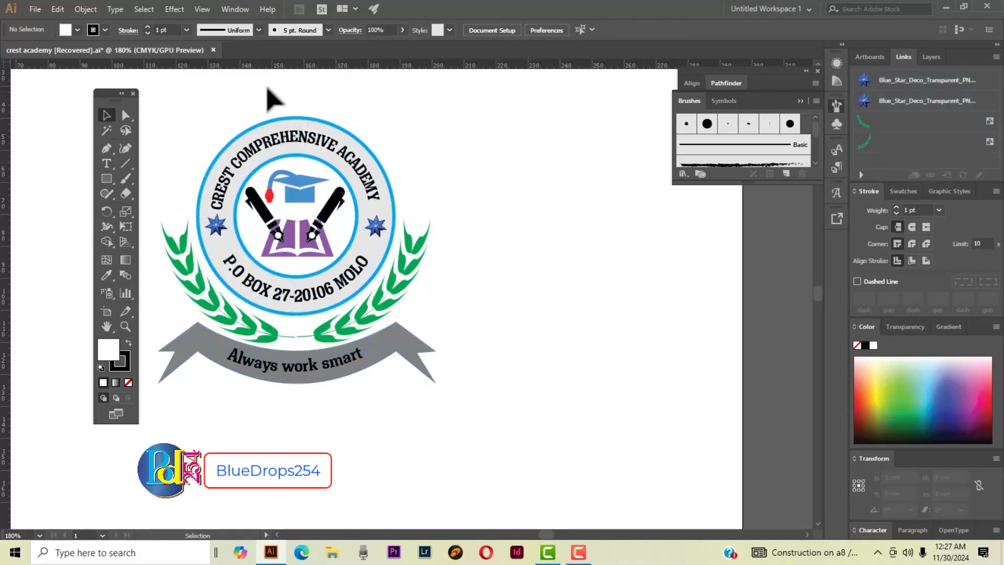
Convert all the text in the logo to outlines.
{"action": "left_click_drag", "start_coordinate": [215, 107], "coordinate": [400, 400]}
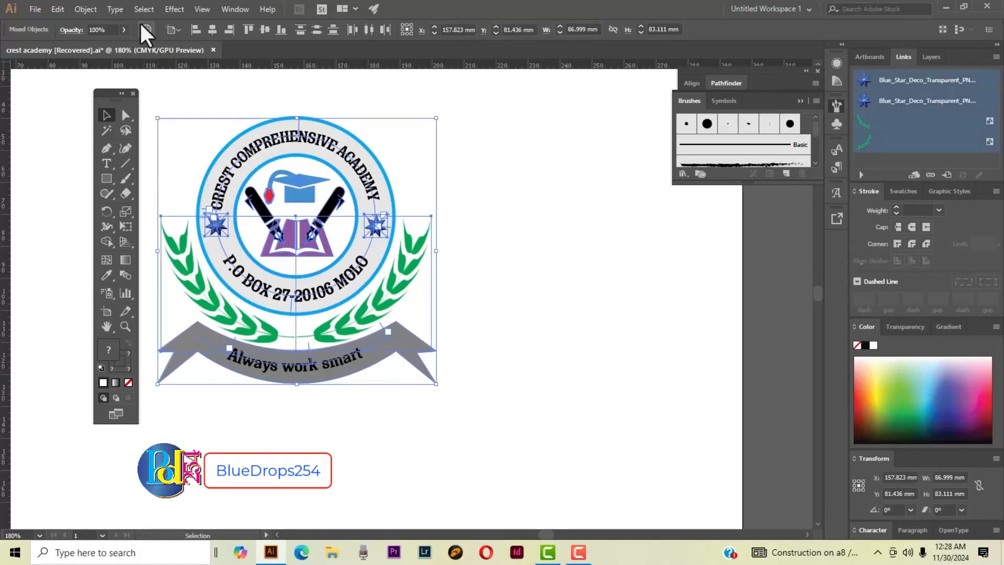
{"action": "left_click", "coordinate": [116, 10]}
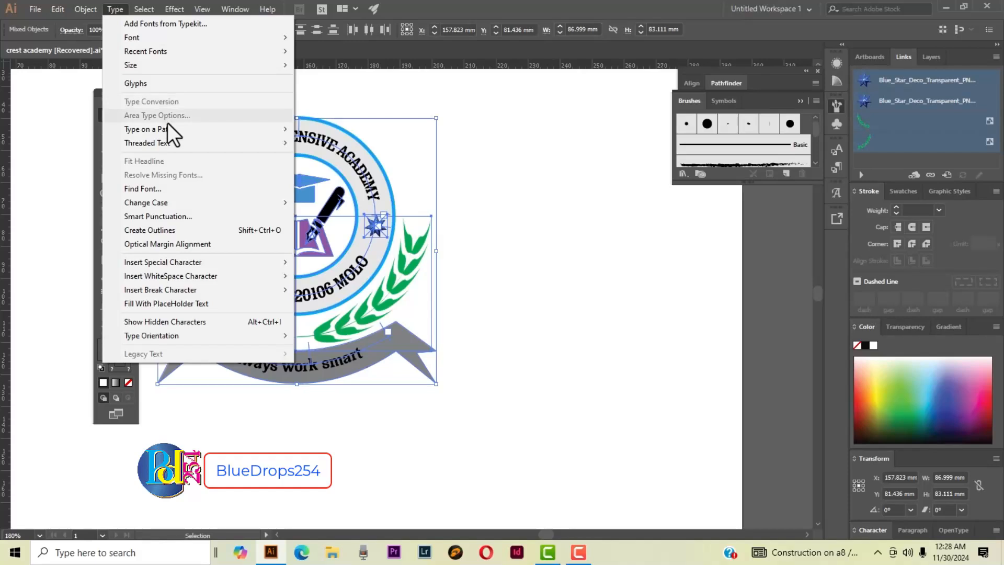
{"action": "left_click", "coordinate": [177, 233]}
{"action": "left_click", "coordinate": [521, 294]}
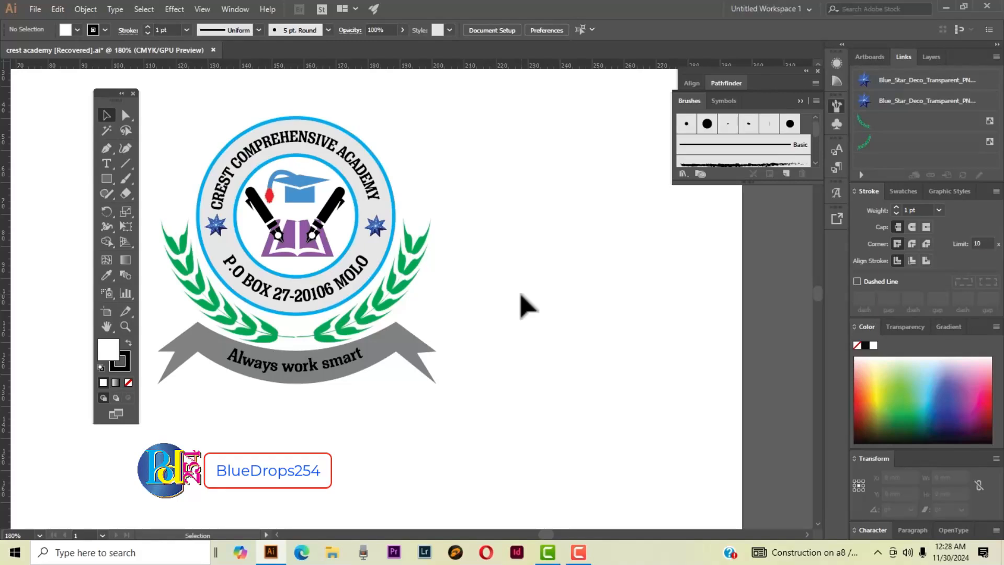
Export the logo as a PNG named crest academy at High (300 ppi) resolution with a transparent background.
{"action": "left_click", "coordinate": [34, 10]}
{"action": "mouse_move", "coordinate": [132, 233]}
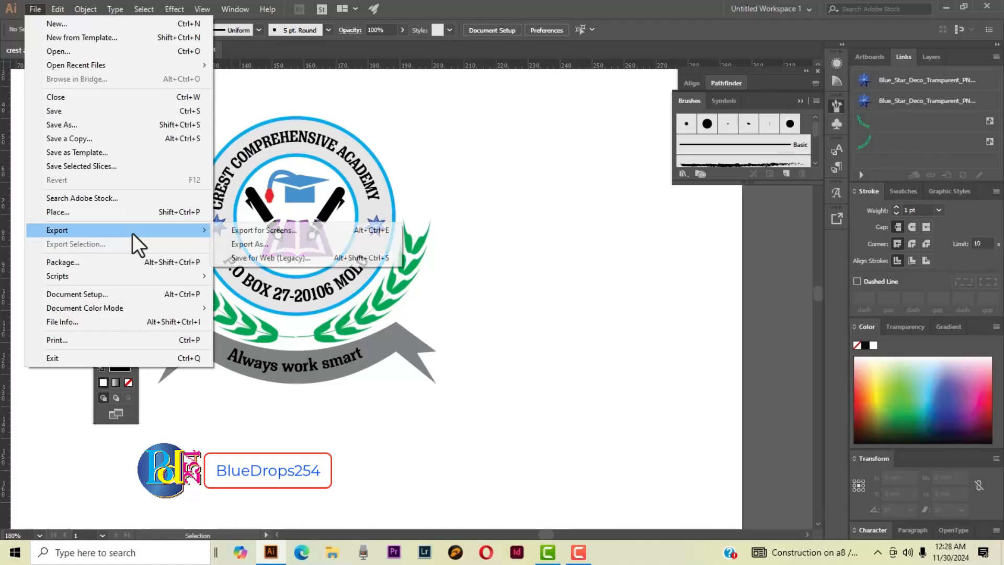
{"action": "left_click", "coordinate": [245, 243]}
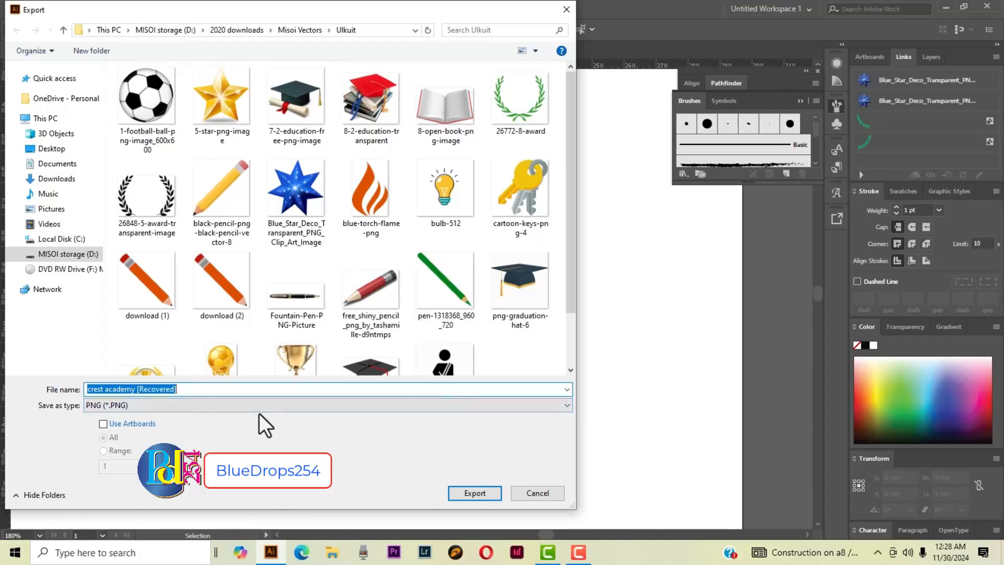
{"action": "type", "text": "c"}
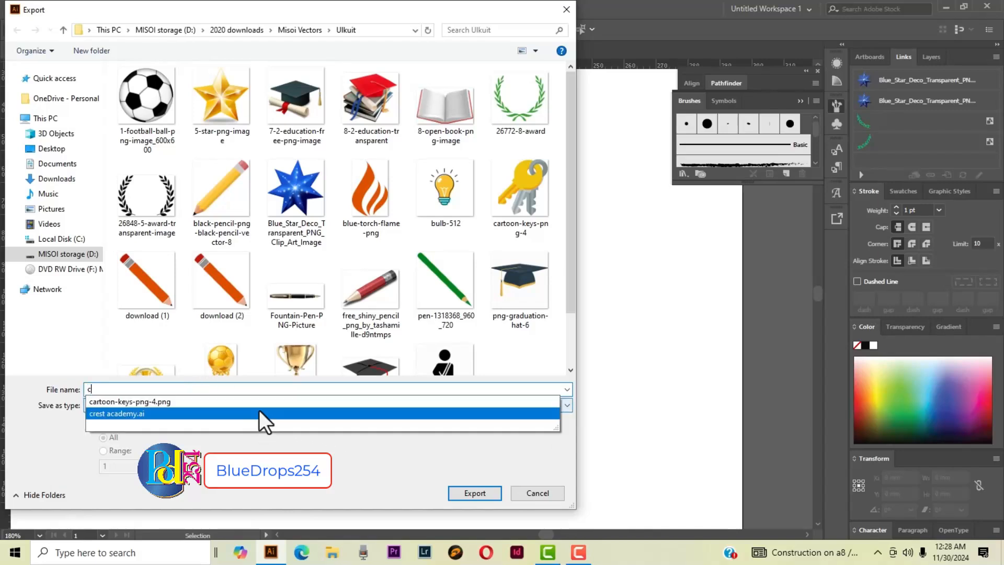
{"action": "type", "text": "rest"}
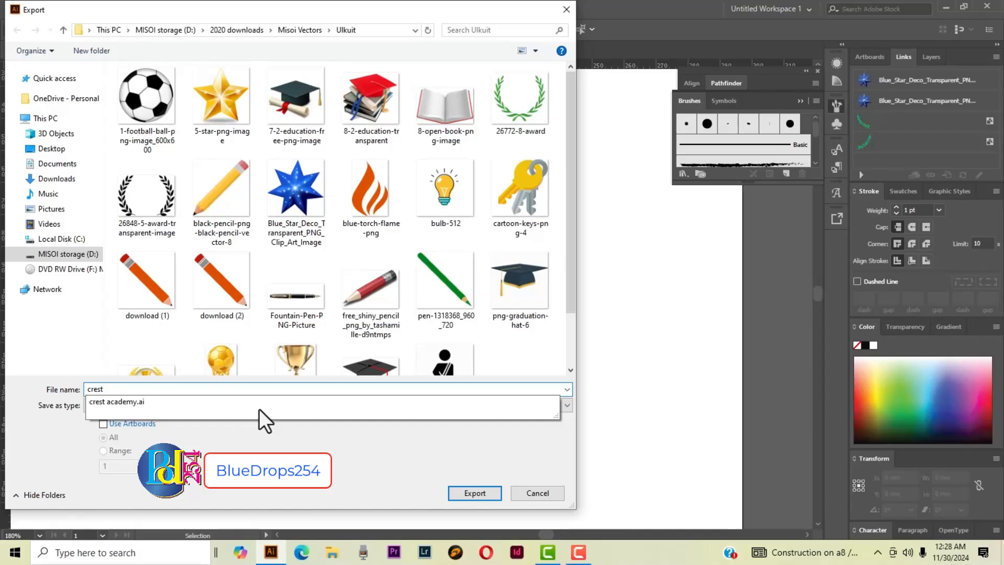
{"action": "type", "text": " academy"}
{"action": "key", "text": "Escape"}
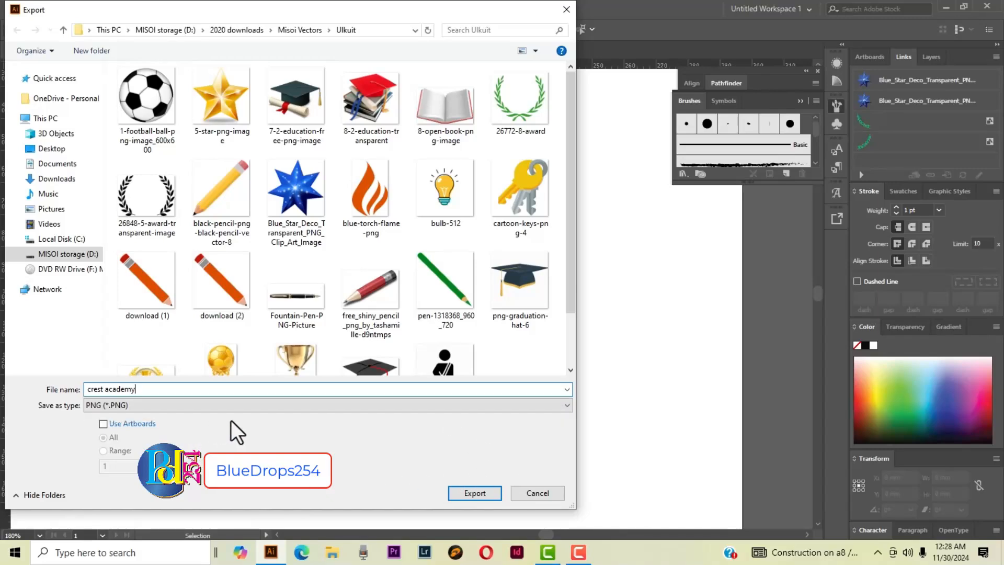
{"action": "left_click", "coordinate": [474, 493]}
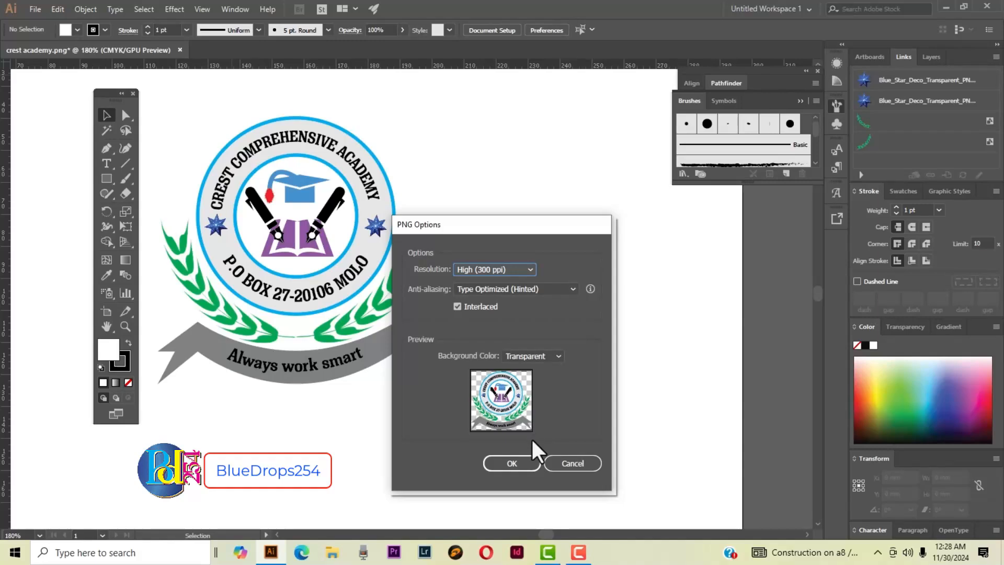
{"action": "left_click", "coordinate": [519, 464]}
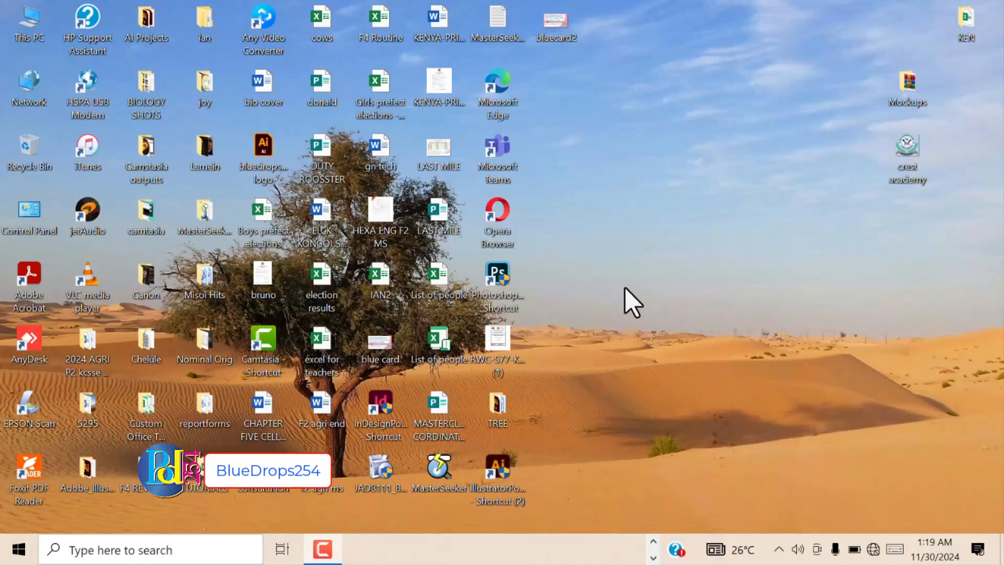
Open Logo_on_the_Builiding_Mockup_1.psd in Photoshop from the MD884_Logo_On_The_Building_Mockup folder inside Mockups, and open its Logo smart object for editing.
{"action": "left_click", "coordinate": [652, 542]}
{"action": "double_click", "coordinate": [908, 84]}
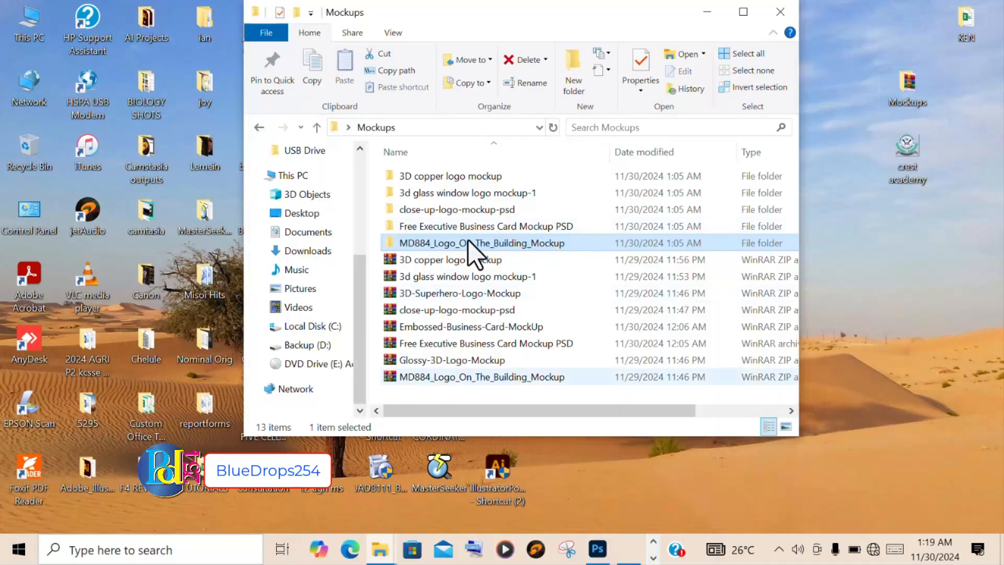
{"action": "double_click", "coordinate": [526, 244]}
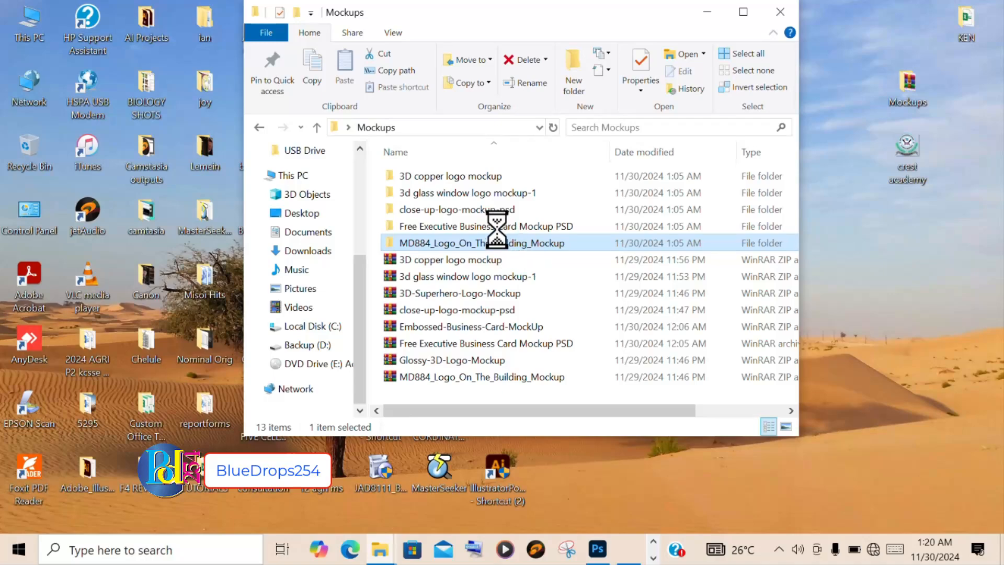
{"action": "left_click", "coordinate": [477, 194]}
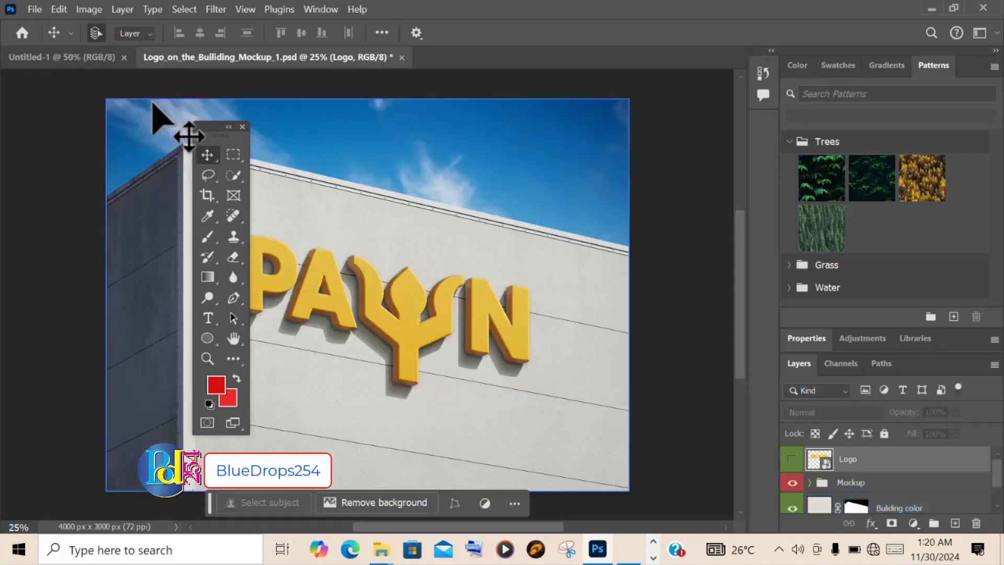
{"action": "left_click_drag", "start_coordinate": [208, 125], "coordinate": [145, 122]}
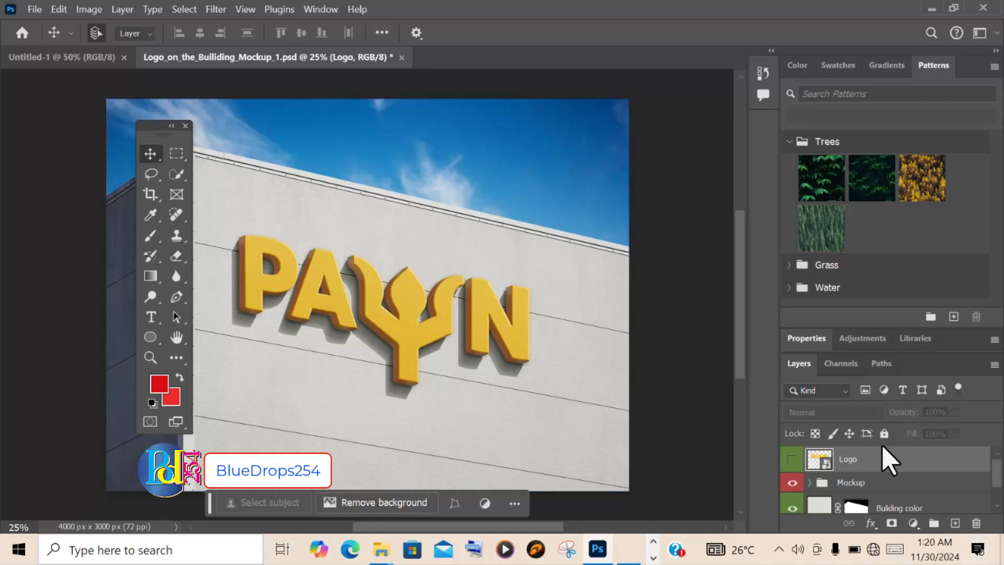
{"action": "double_click", "coordinate": [823, 466]}
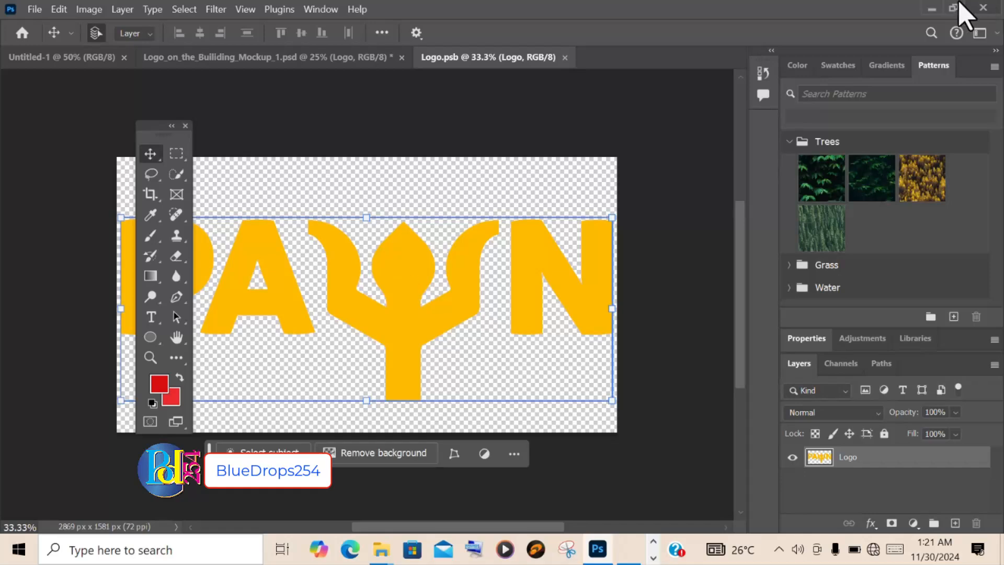
Place the crest academy image from the desktop into Logo.psb, scale it to about 471% and centre it over the PAWN lettering.
{"action": "left_click", "coordinate": [933, 9]}
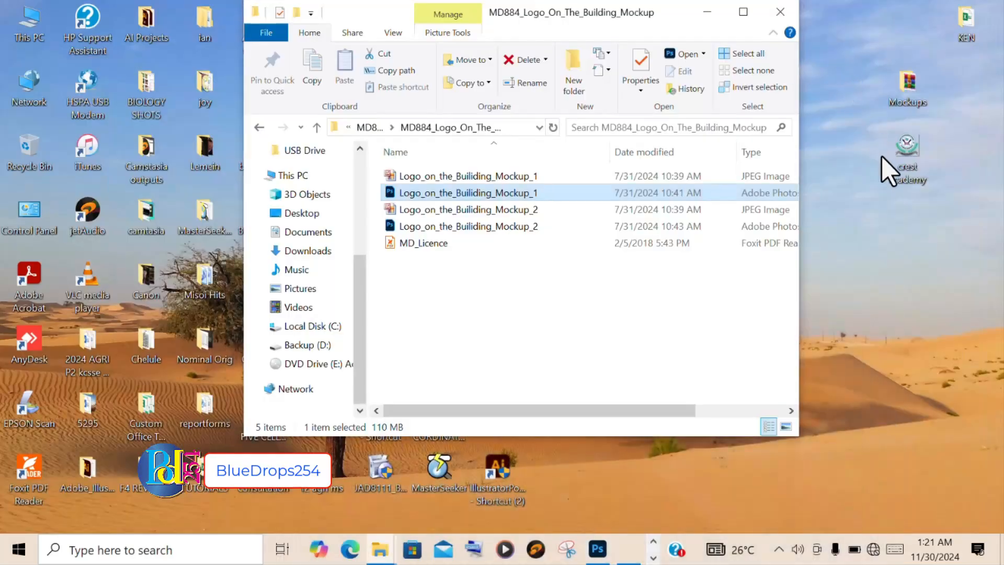
{"action": "left_click", "coordinate": [707, 11]}
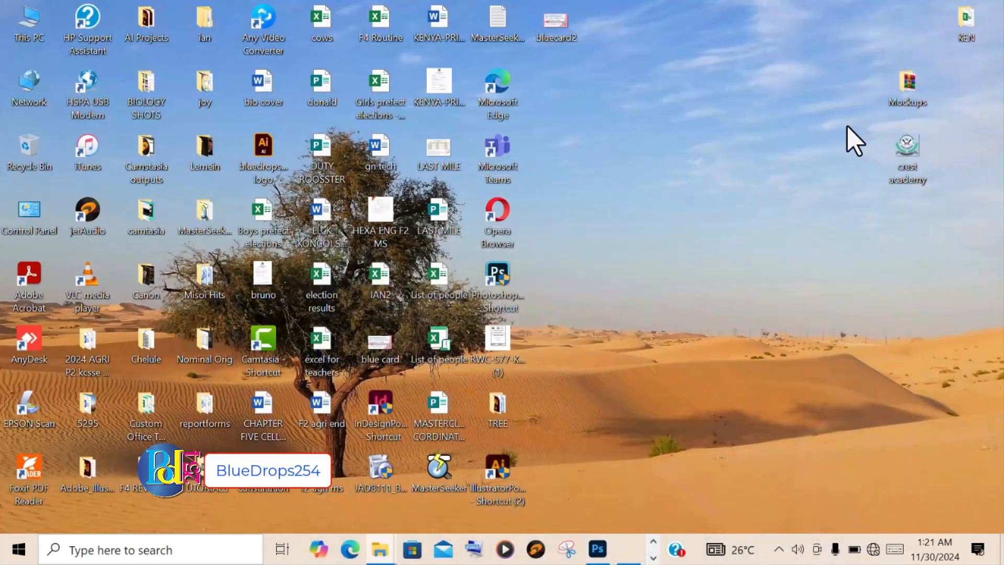
{"action": "left_click_drag", "start_coordinate": [908, 151], "coordinate": [587, 347]}
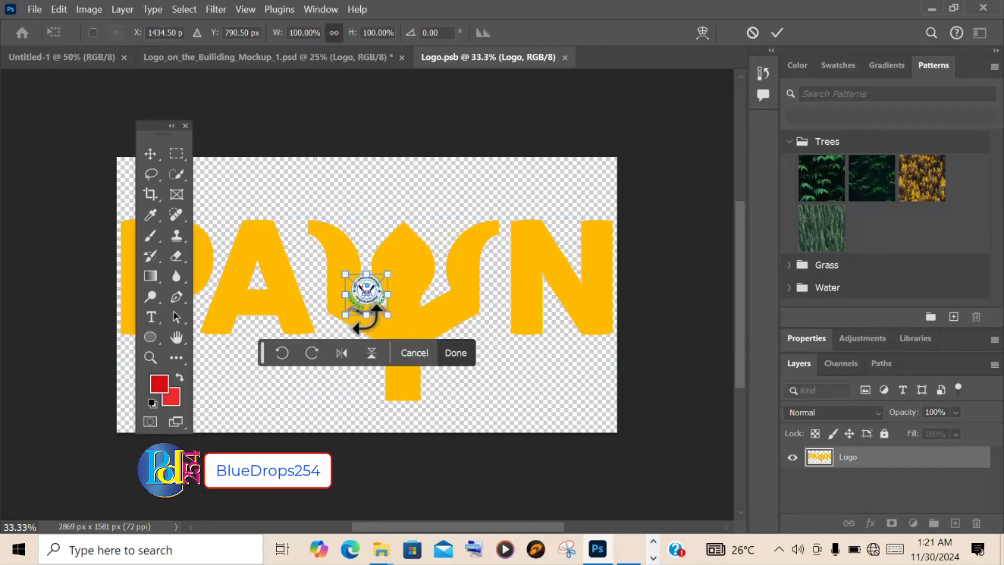
{"action": "left_click_drag", "start_coordinate": [393, 321], "coordinate": [543, 467]}
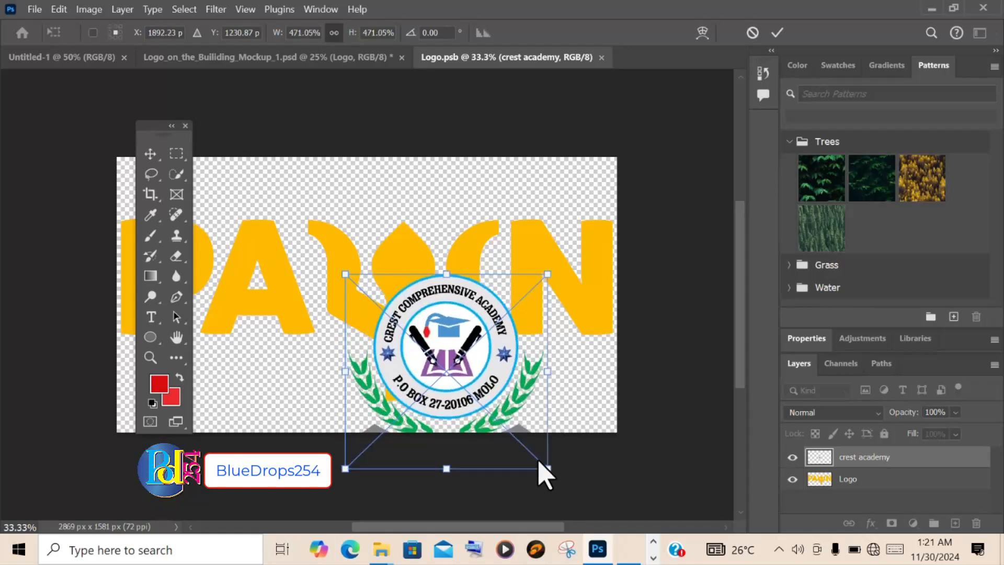
{"action": "left_click_drag", "start_coordinate": [472, 352], "coordinate": [416, 269]}
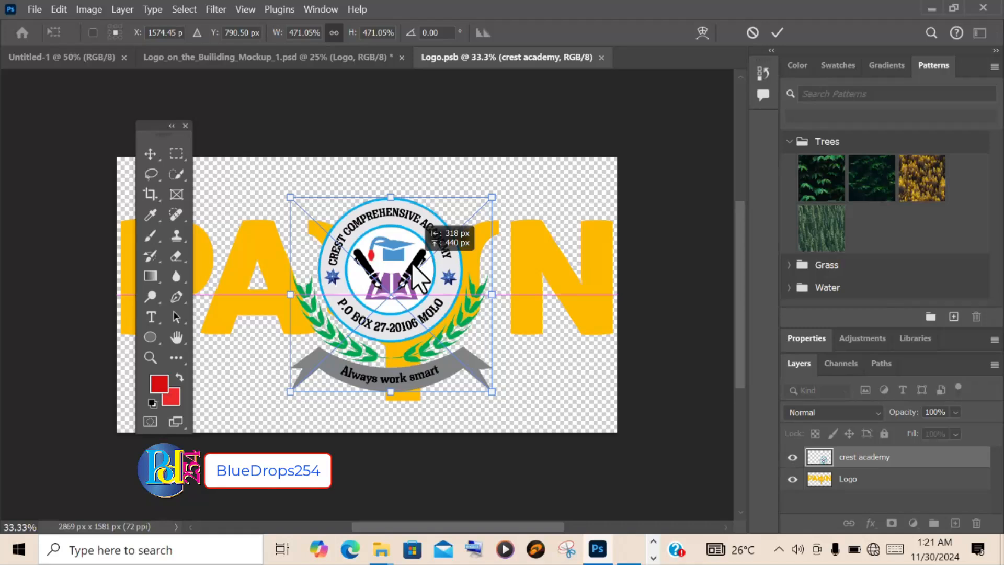
{"action": "left_click_drag", "start_coordinate": [413, 266], "coordinate": [413, 266]}
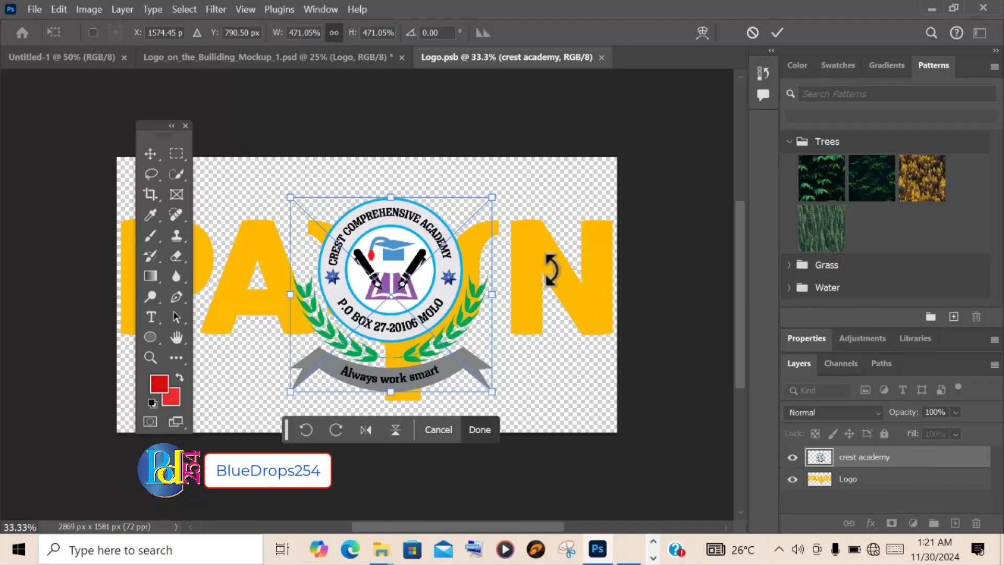
Commit the placed image, hide the original Logo layer with the yellow lettering, and close Logo.psb with its changes saved.
{"action": "left_click", "coordinate": [792, 478]}
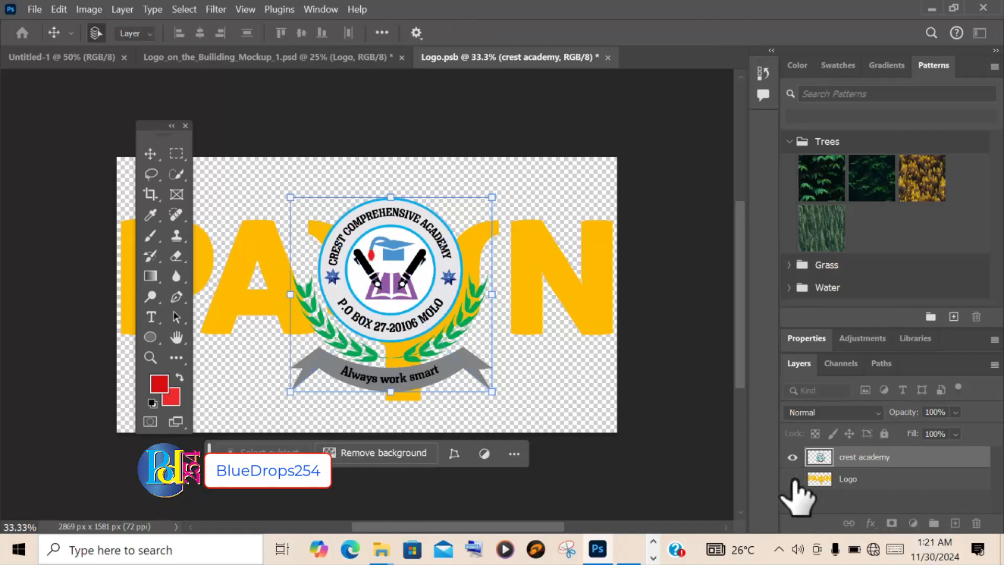
{"action": "left_click", "coordinate": [791, 478]}
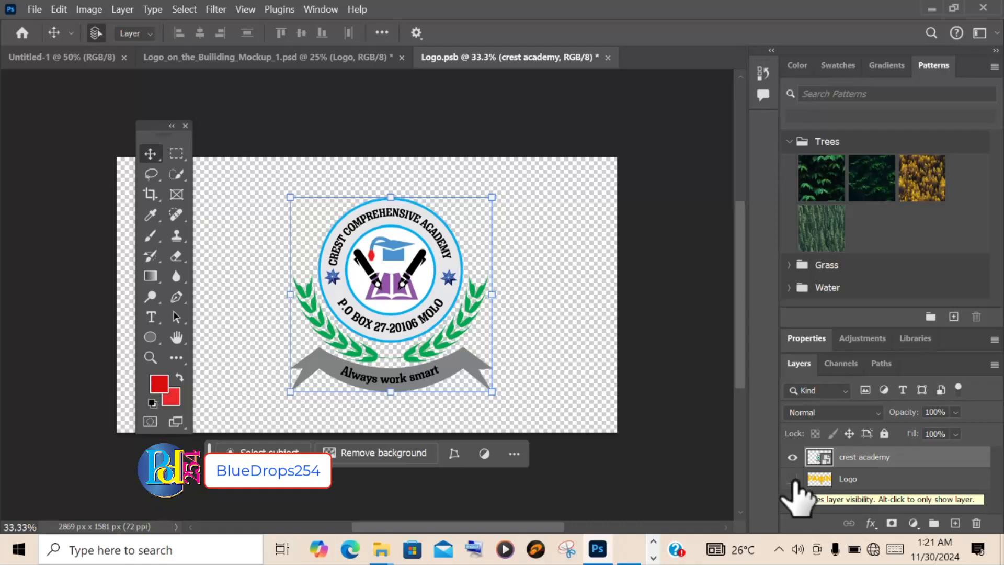
{"action": "left_click", "coordinate": [607, 57]}
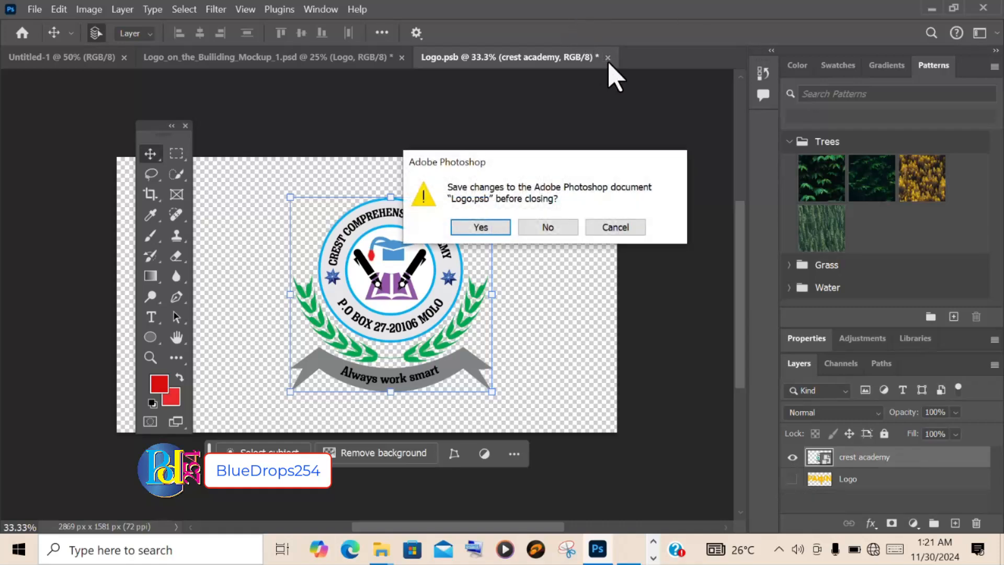
{"action": "left_click", "coordinate": [482, 228]}
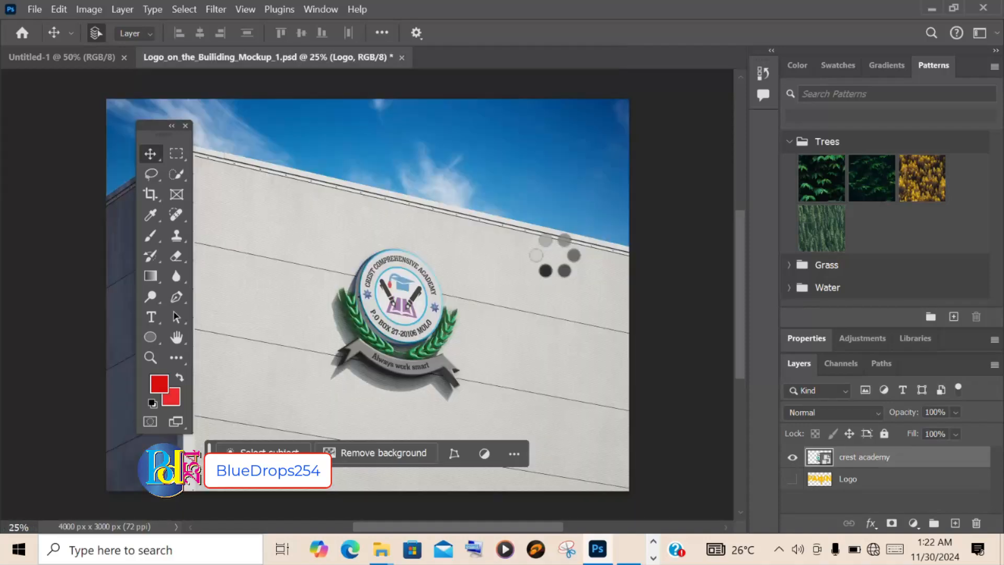
Examine the crest logo on the building wall up close at 100% and 75% zoom.
{"action": "left_click", "coordinate": [31, 527]}
{"action": "type", "text": "100"}
{"action": "key", "text": "Return"}
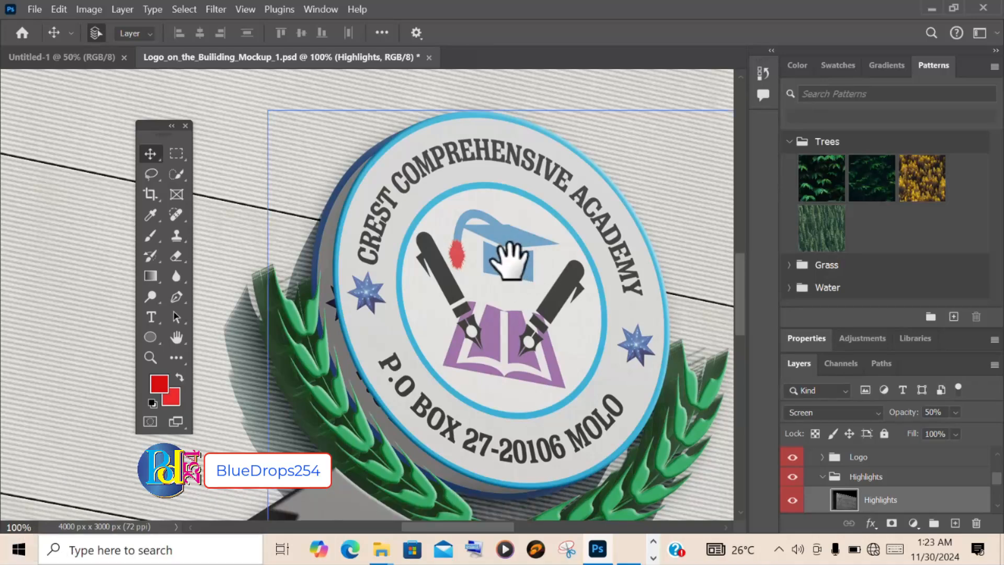
{"action": "left_click_drag", "start_coordinate": [511, 257], "coordinate": [478, 228]}
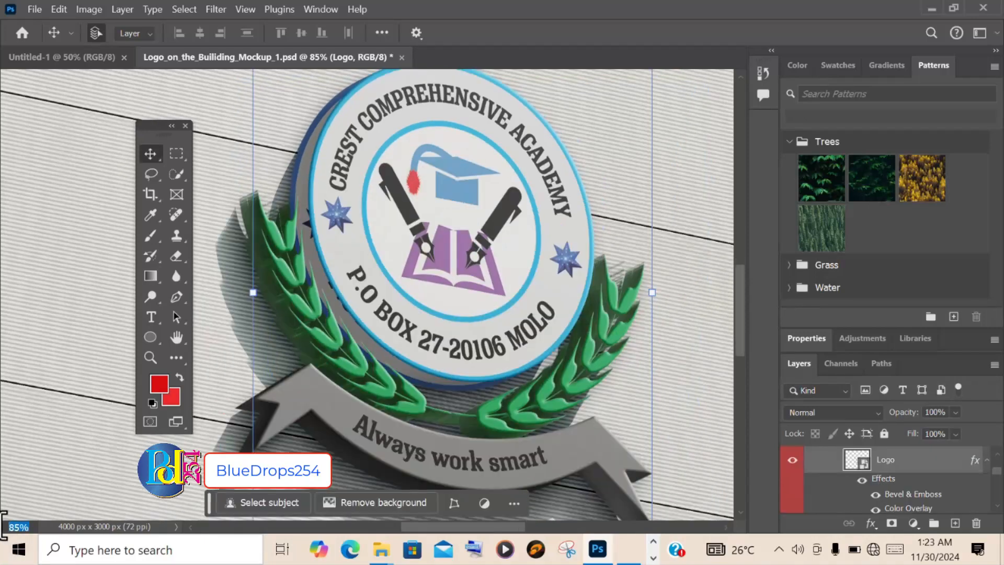
{"action": "type", "text": "75"}
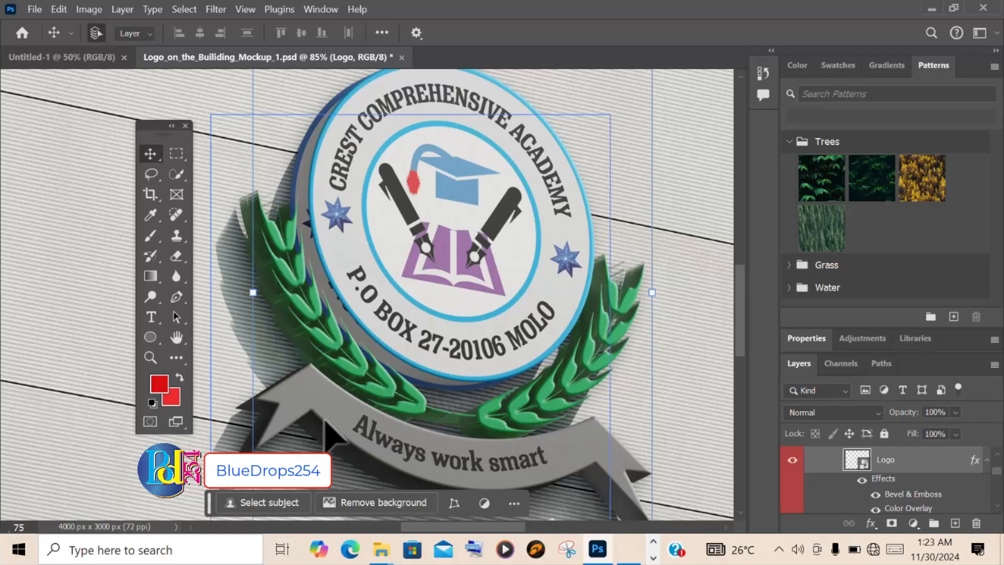
{"action": "left_click", "coordinate": [412, 403]}
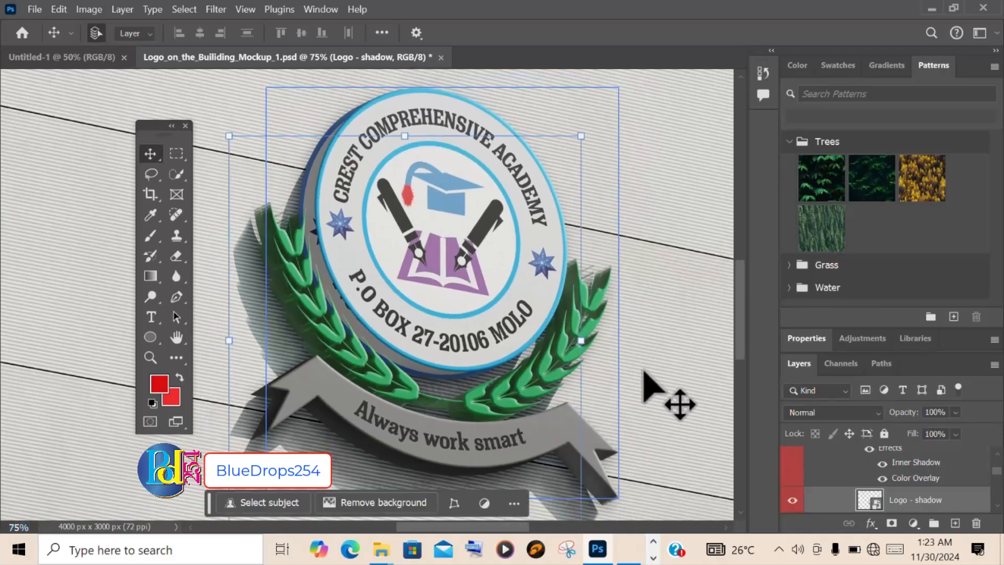
{"action": "left_click", "coordinate": [667, 323]}
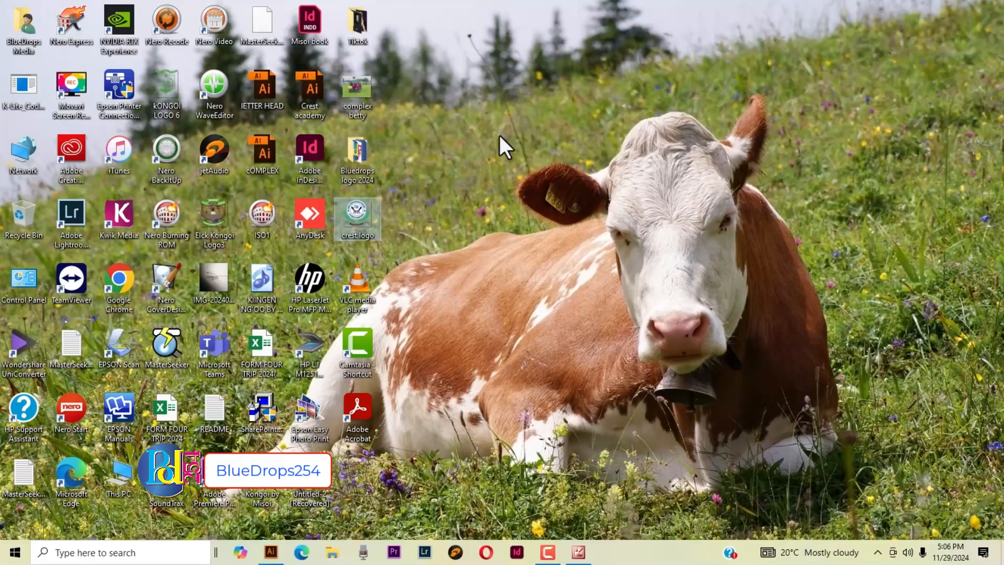
Create a new Microsoft Word document named crest on the desktop and open it in Word.
{"action": "right_click", "coordinate": [499, 134]}
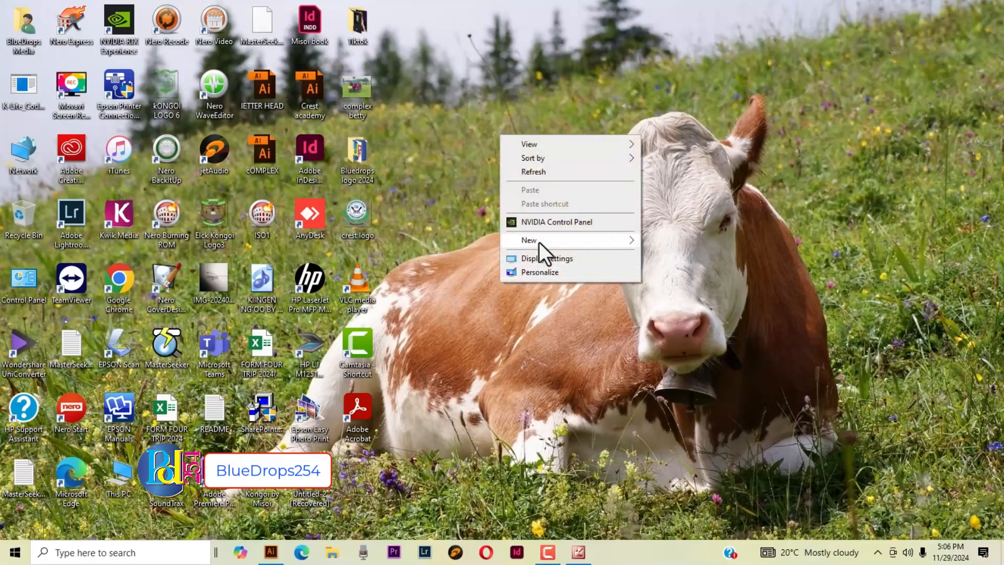
{"action": "mouse_move", "coordinate": [581, 244]}
{"action": "left_click", "coordinate": [675, 301]}
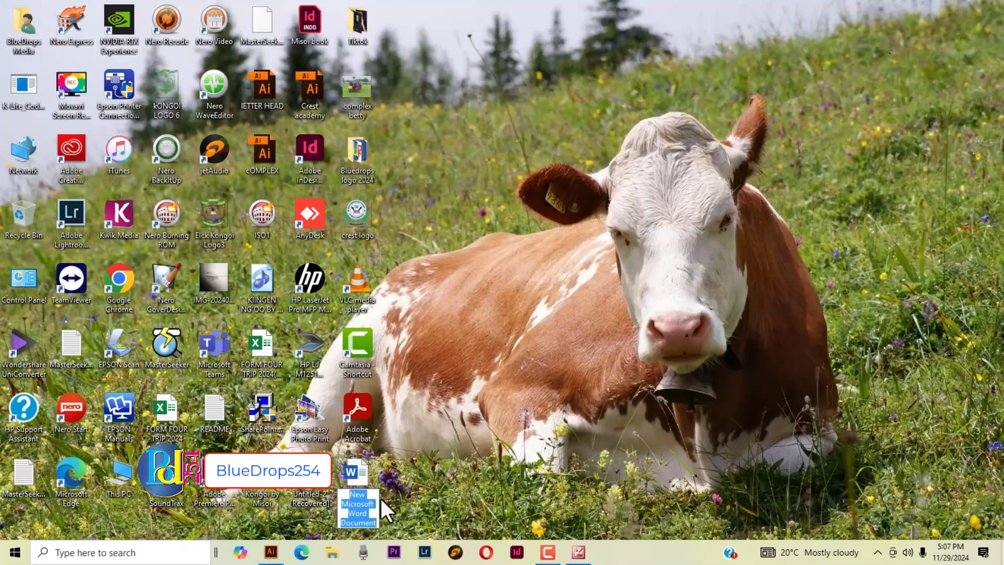
{"action": "type", "text": "crest"}
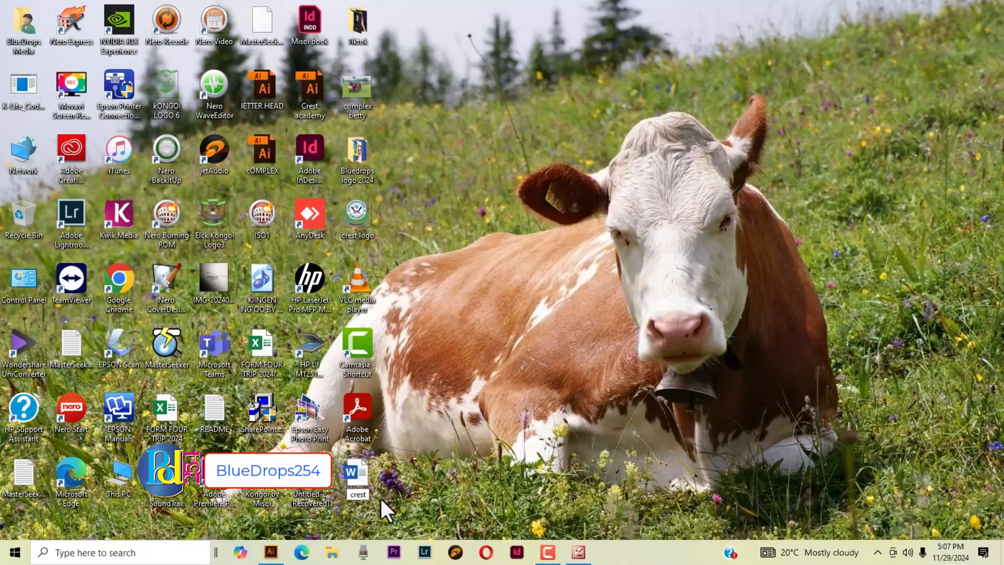
{"action": "key", "text": "Return"}
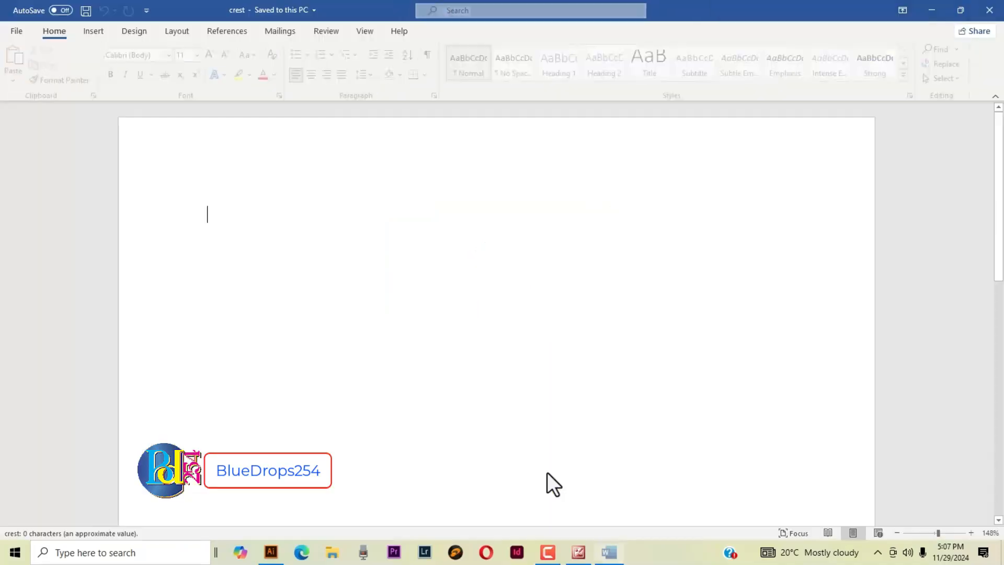
Copy the crest logo image from the desktop and place it in the blank crest document in Word.
{"action": "left_click", "coordinate": [931, 10]}
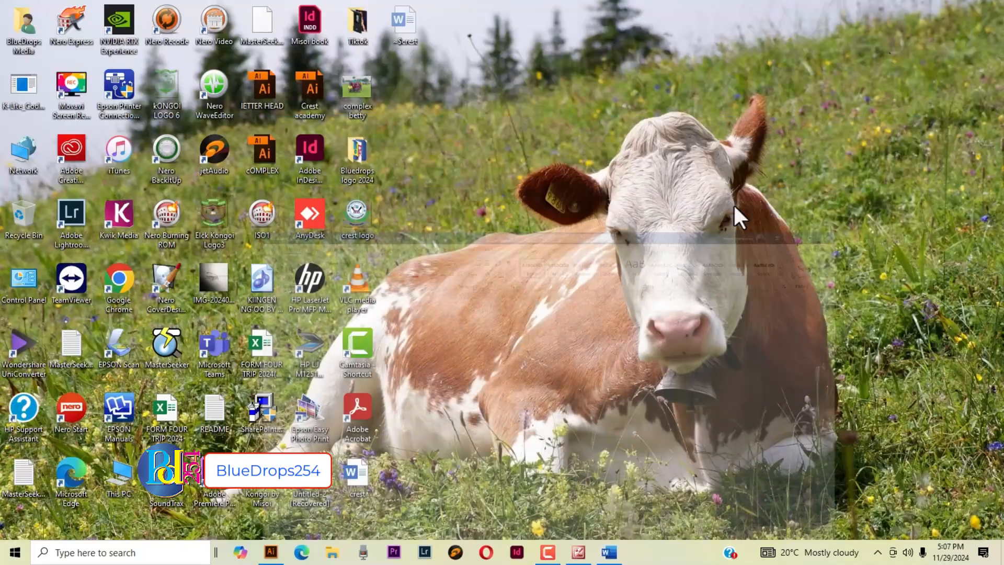
{"action": "left_click", "coordinate": [607, 552]}
{"action": "left_click_drag", "start_coordinate": [485, 302], "coordinate": [478, 306]}
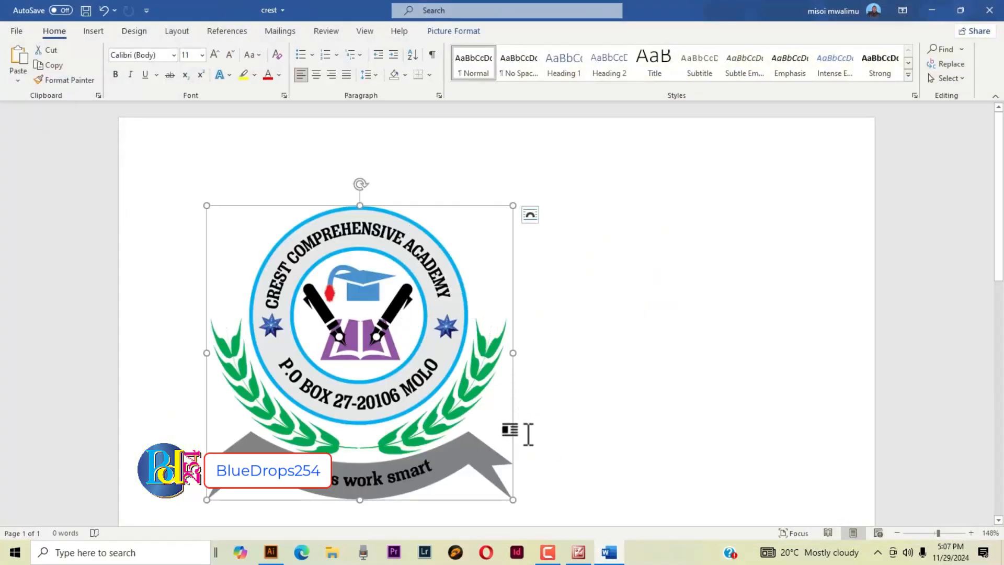
Set the logo's text wrapping to In Front of Text, then shrink it and place it in the page's upper-left corner.
{"action": "left_click", "coordinate": [528, 214]}
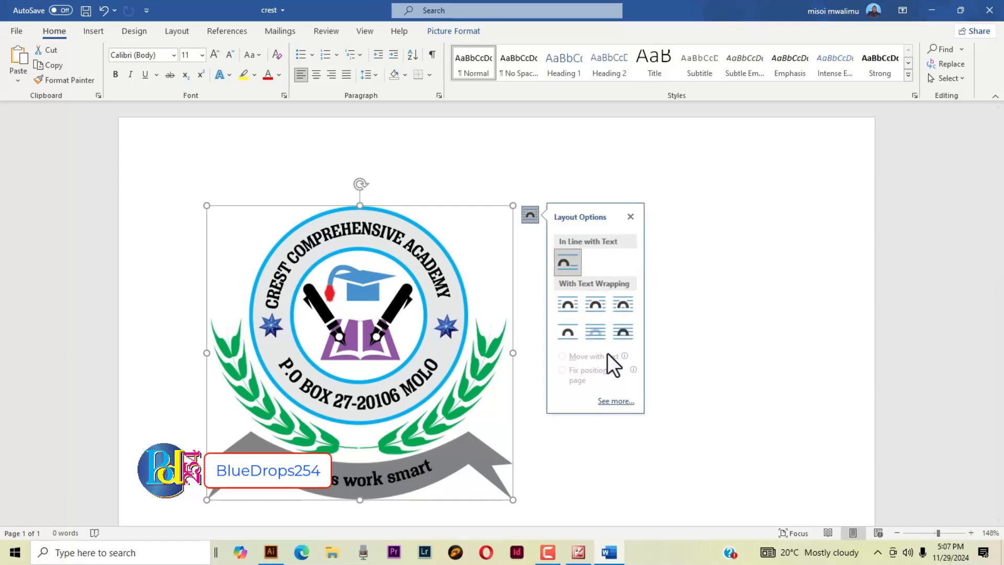
{"action": "left_click", "coordinate": [623, 332]}
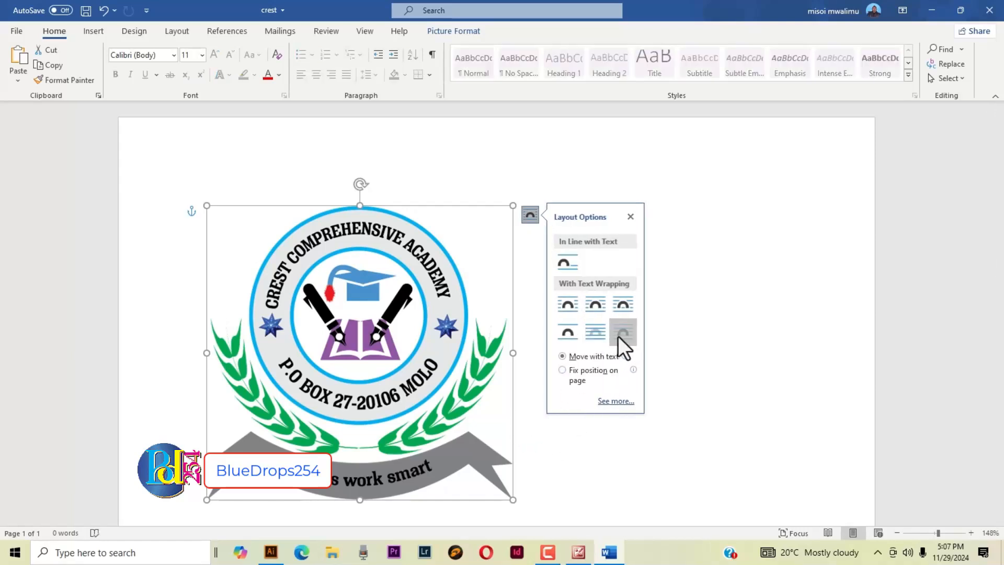
{"action": "left_click", "coordinate": [528, 470]}
{"action": "left_click", "coordinate": [494, 478]}
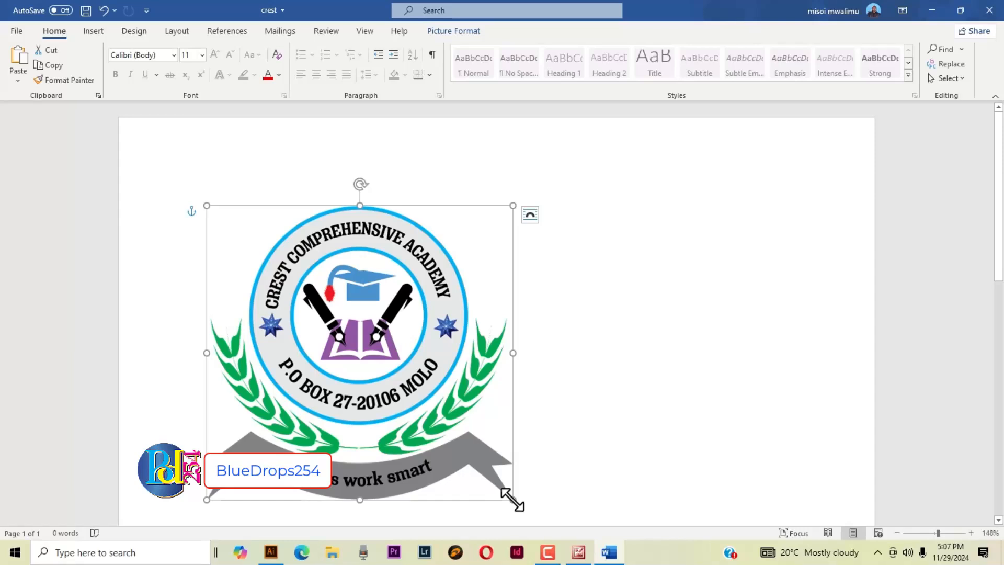
{"action": "left_click_drag", "start_coordinate": [512, 500], "coordinate": [280, 187]}
{"action": "left_click", "coordinate": [403, 277]}
{"action": "left_click", "coordinate": [424, 238]}
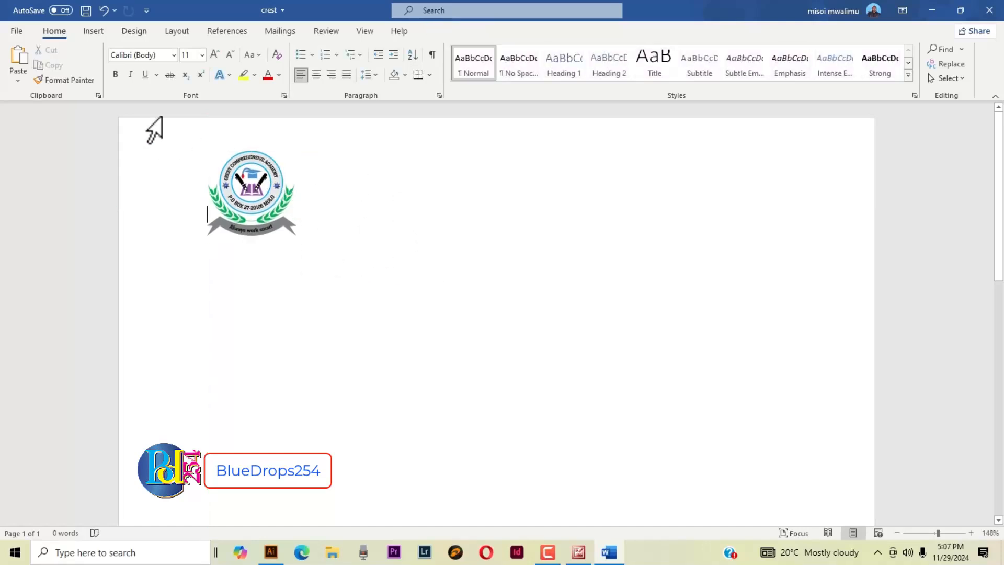
{"action": "left_click", "coordinate": [95, 33]}
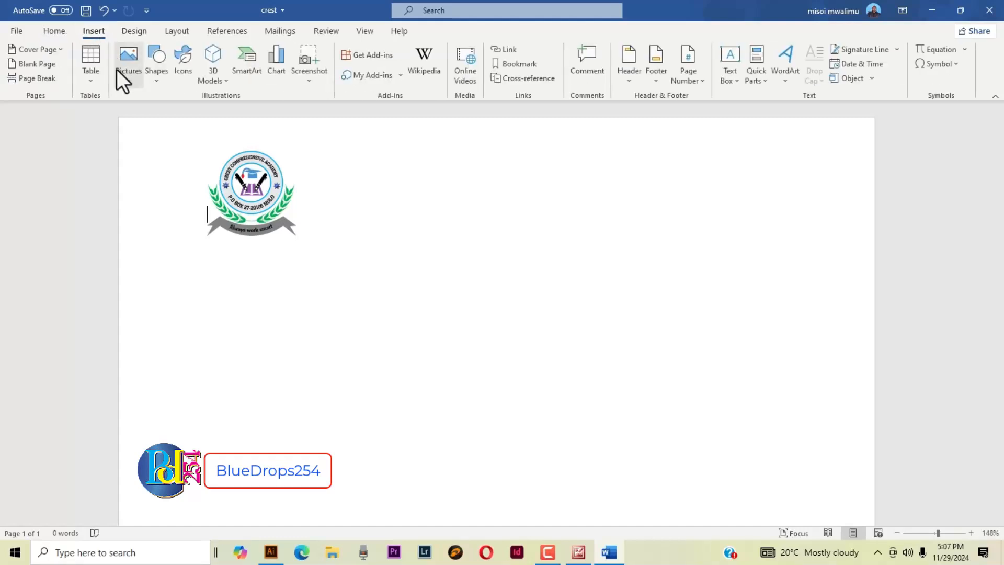
{"action": "left_click", "coordinate": [161, 74]}
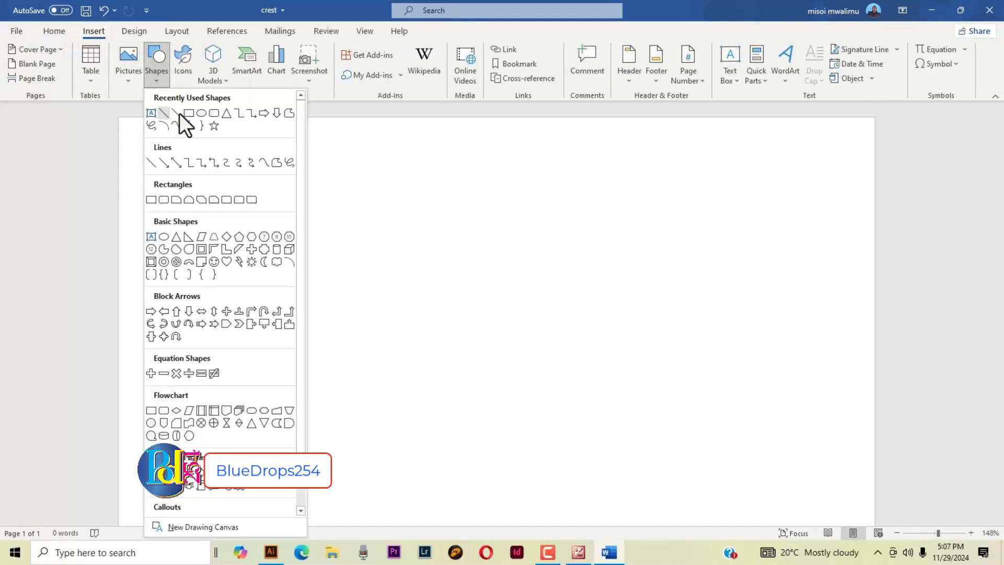
{"action": "left_click", "coordinate": [151, 112]}
{"action": "left_click_drag", "start_coordinate": [331, 155], "coordinate": [813, 218]}
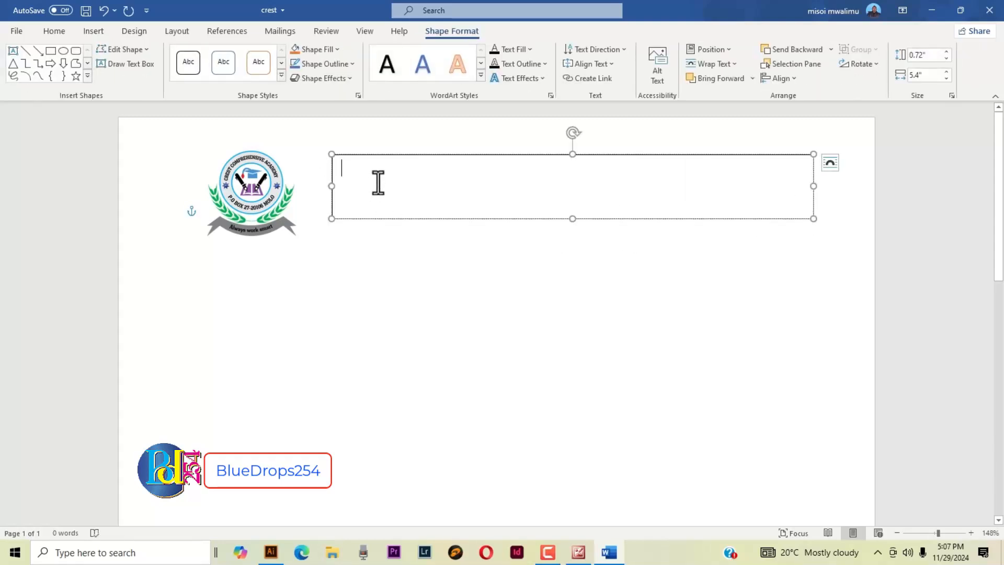
{"action": "type", "text": "CREST COMPREHENSIVE SCHOOL"}
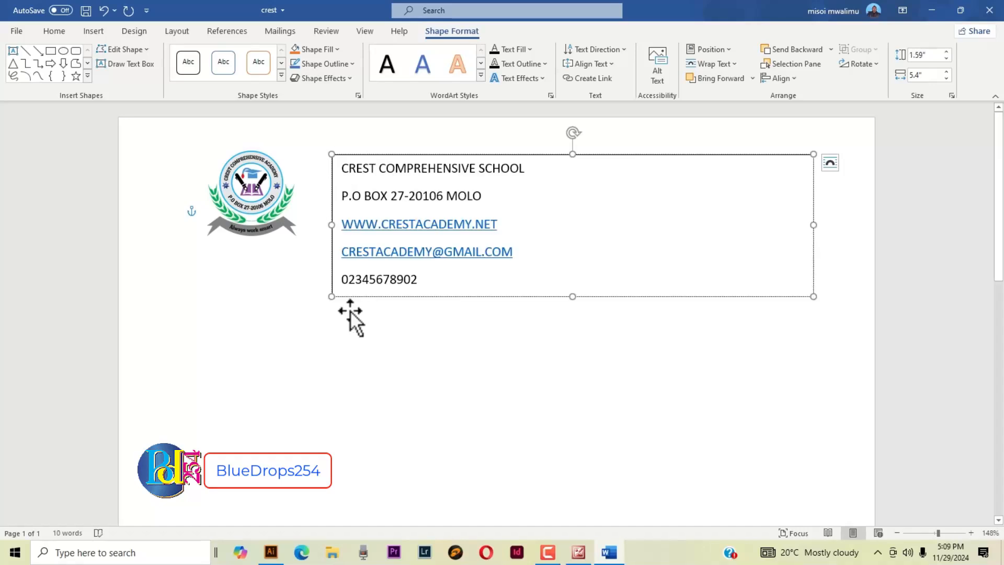
Format the text box as a compact right-aligned block with the school name at 18 pt, and remove the box's outline.
{"action": "left_click", "coordinate": [356, 280]}
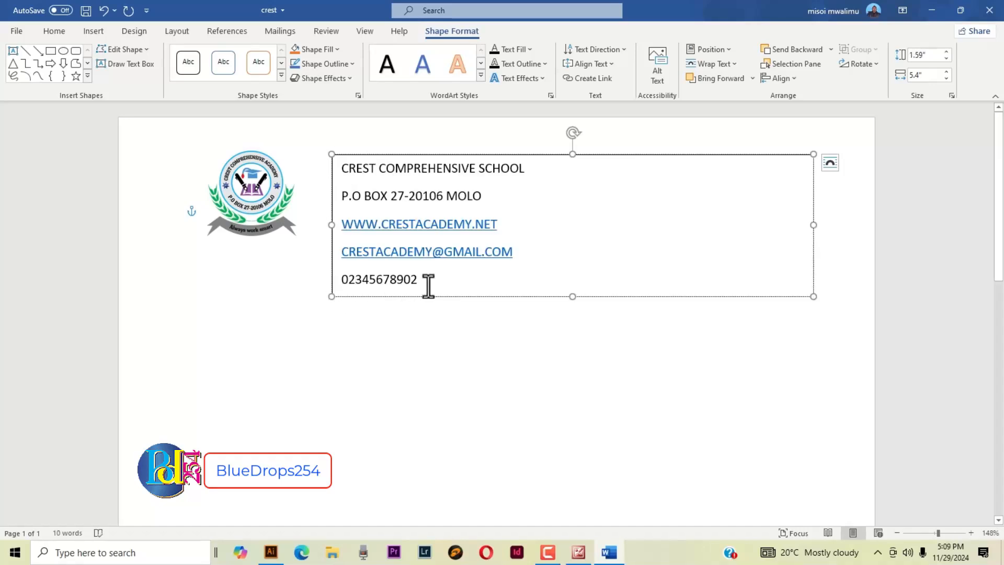
{"action": "left_click_drag", "start_coordinate": [421, 285], "coordinate": [366, 198]}
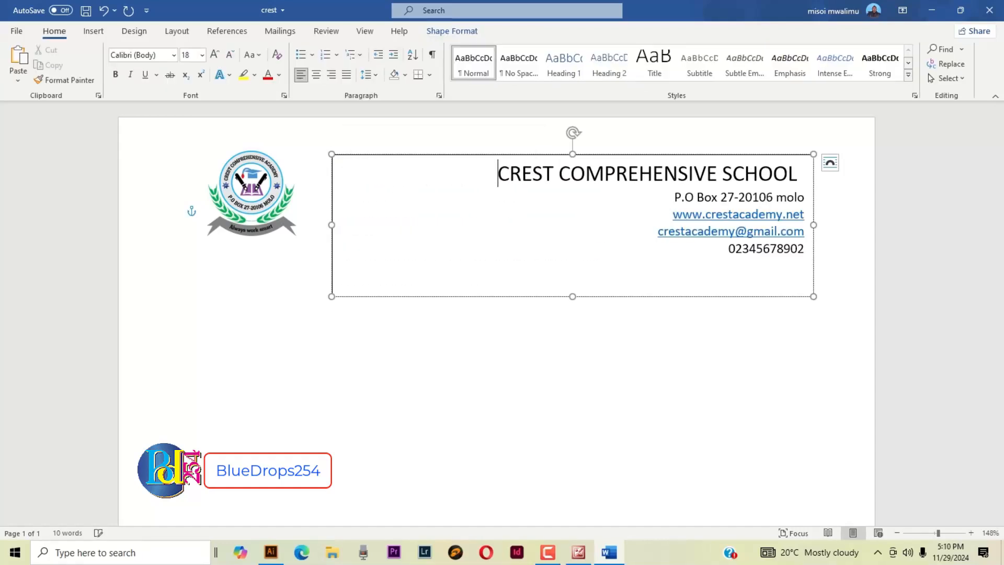
{"action": "right_click", "coordinate": [813, 224]}
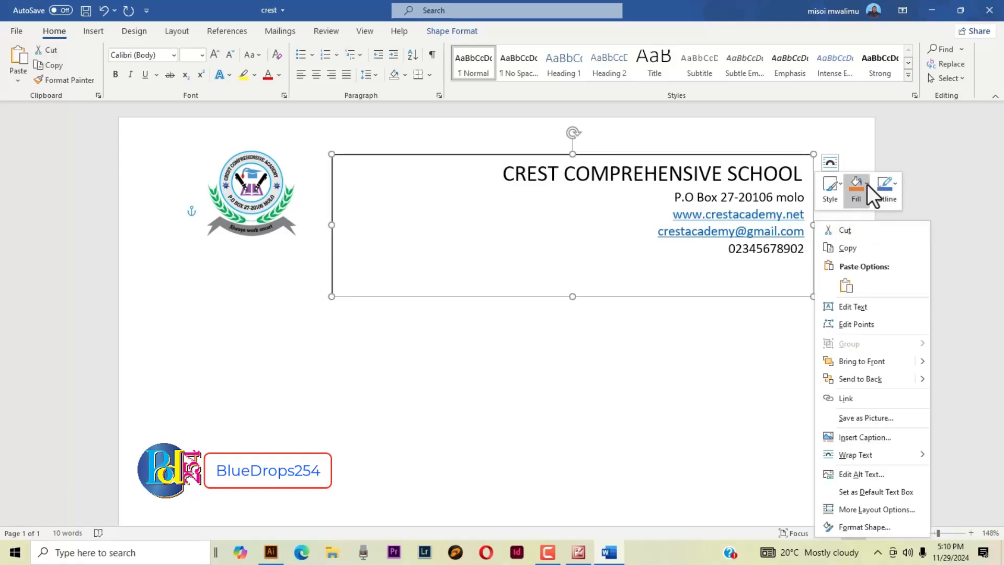
{"action": "left_click", "coordinate": [892, 189]}
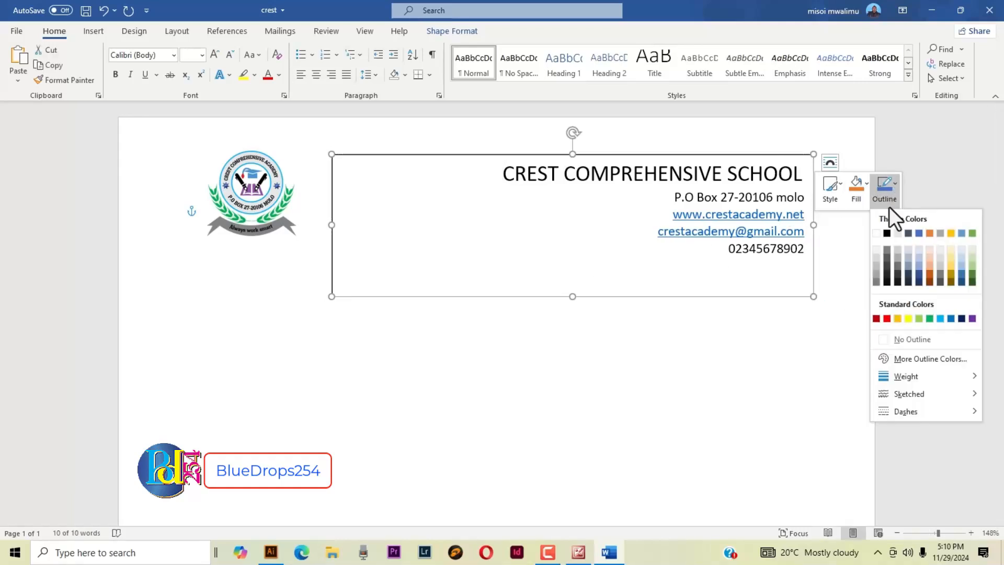
{"action": "left_click", "coordinate": [888, 339]}
{"action": "left_click", "coordinate": [810, 331]}
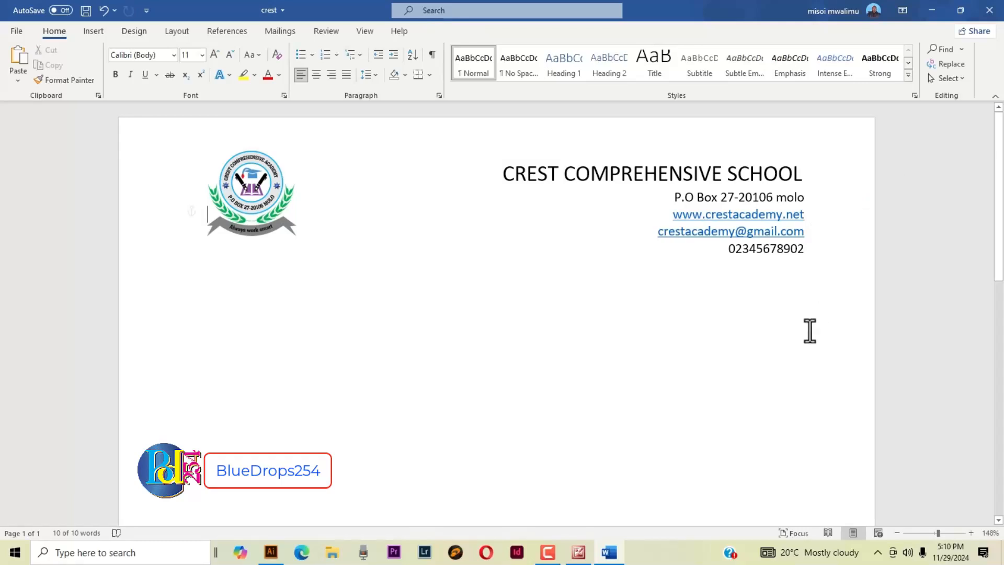
Draw a horizontal double rule about 6.95" wide beneath the logo and school details, using two lines in the thick blue theme style.
{"action": "scroll", "coordinate": [809, 330], "scroll_direction": "down", "scroll_amount": 6, "text": "ctrl"}
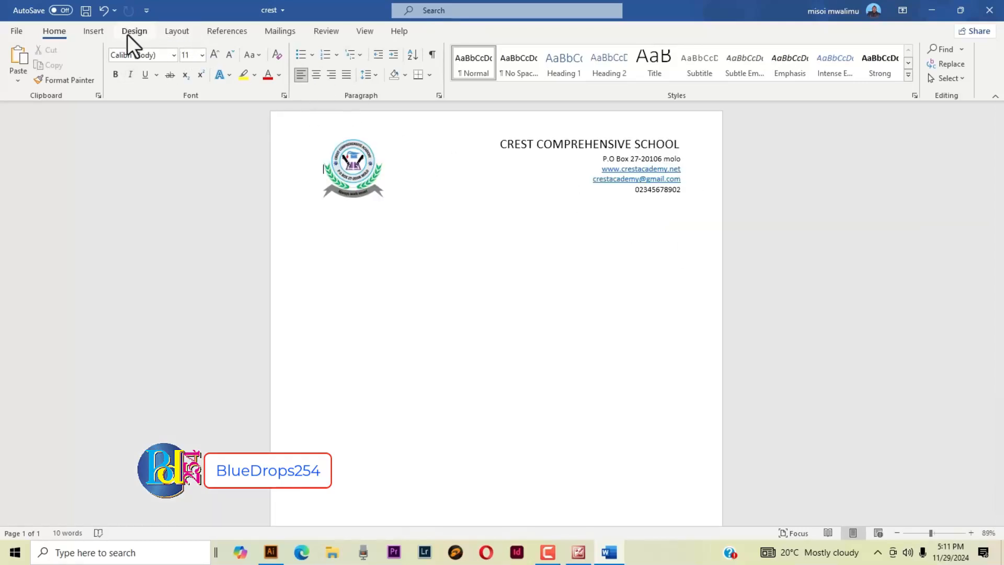
{"action": "left_click", "coordinate": [93, 33]}
{"action": "left_click", "coordinate": [154, 76]}
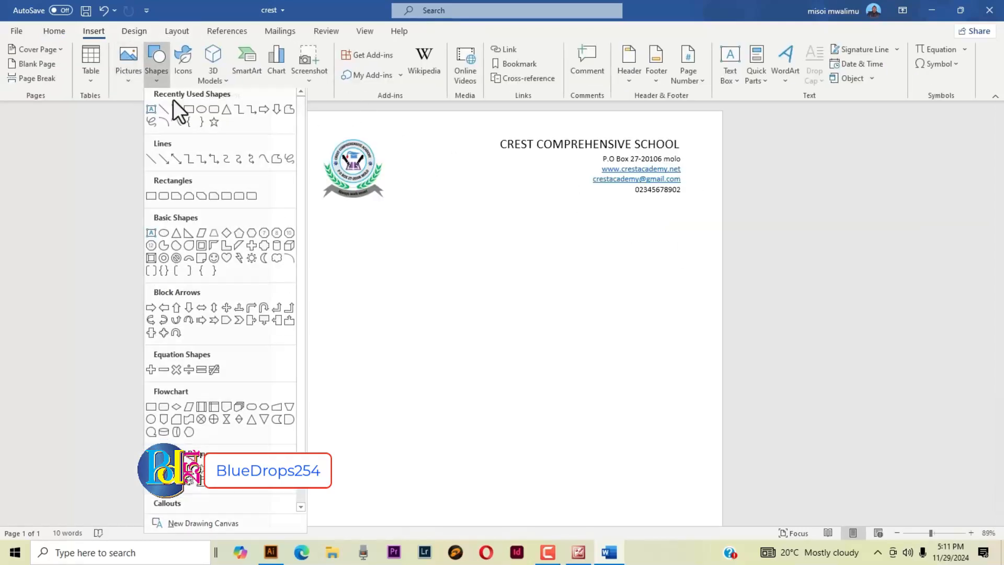
{"action": "left_click", "coordinate": [166, 116]}
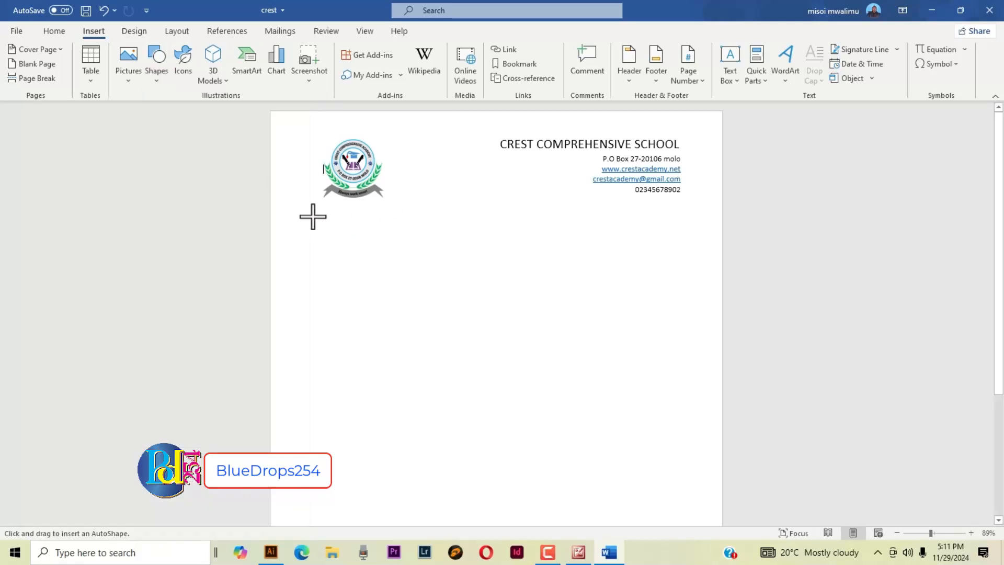
{"action": "left_click_drag", "start_coordinate": [313, 216], "coordinate": [683, 222]}
{"action": "left_click", "coordinate": [282, 79]}
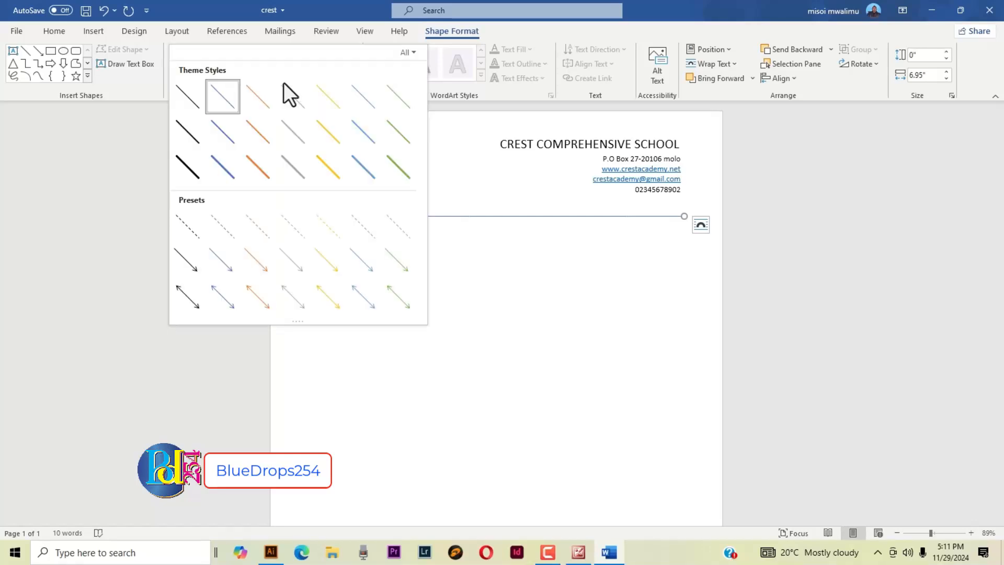
{"action": "left_click", "coordinate": [229, 167]}
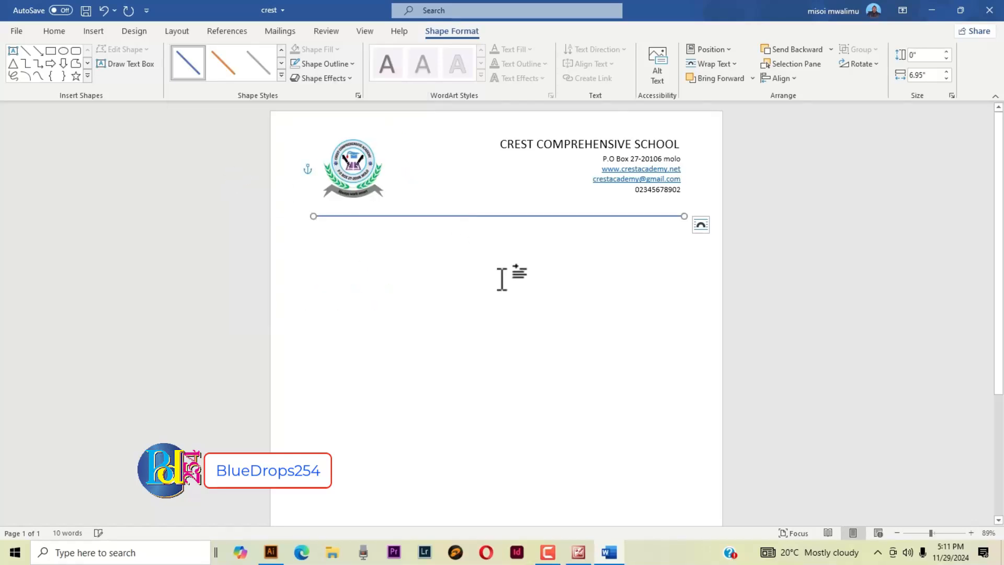
{"action": "left_click", "coordinate": [588, 191]}
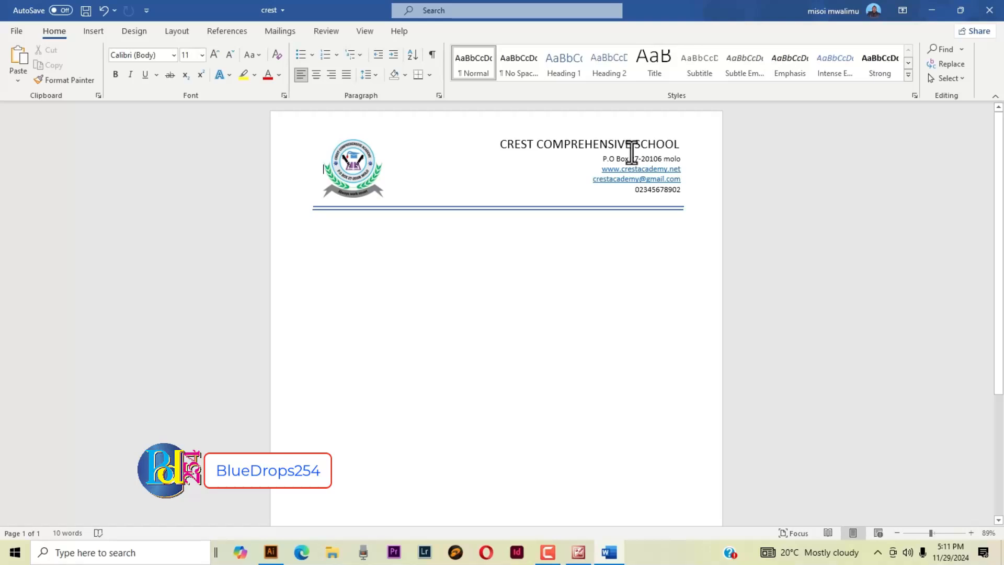
{"action": "left_click", "coordinate": [357, 174]}
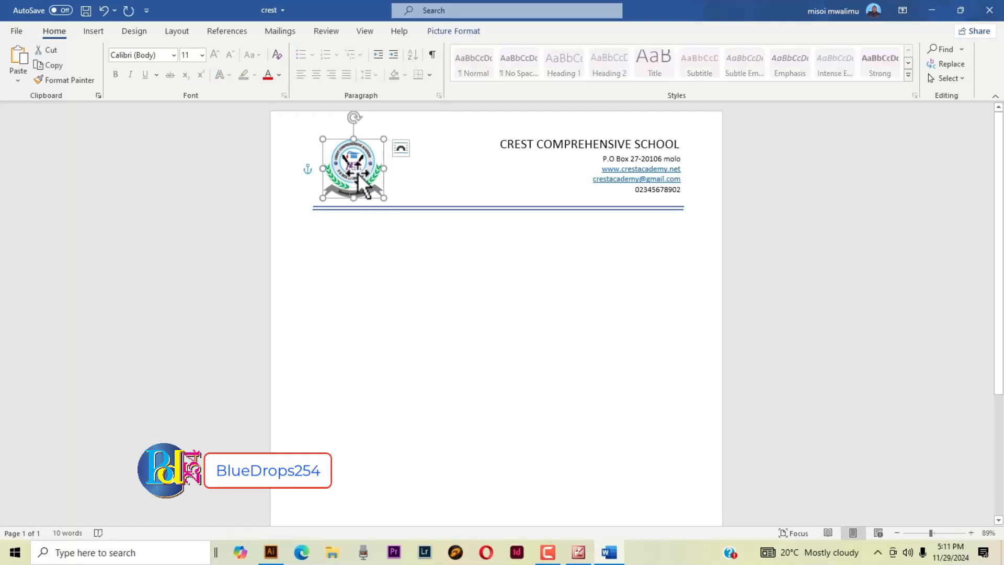
{"action": "left_click", "coordinate": [675, 144]}
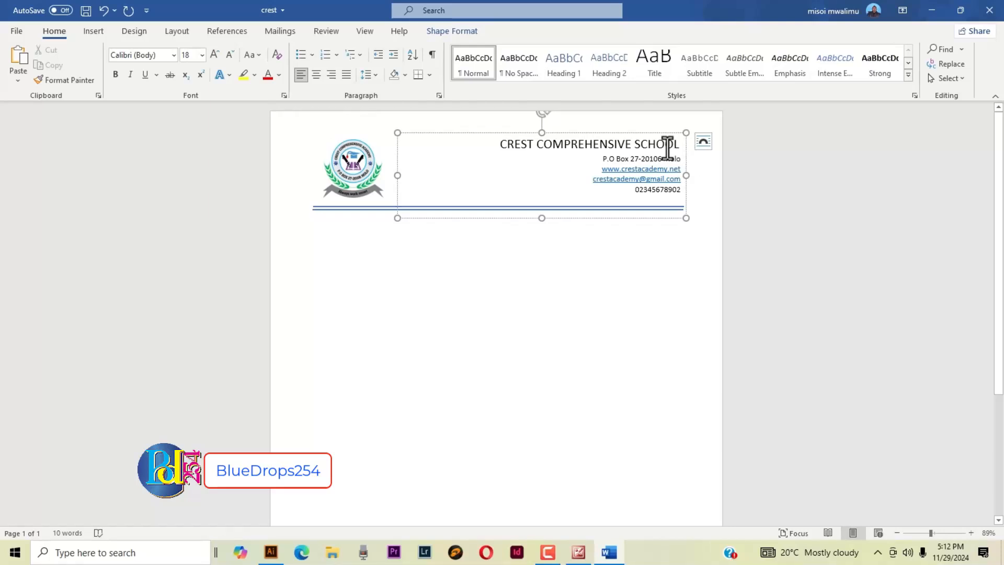
{"action": "left_click", "coordinate": [826, 244]}
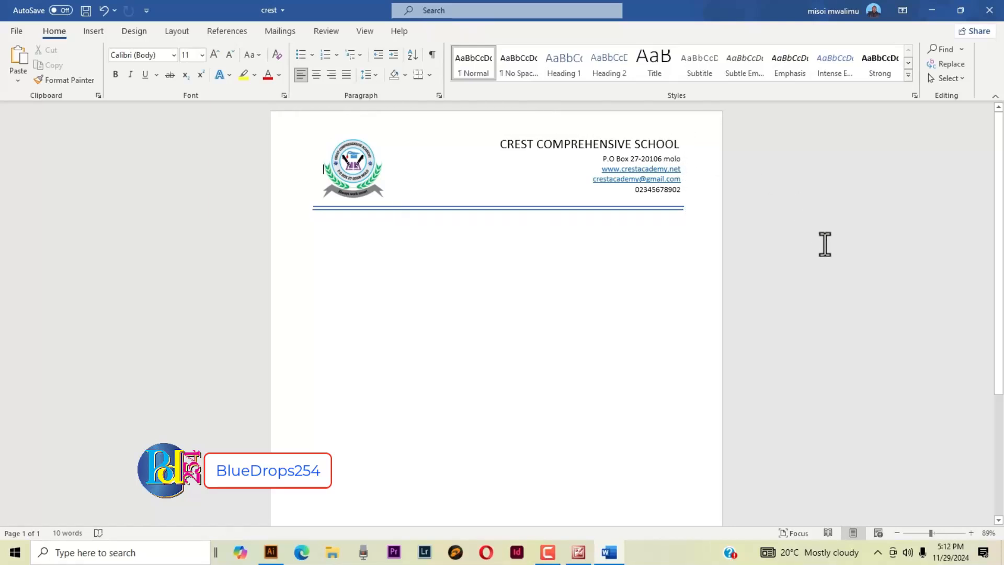